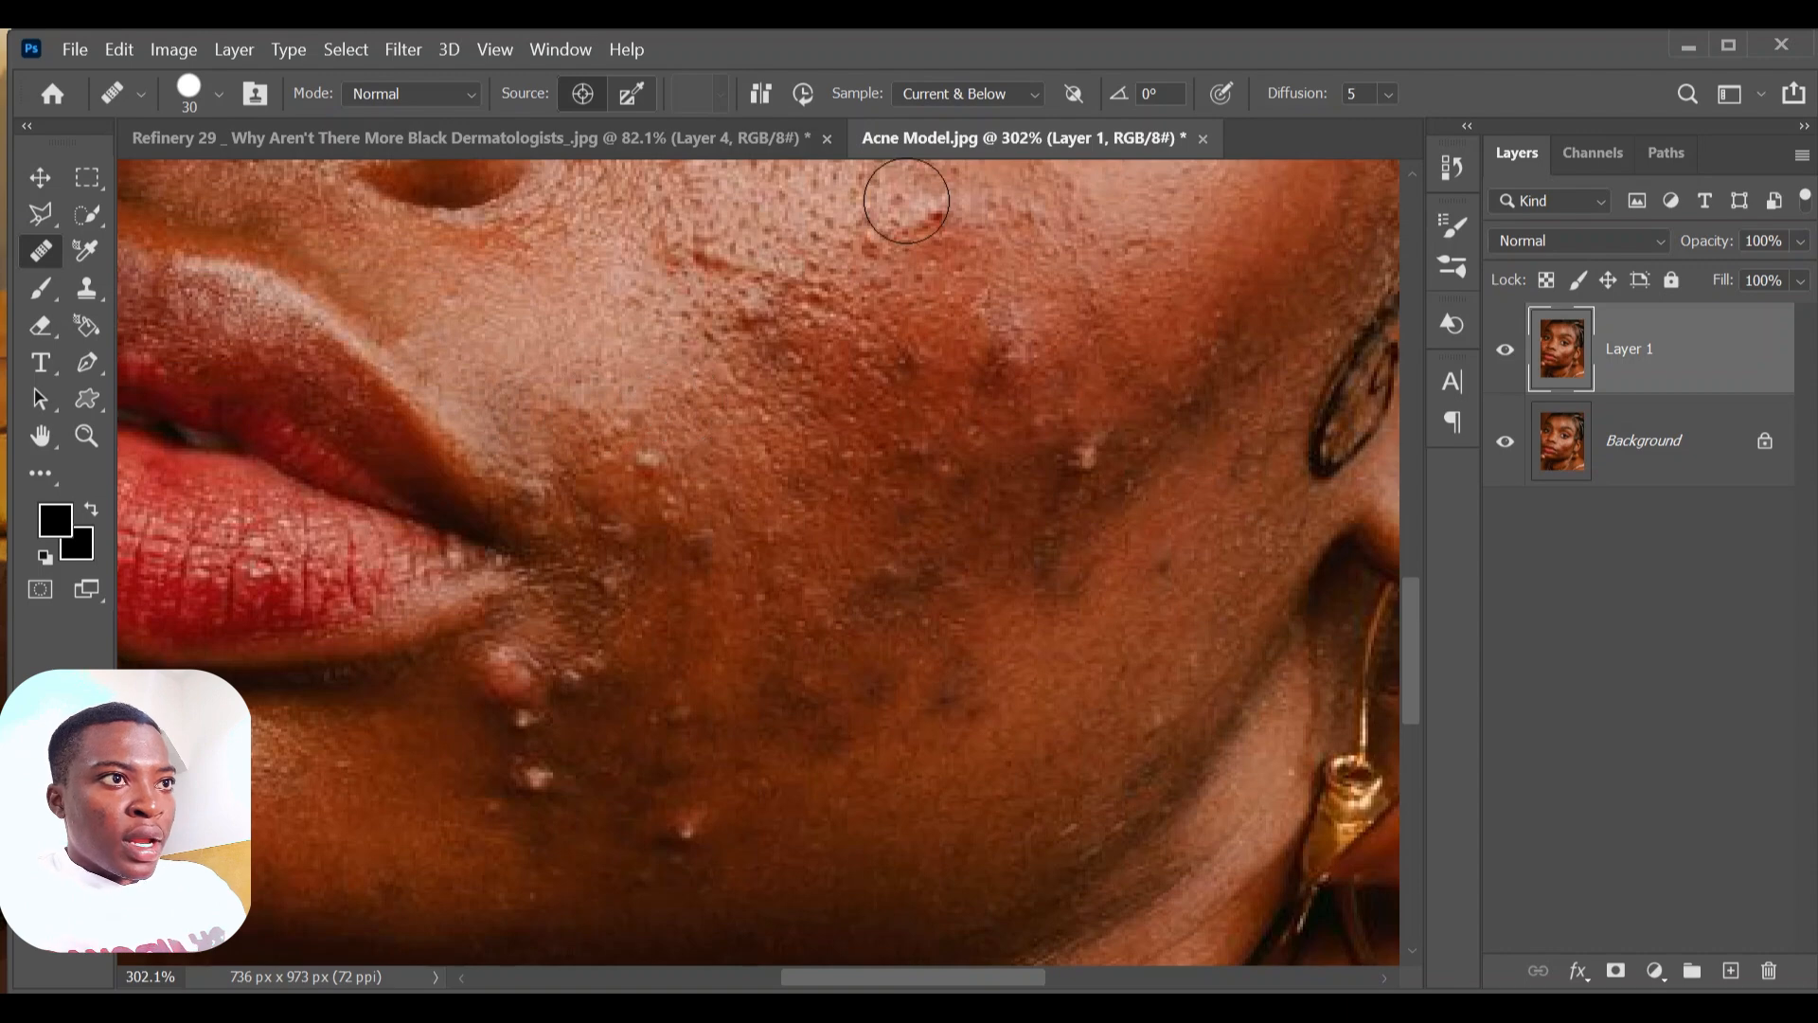
# - Set healing to sample Current & Below and add a new empty layer above Layer 1
pyautogui.click(1019, 93)
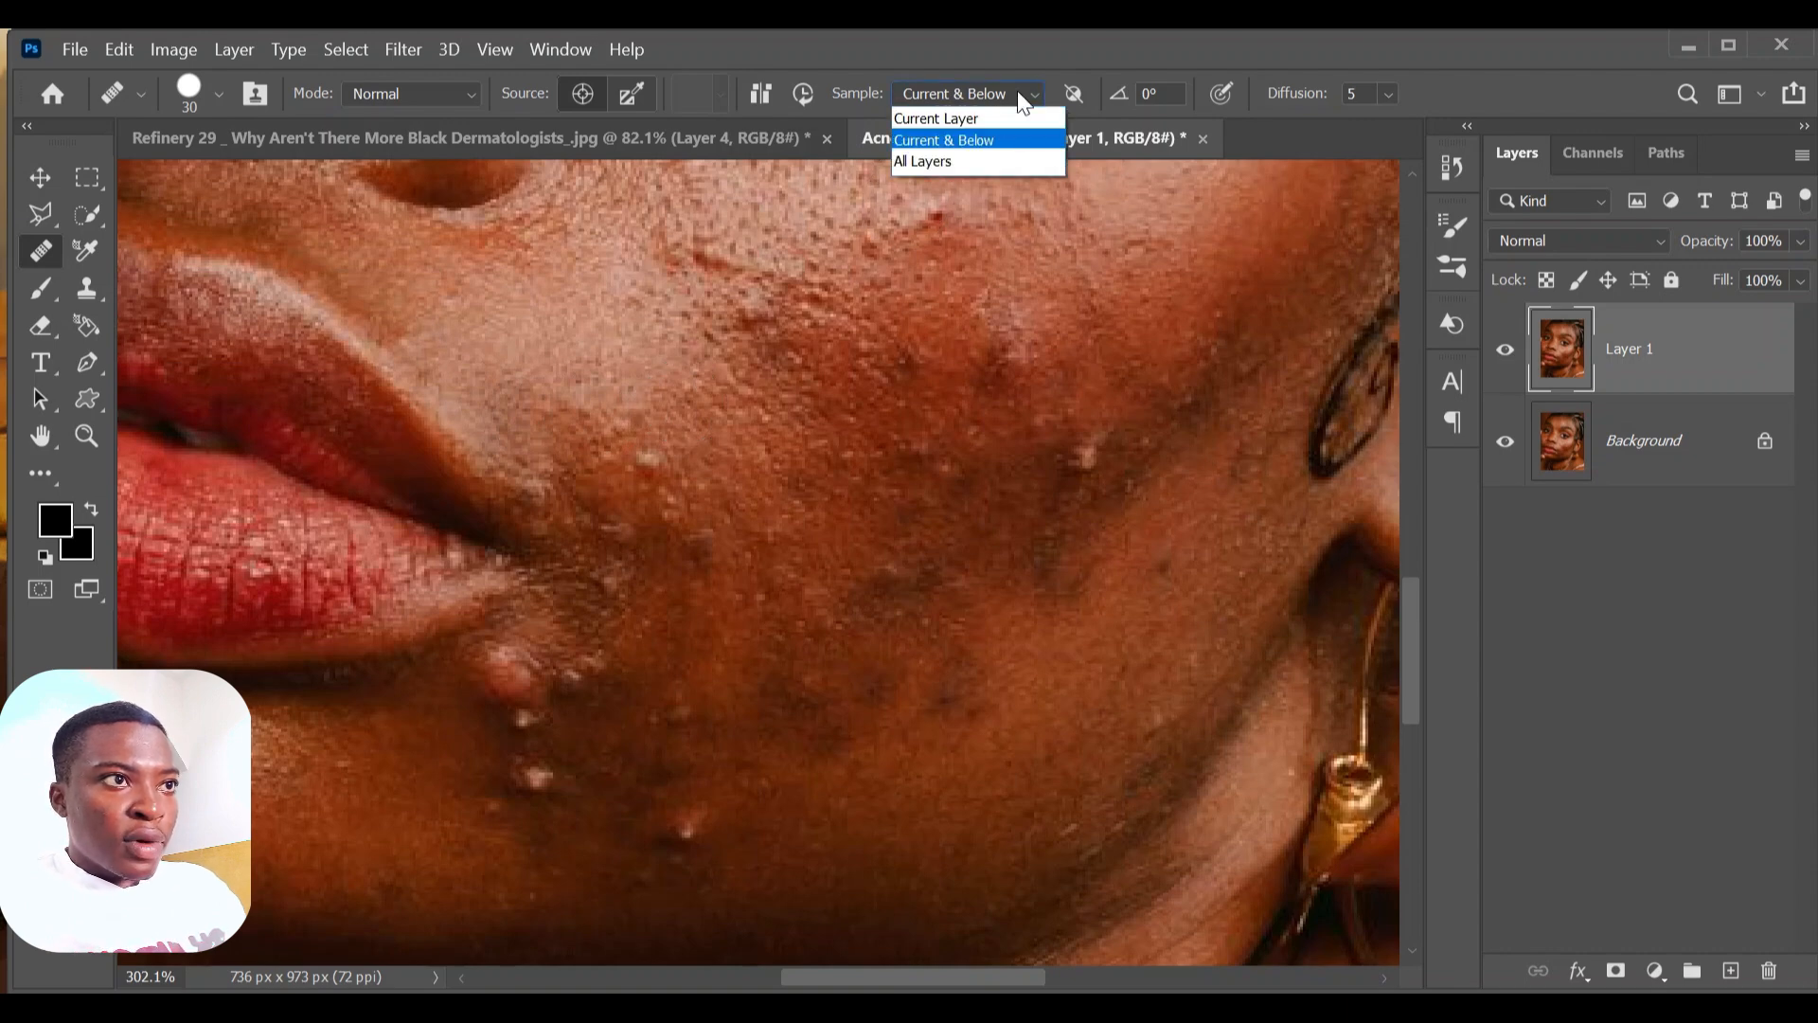
pyautogui.click(1013, 142)
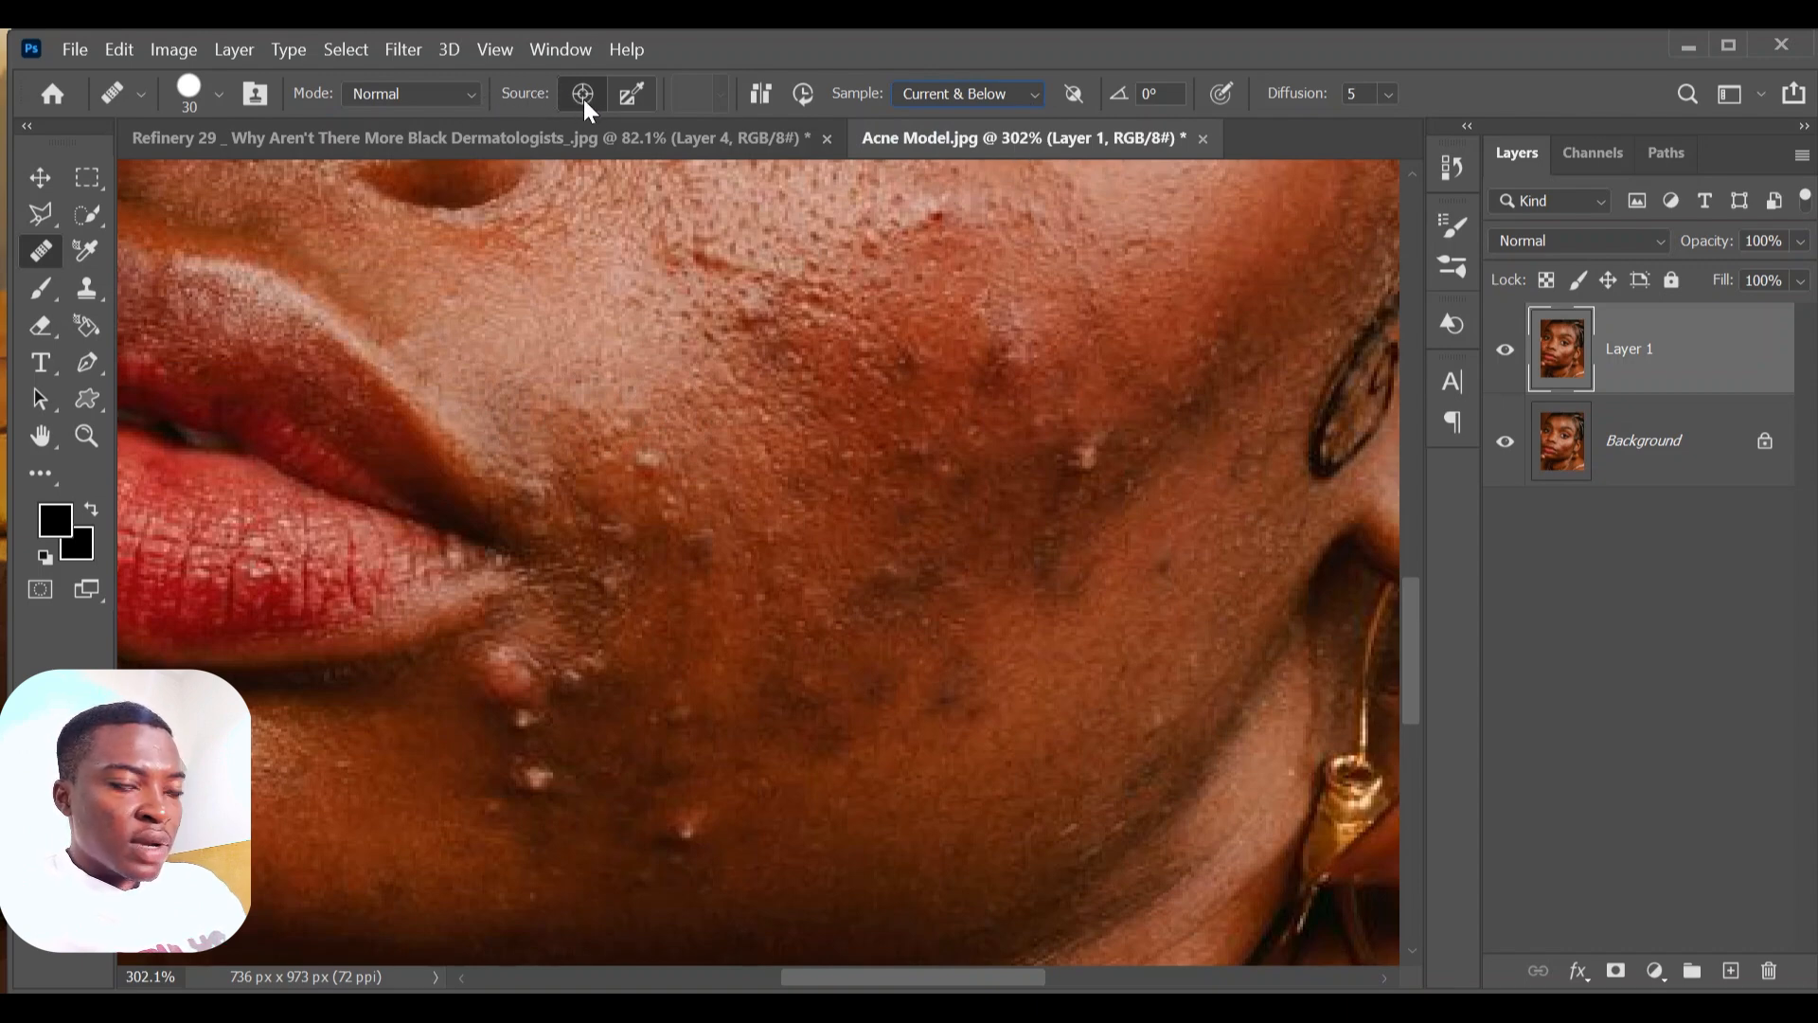
pyautogui.click(1728, 972)
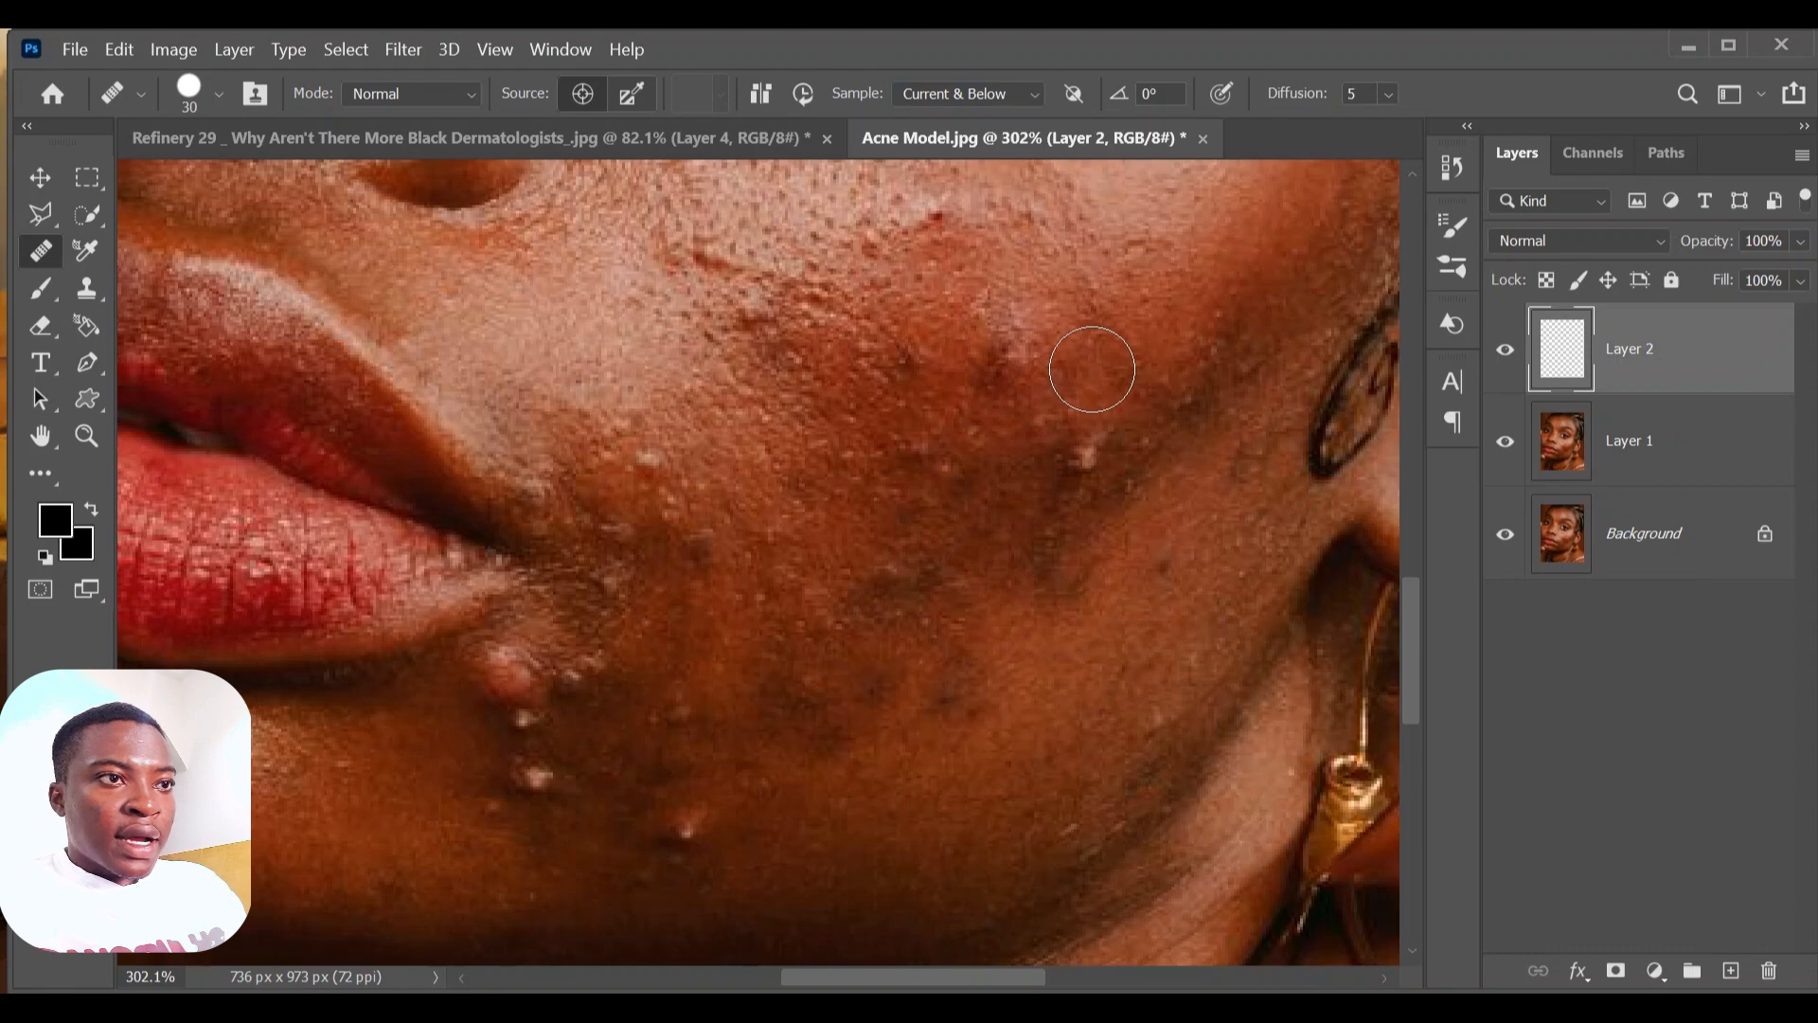
# - Reduce the healing brush to 15 and heal the white pimple on the cheek and the one on the lower jaw
pyautogui.press('[')
pyautogui.press('[')
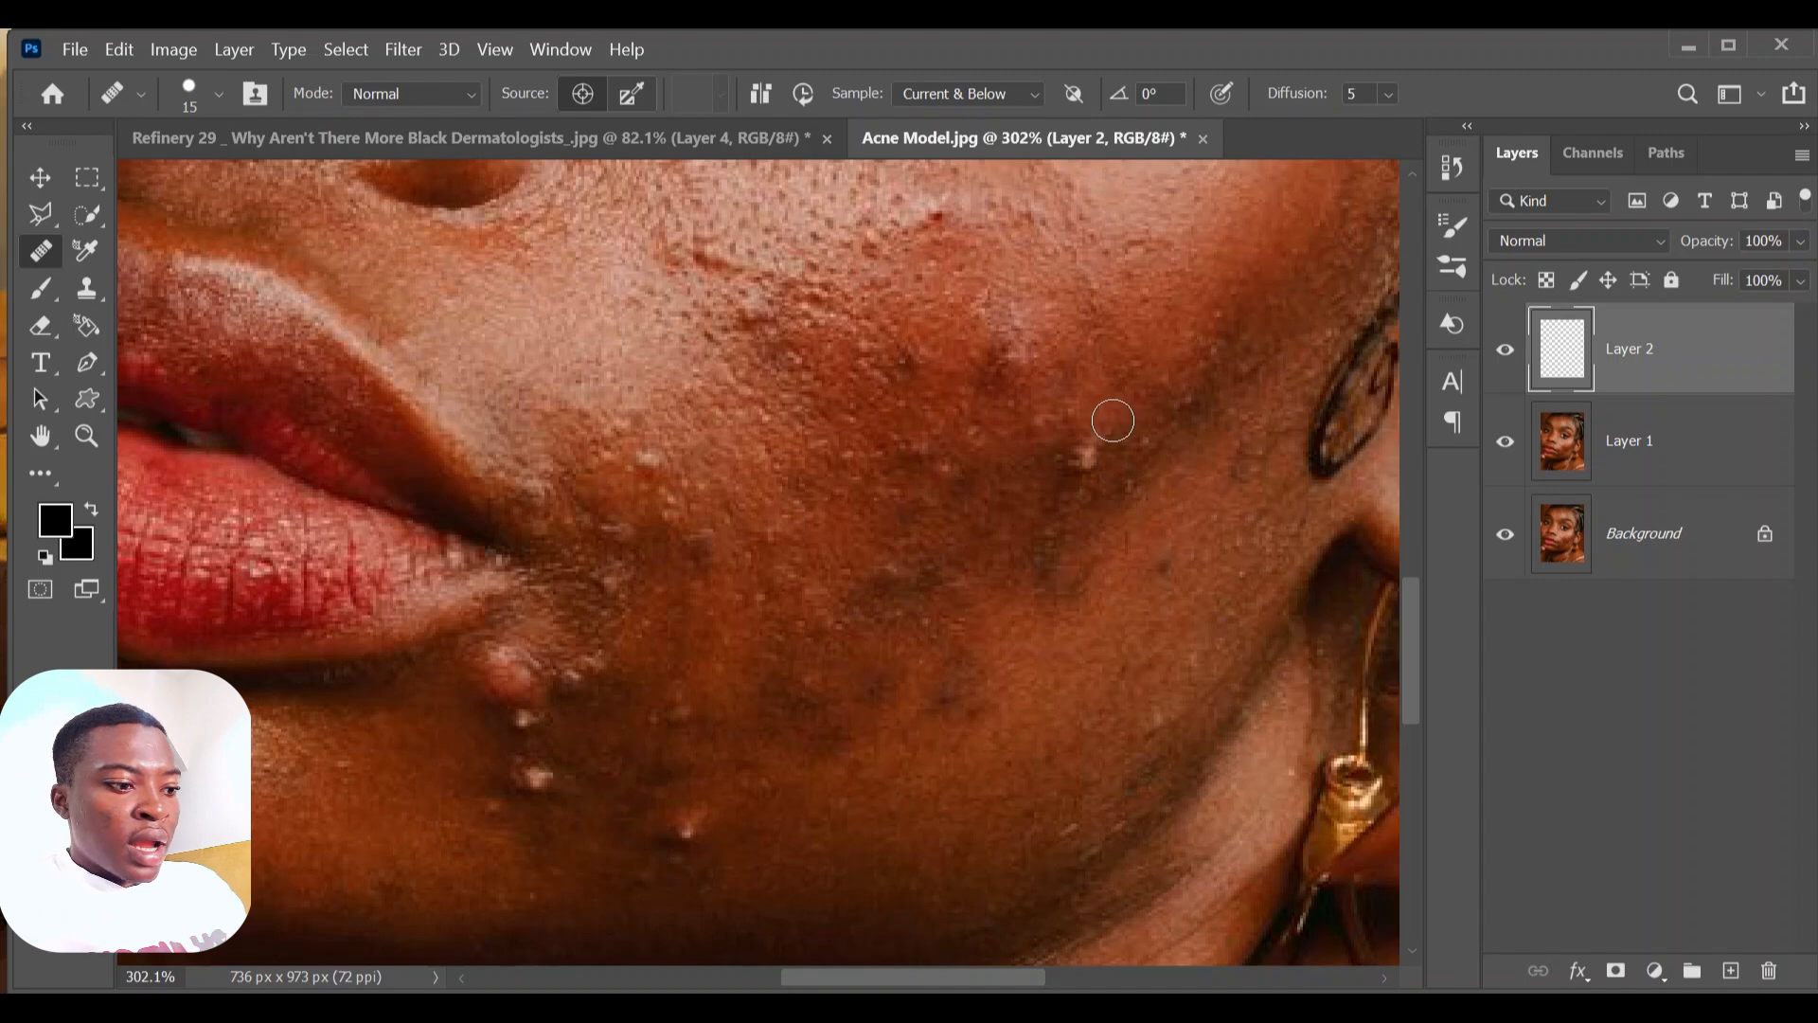
pyautogui.press('alt')
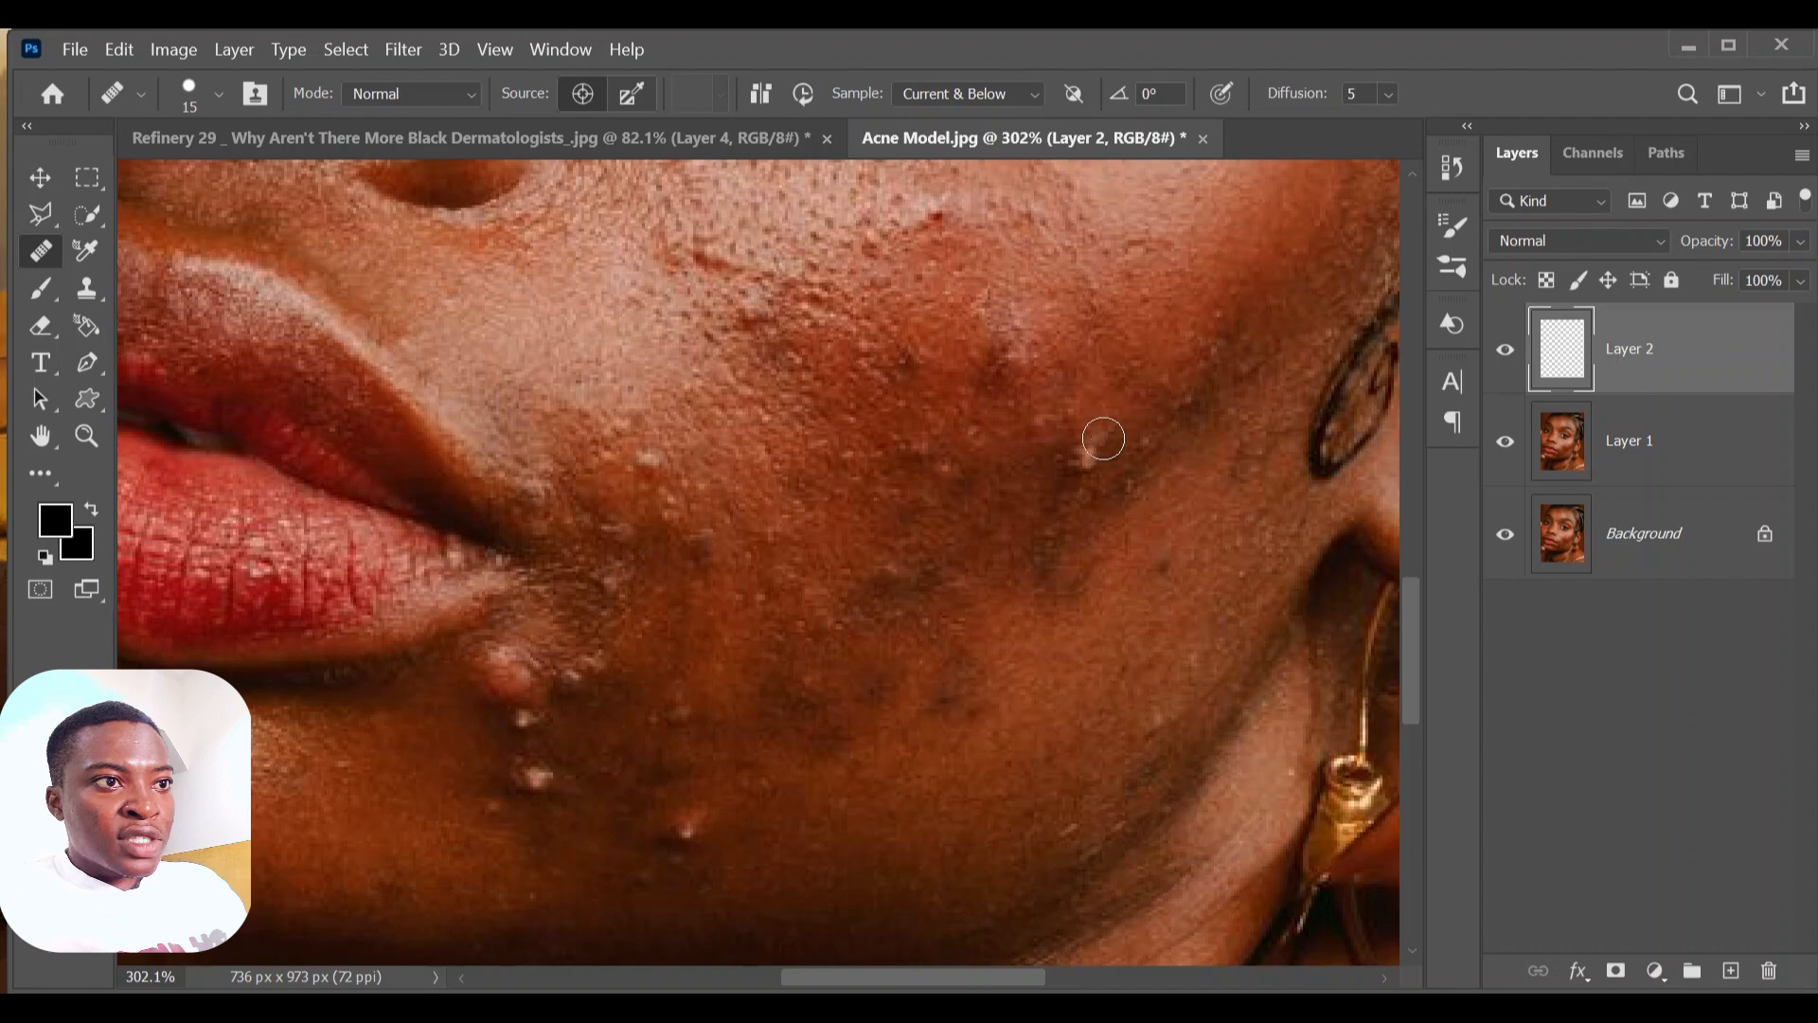
pyautogui.click(1088, 461)
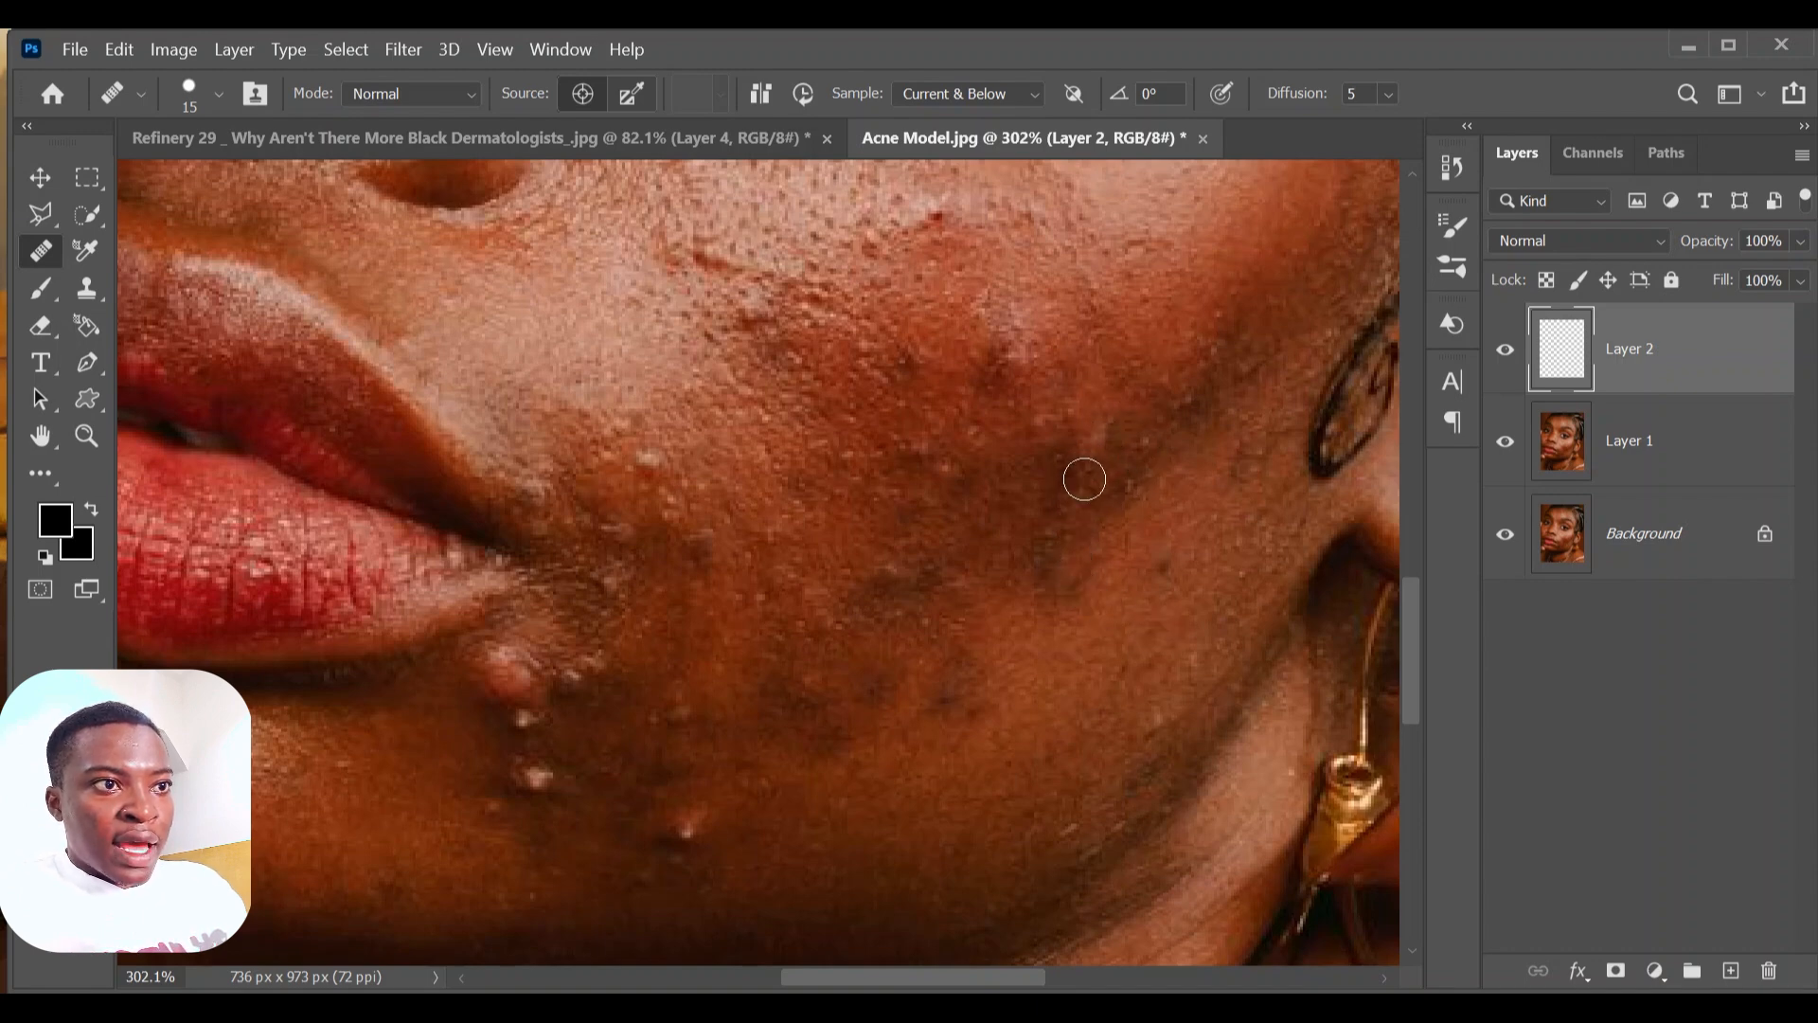
pyautogui.click(1083, 480)
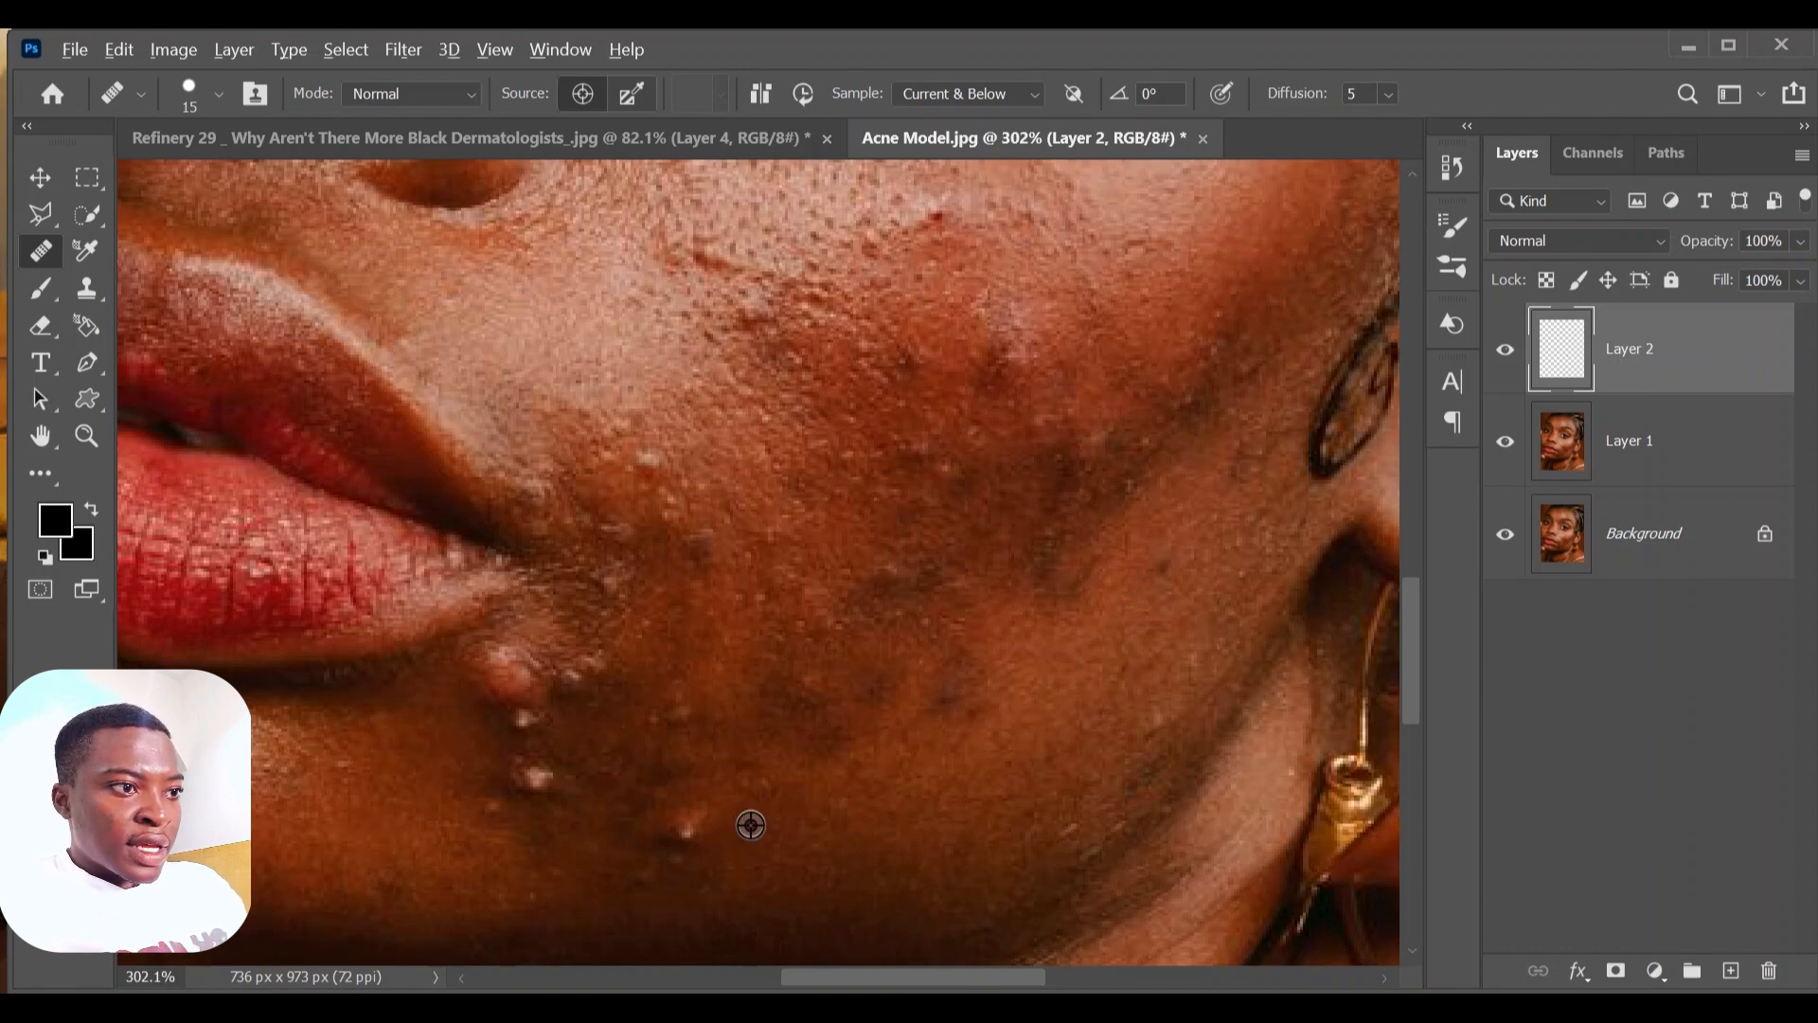
pyautogui.click(686, 828)
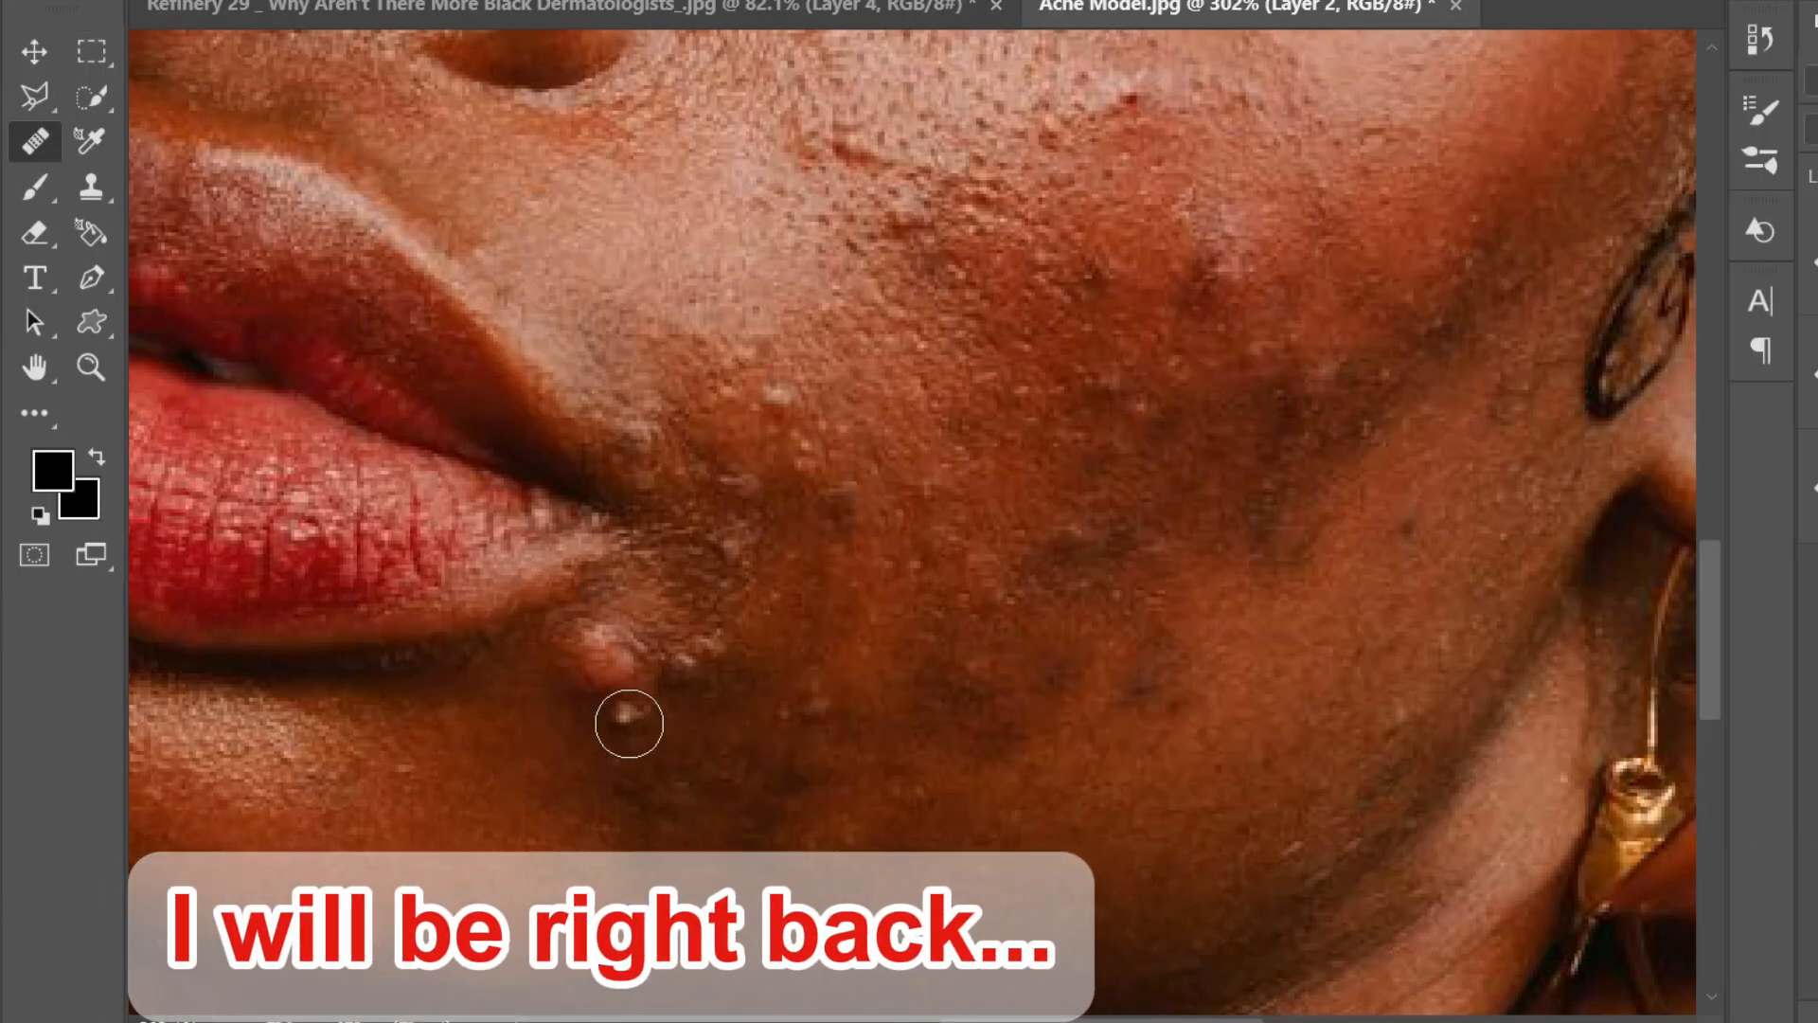
# - Heal the pimples below the corner of the mouth and the small bump on the cheek above it
pyautogui.click(629, 723)
pyautogui.click(603, 651)
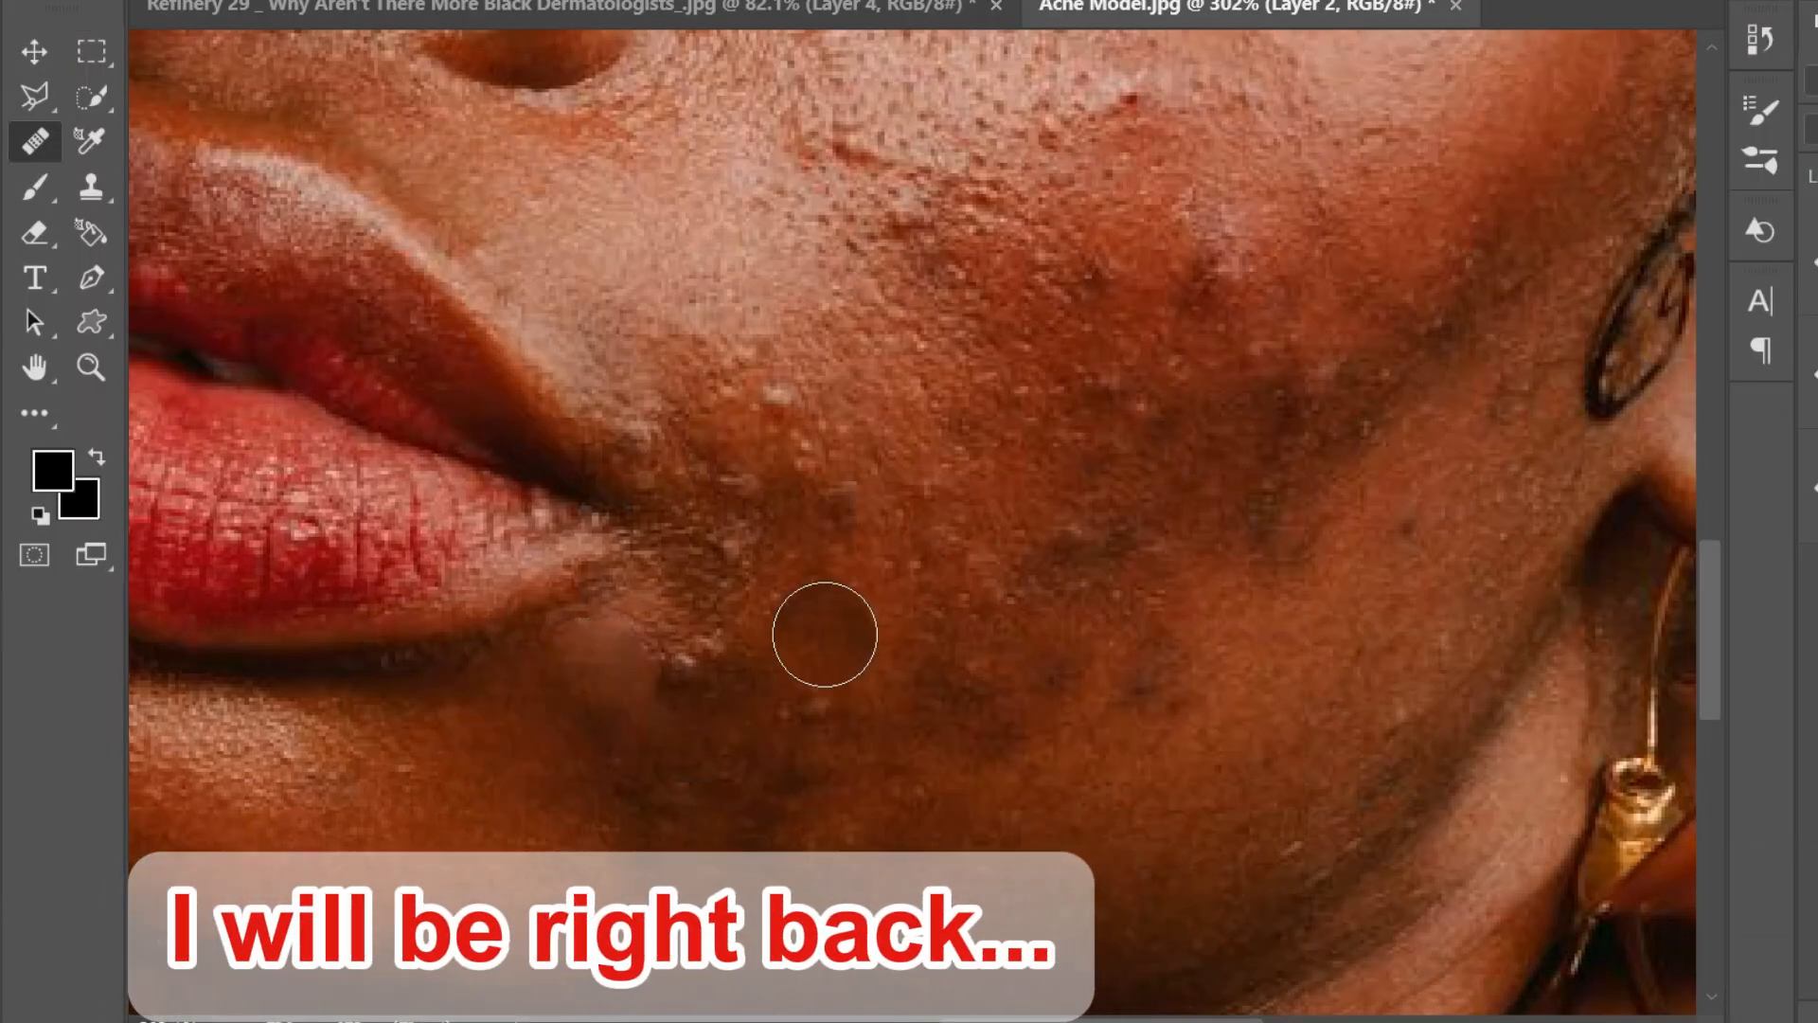
pyautogui.click(813, 362)
pyautogui.click(777, 393)
# - Heal the dark spots across the reddish area of the cheek with a larger brush
pyautogui.press(']')
pyautogui.press(']')
pyautogui.click(1228, 268)
pyautogui.click(1352, 320)
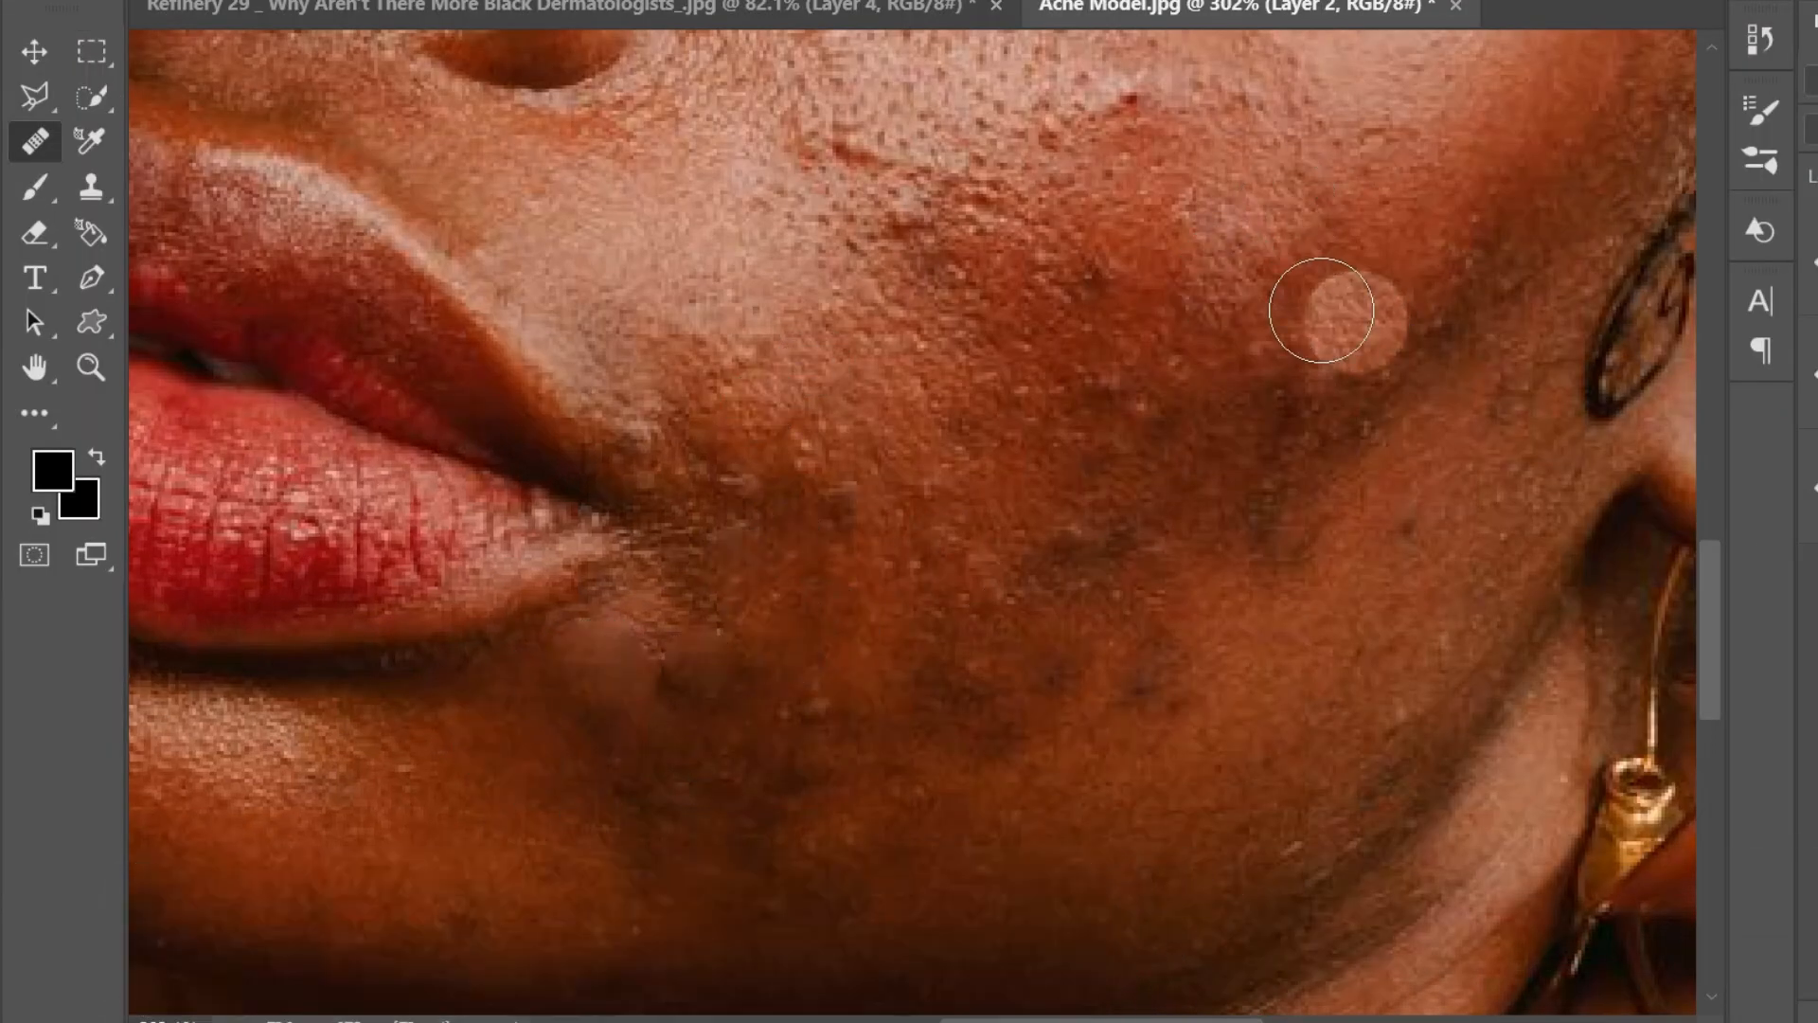
pyautogui.click(1263, 361)
pyautogui.keyDown('alt'); pyautogui.click(1440, 206); pyautogui.keyUp('alt')
# - Heal the dark spots on the lower cheek and toward the ear with a smaller brush, sampling clear jaw skin
pyautogui.press('[')
pyautogui.press('[')
pyautogui.press('[')
pyautogui.keyDown('alt'); pyautogui.click(1399, 716); pyautogui.keyUp('alt')
pyautogui.press(']')
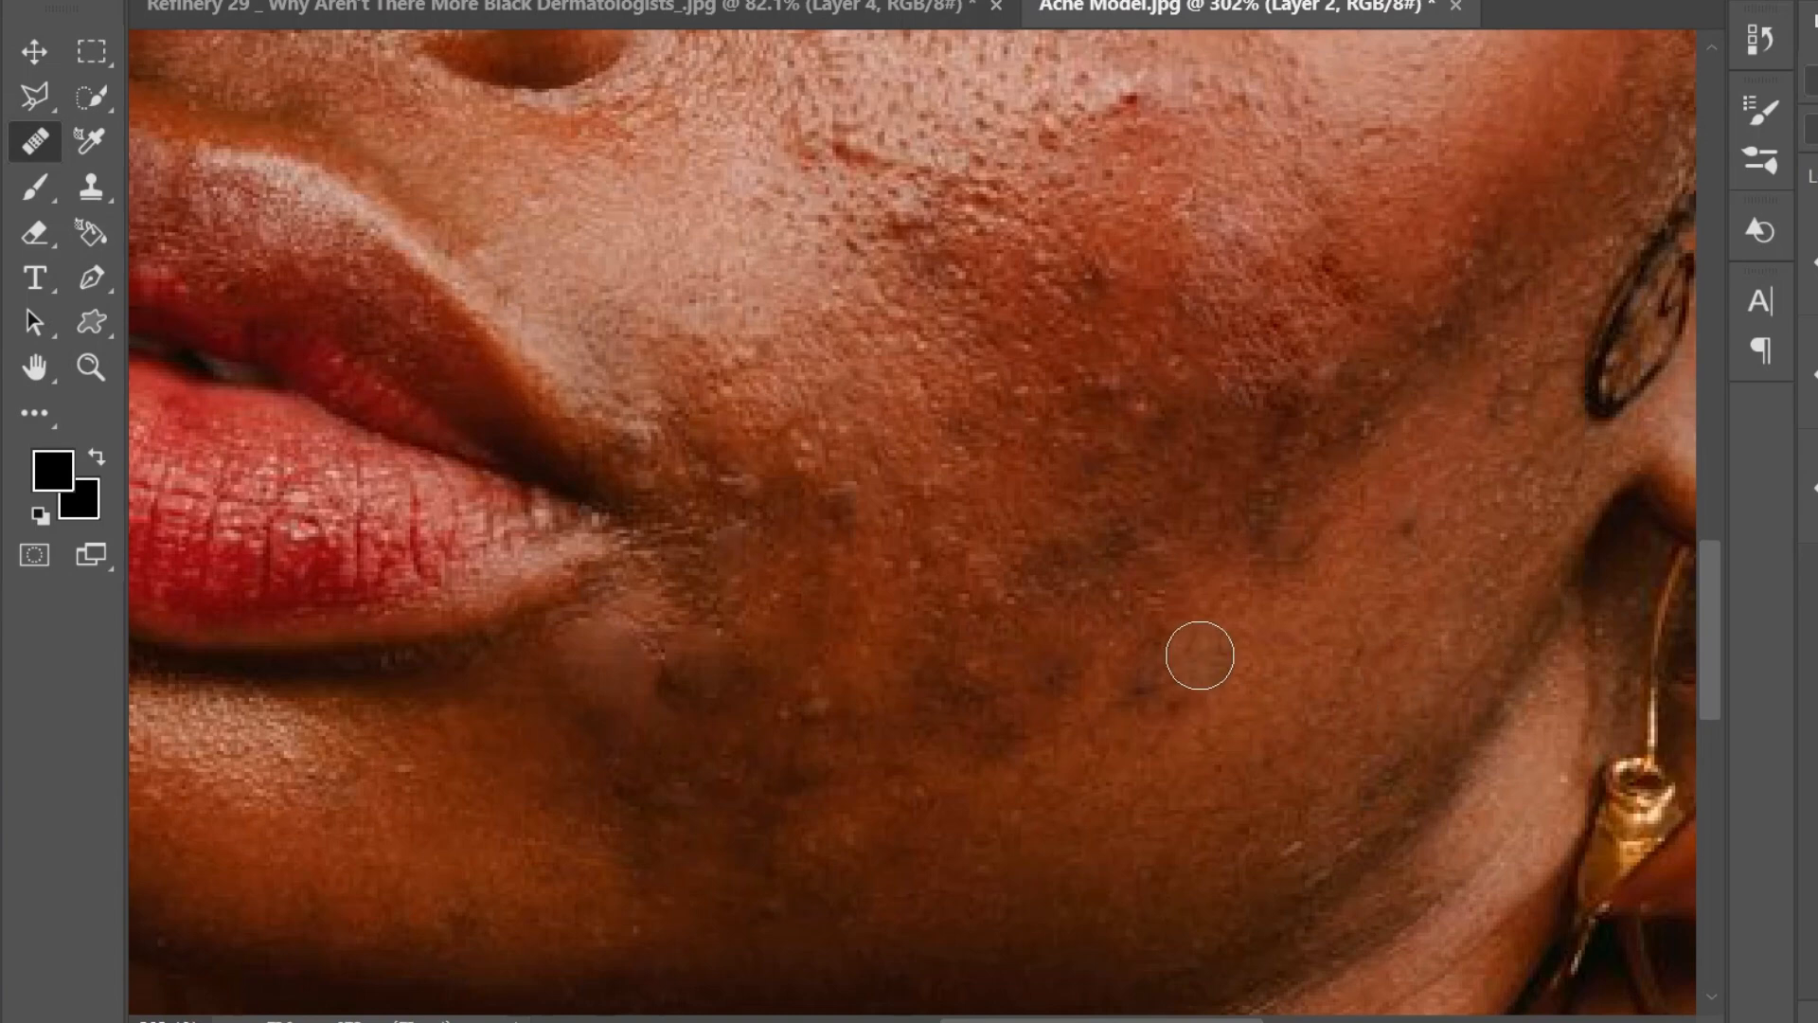
pyautogui.click(1139, 679)
pyautogui.click(1066, 673)
pyautogui.click(991, 737)
pyautogui.click(1458, 422)
pyautogui.click(1421, 517)
# - Heal the remaining dark marks in the reddish middle of the cheek using skin sampled nearby
pyautogui.keyDown('alt'); pyautogui.click(1352, 323); pyautogui.keyUp('alt')
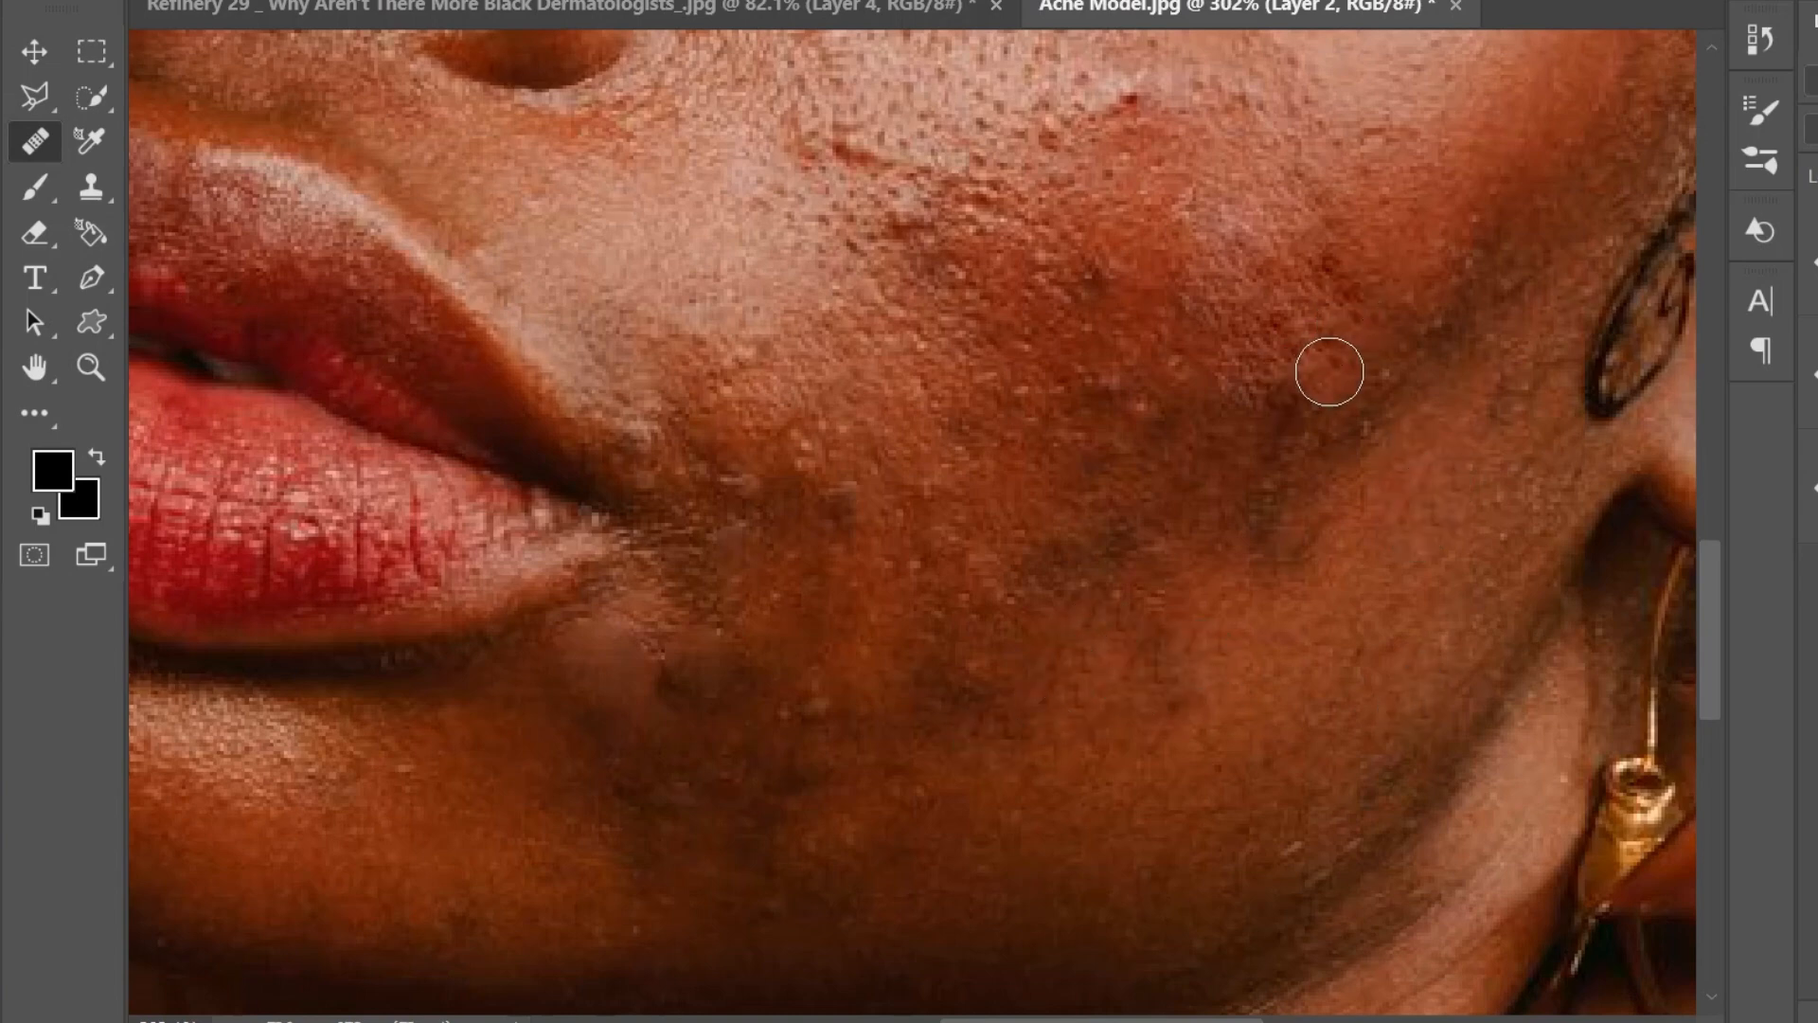
pyautogui.click(1328, 371)
pyautogui.click(1275, 435)
pyautogui.click(1109, 230)
pyautogui.click(1120, 338)
pyautogui.click(1141, 402)
pyautogui.click(904, 189)
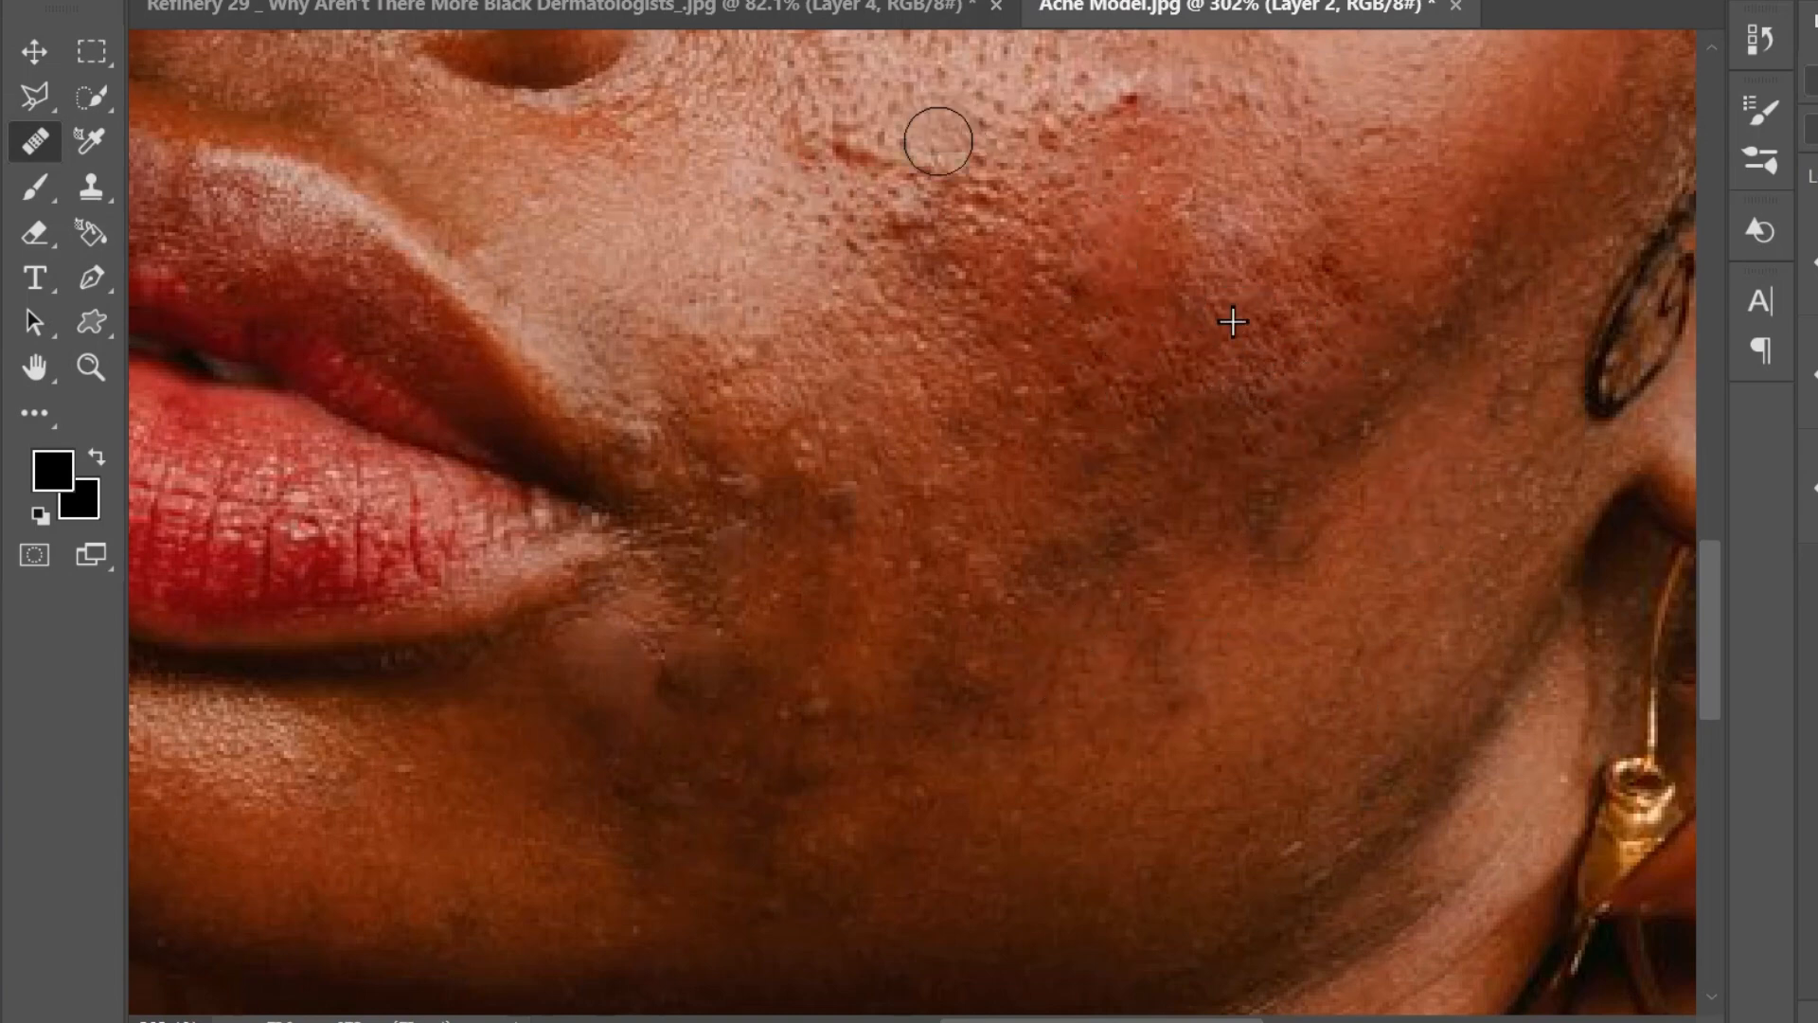
# - Heal the spots and rough texture on the upper cheek between the nose and the reddish area
pyautogui.click(998, 63)
pyautogui.click(864, 90)
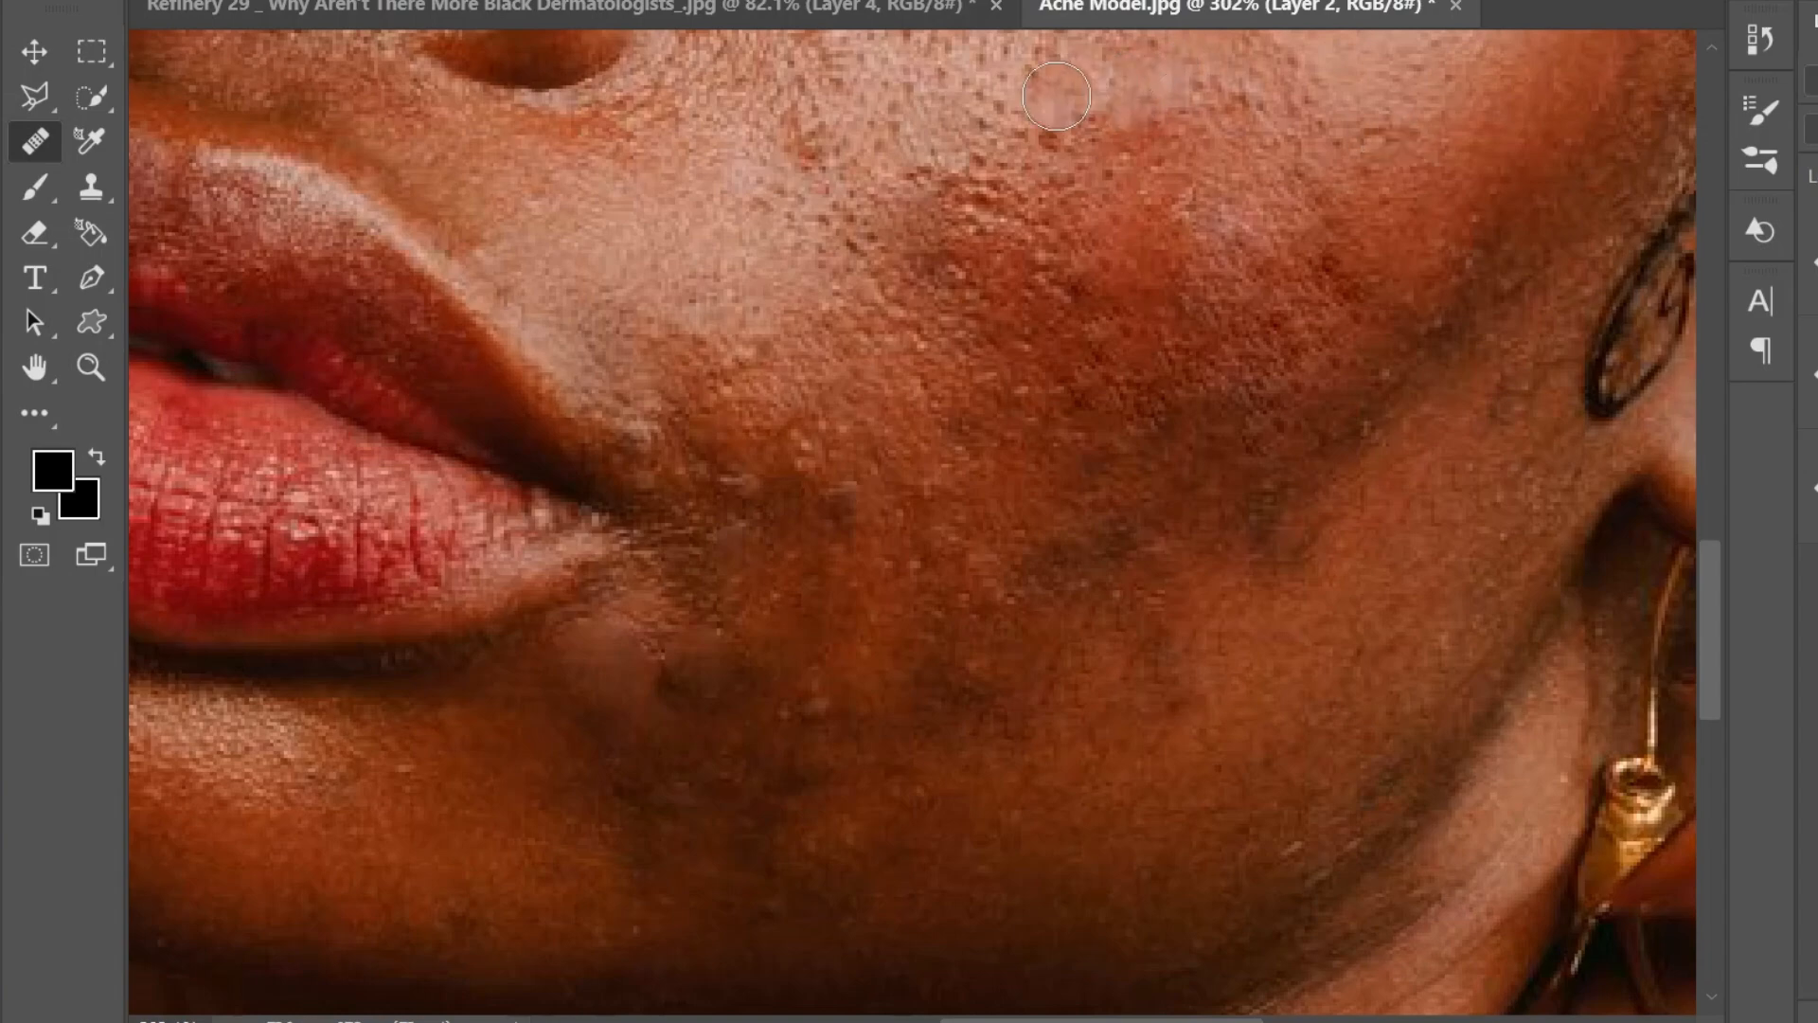
pyautogui.scroll(-2, 1051, 105)
pyautogui.click(1010, 231)
pyautogui.click(894, 271)
pyautogui.scroll(5, 894, 270)
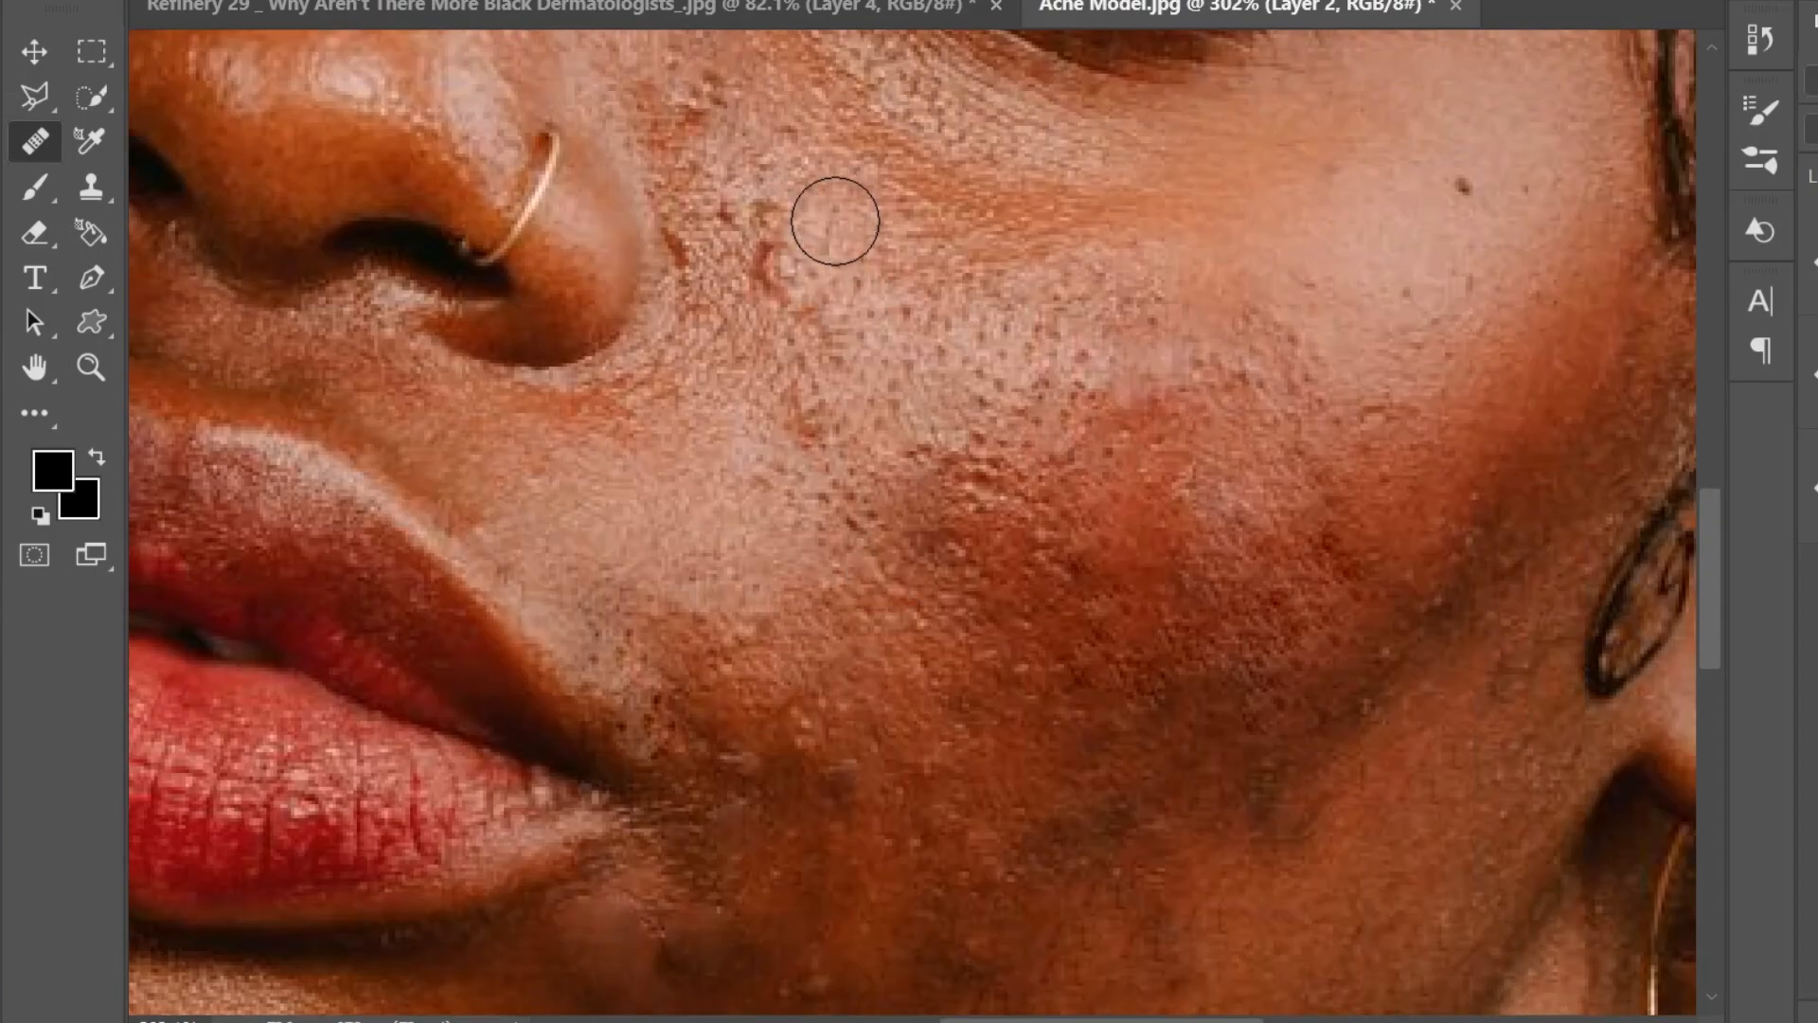
pyautogui.scroll(-1, 1458, 296)
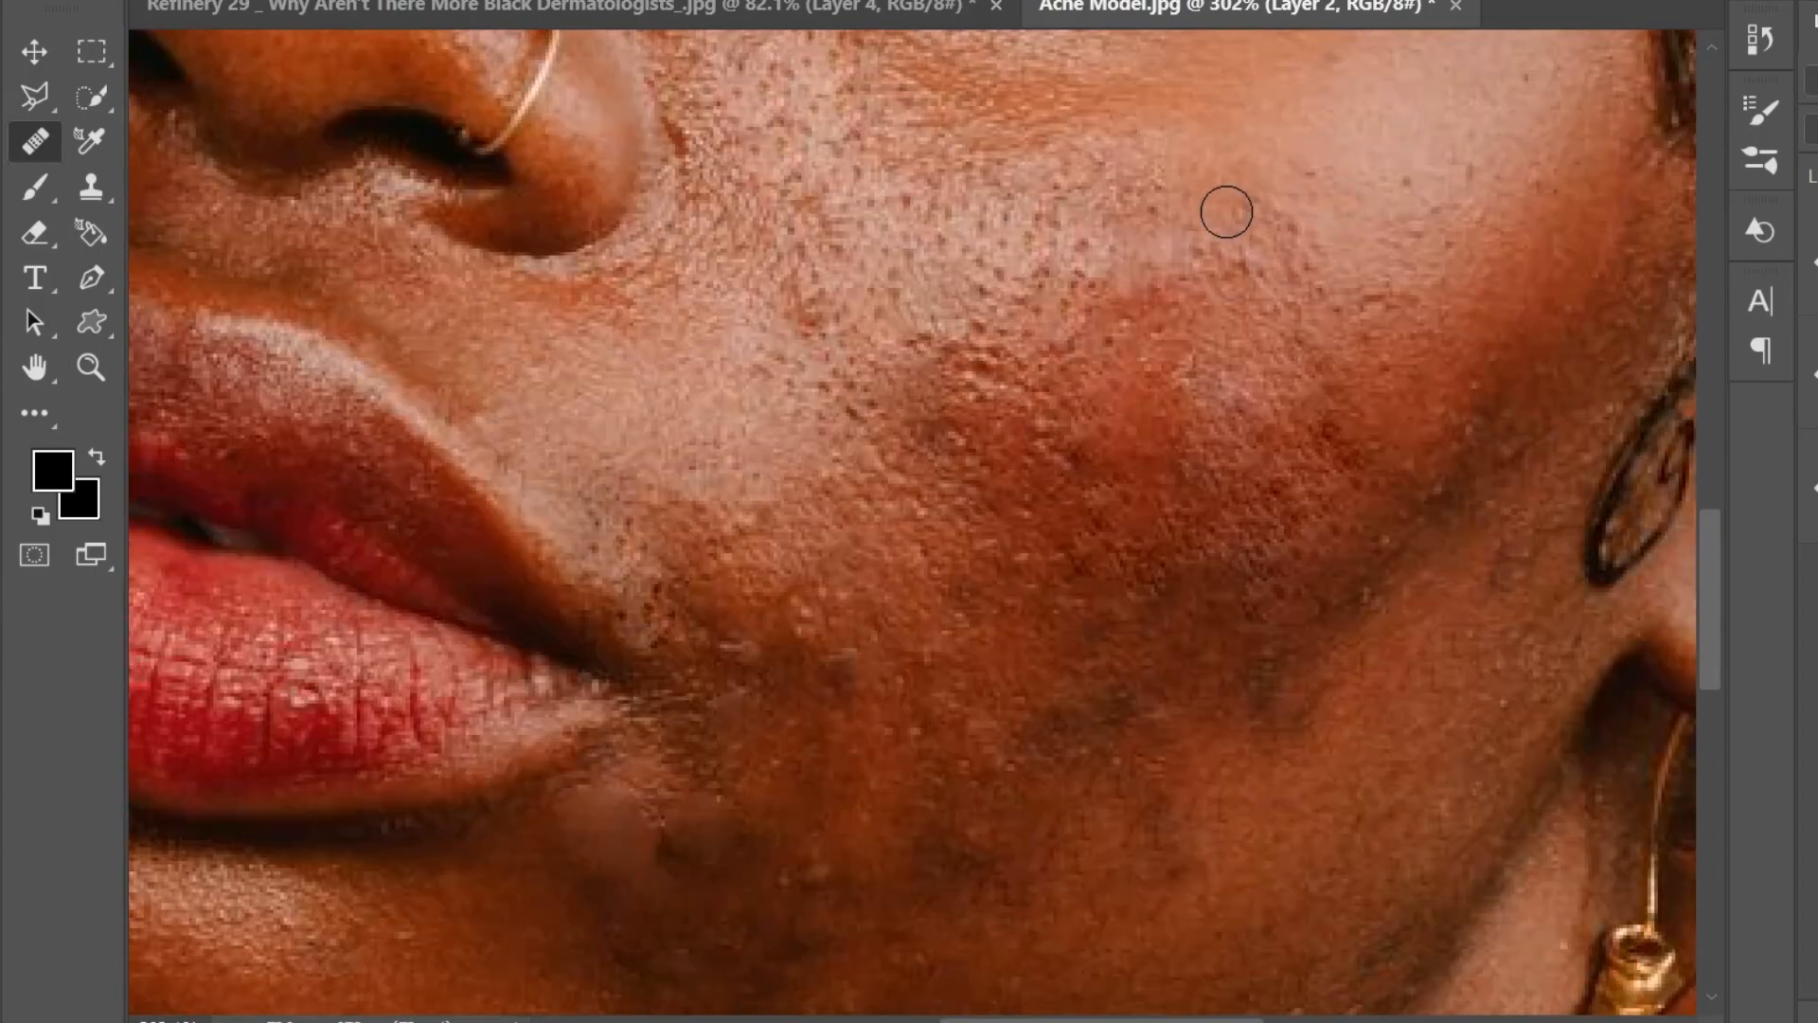
pyautogui.click(1068, 350)
# - Sample skin near the corner of the mouth and heal the pores on the cheek beside the pierced nostril
pyautogui.scroll(-1, 1067, 344)
pyautogui.scroll(-5, 1068, 344)
pyautogui.keyDown('alt'); pyautogui.click(820, 531); pyautogui.keyUp('alt')
pyautogui.scroll(4, 820, 531)
pyautogui.hscroll(-4, 852, 455)
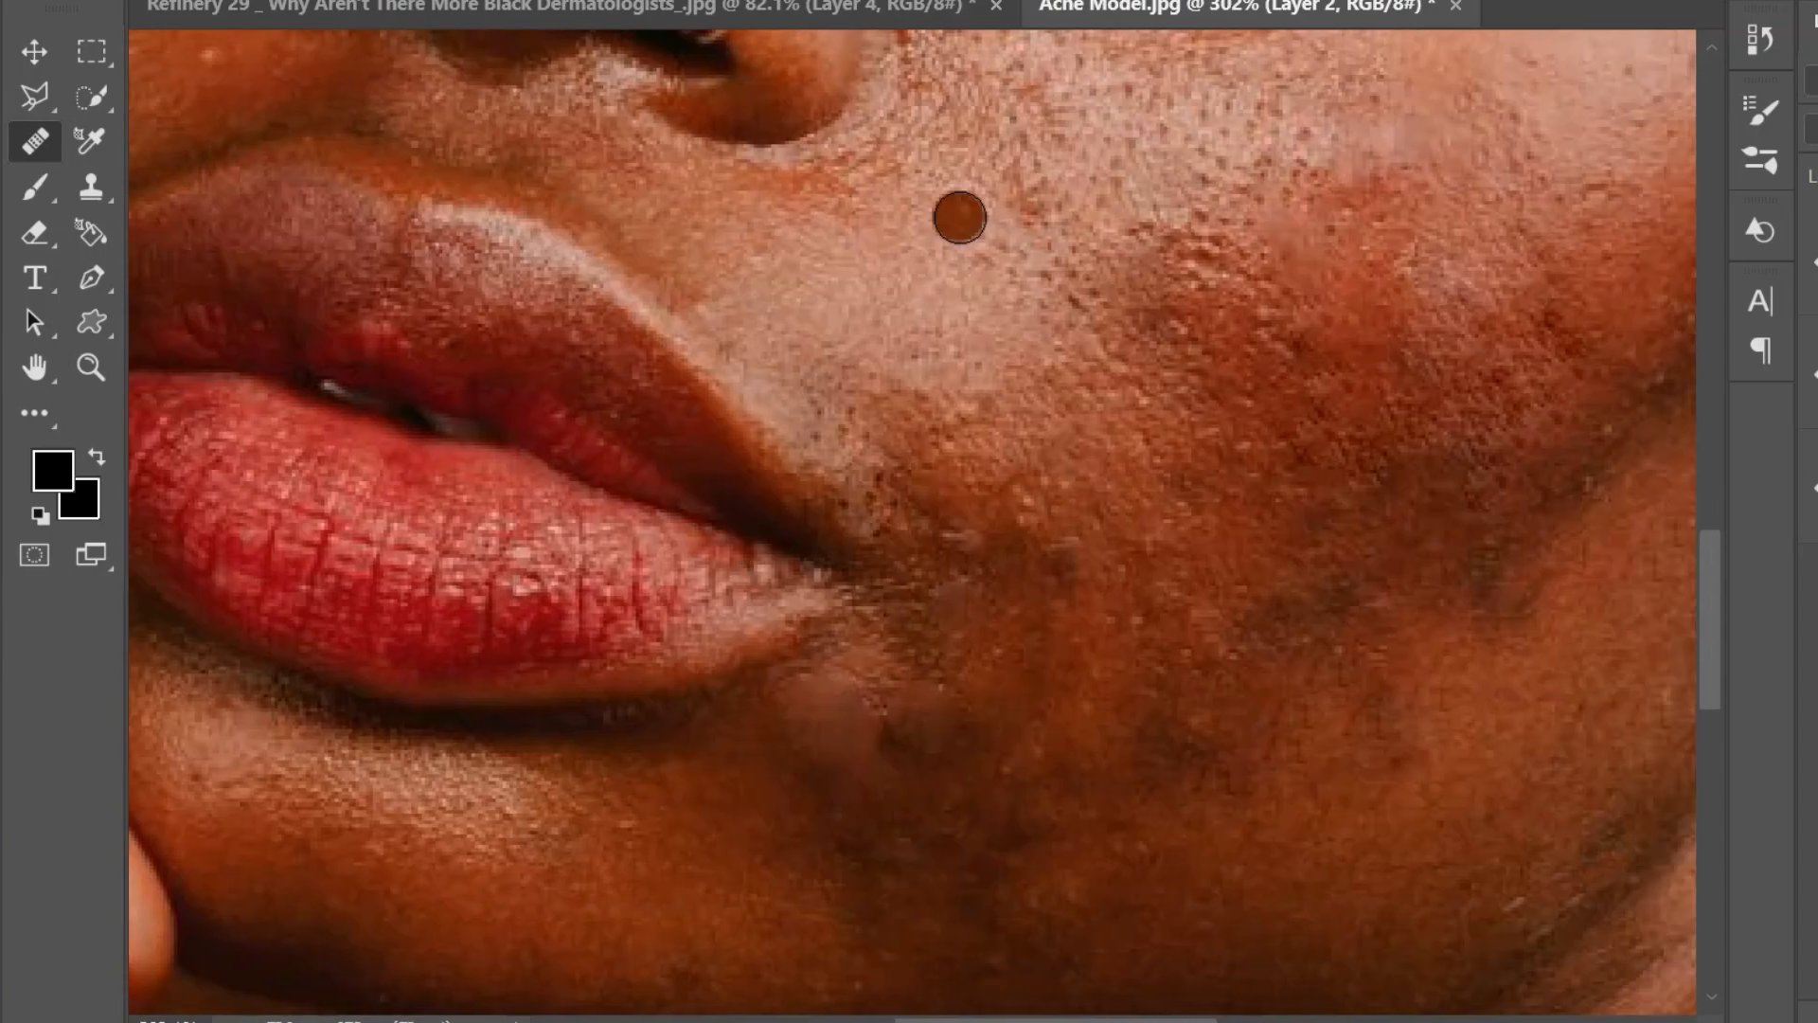
pyautogui.click(980, 159)
pyautogui.click(1034, 199)
pyautogui.moveTo(1170, 161); pyautogui.dragTo(1155, 220)
# - Heal the spots higher on the same cheek, toward the area beneath the eye
pyautogui.click(1417, 105)
pyautogui.scroll(2, 1376, 117)
pyautogui.click(1074, 202)
pyautogui.scroll(2, 1073, 202)
pyautogui.click(1193, 288)
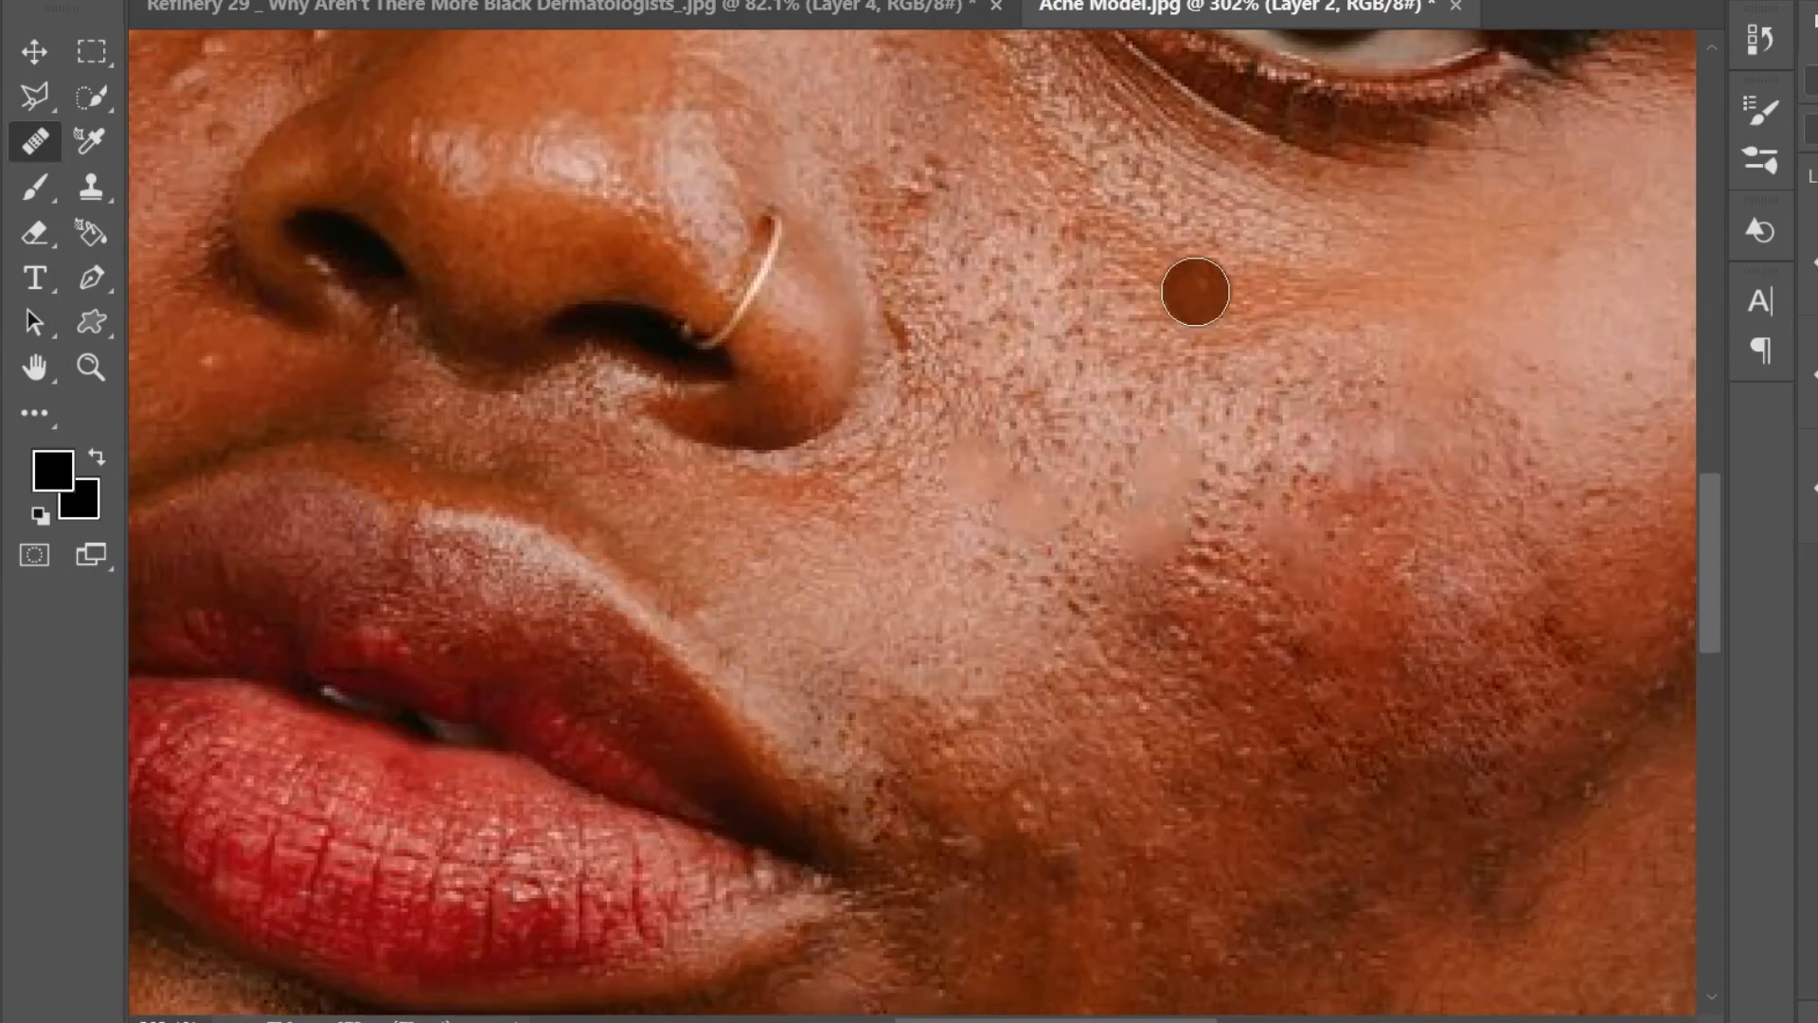
# - Heal the visible pores in the middle of the upper cheek, resampling adjacent skin between dabs
pyautogui.click(941, 116)
pyautogui.click(1112, 443)
pyautogui.keyDown('alt'); pyautogui.click(1236, 438); pyautogui.keyUp('alt')
pyautogui.click(1165, 453)
pyautogui.keyDown('alt'); pyautogui.click(1108, 437); pyautogui.keyUp('alt')
pyautogui.click(1132, 507)
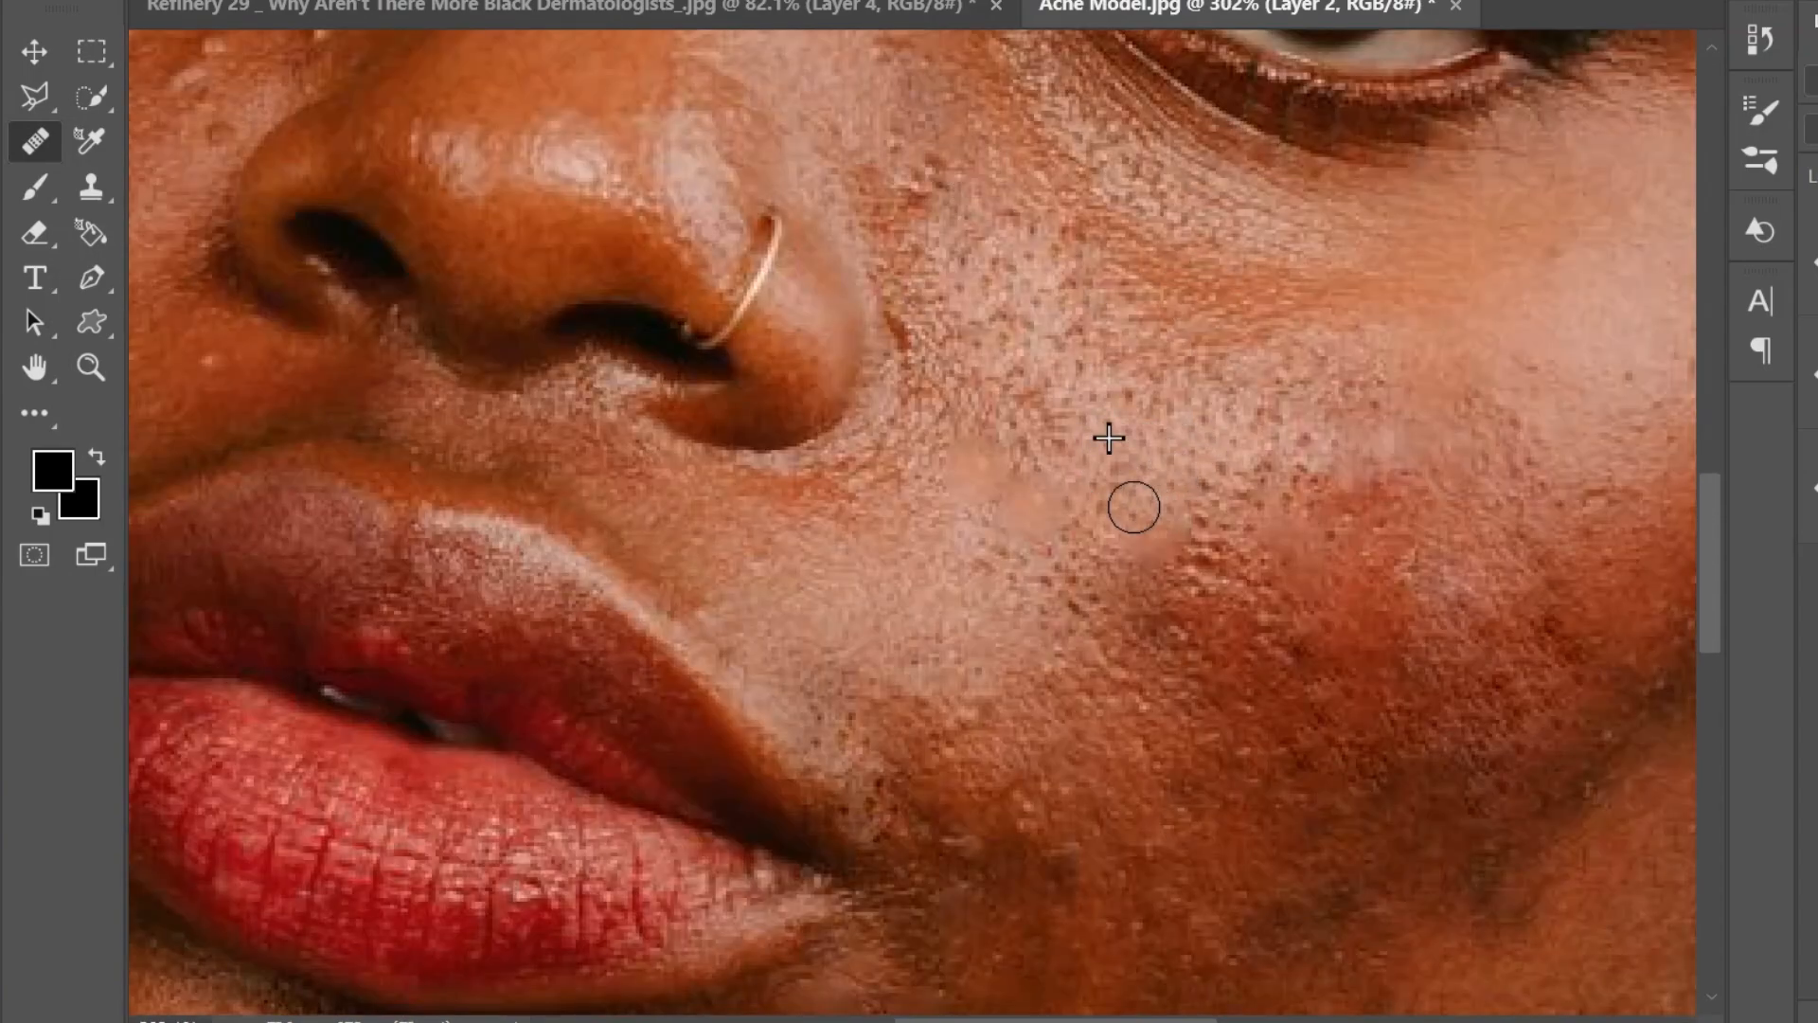
pyautogui.click(1163, 546)
pyautogui.keyDown('alt'); pyautogui.click(1094, 483); pyautogui.keyUp('alt')
pyautogui.click(1056, 490)
pyautogui.click(1000, 441)
# - Enlarge the healing brush slightly and heal the blemishes on the nose bridge between the eyes
pyautogui.scroll(3, 1070, 502)
pyautogui.hscroll(-1, 1070, 502)
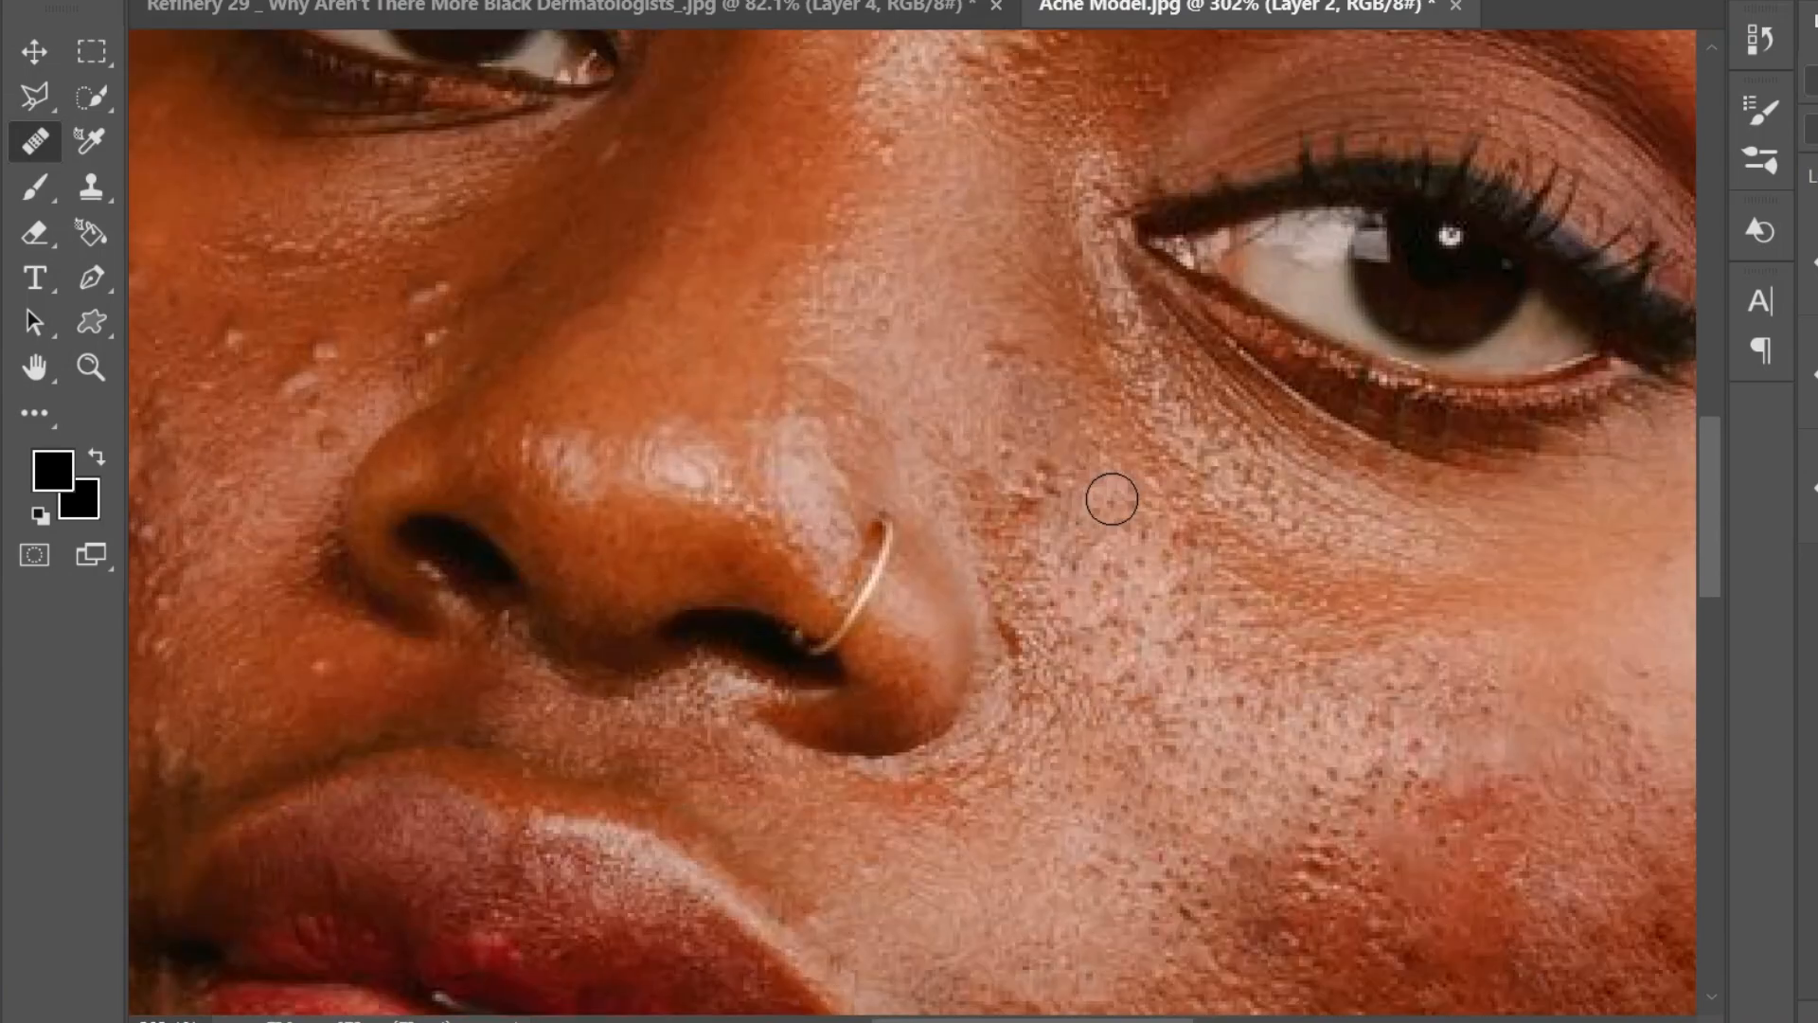
pyautogui.scroll(3, 1060, 430)
pyautogui.press(']')
pyautogui.click(813, 347)
pyautogui.click(821, 248)
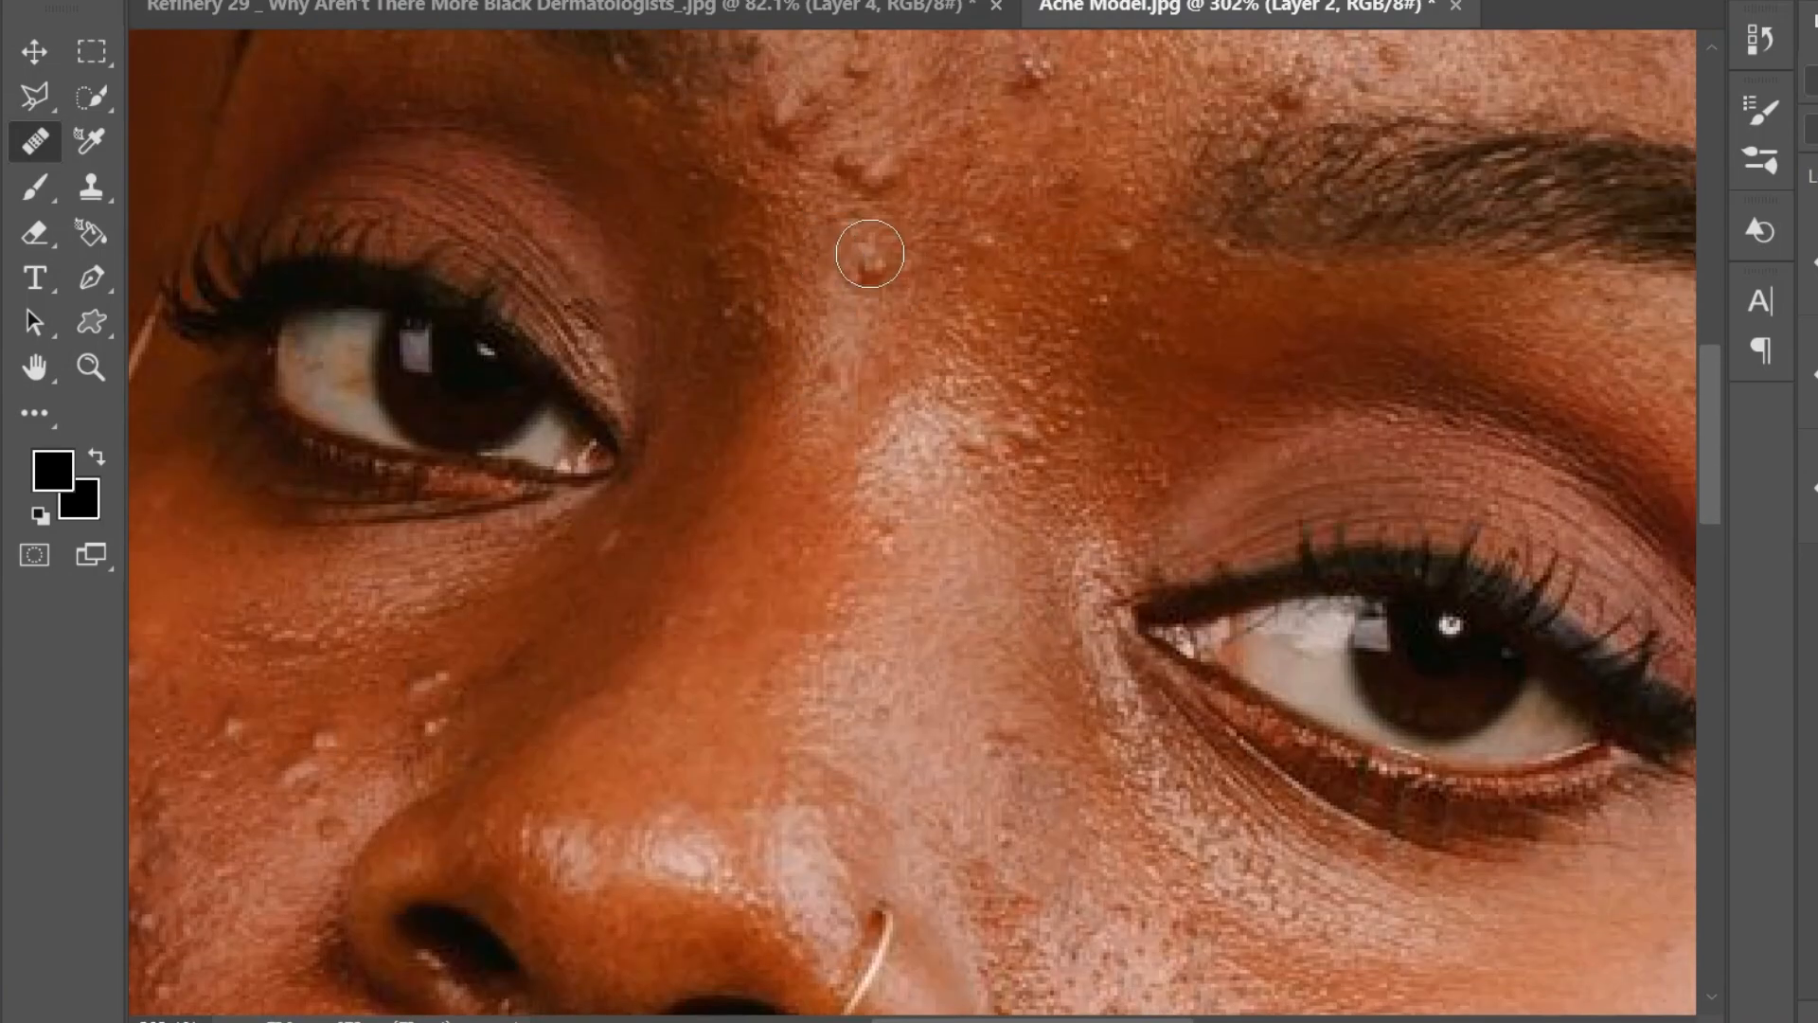
# - Heal the raised pimples between the eyebrows using clear skin sampled just above them
pyautogui.click(870, 254)
pyautogui.press('[')
pyautogui.click(873, 273)
pyautogui.keyDown('alt'); pyautogui.click(895, 125); pyautogui.keyUp('alt')
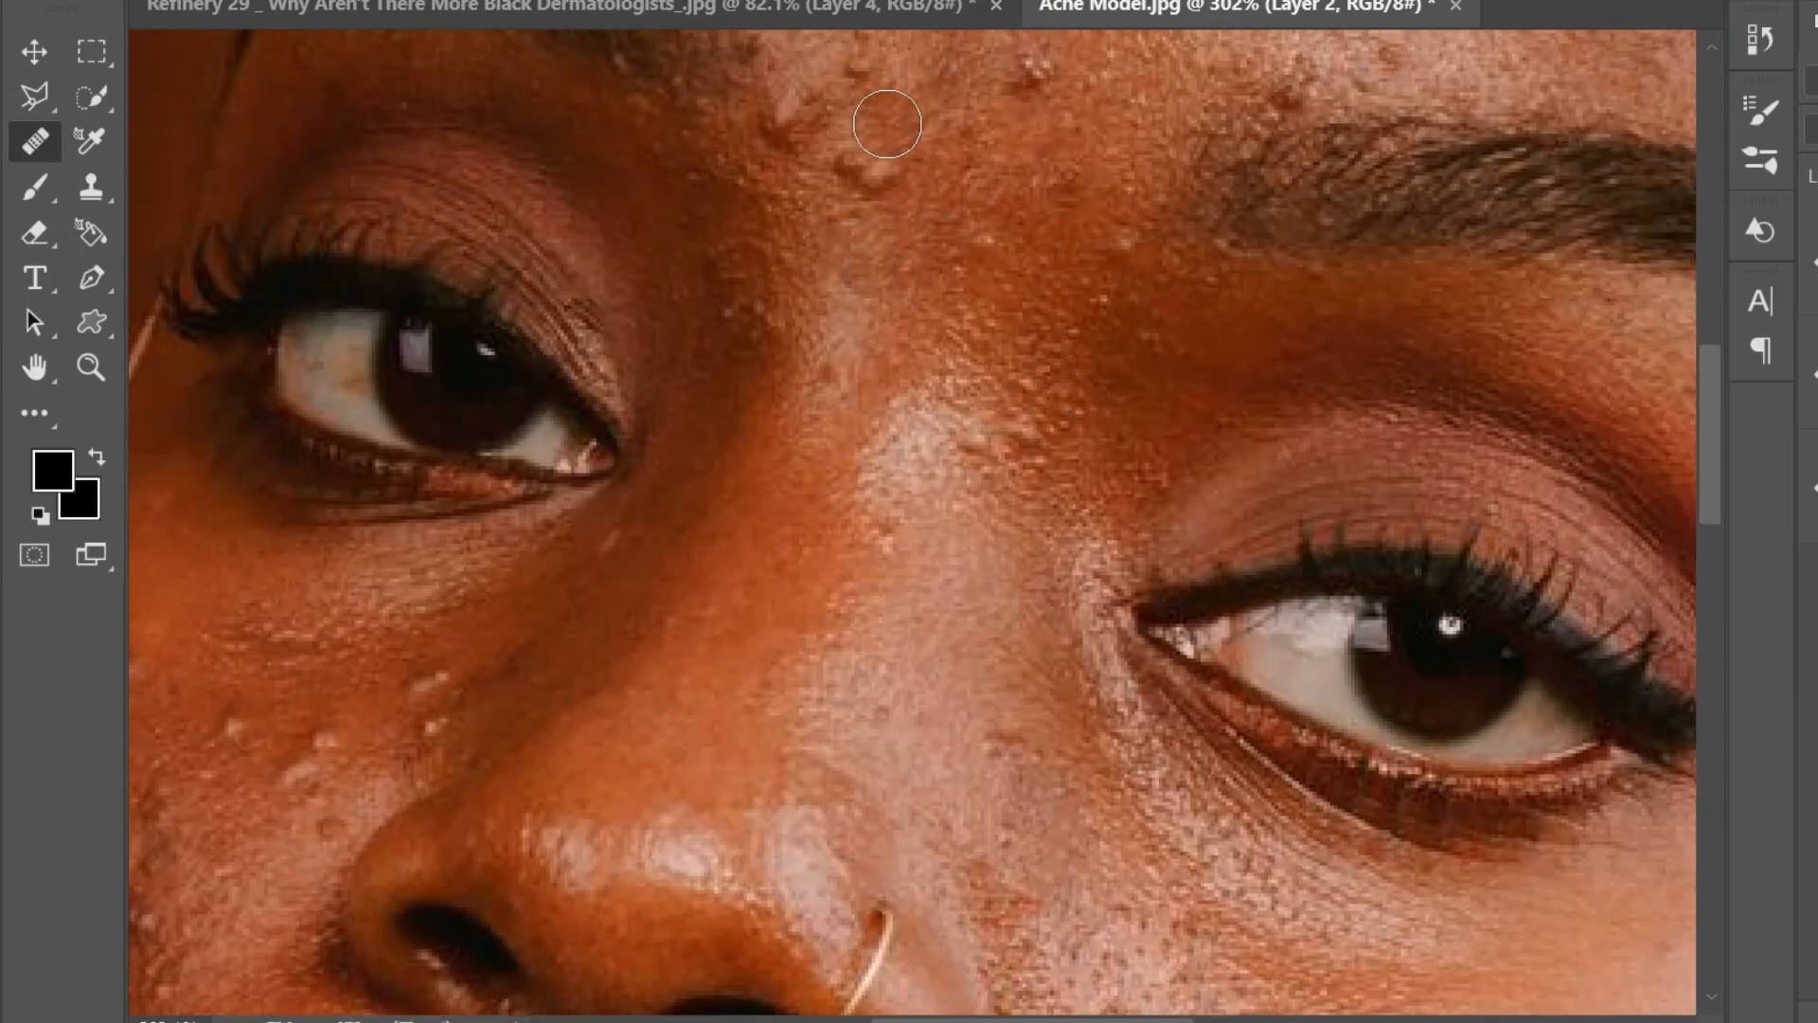
pyautogui.click(851, 172)
# - Heal the spots on the lower forehead beside the inner end of the eyebrow on the earring side
pyautogui.scroll(3, 864, 195)
pyautogui.click(1133, 227)
pyautogui.click(1110, 359)
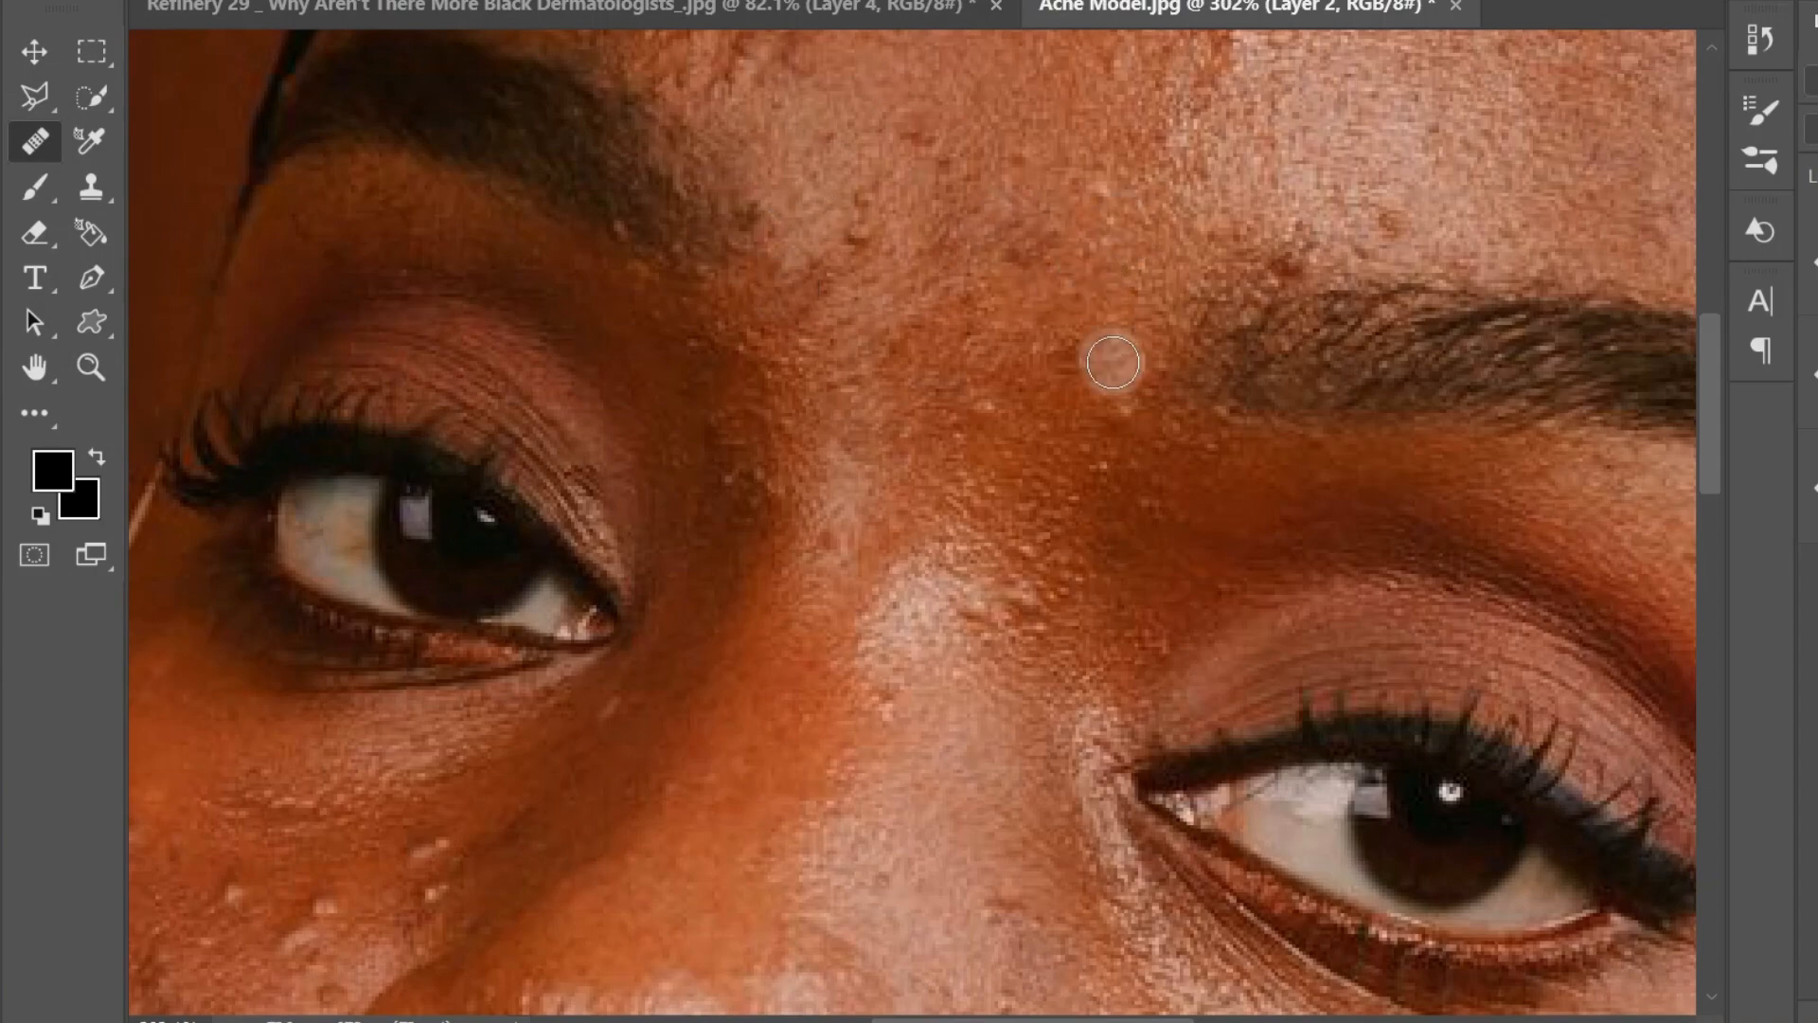
pyautogui.click(1057, 488)
# - Shrink the healing brush and dab the bumps on the upper forehead above the far eyebrow
pyautogui.scroll(-3, 1001, 405)
pyautogui.scroll(3, 1021, 440)
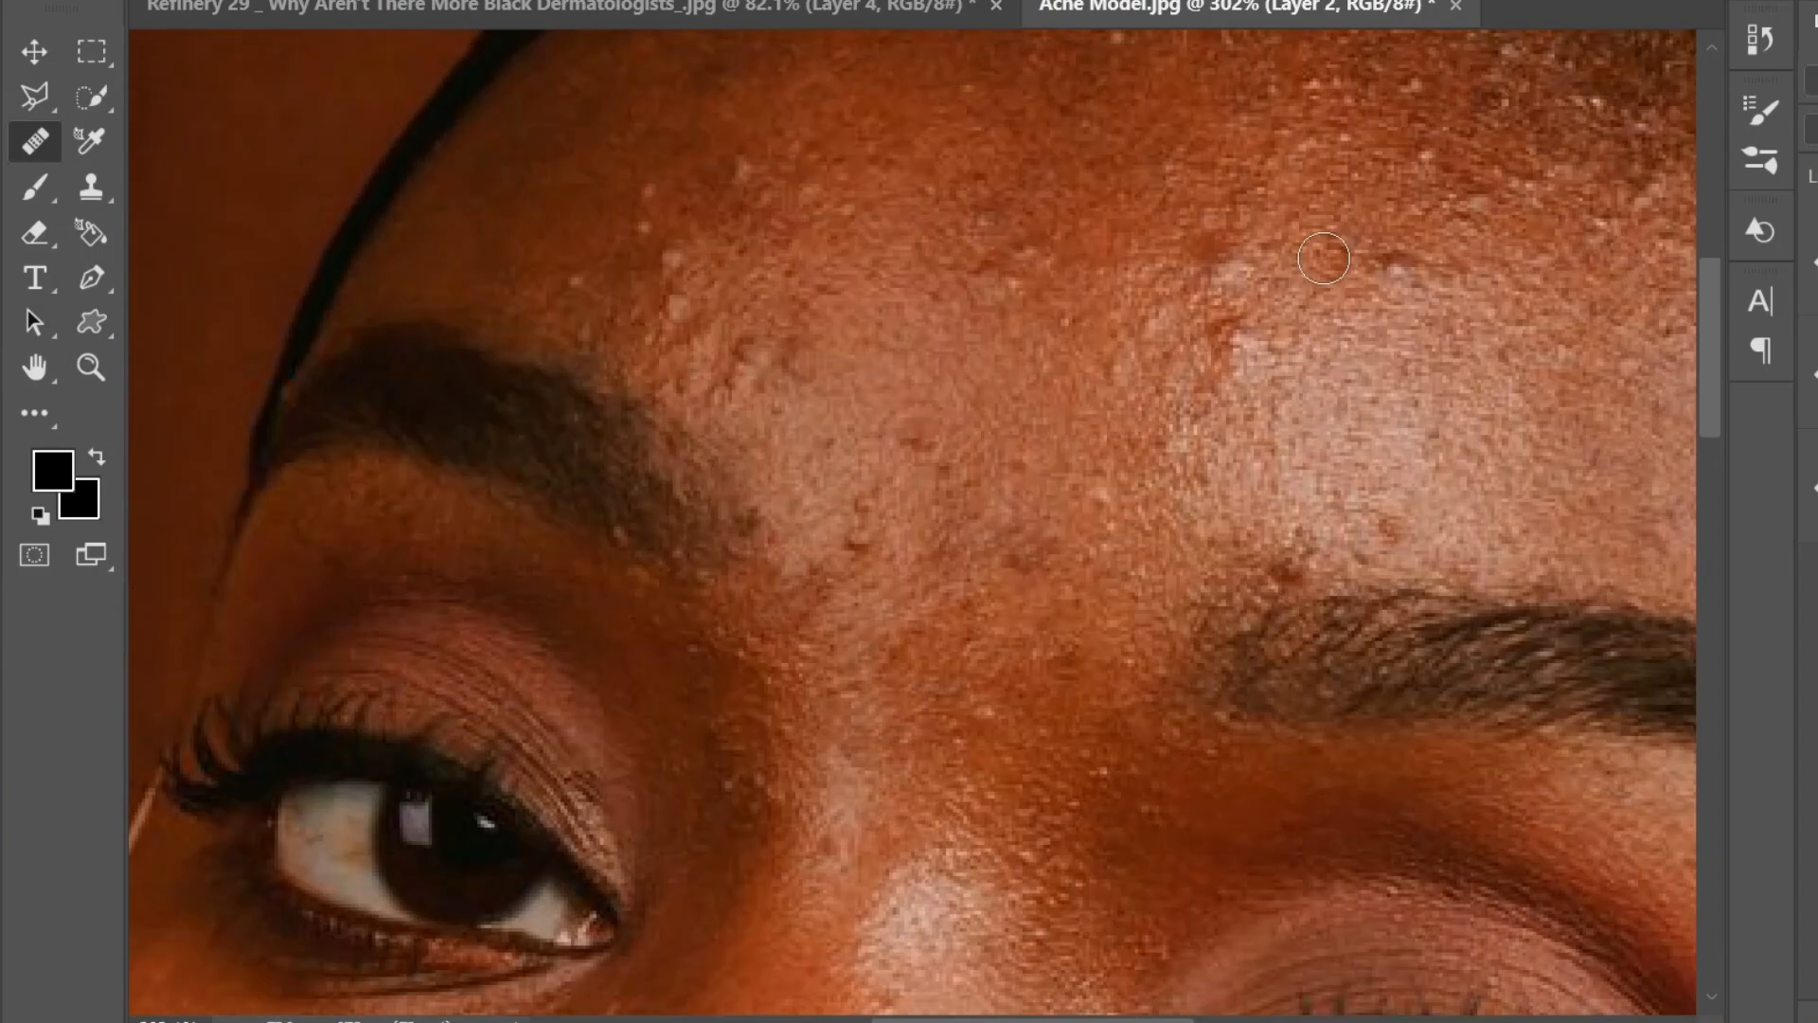
pyautogui.scroll(2, 825, 268)
pyautogui.press('[')
pyautogui.click(779, 312)
pyautogui.click(727, 331)
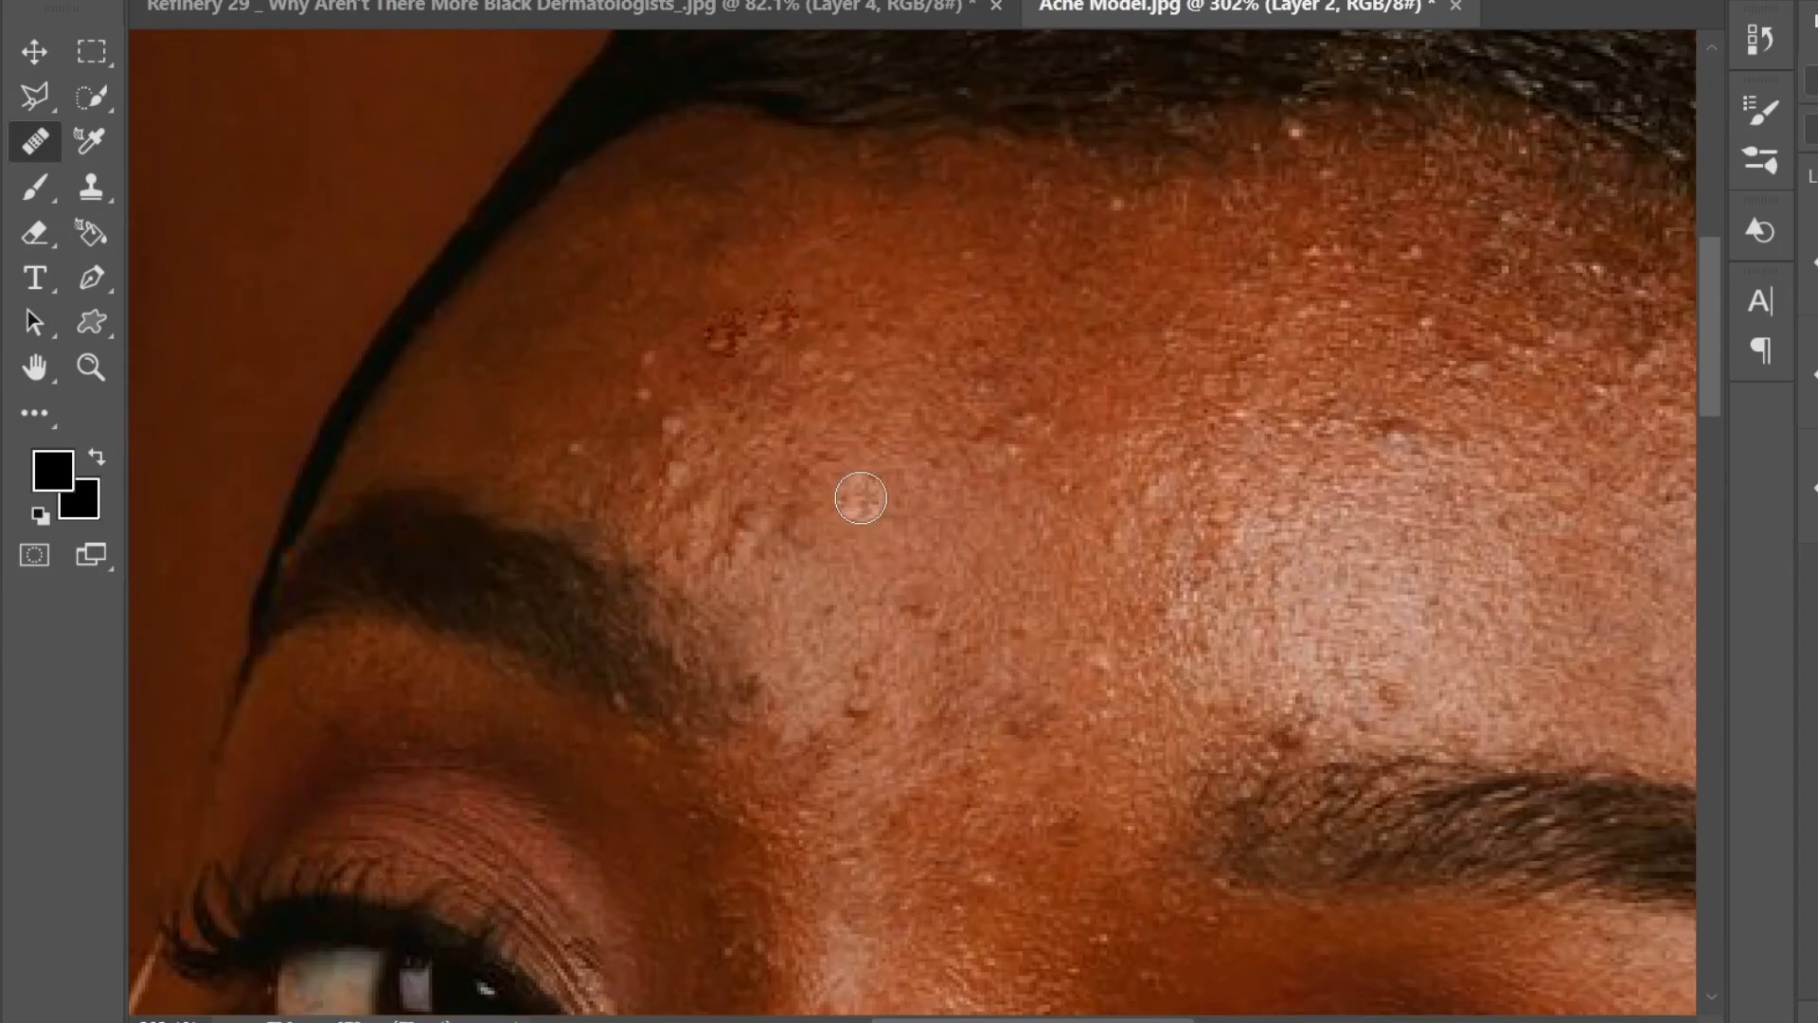
# - Heal the blemishes on the central forehead and just above the eyebrow on the earring side
pyautogui.scroll(-2, 861, 499)
pyautogui.hscroll(3, 860, 499)
pyautogui.click(1120, 265)
pyautogui.click(1108, 528)
pyautogui.scroll(2, 1099, 299)
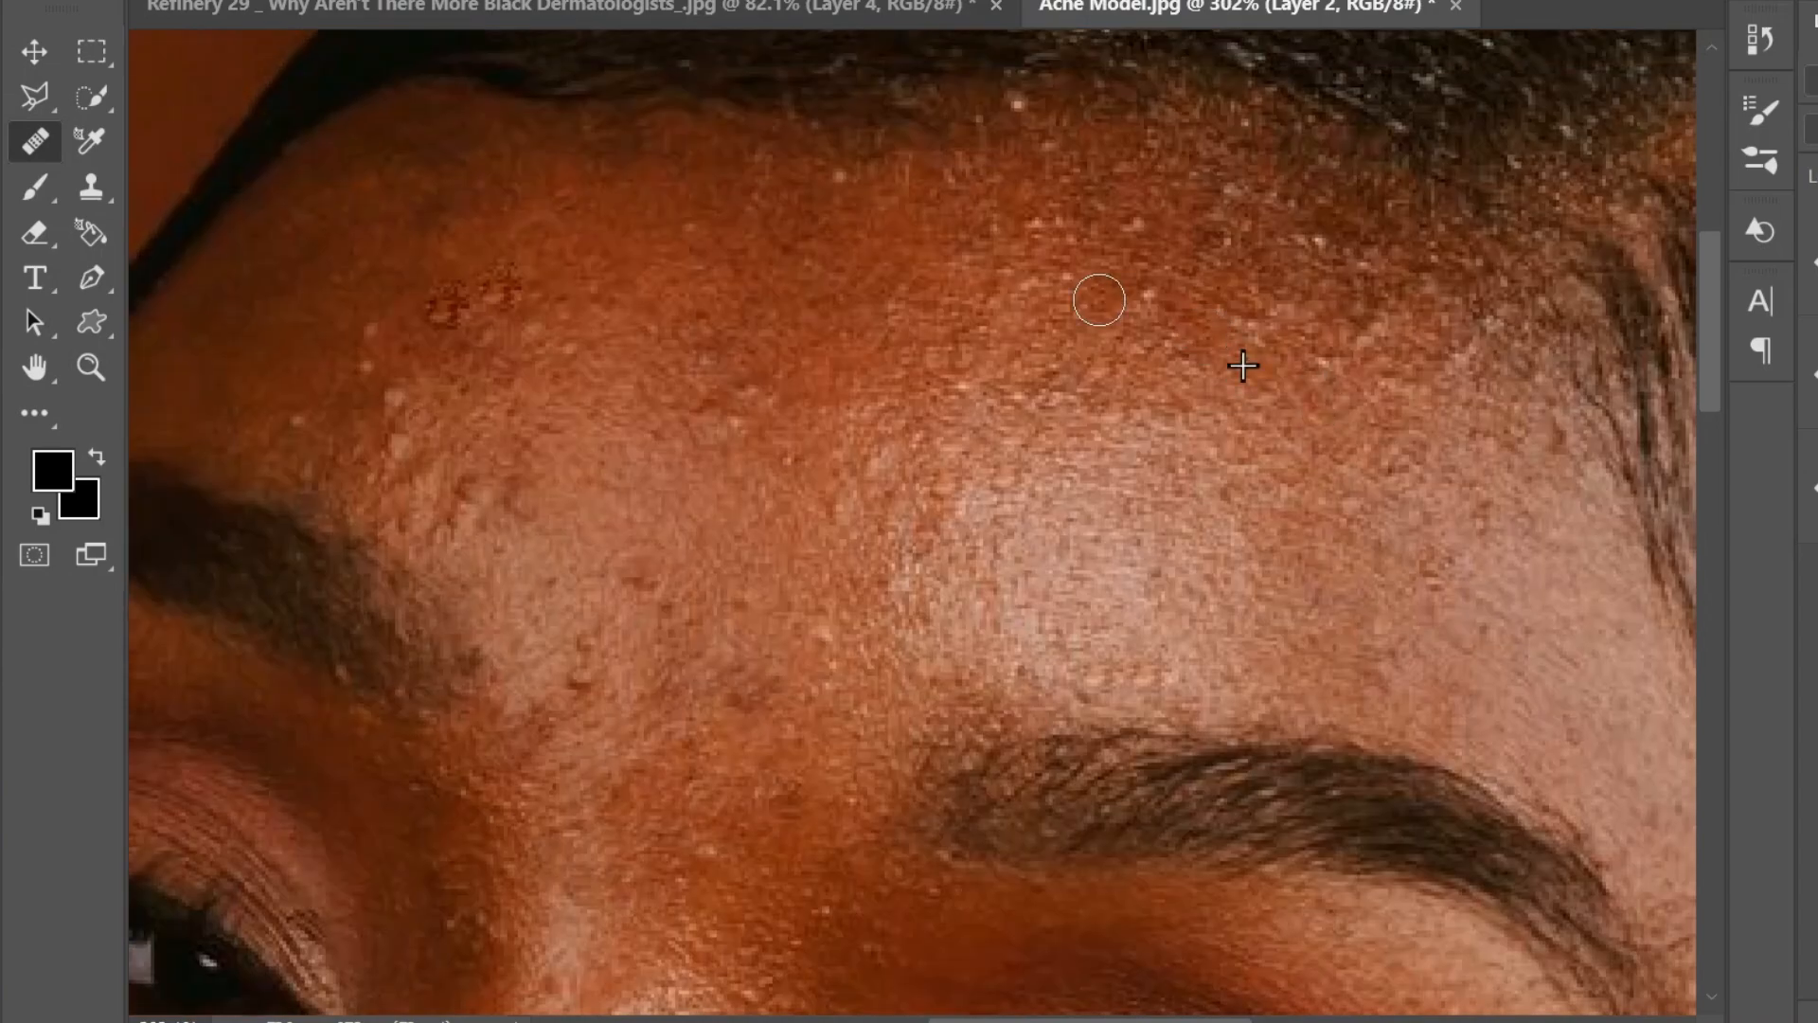
# - Heal the bumps on the forehead above the inner end of the far eyebrow
pyautogui.hscroll(-3, 715, 354)
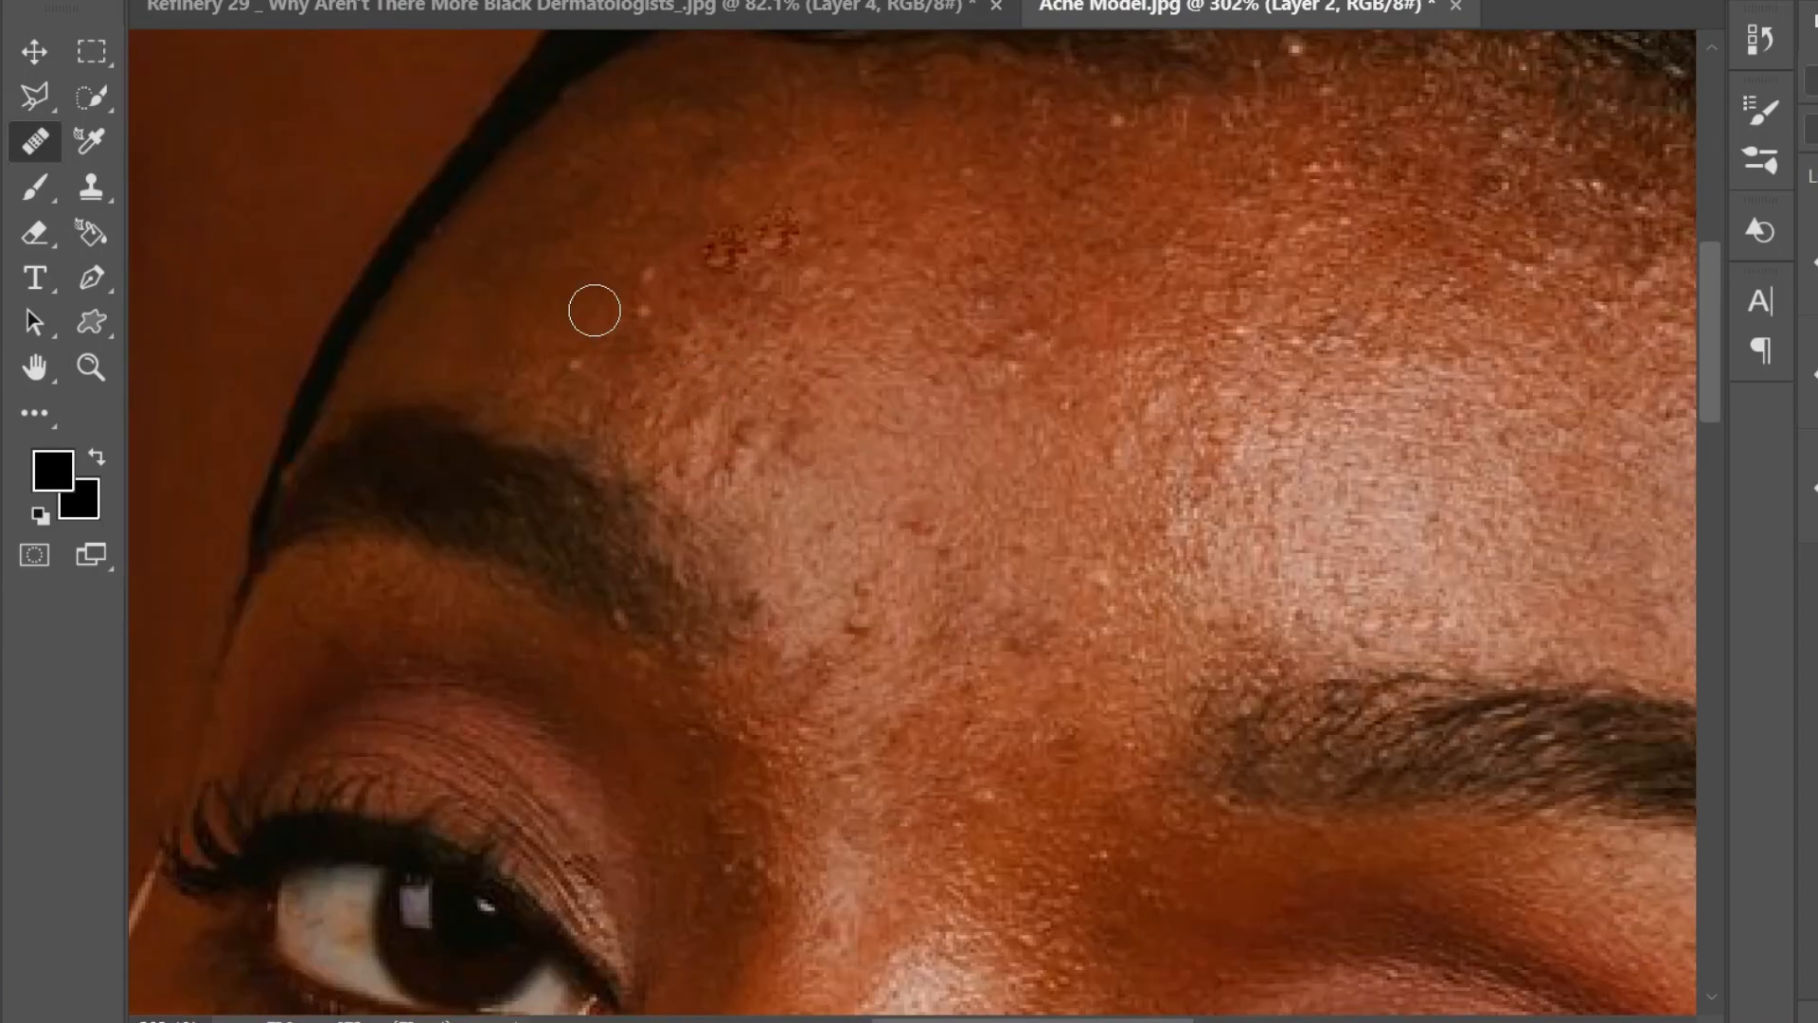
pyautogui.click(701, 401)
pyautogui.scroll(-2, 749, 400)
pyautogui.click(811, 398)
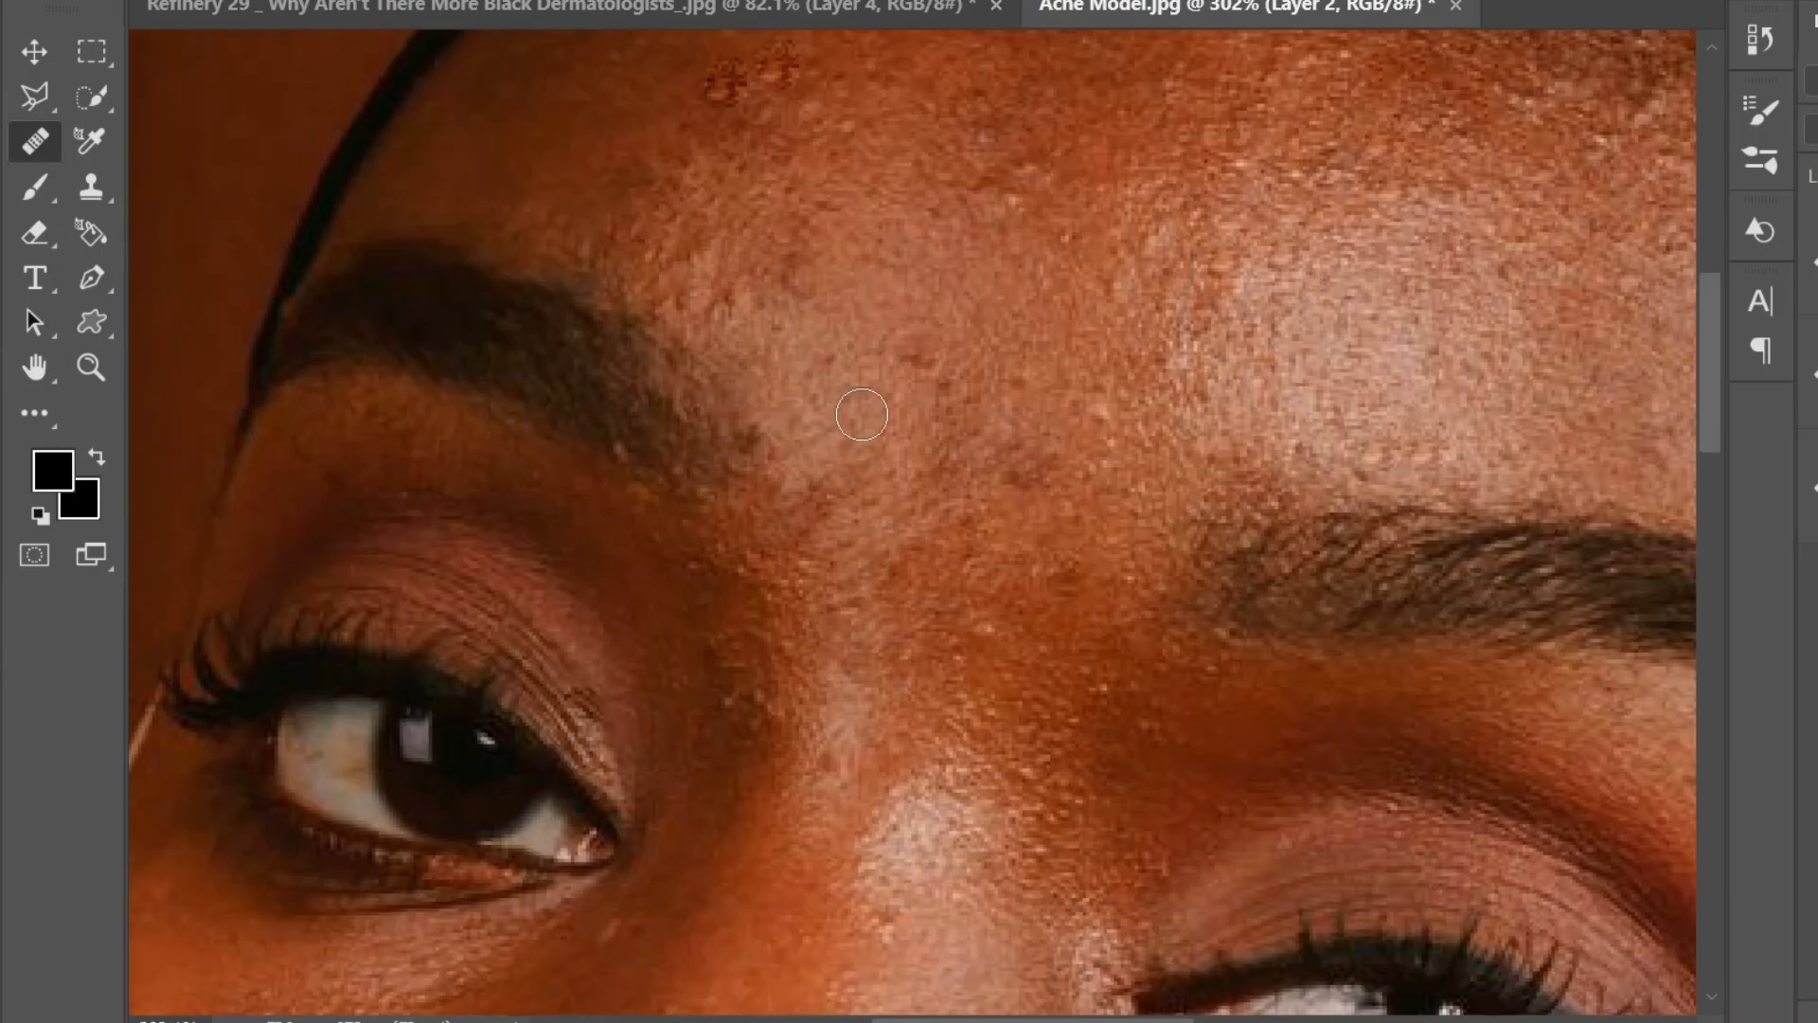
pyautogui.scroll(-2, 842, 455)
# - Heal the white bumps and dark marks on the far cheek beneath the eye
pyautogui.scroll(-3, 811, 417)
pyautogui.hscroll(-4, 812, 454)
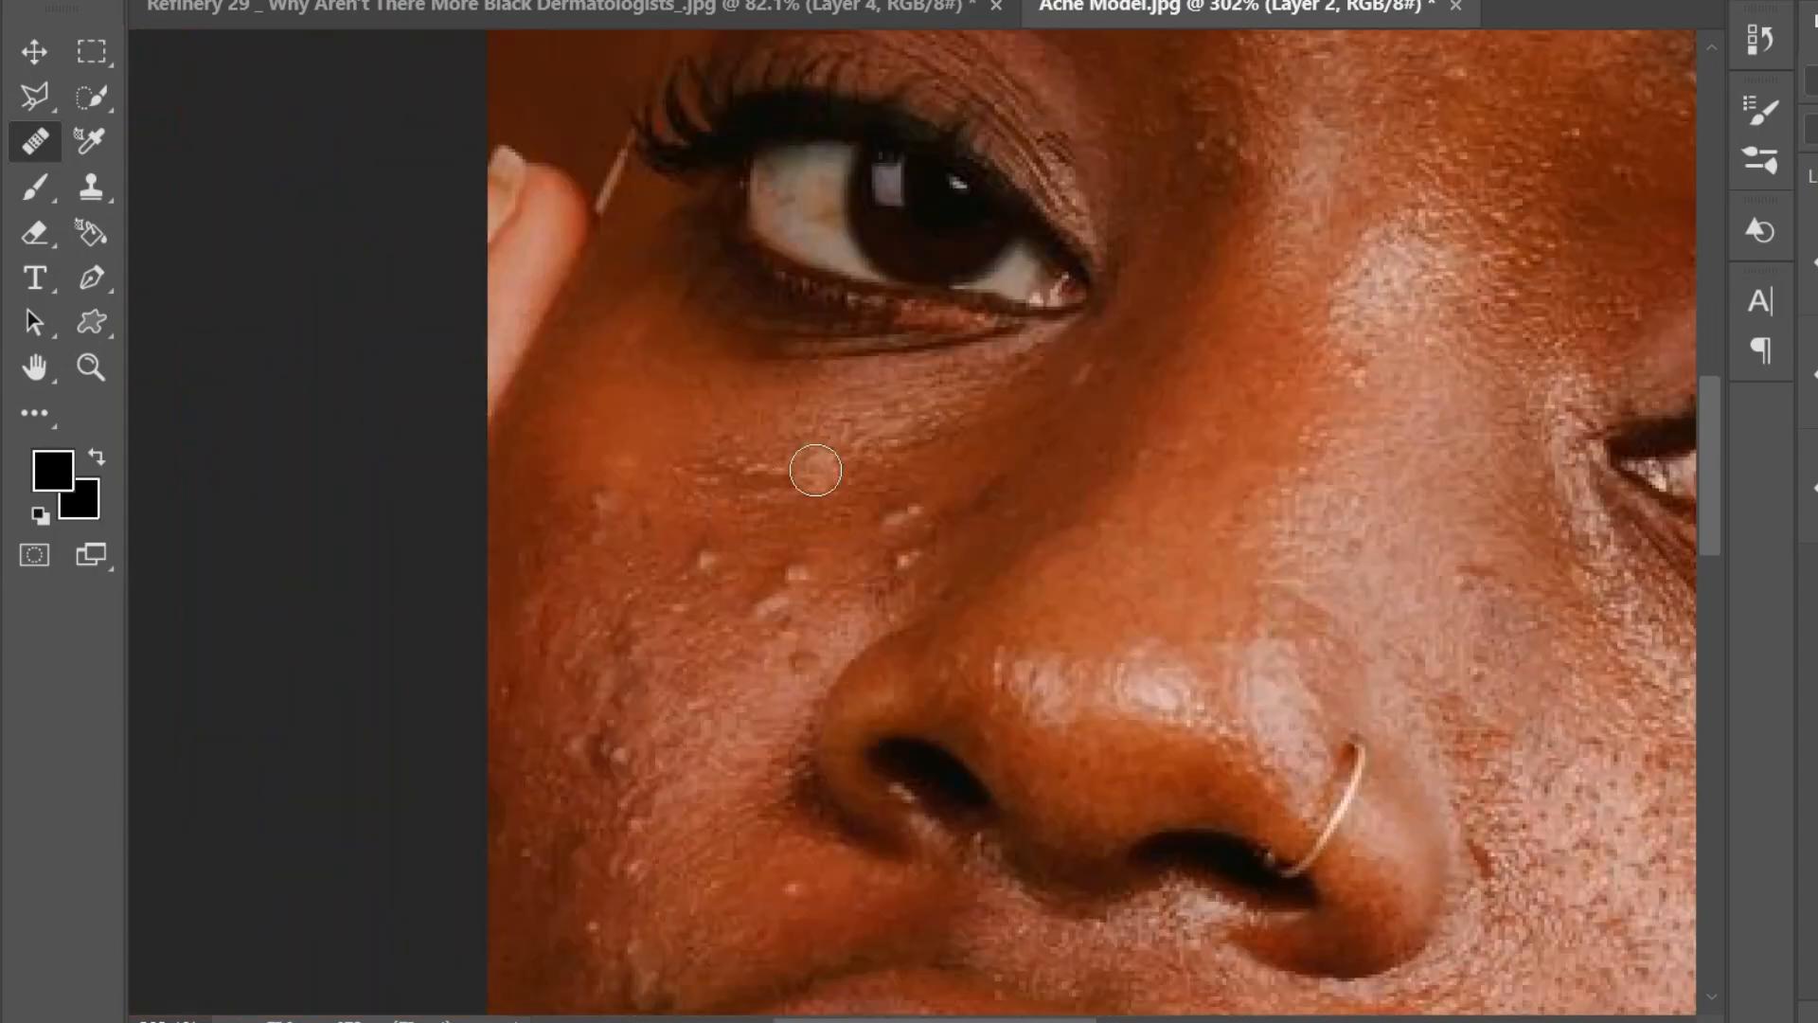
pyautogui.click(709, 558)
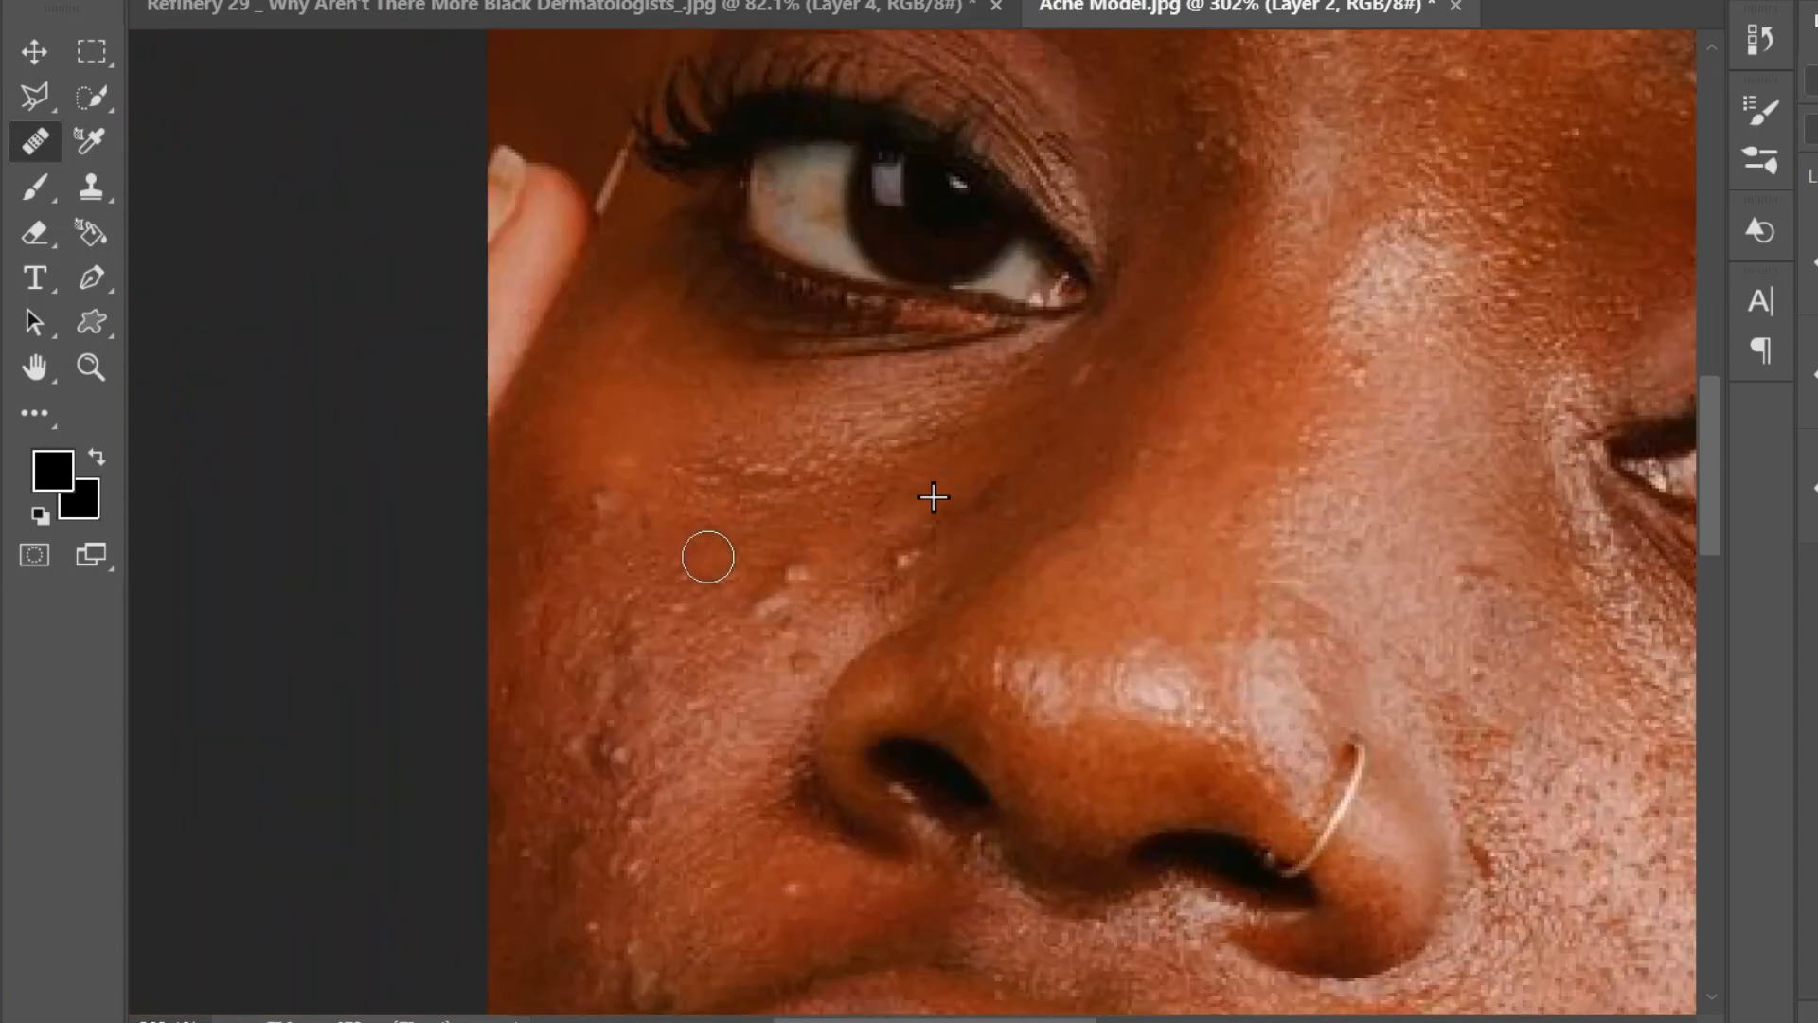
pyautogui.click(782, 599)
pyautogui.click(634, 714)
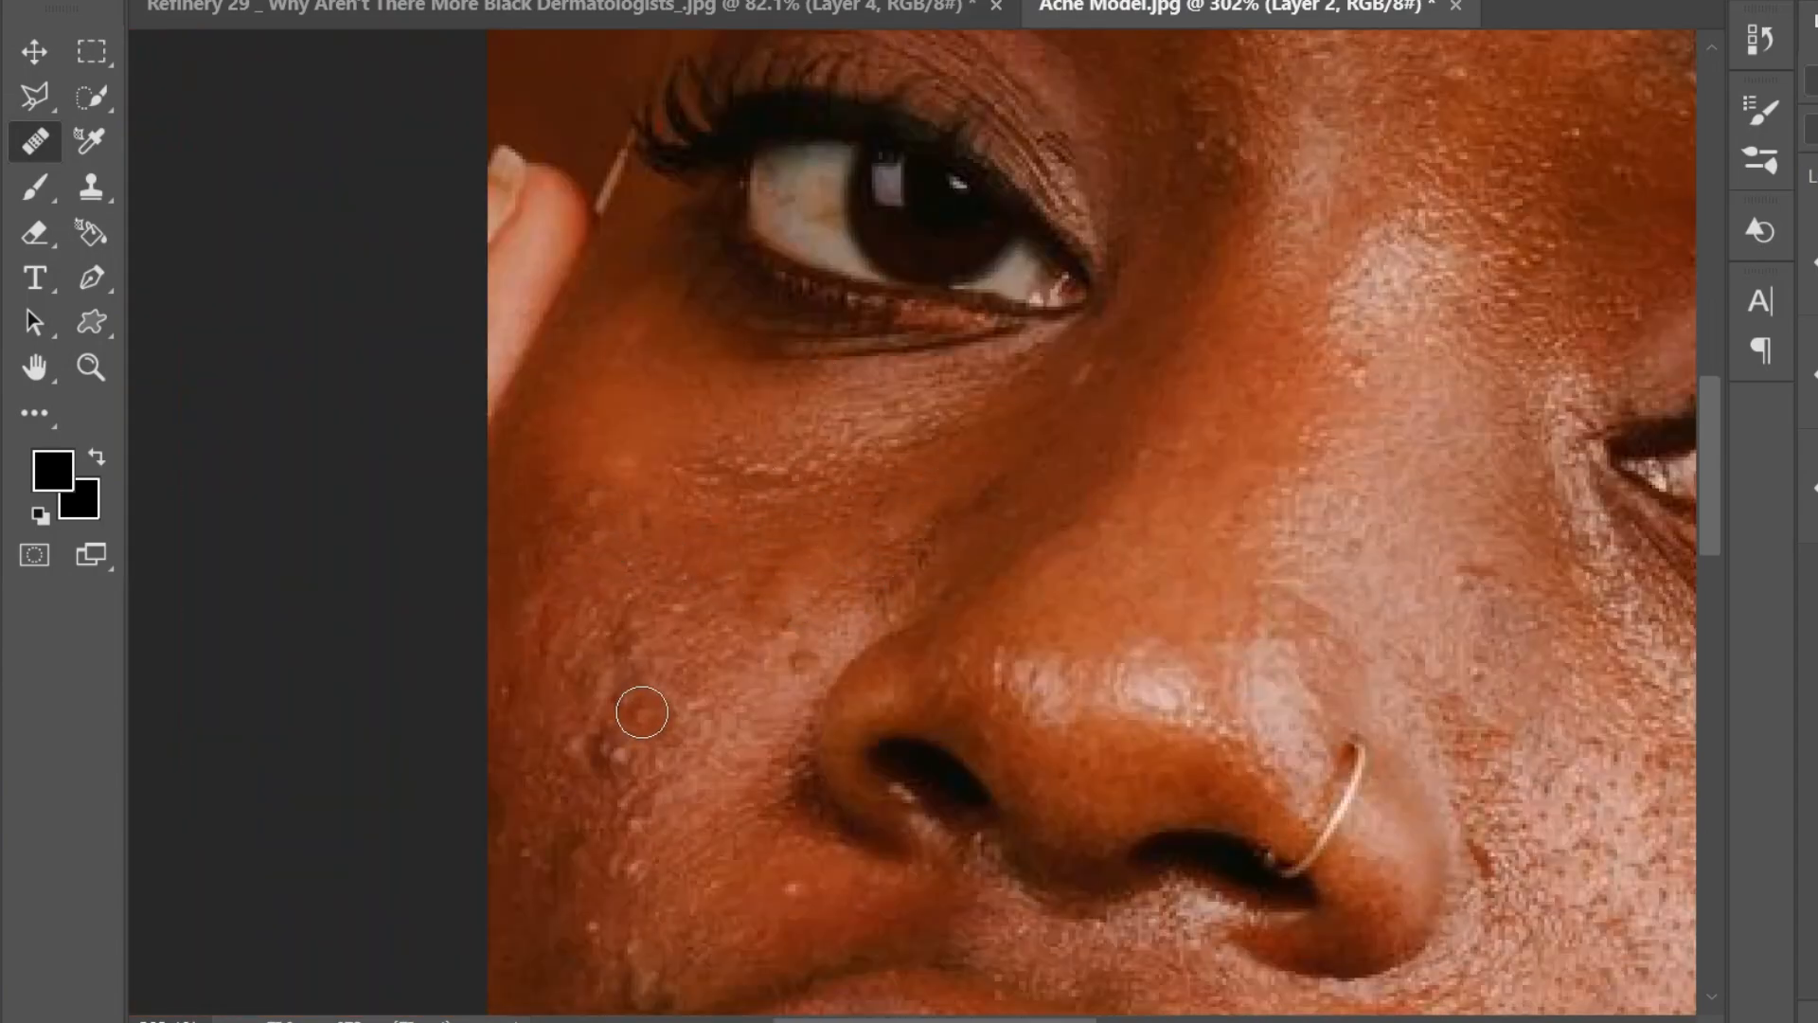
# - Heal the small bumps on the far cheek between the nose and the corner of the mouth
pyautogui.scroll(-5, 606, 654)
pyautogui.scroll(-2, 593, 590)
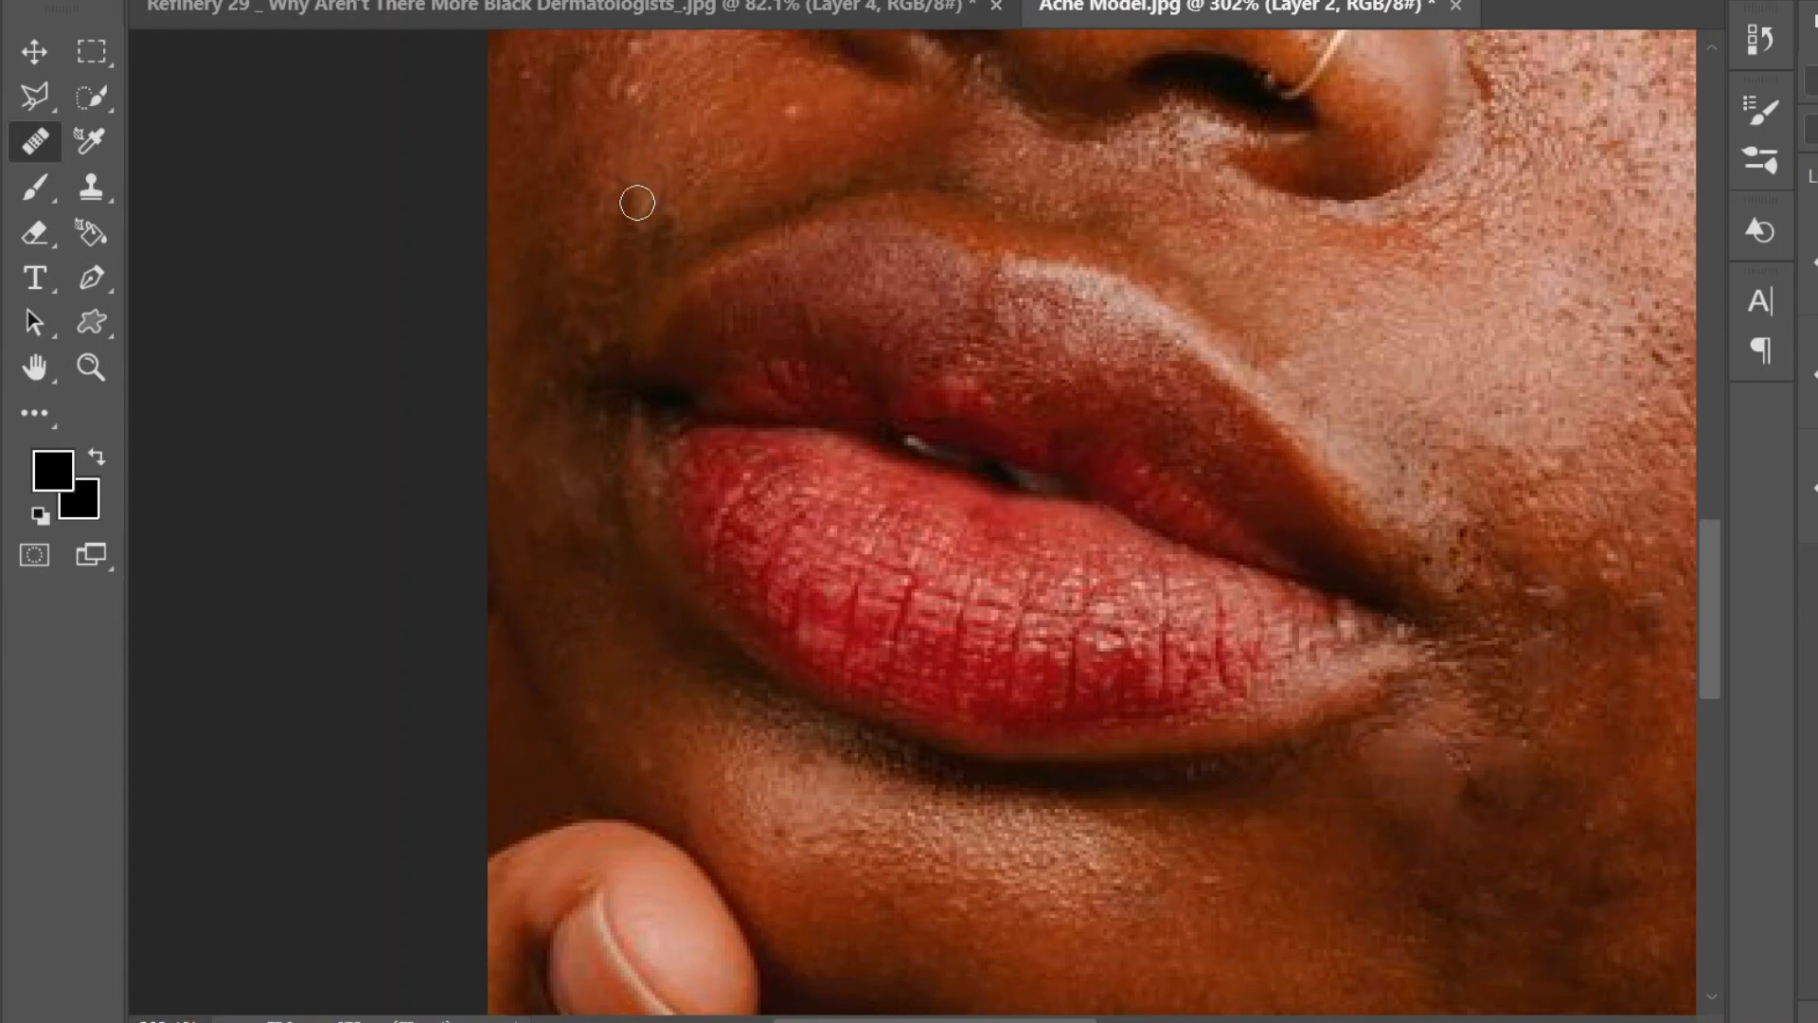
pyautogui.scroll(4, 684, 213)
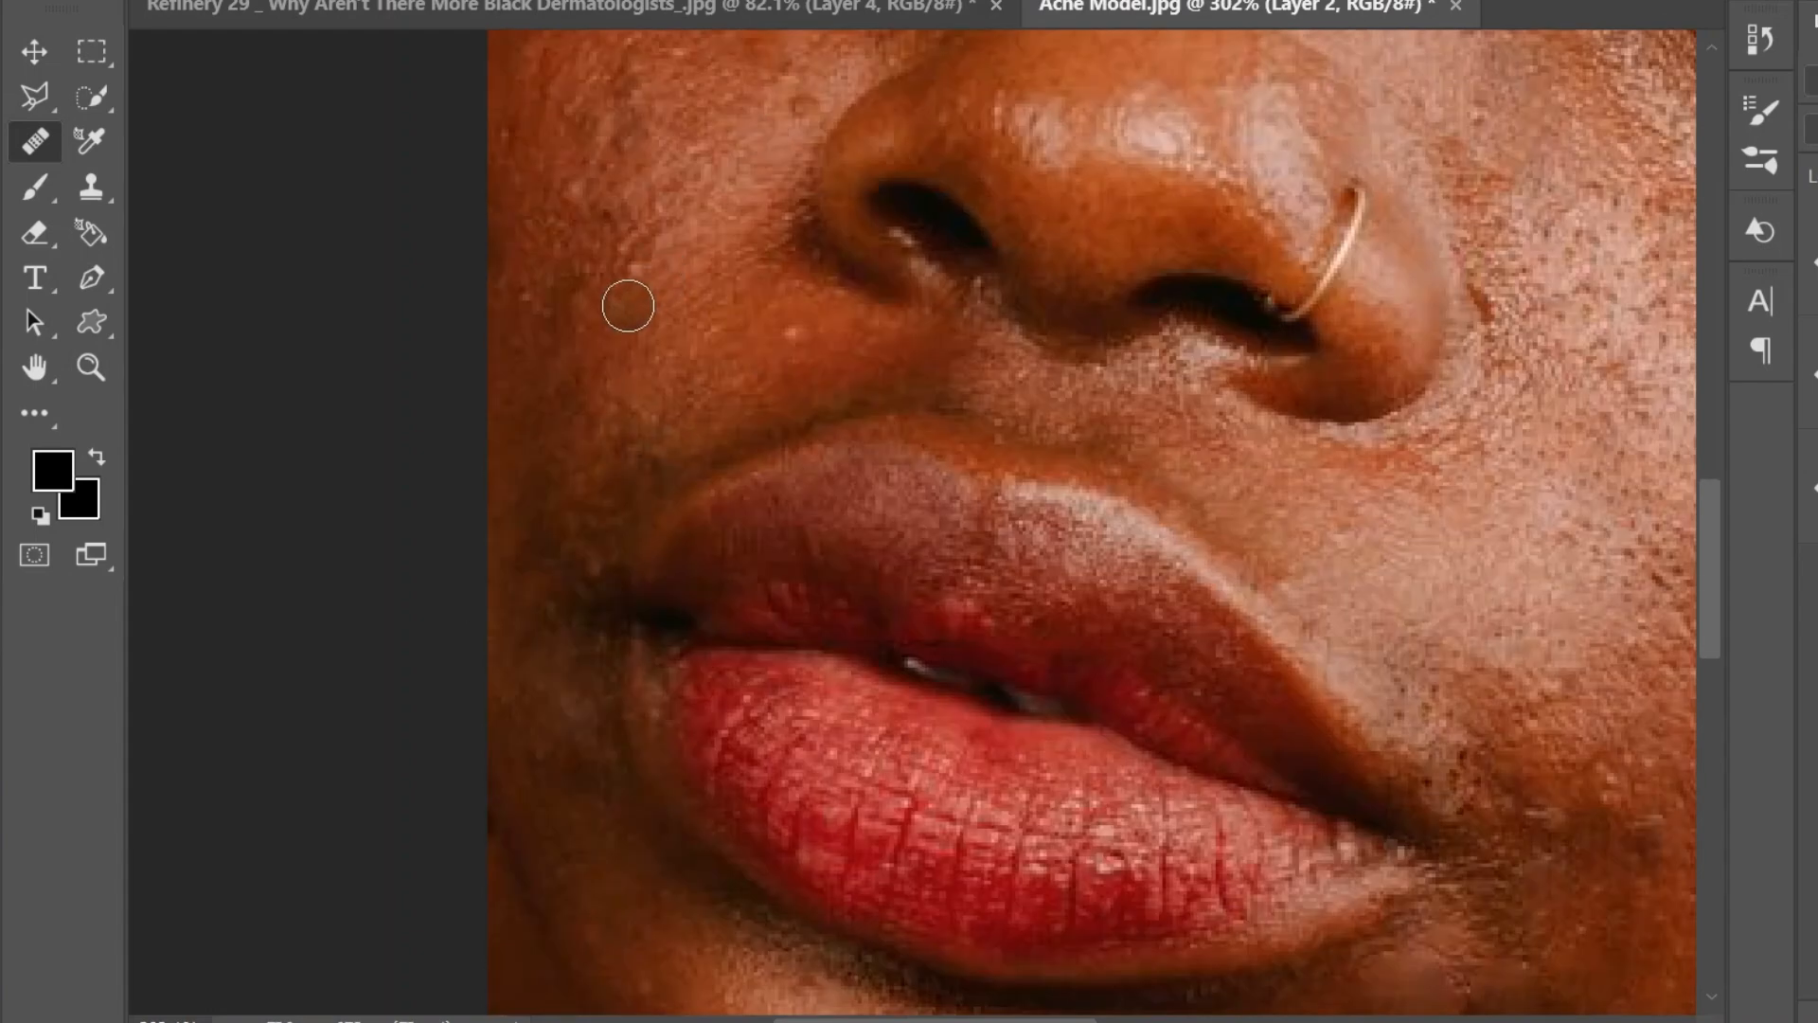
pyautogui.scroll(4, 532, 173)
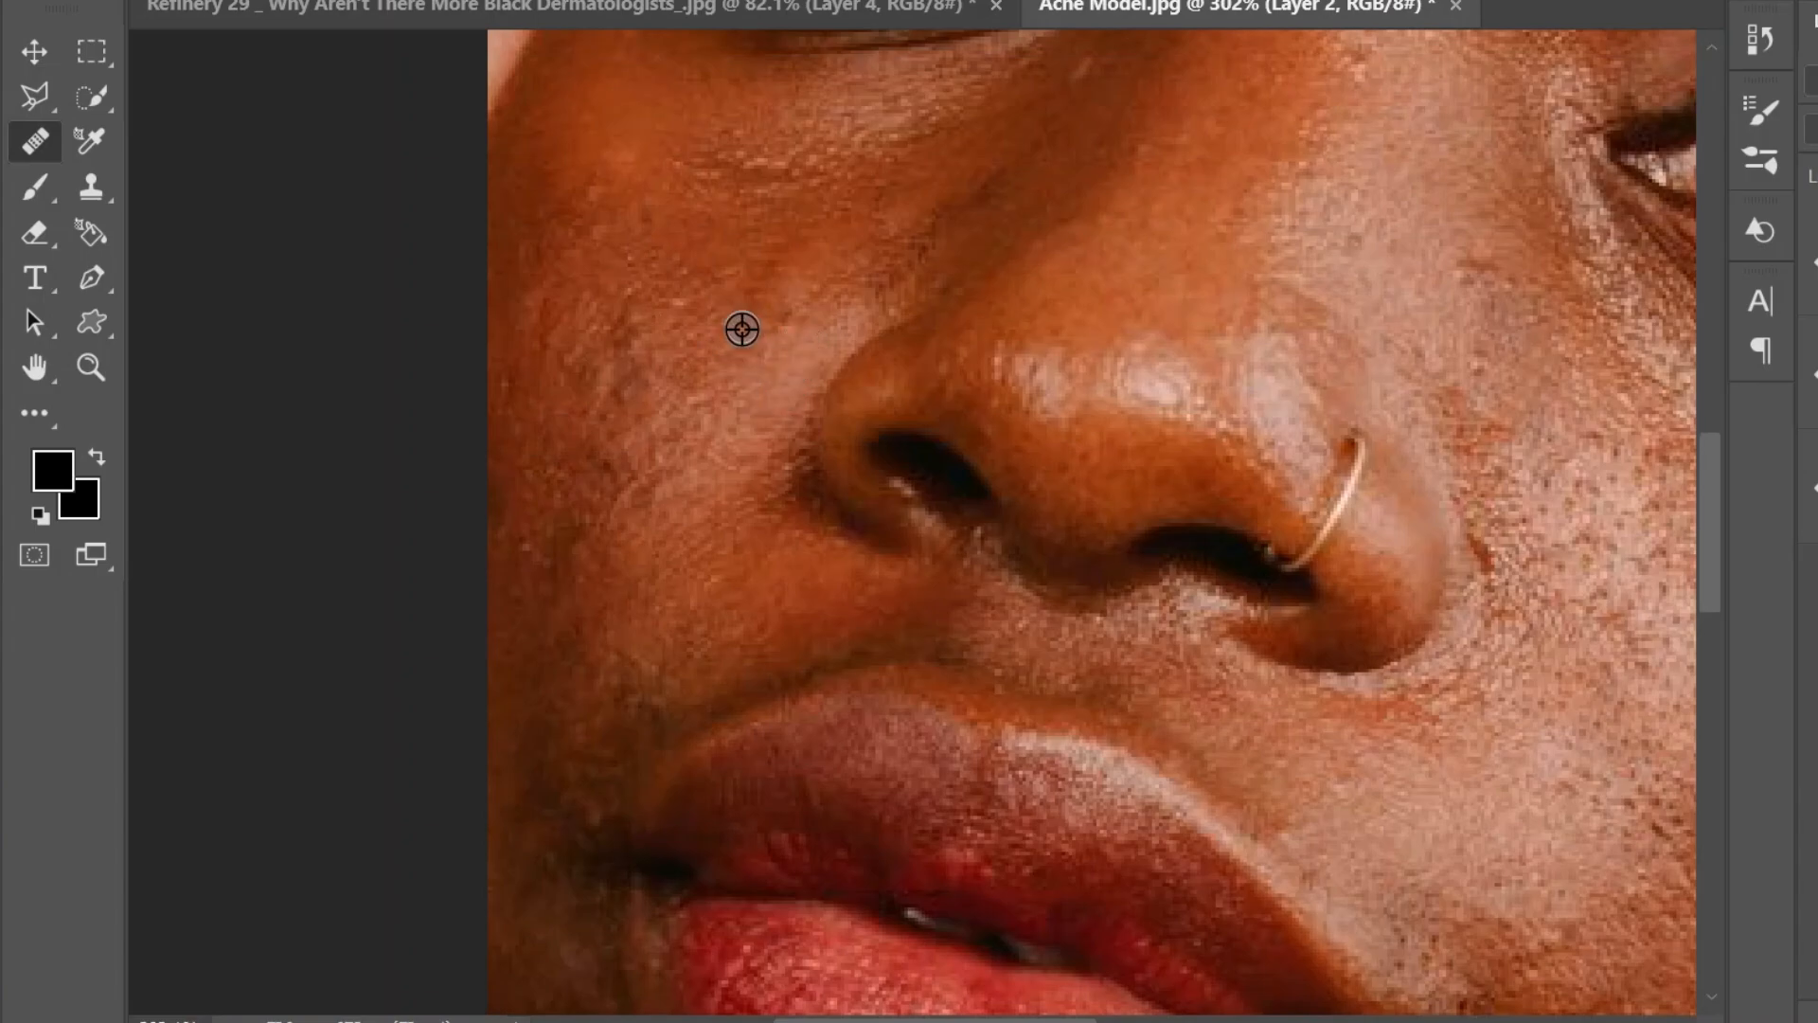
# - Heal the remaining marks on the lower cheek and jaw of the earring side, beside the corner of the mouth
pyautogui.scroll(2, 678, 344)
pyautogui.scroll(3, 572, 568)
pyautogui.scroll(-3, 578, 592)
pyautogui.hscroll(10, 739, 644)
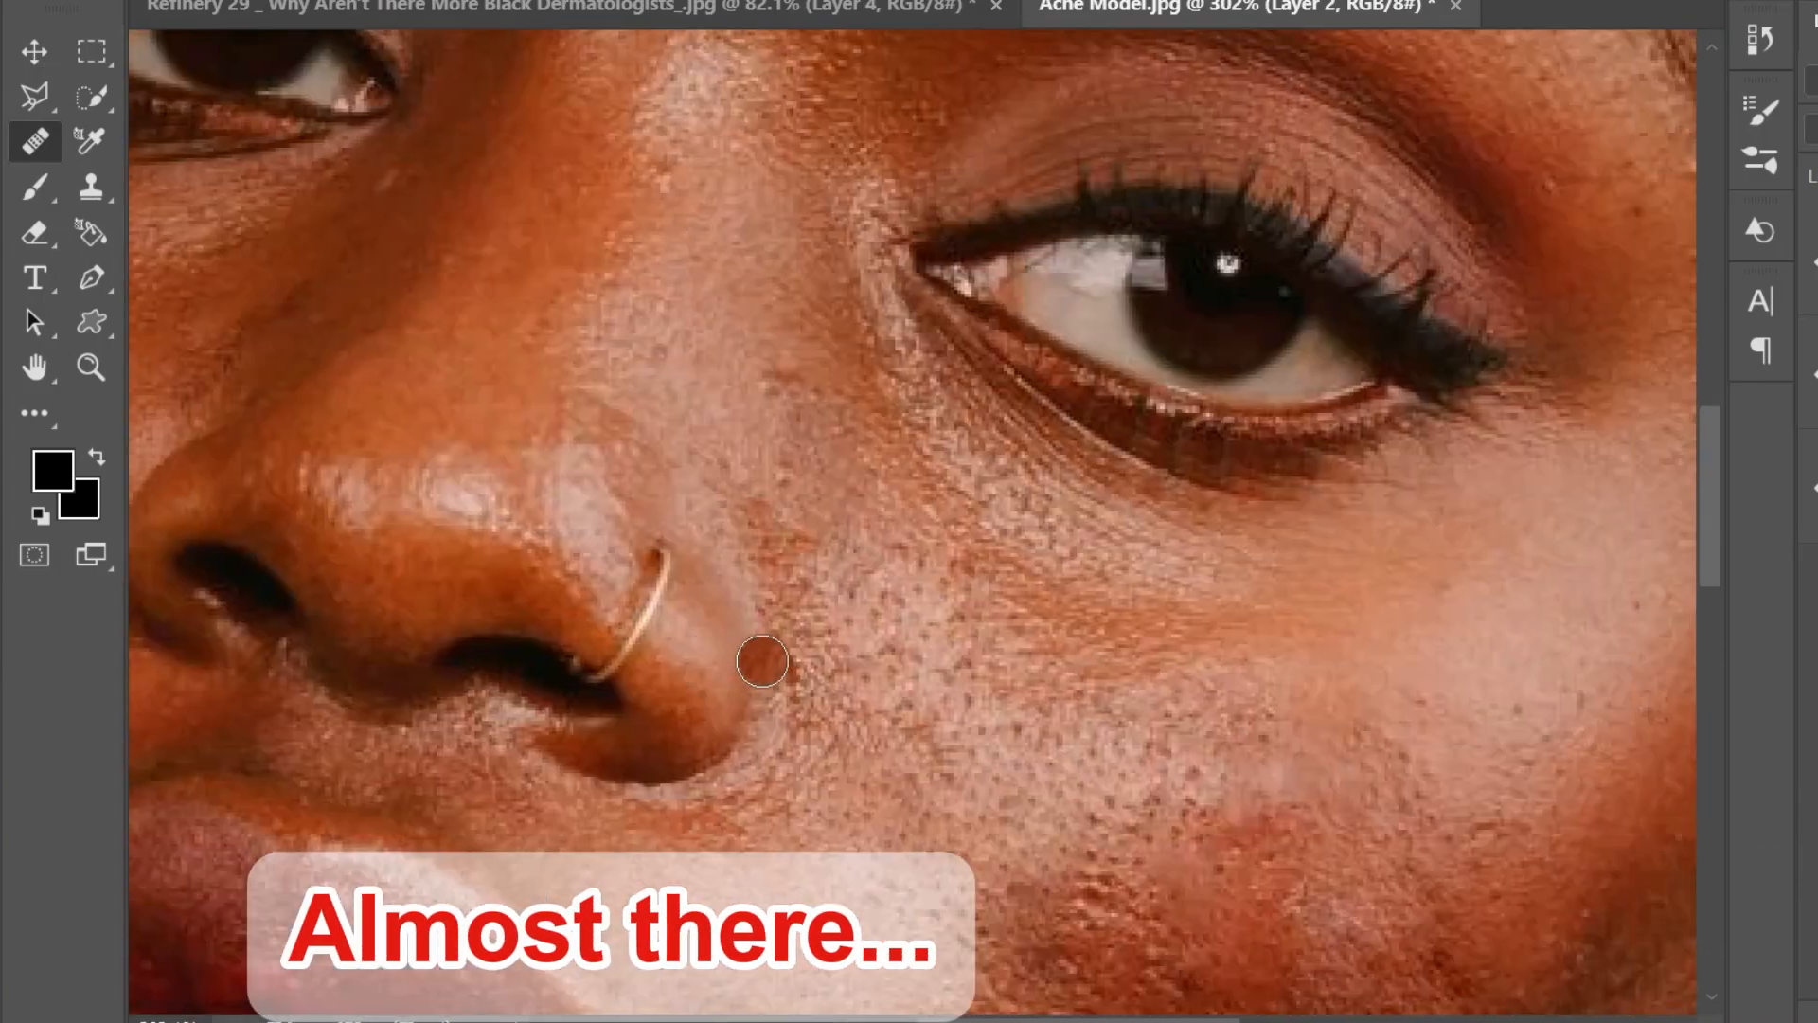
pyautogui.scroll(-9, 852, 644)
pyautogui.hscroll(5, 994, 621)
pyautogui.scroll(3, 890, 677)
pyautogui.scroll(1, 878, 685)
pyautogui.scroll(-5, 975, 275)
pyautogui.click(998, 287)
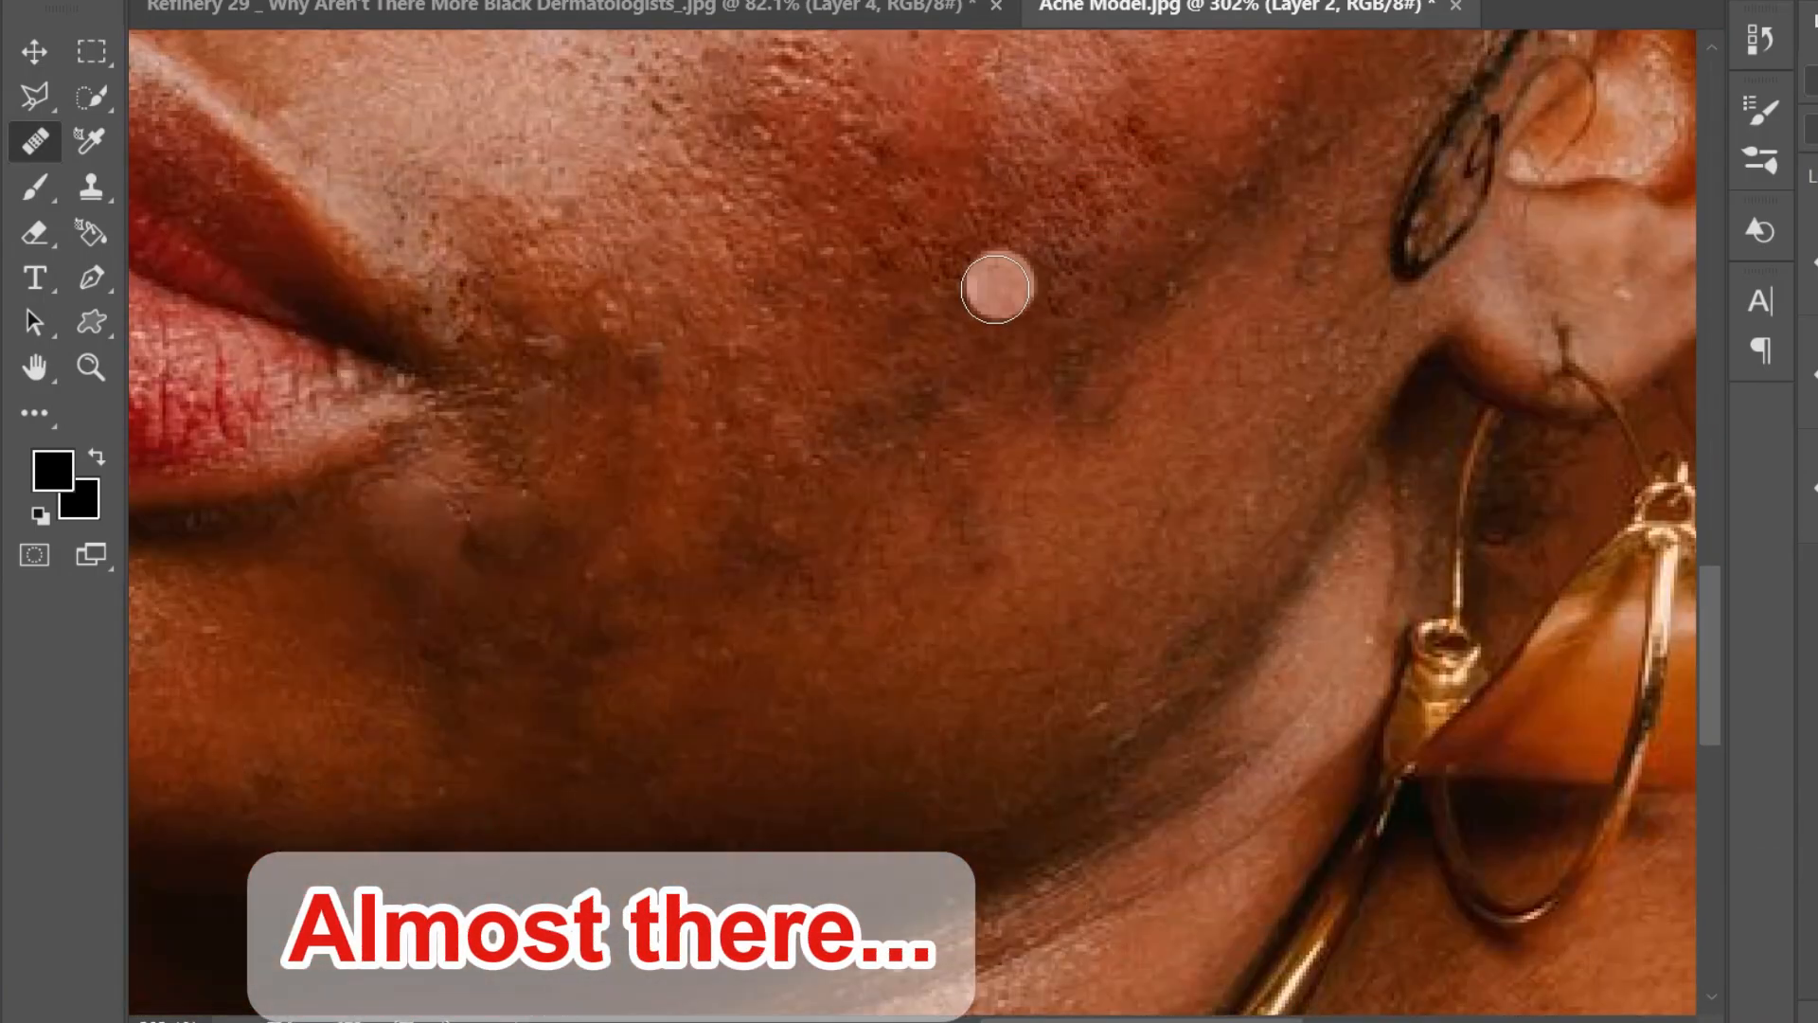
pyautogui.click(801, 355)
pyautogui.click(739, 349)
# - Heal a remaining spot on the forehead above the eyebrows
pyautogui.scroll(20, 815, 322)
pyautogui.hscroll(-6, 852, 303)
pyautogui.click(924, 272)
pyautogui.scroll(-3, 815, 579)
pyautogui.scroll(-4, 852, 669)
pyautogui.hscroll(-4, 697, 668)
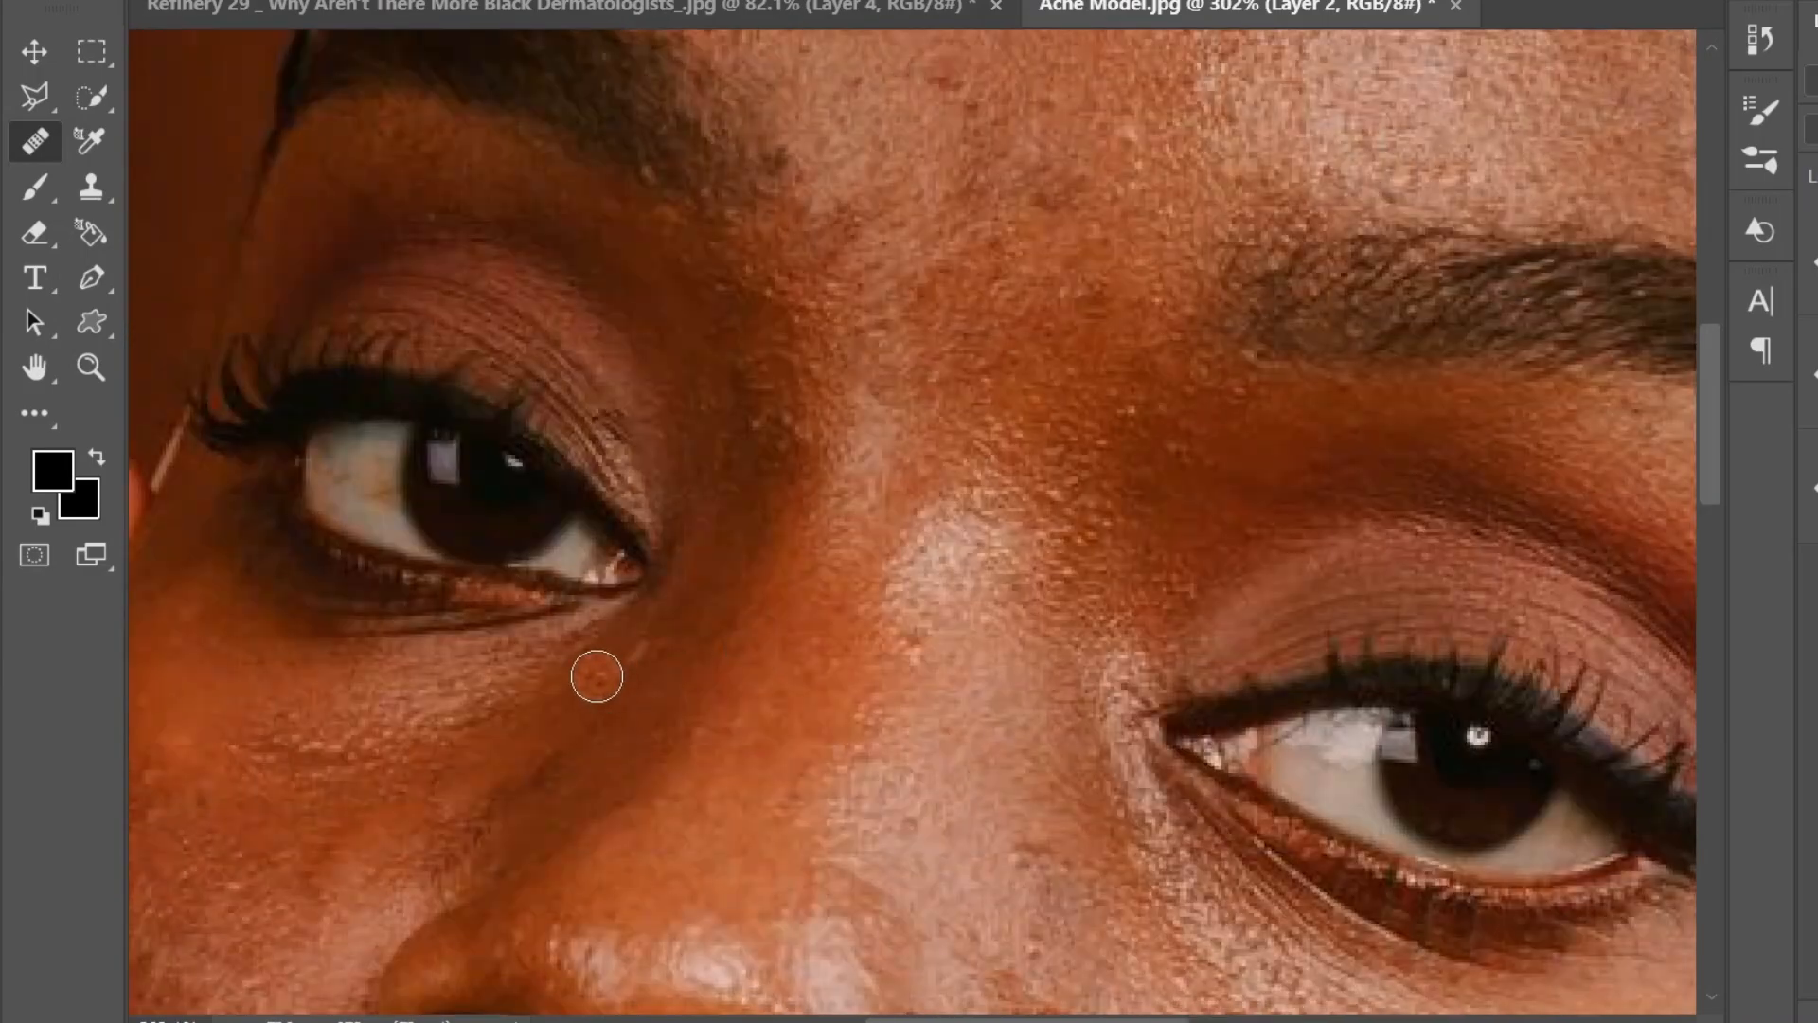
# - Check the areas around both eyes and heal a leftover spot on the lower cheek of the earring side
pyautogui.scroll(-5, 947, 530)
pyautogui.scroll(1, 1146, 398)
pyautogui.hscroll(-3, 1146, 398)
pyautogui.hscroll(8, 1259, 644)
pyautogui.scroll(-3, 750, 641)
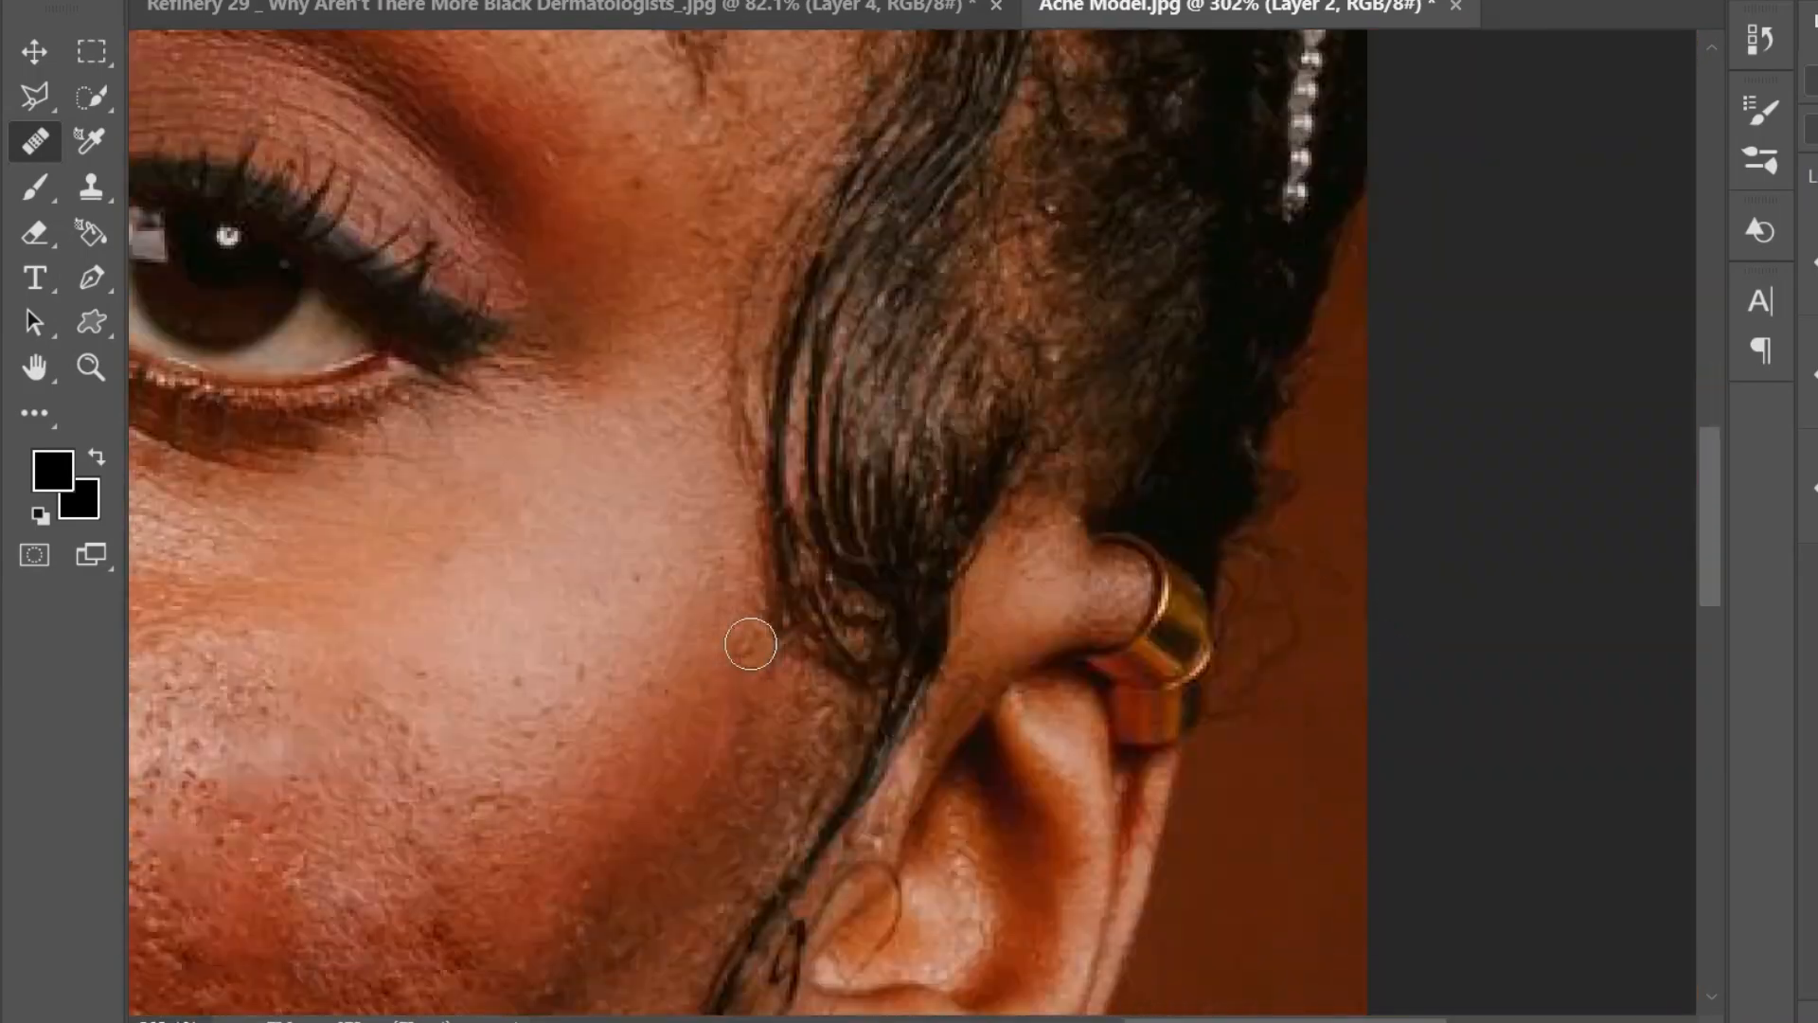
pyautogui.scroll(-6, 662, 720)
pyautogui.hscroll(-4, 701, 701)
pyautogui.scroll(-4, 770, 498)
pyautogui.hscroll(-4, 770, 498)
pyautogui.click(1112, 499)
# - Compare the healed portrait with the original by showing only the Background layer and restoring the retouch layers
pyautogui.scroll(20, 751, 499)
pyautogui.press('z')
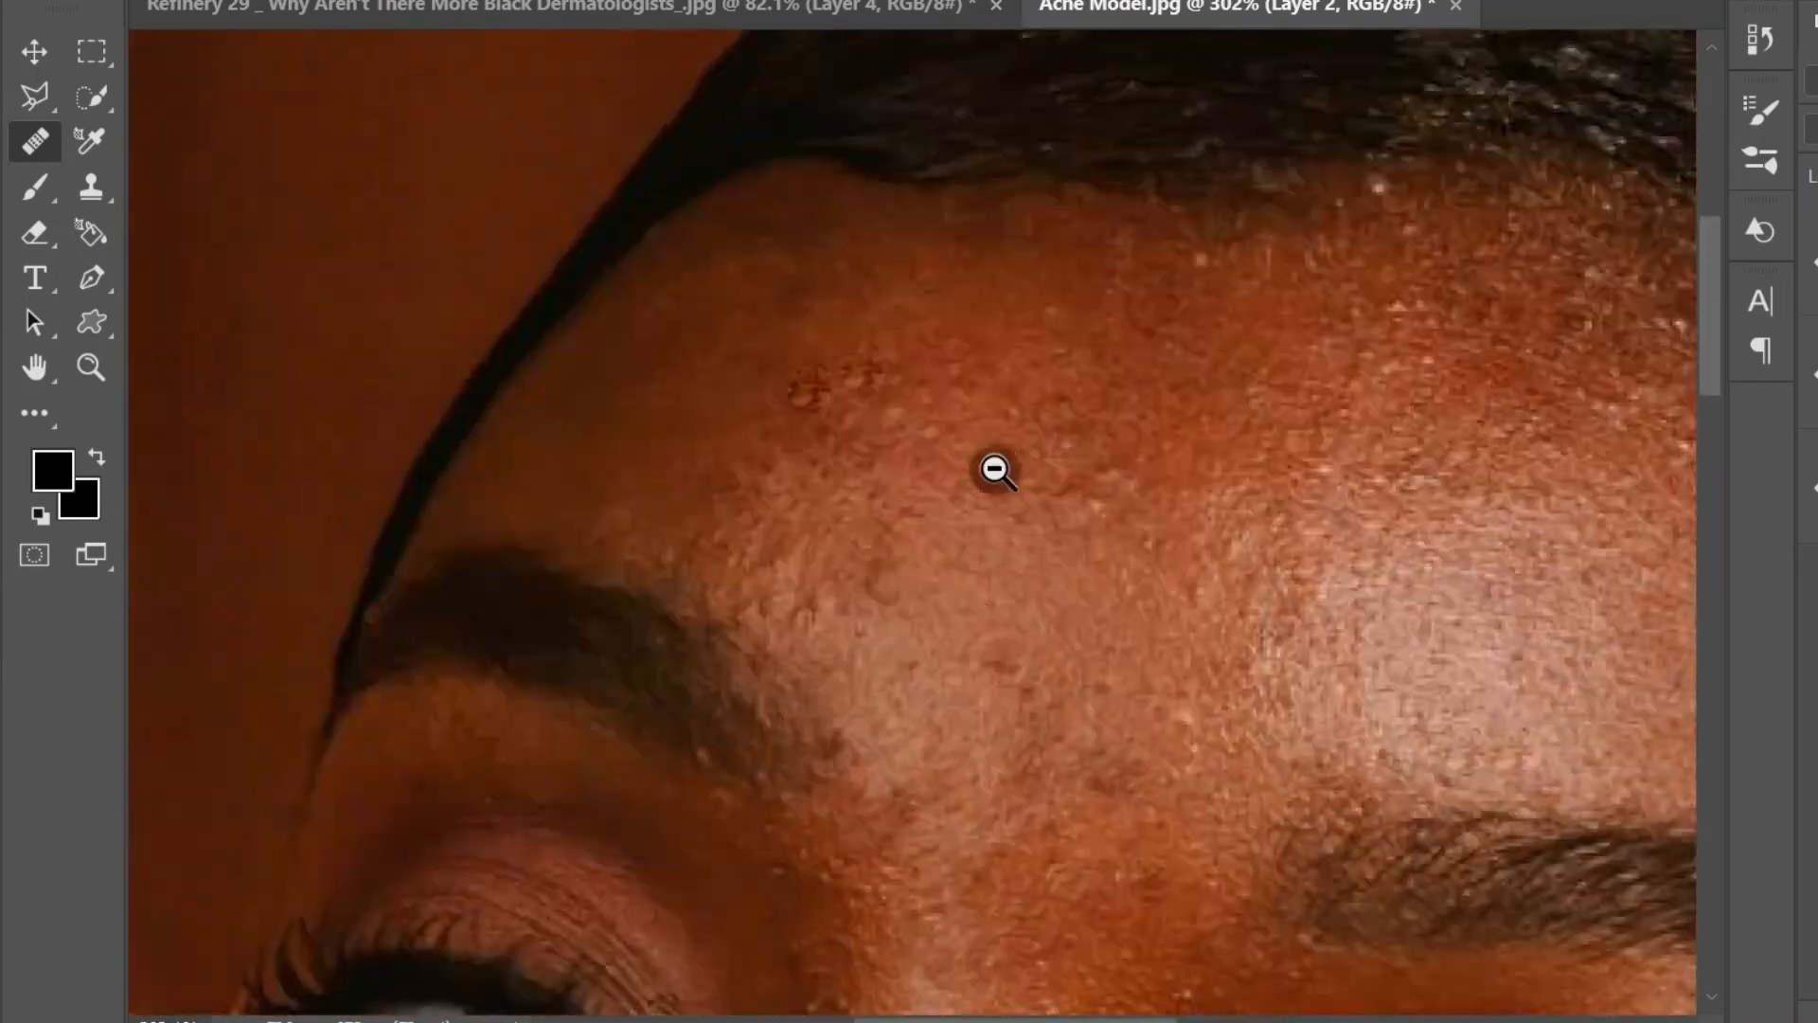
pyautogui.click(998, 469)
pyautogui.click(1003, 472)
pyautogui.click(1018, 478)
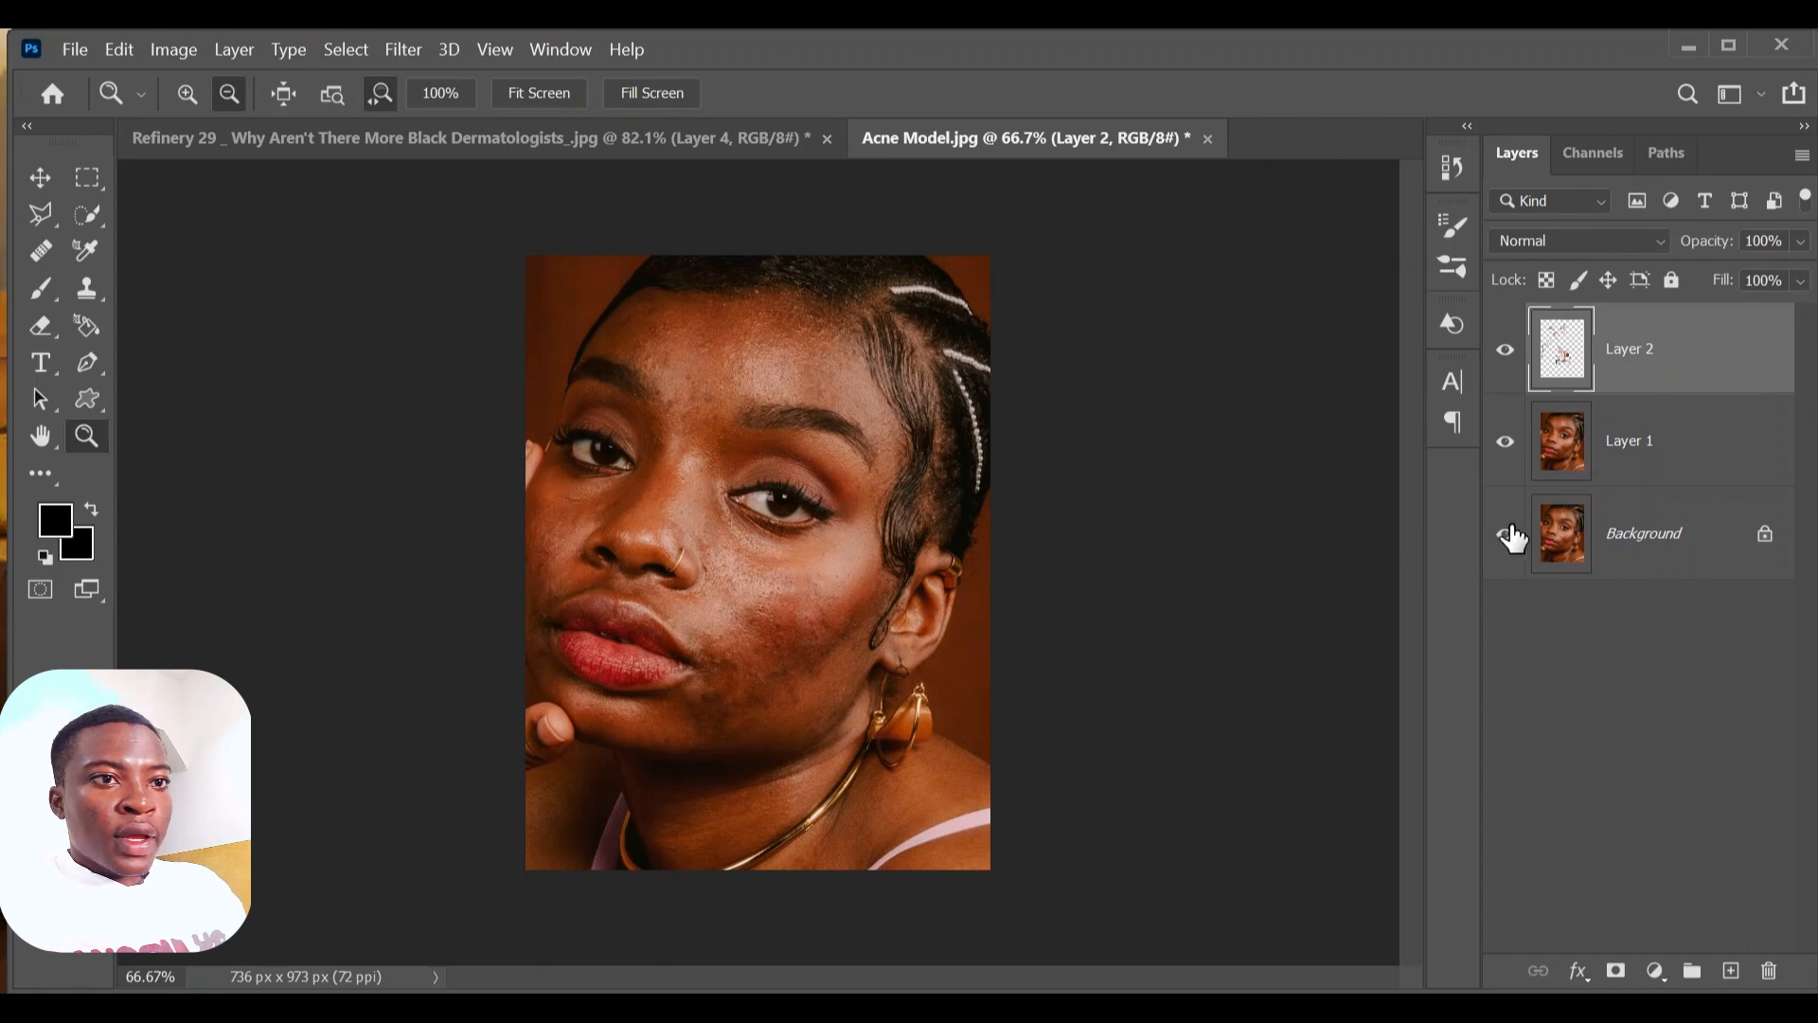
pyautogui.keyDown('alt'); pyautogui.click(1508, 535); pyautogui.keyUp('alt')
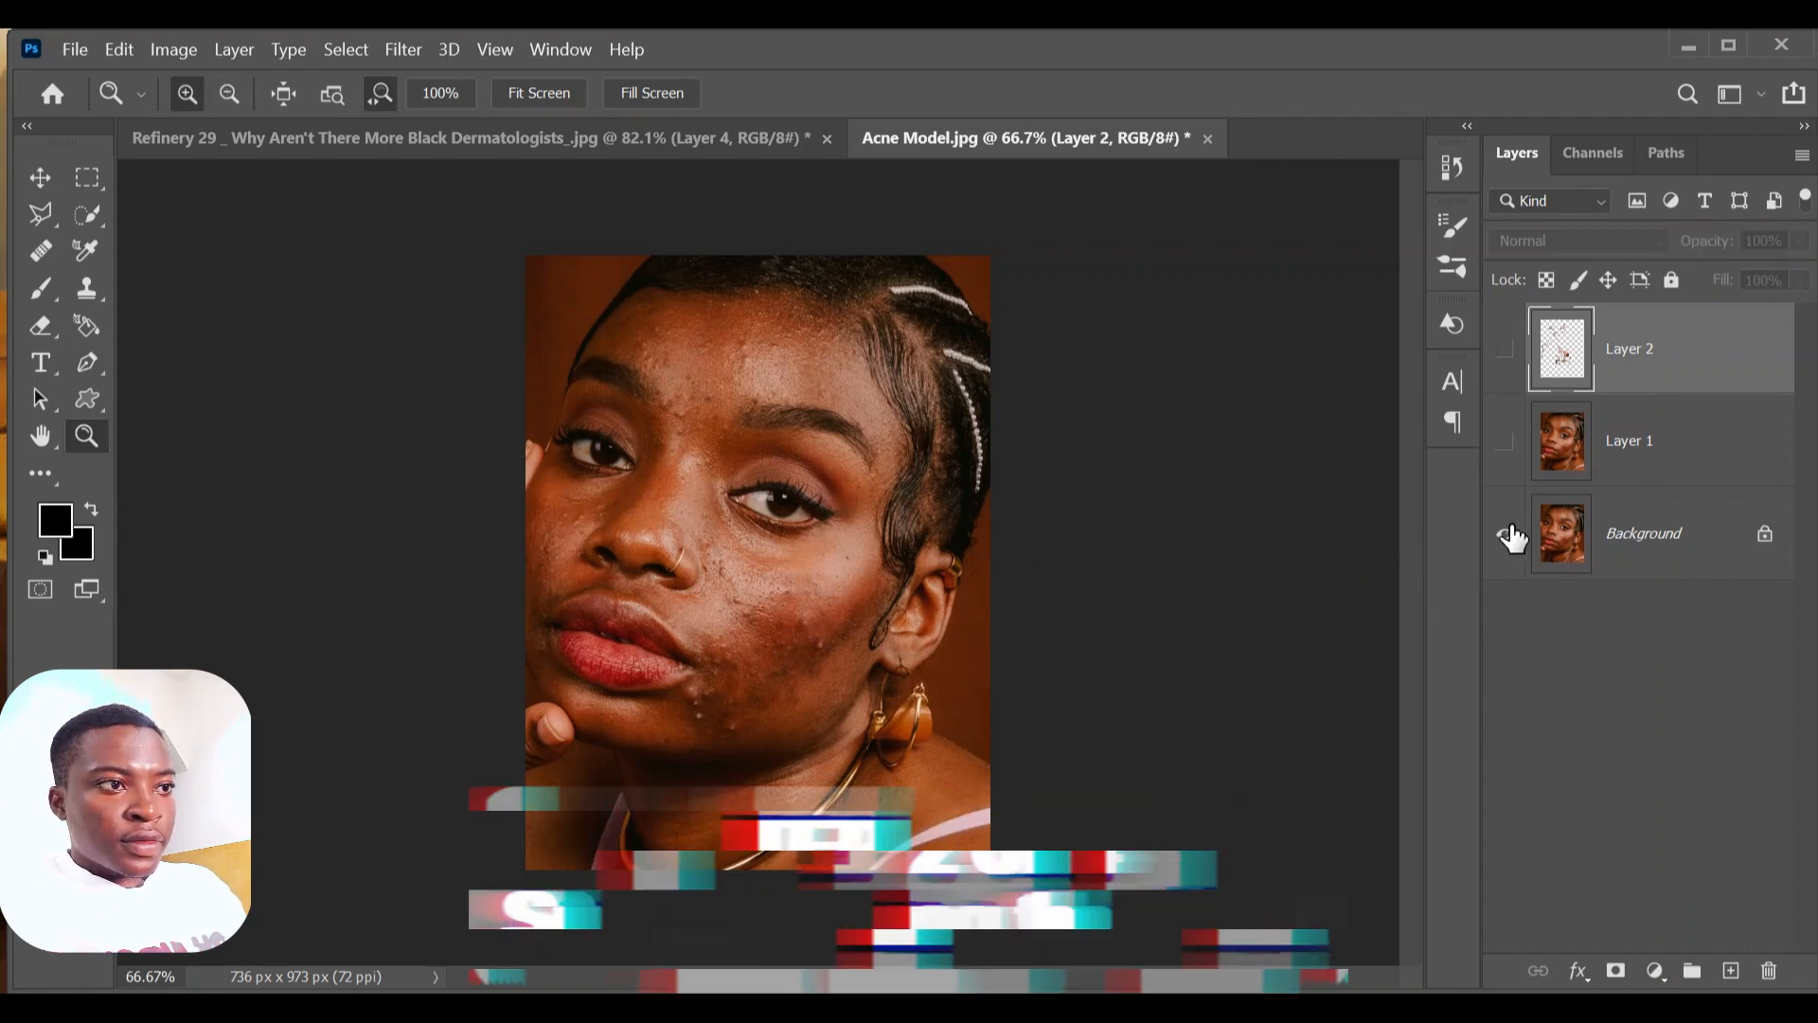
pyautogui.keyDown('alt'); pyautogui.click(1508, 535); pyautogui.keyUp('alt')
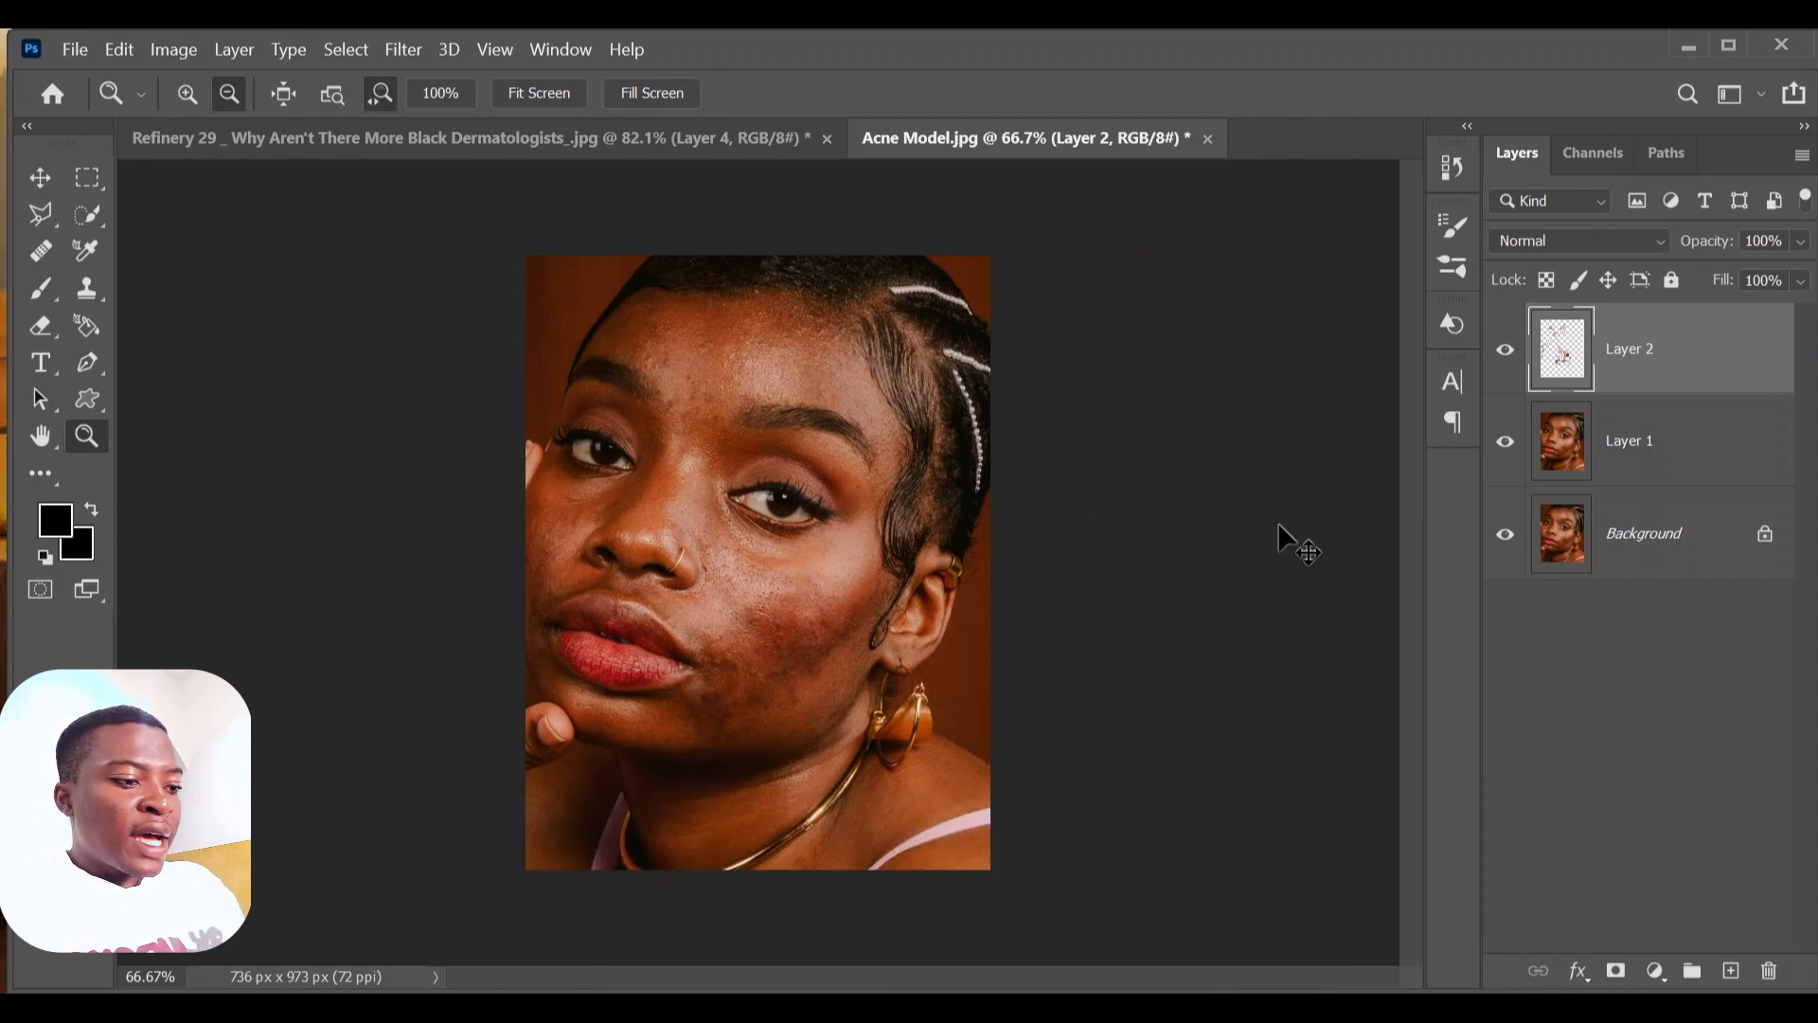
# - Stamp all visible layers into a new top layer and set its blend mode to Vivid Light
pyautogui.hotkey('ctrl', 'shift', 'alt', 'e')
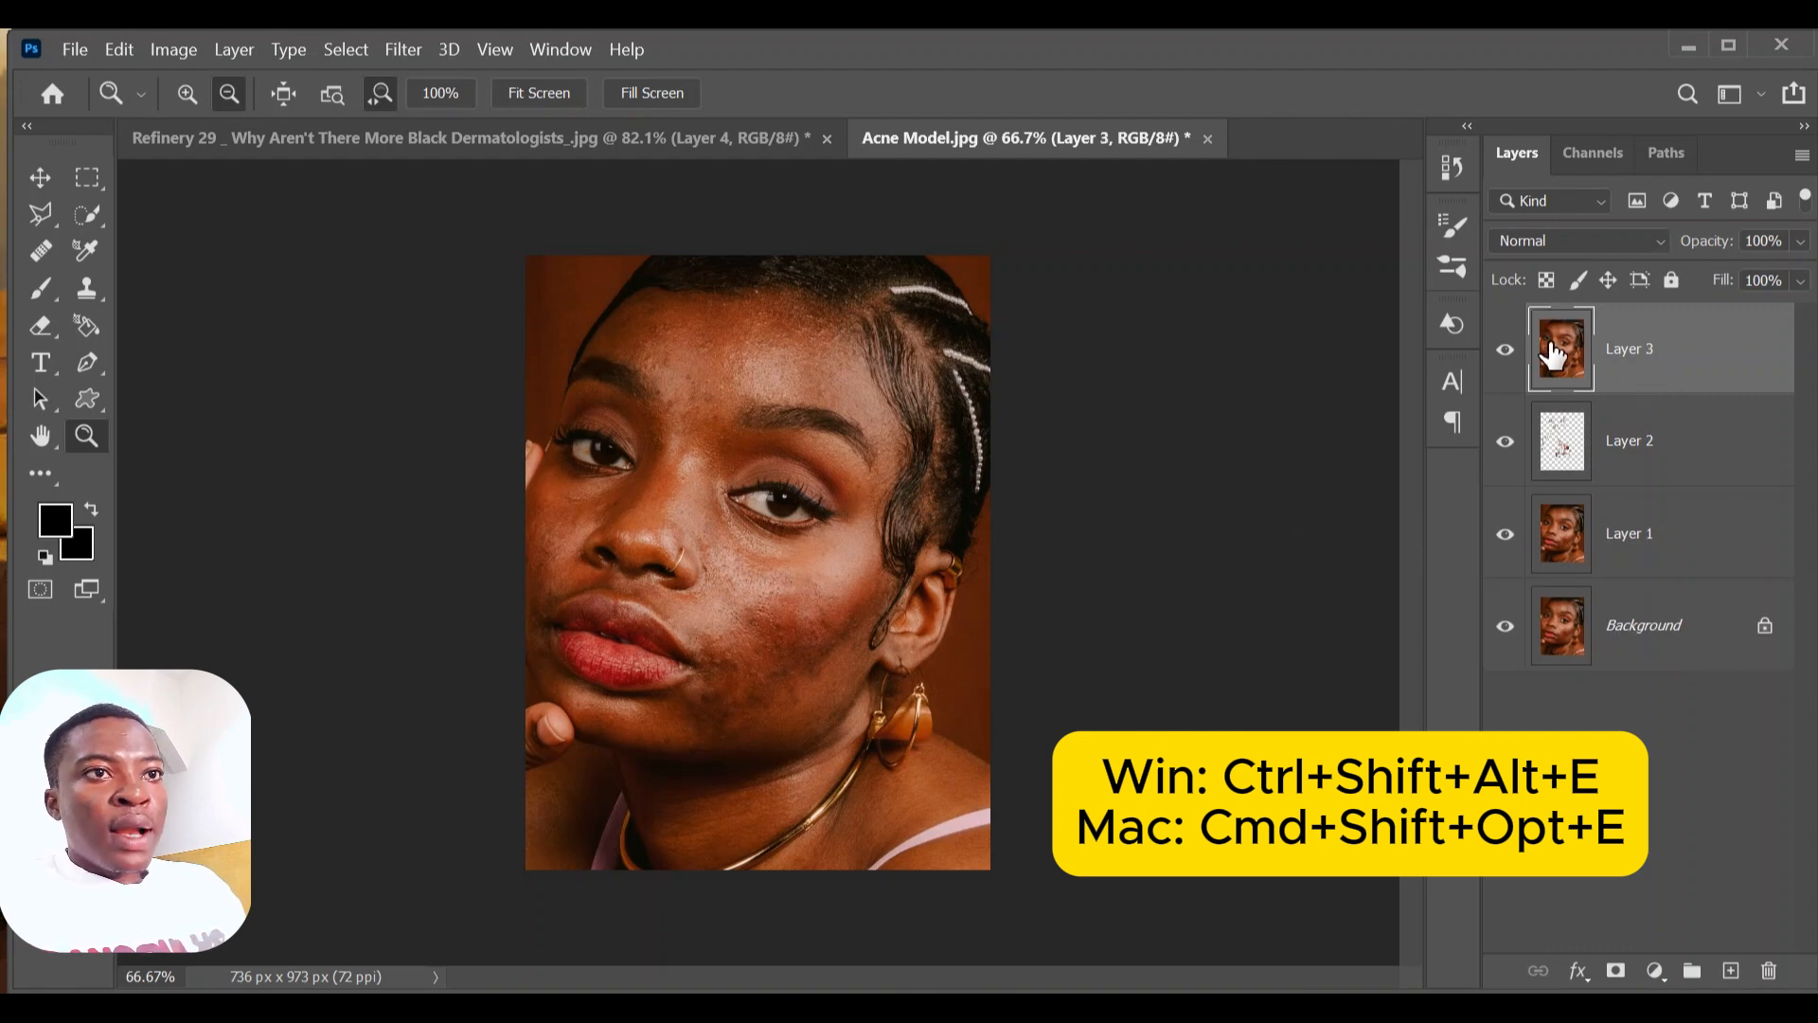
pyautogui.click(1630, 242)
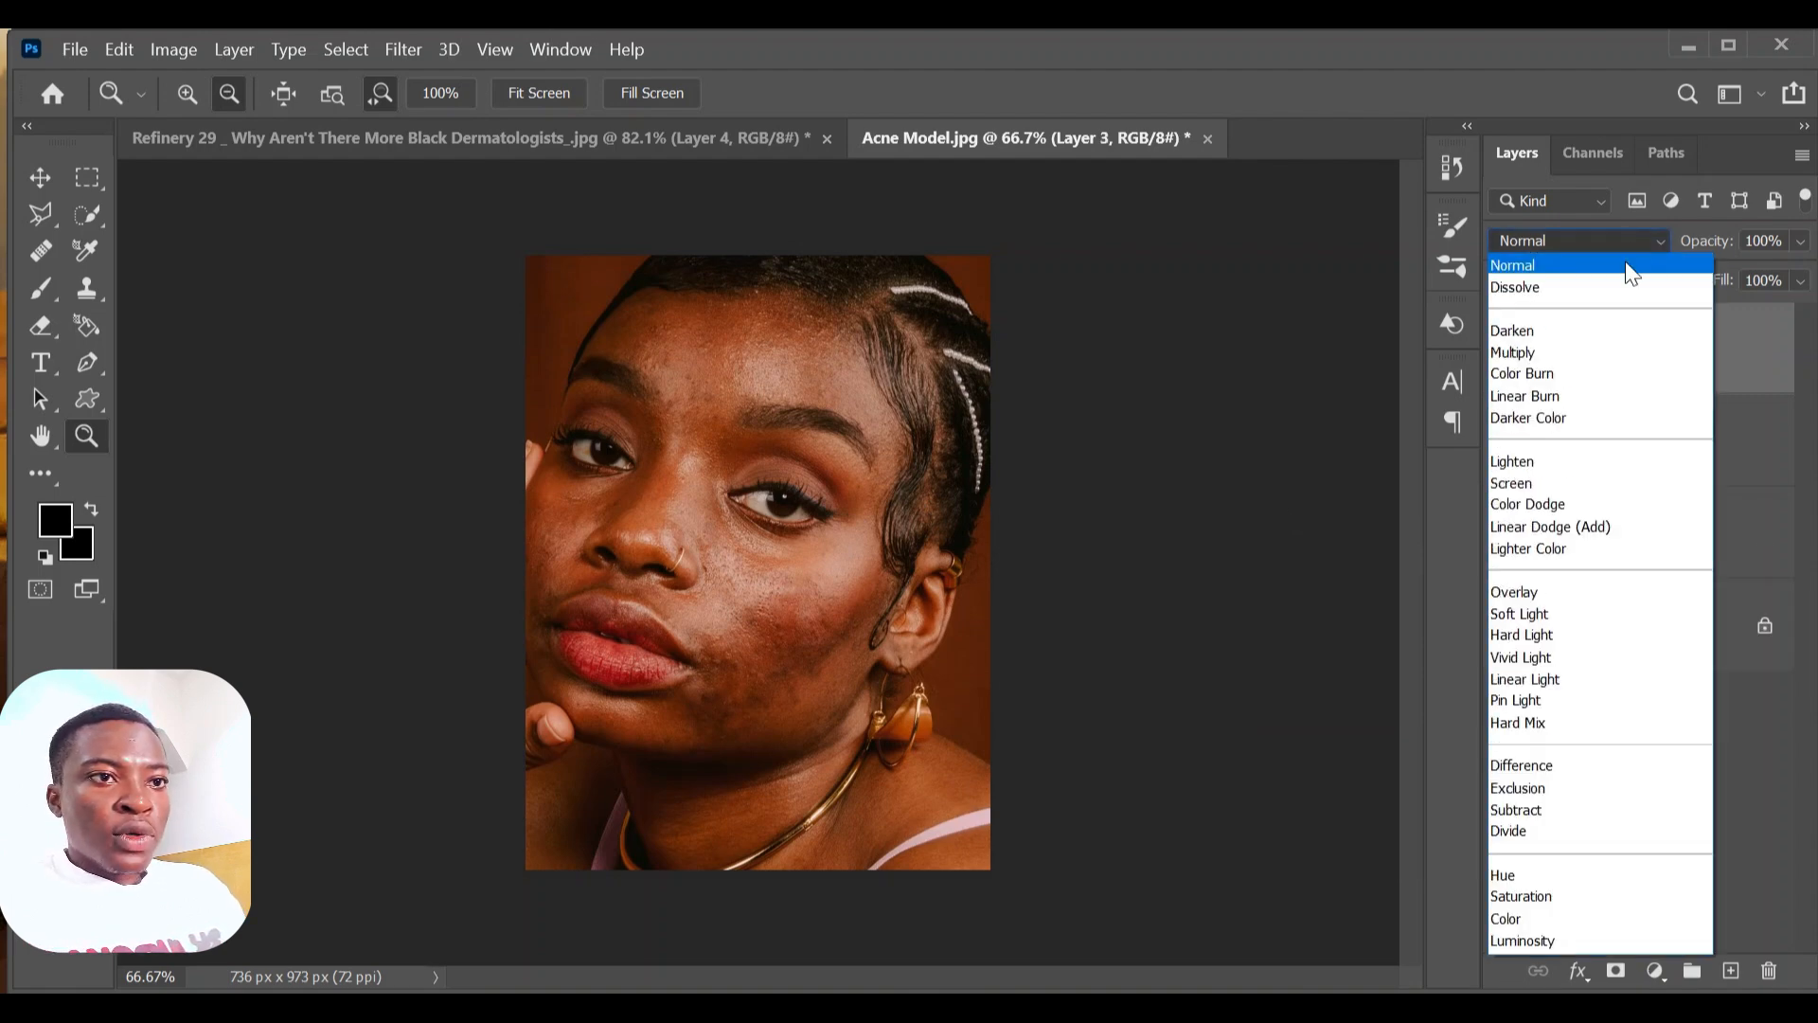
pyautogui.click(1578, 657)
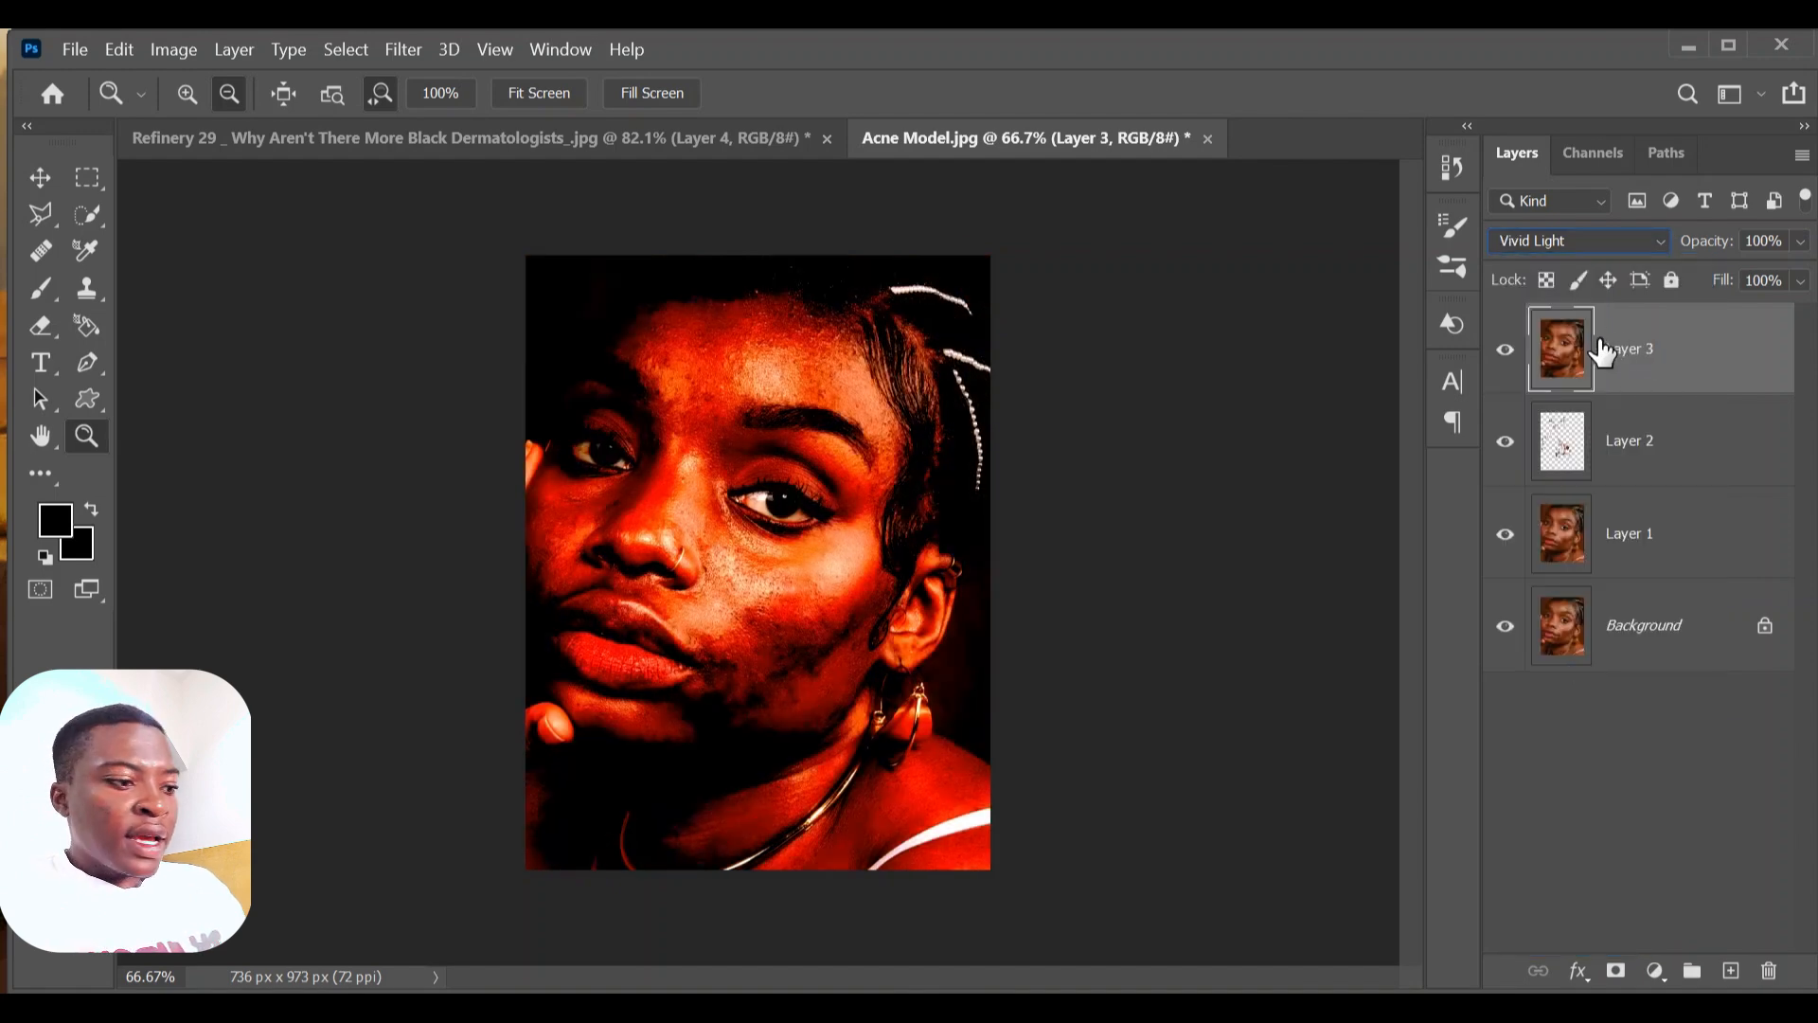
# - Invert the stamped layer's colours and convert it to a smart object
pyautogui.hotkey('ctrl', 'i')
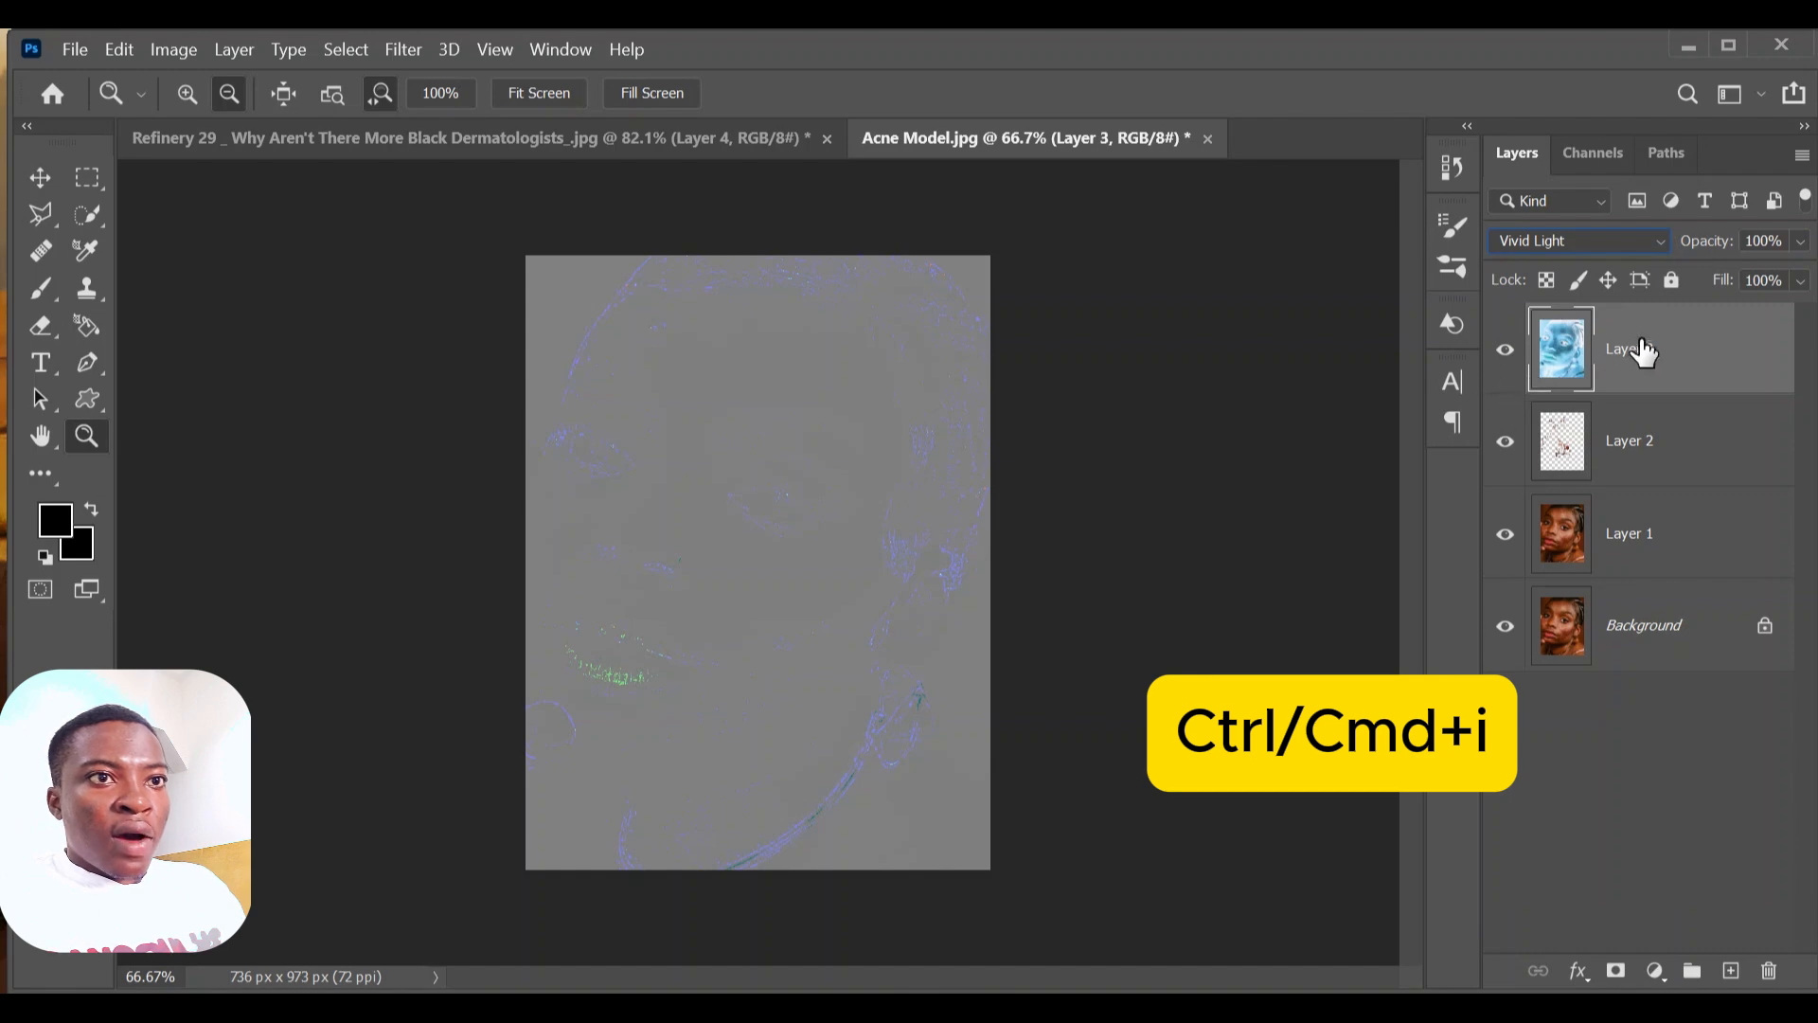
pyautogui.rightClick(1640, 343)
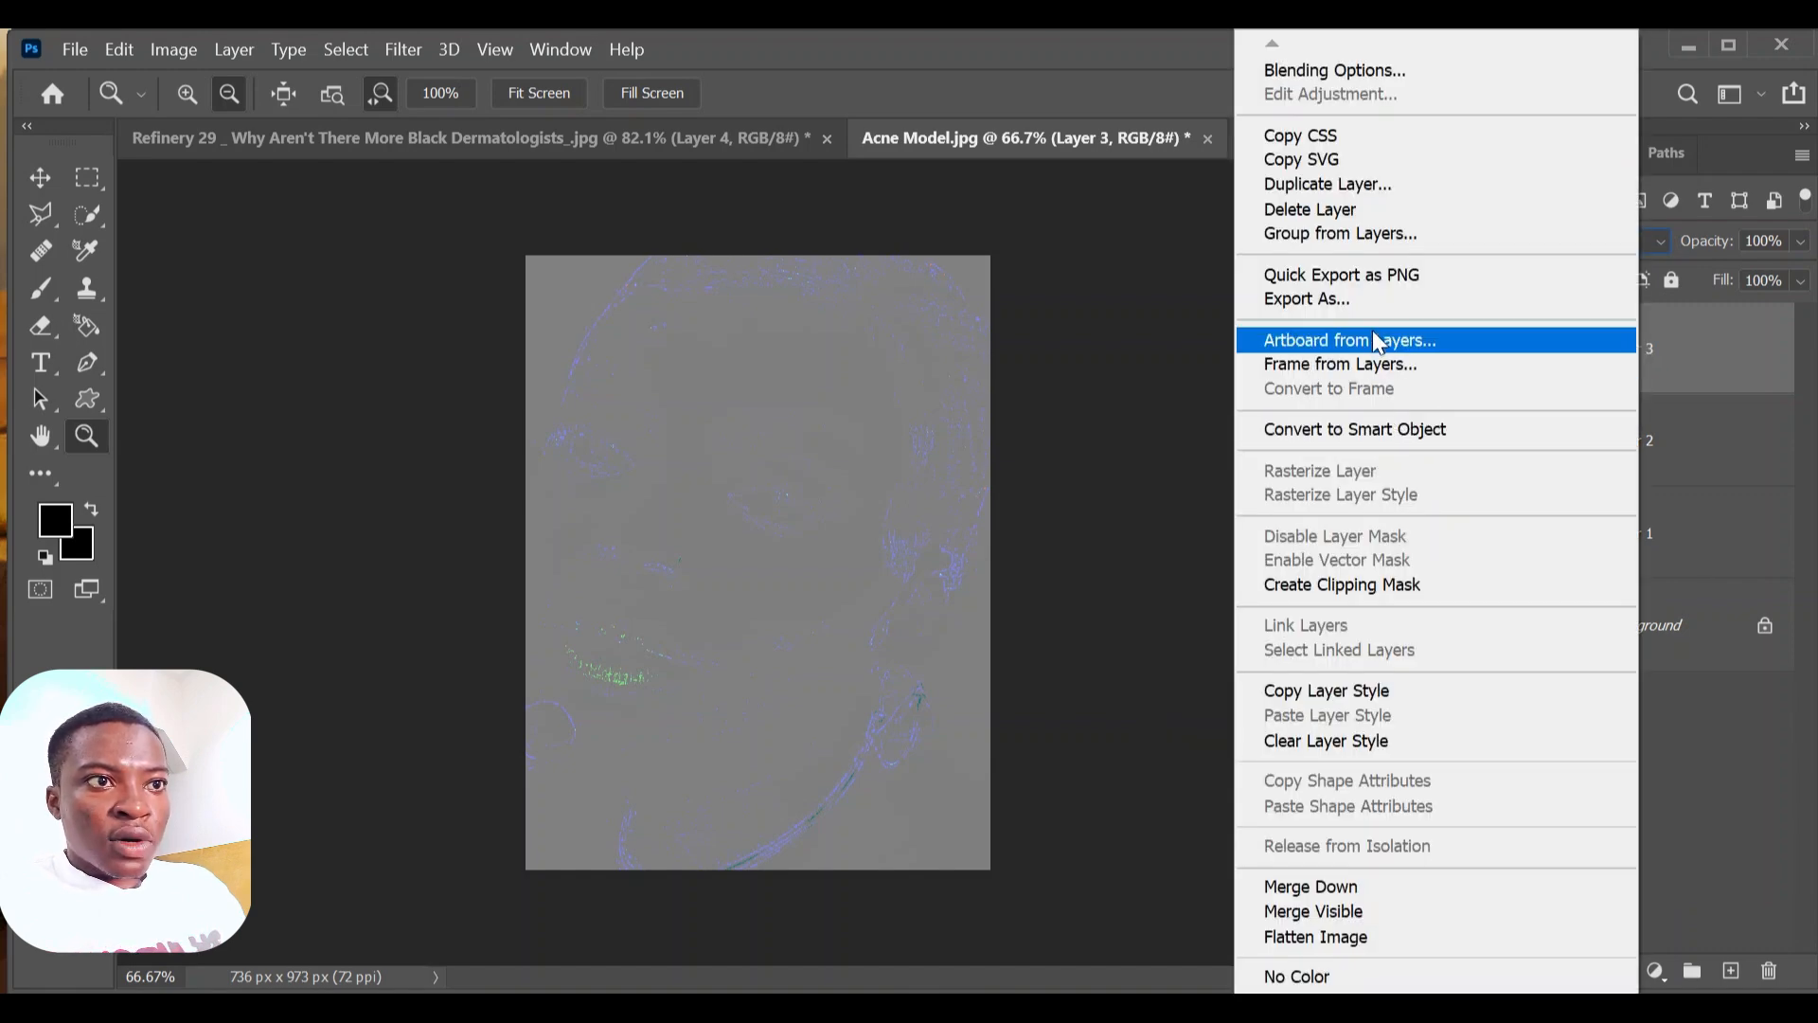
pyautogui.click(1382, 428)
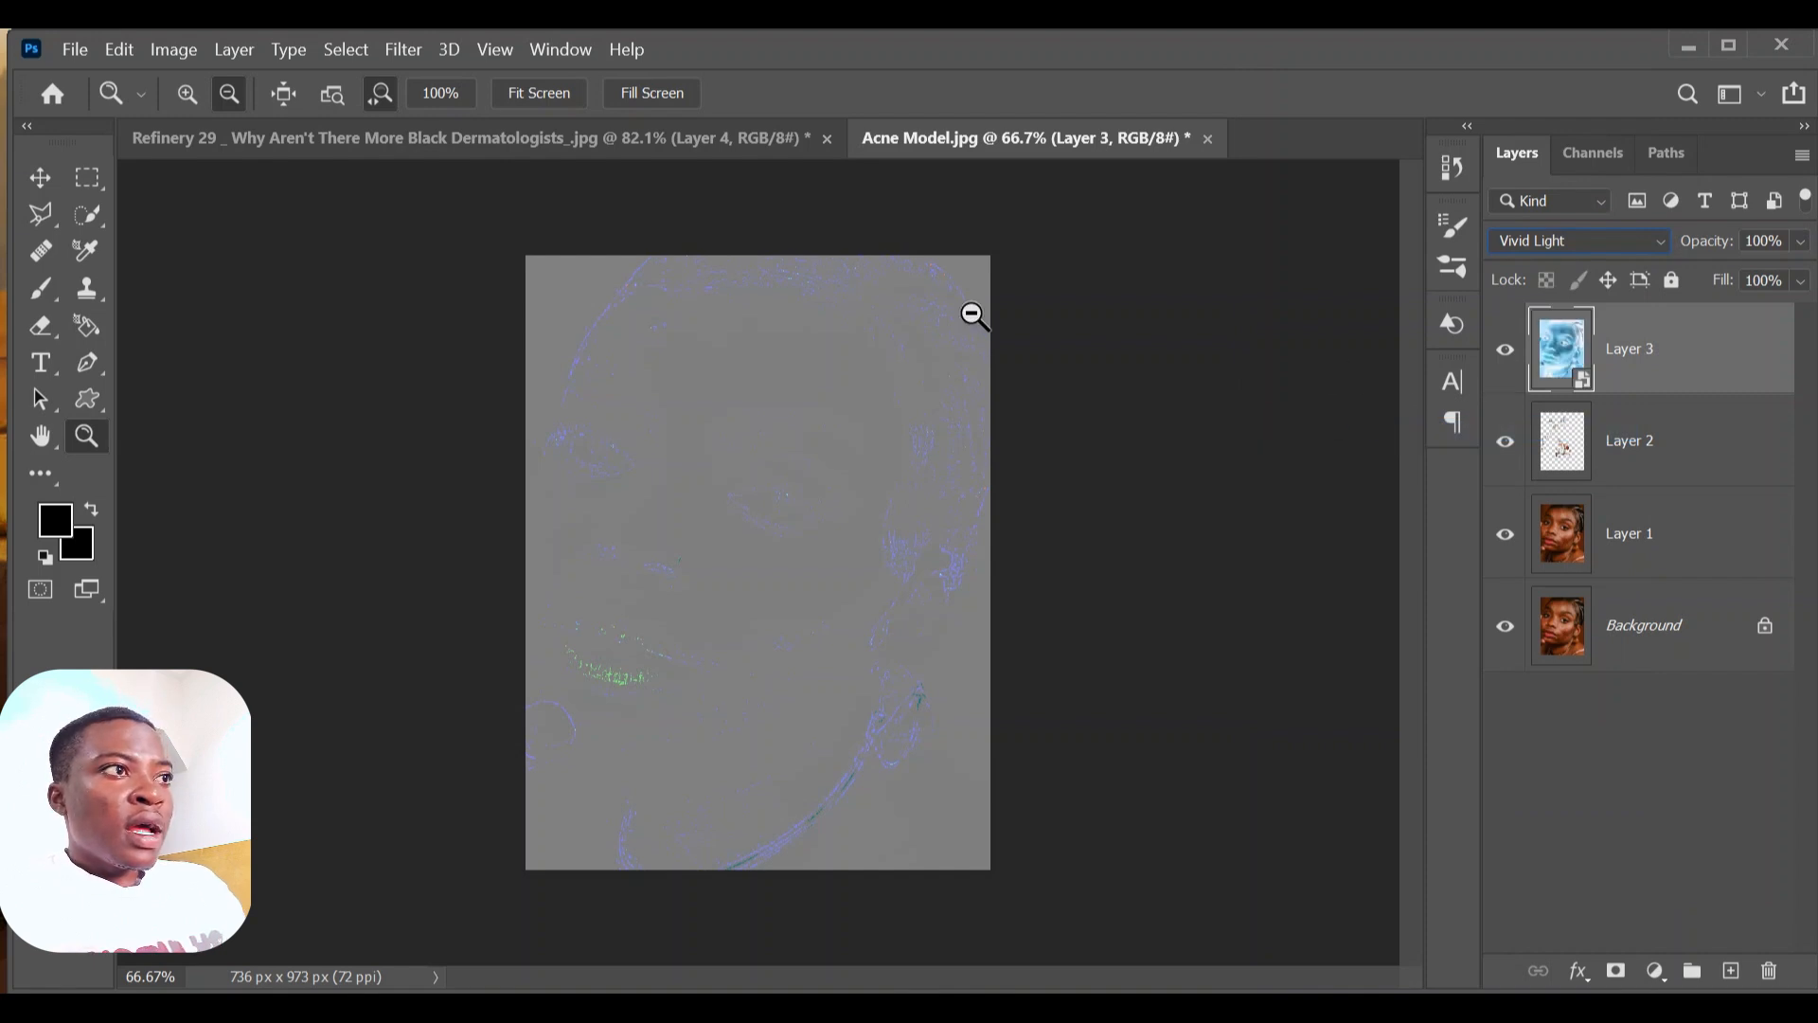
# - Apply a High Pass filter with a radius of 10.0 pixels to the inverted smart object
pyautogui.click(397, 48)
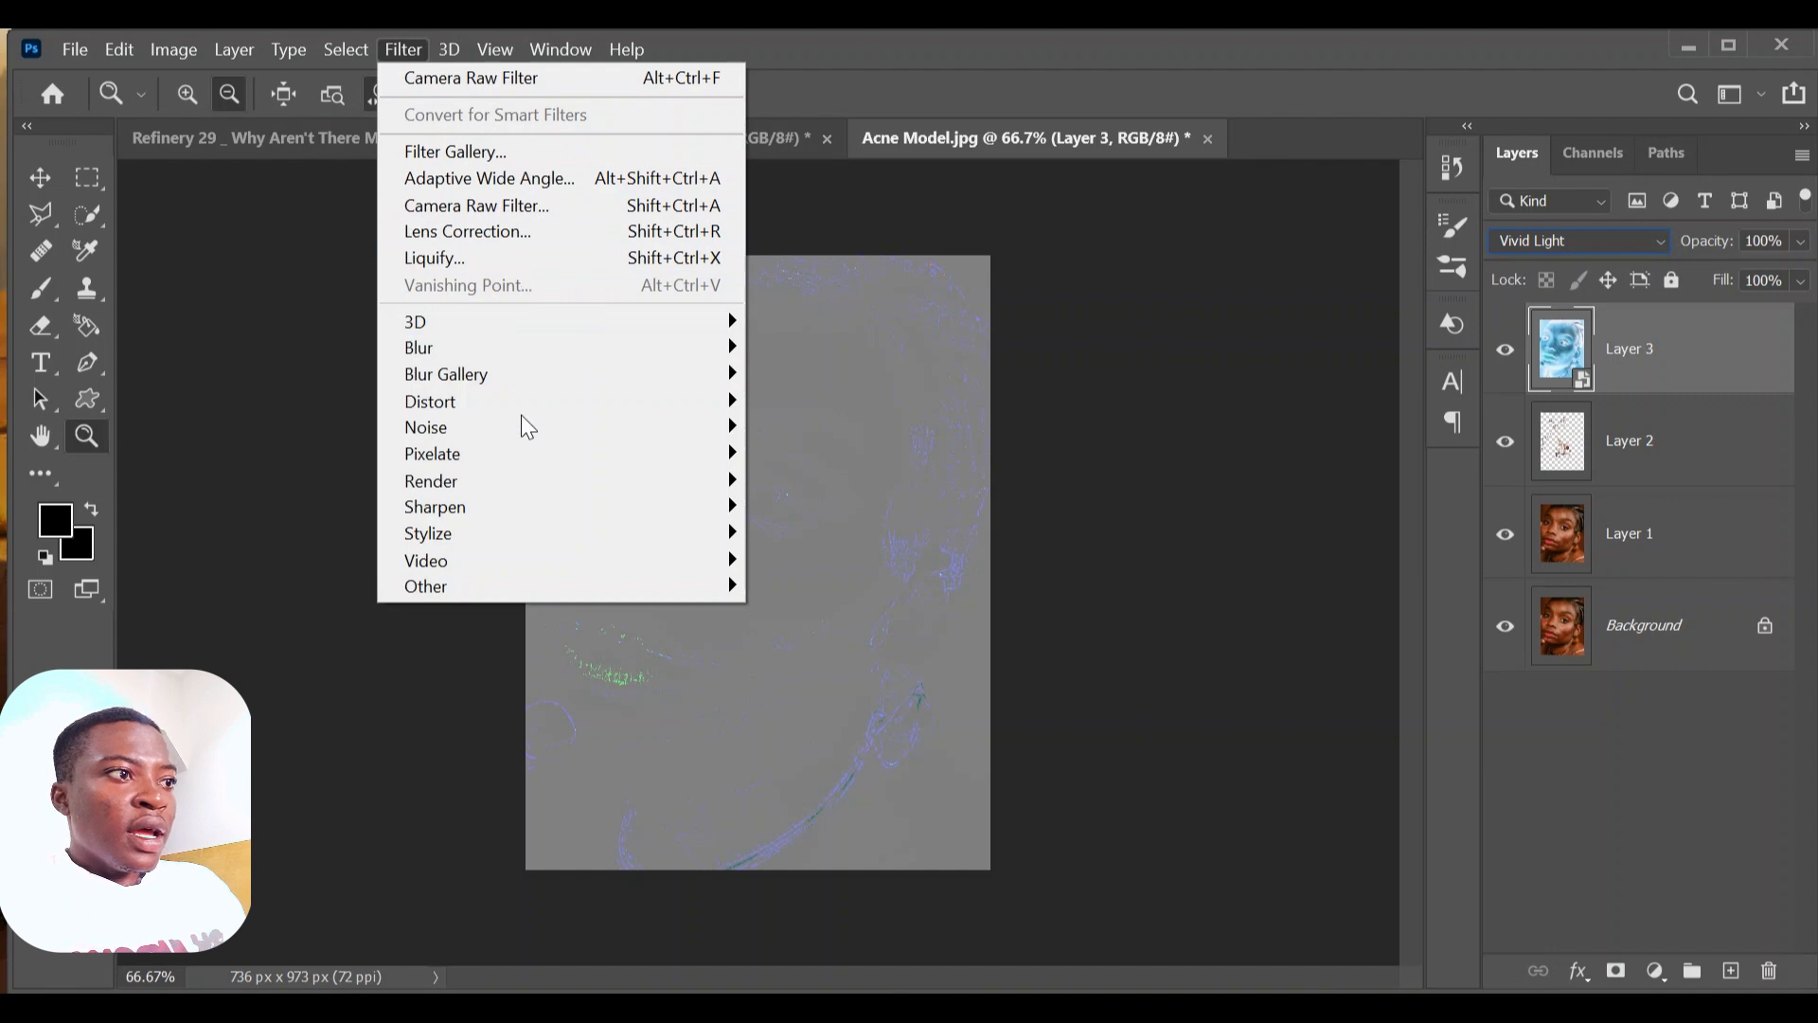
pyautogui.moveTo(520, 589)
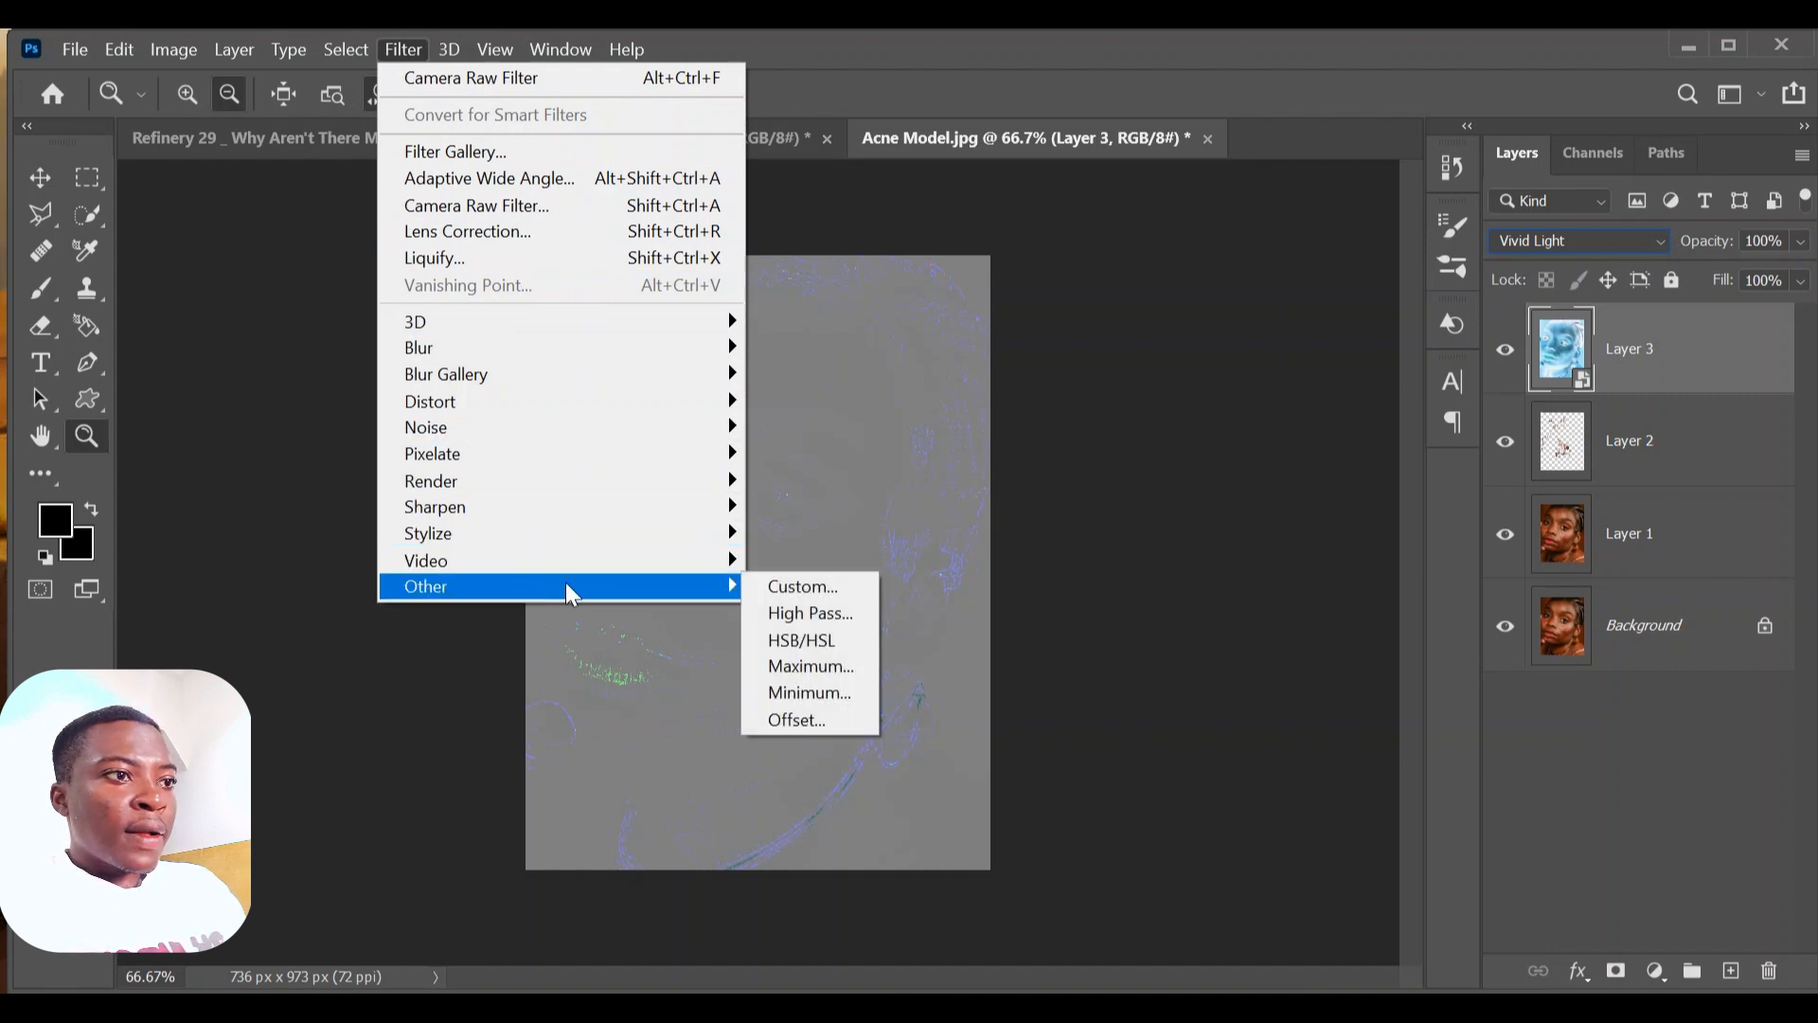
pyautogui.click(813, 613)
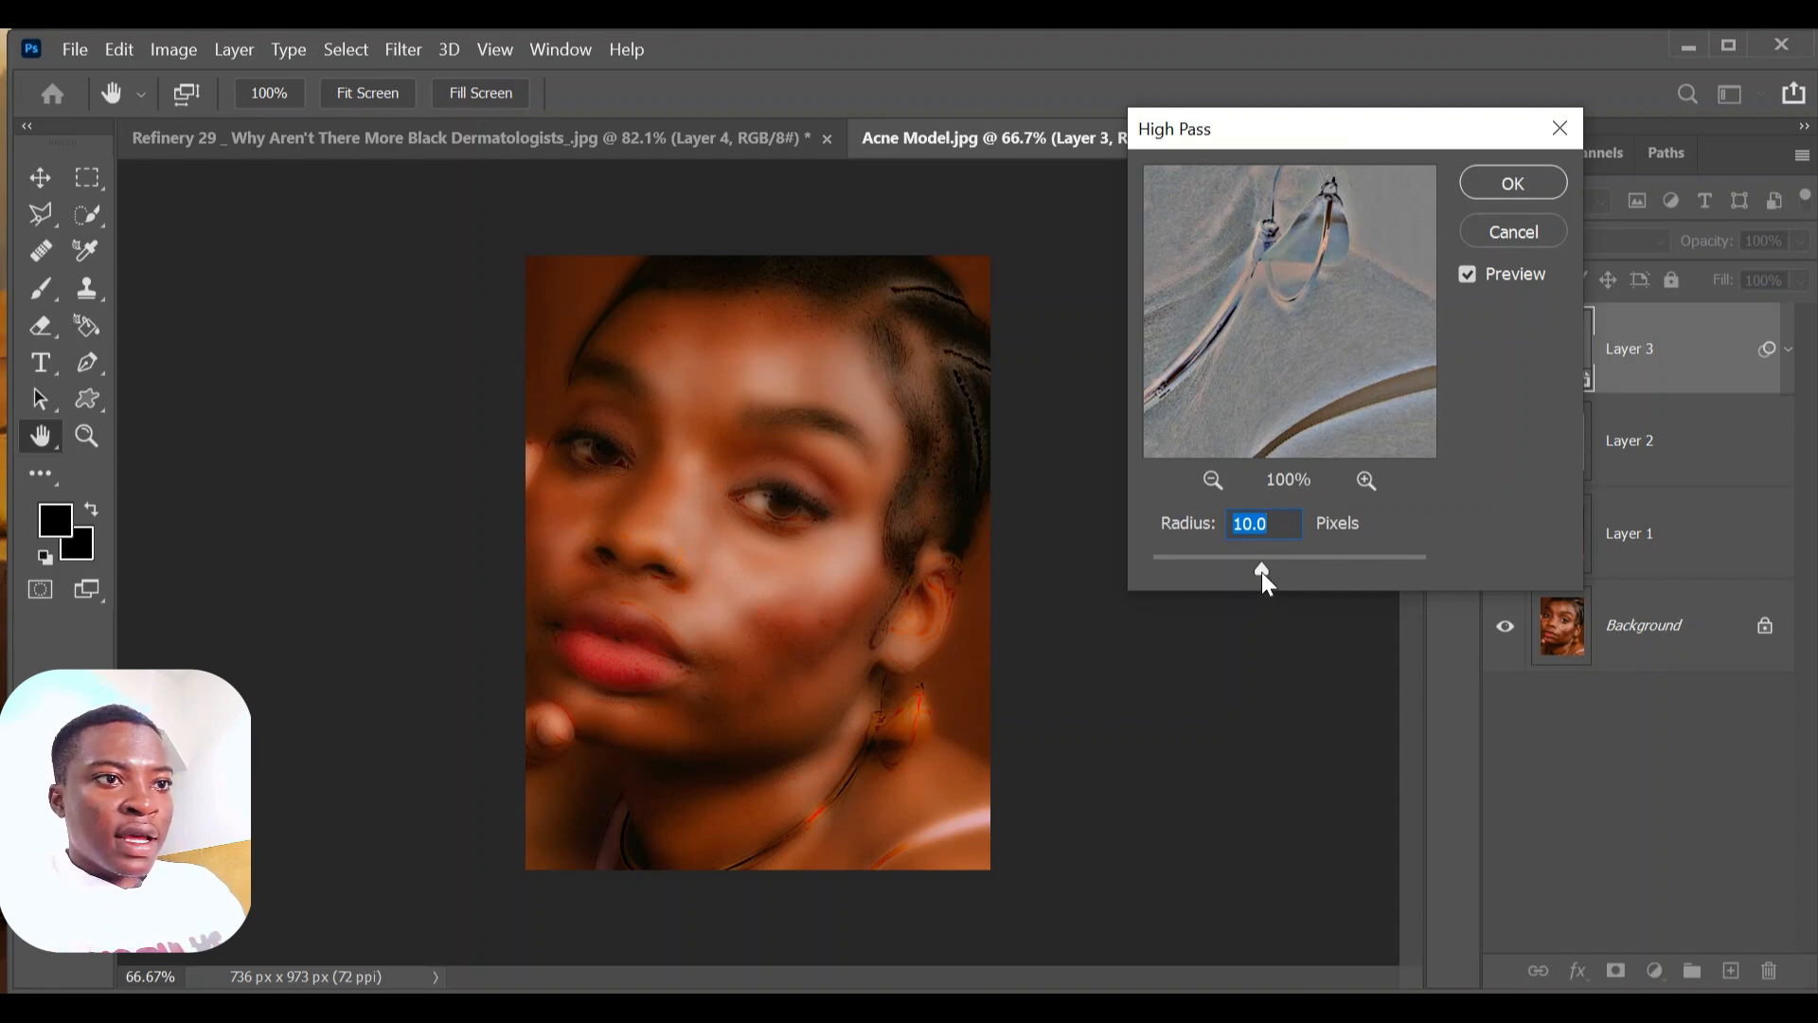
pyautogui.moveTo(1277, 573); pyautogui.dragTo(1252, 574)
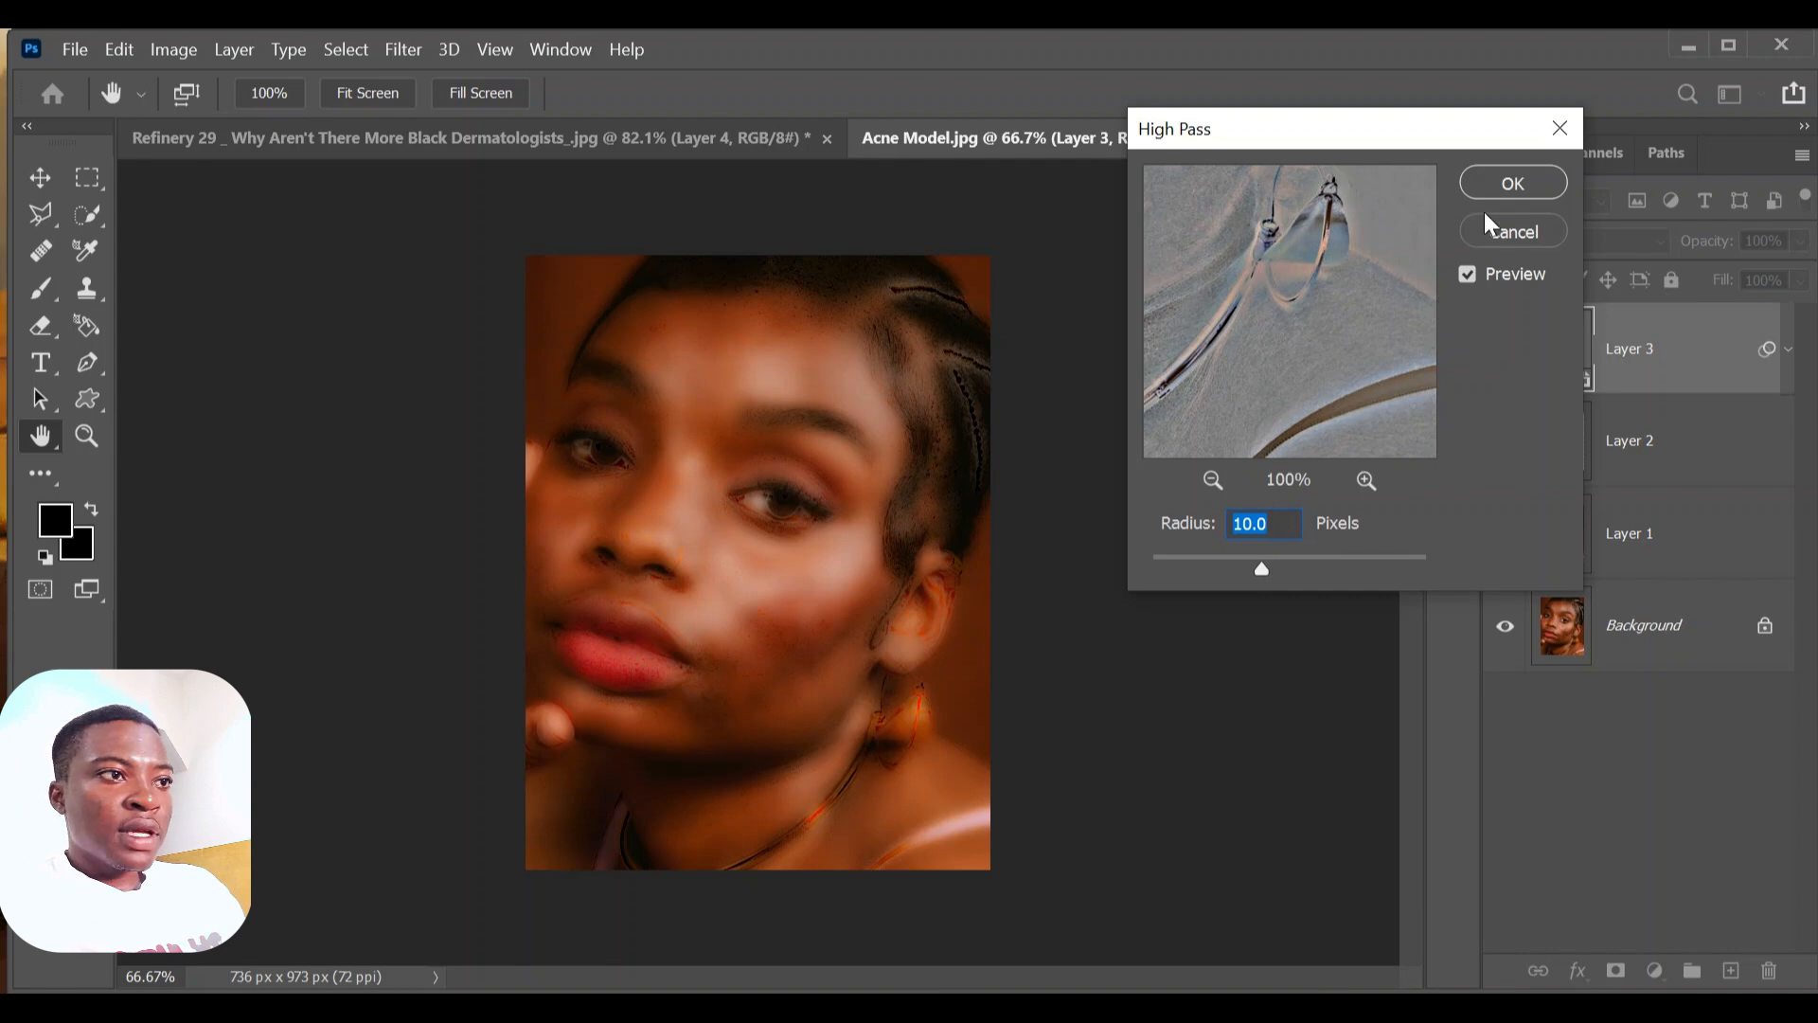
pyautogui.click(1500, 181)
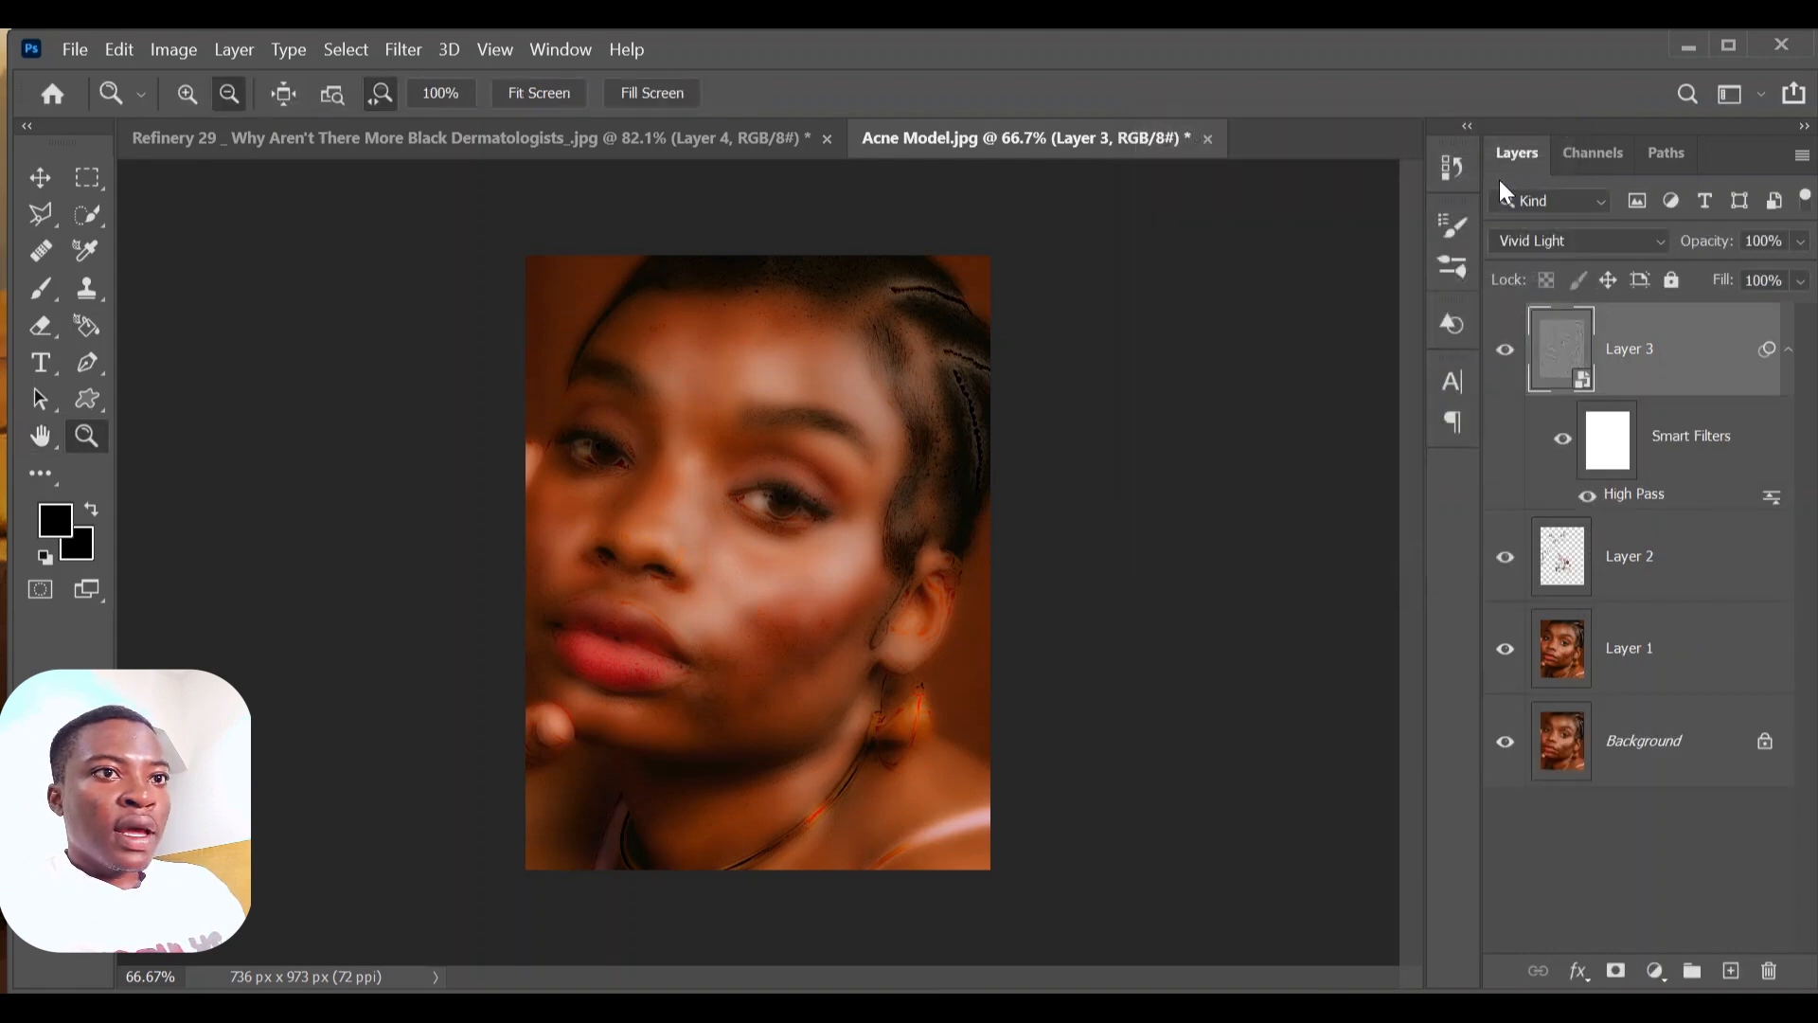
# - Add a Gaussian Blur smart filter with a radius of 1.0 pixel to Layer 3
pyautogui.click(396, 47)
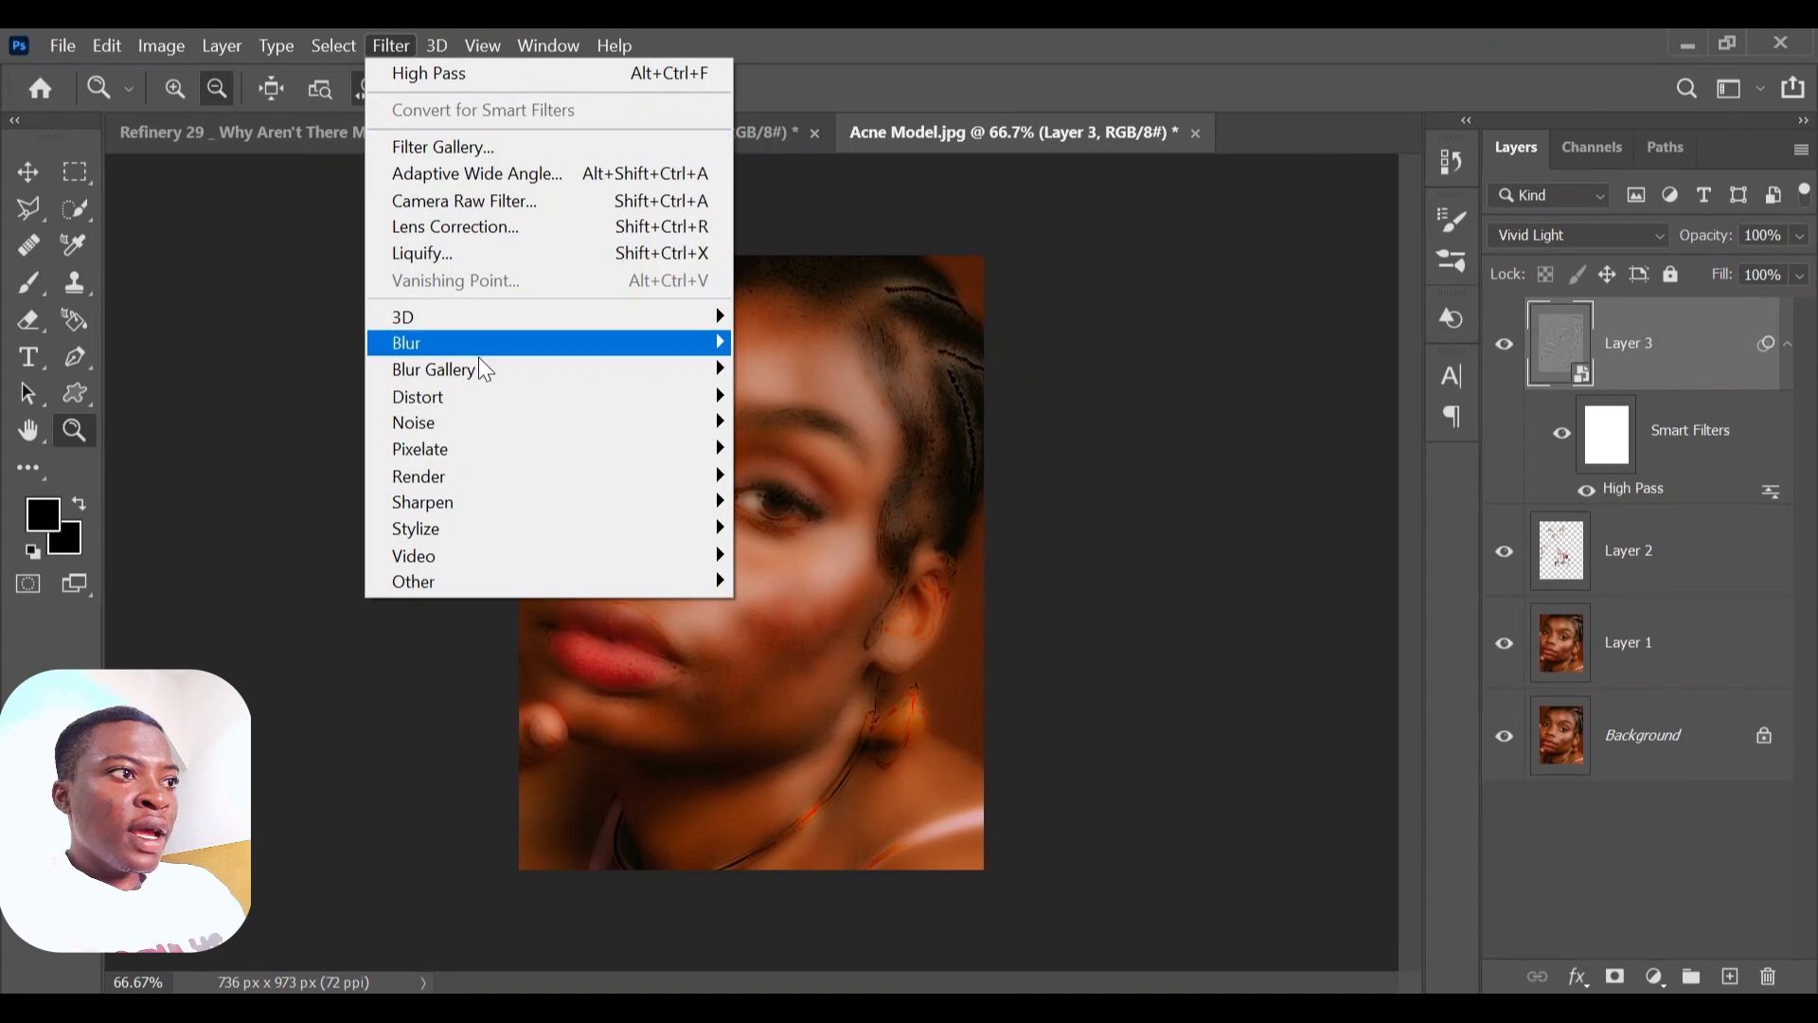
pyautogui.moveTo(482, 356)
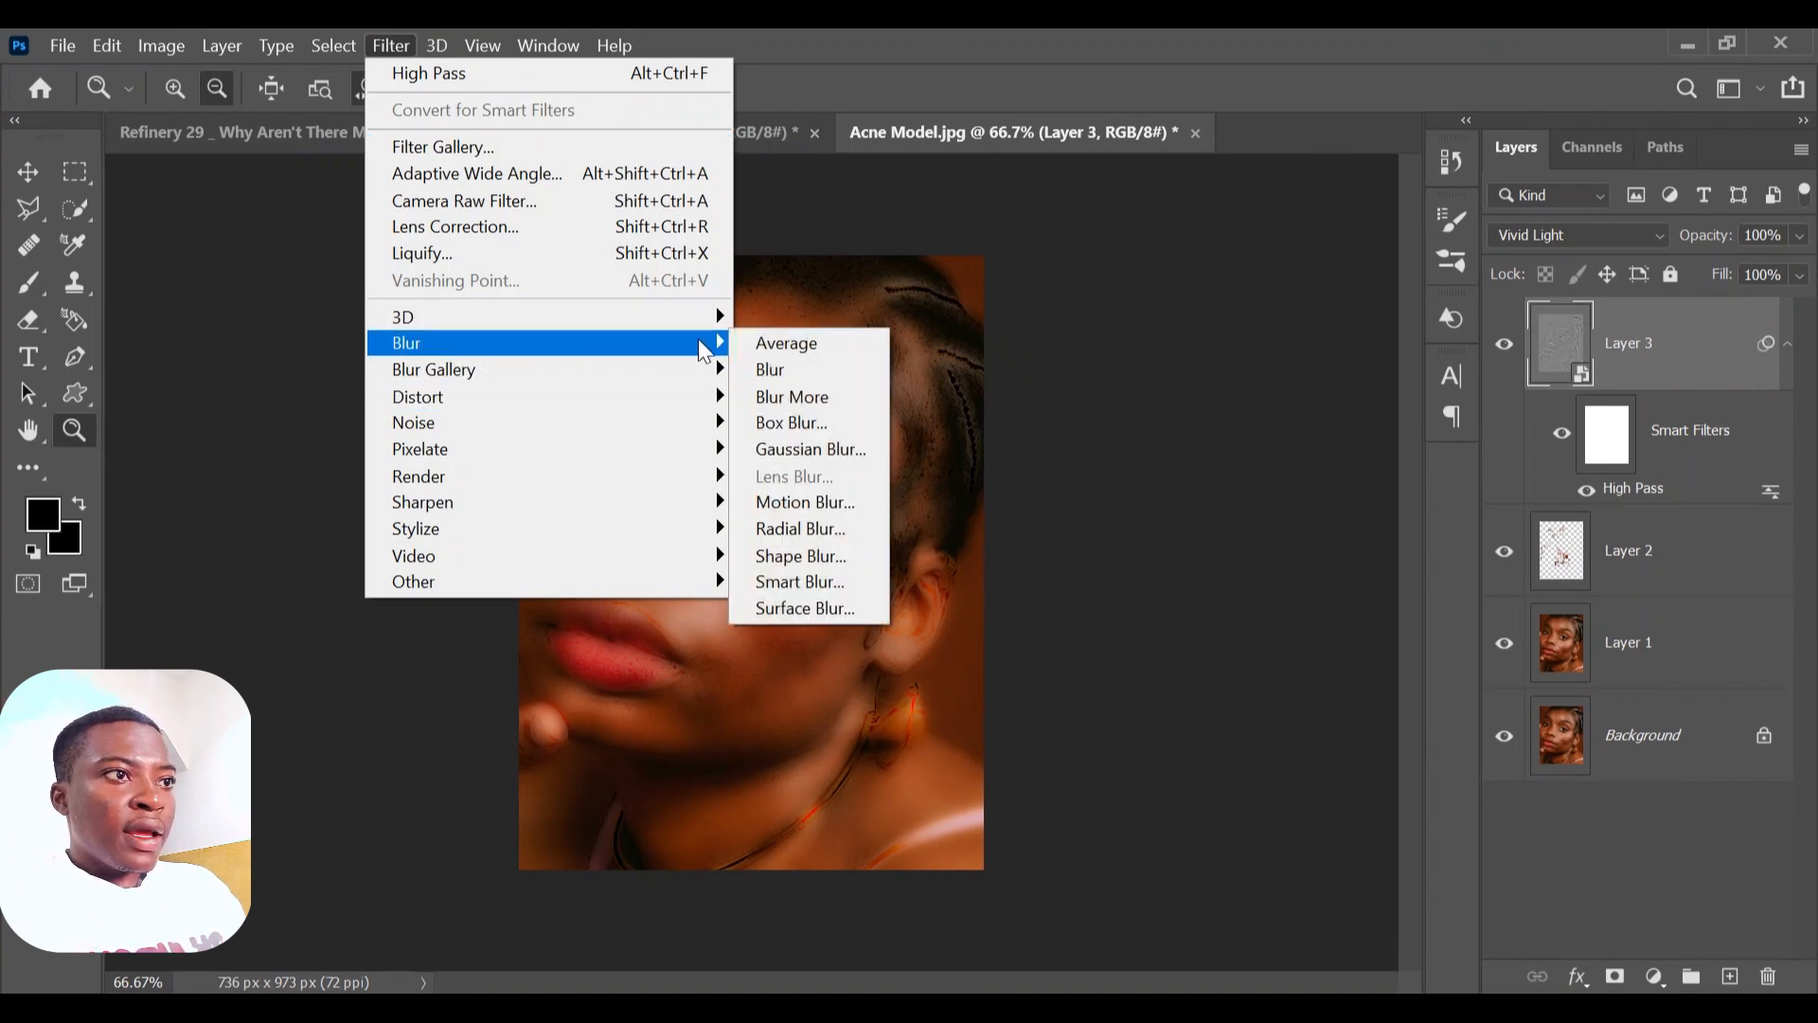
pyautogui.click(833, 458)
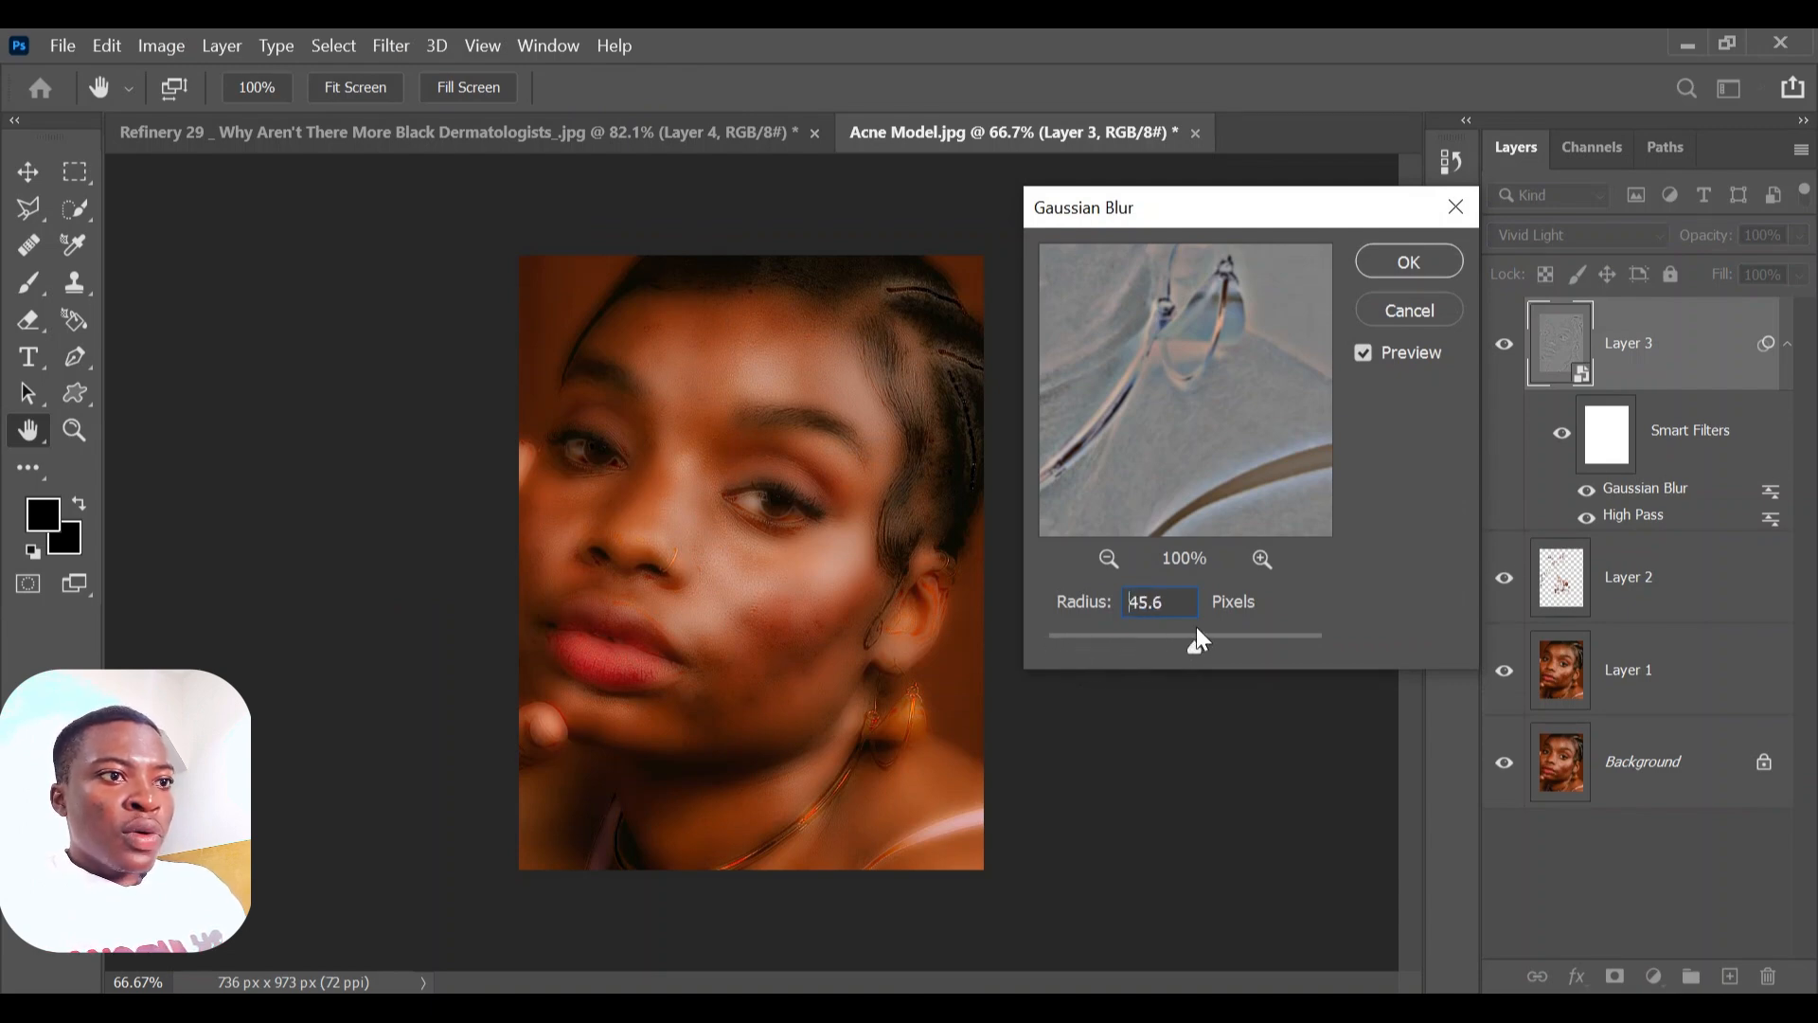
pyautogui.moveTo(1119, 653); pyautogui.dragTo(1062, 646)
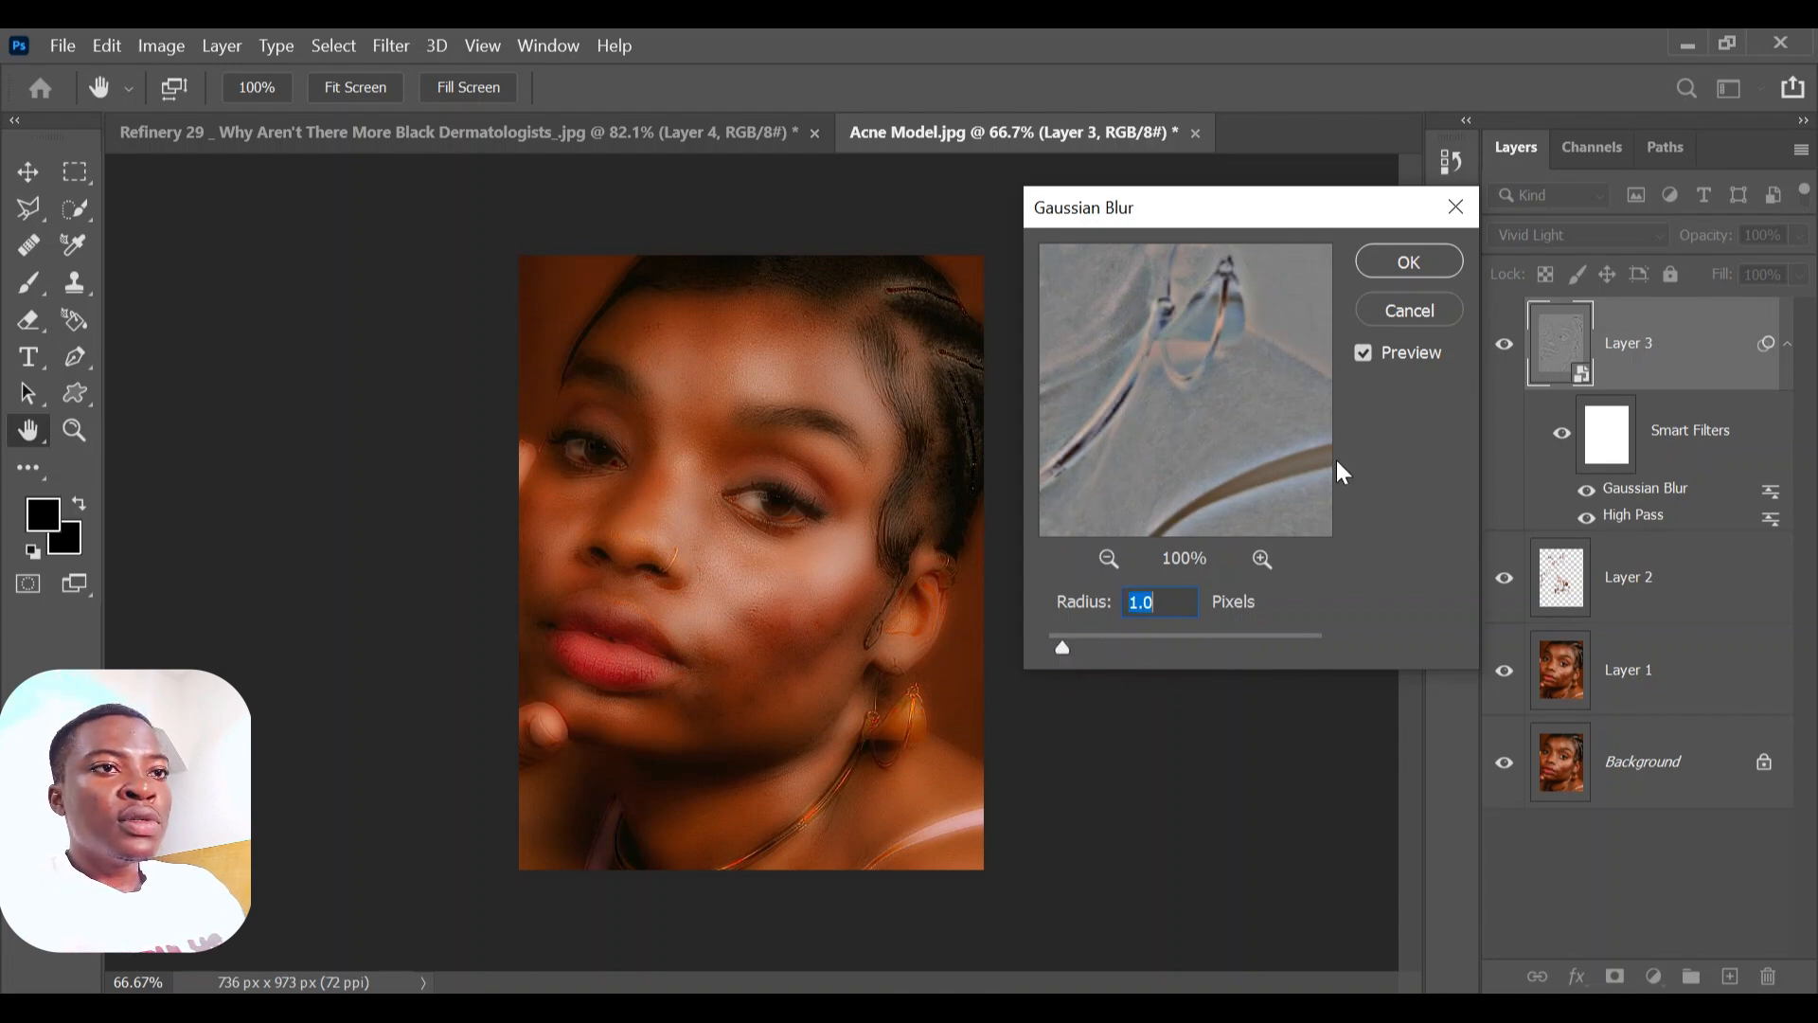
pyautogui.click(1414, 263)
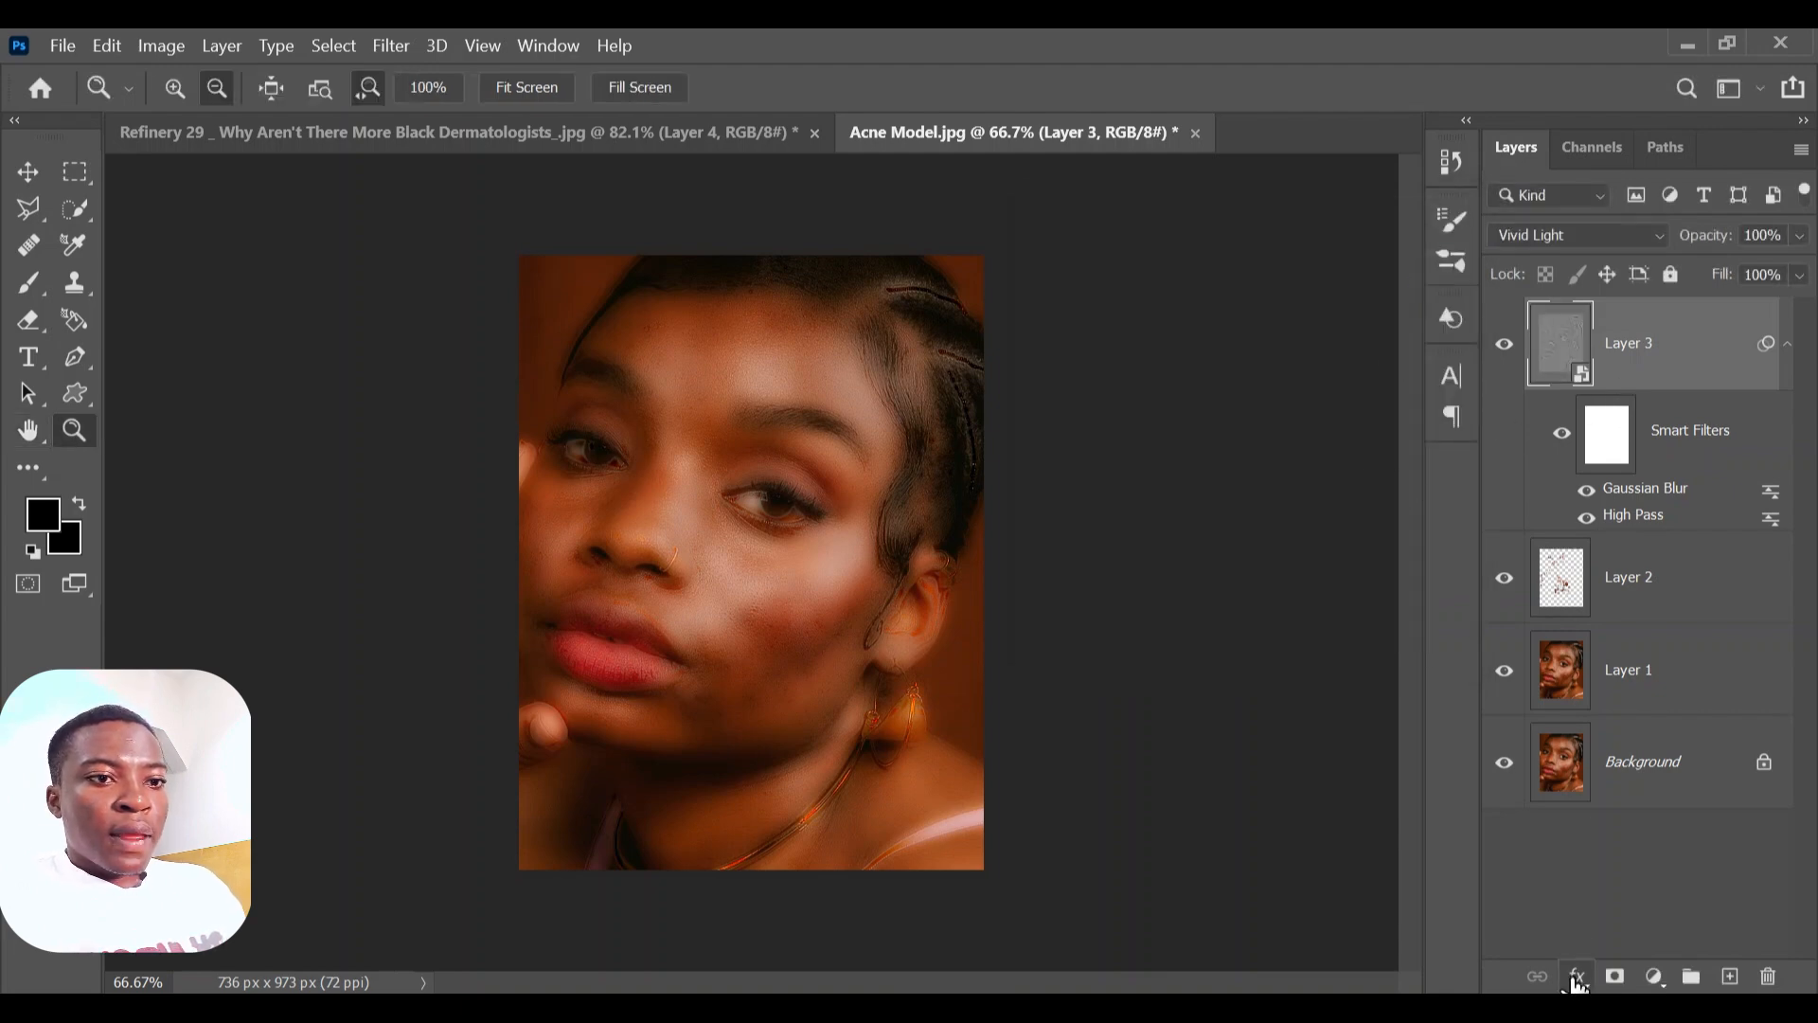
# - Add a layer mask to Layer 3 and prepare a Soft Round brush with 15% flow
pyautogui.click(1616, 976)
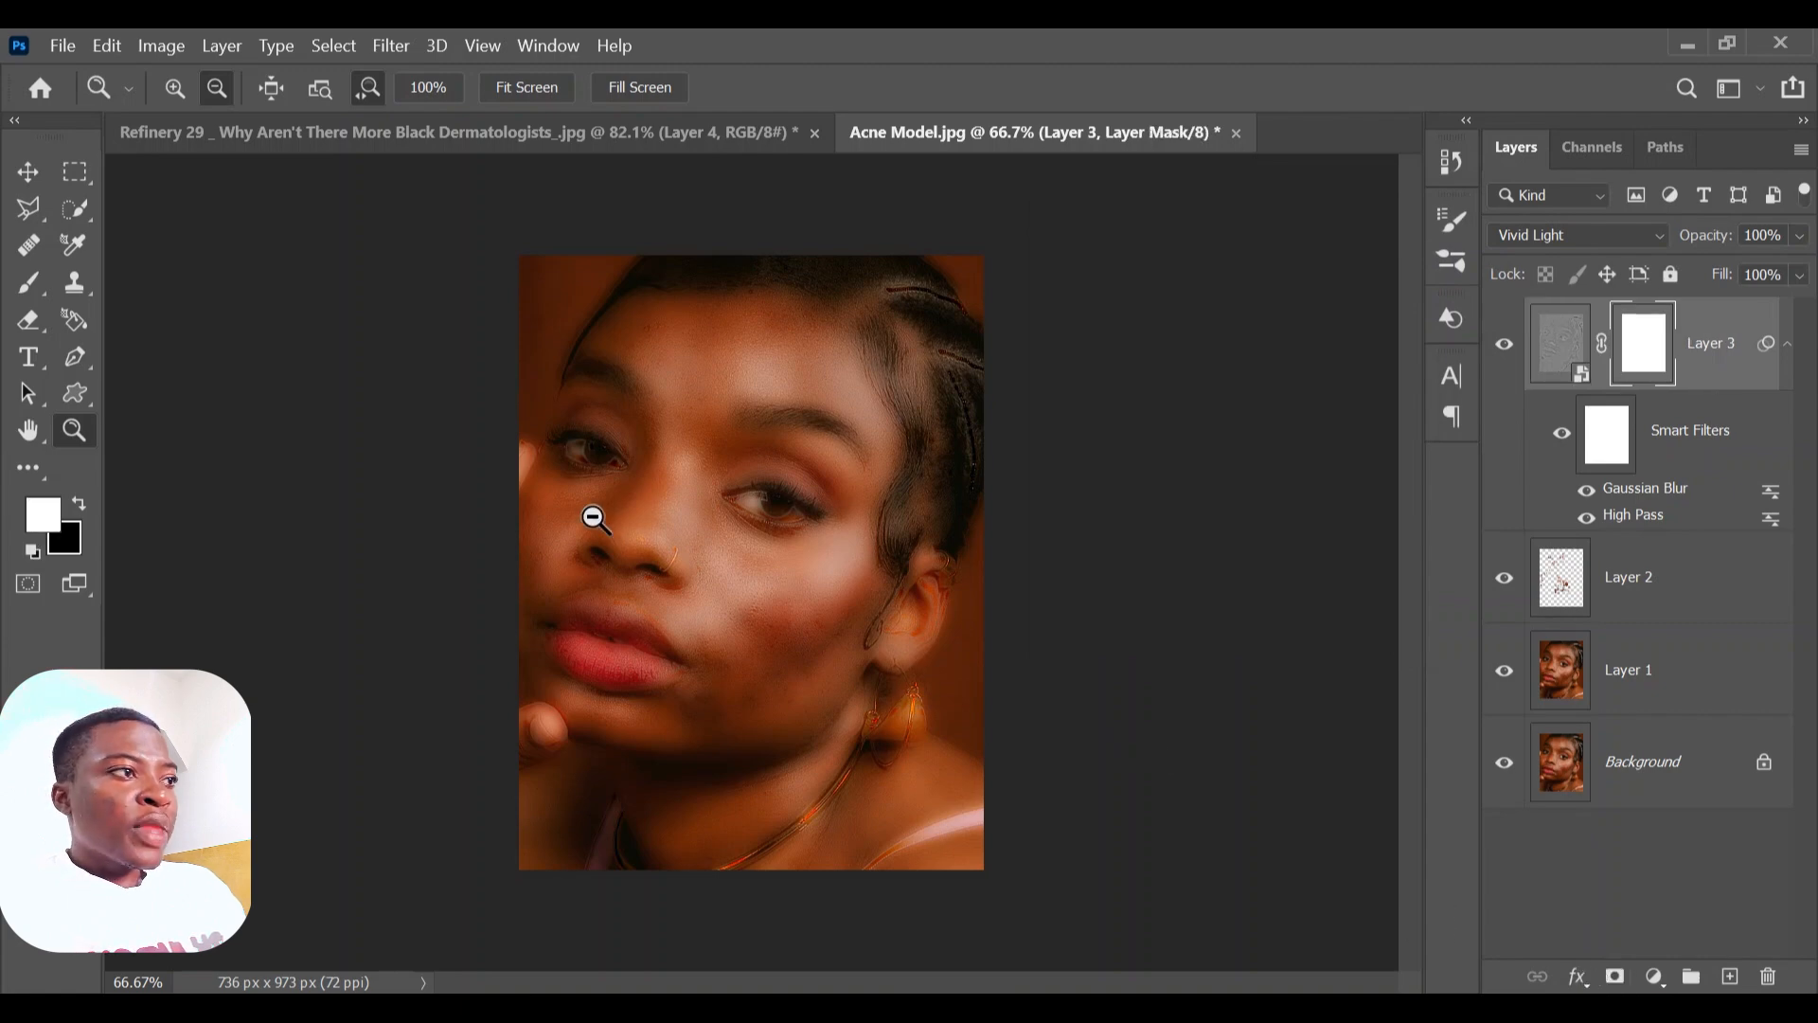
pyautogui.click(22, 289)
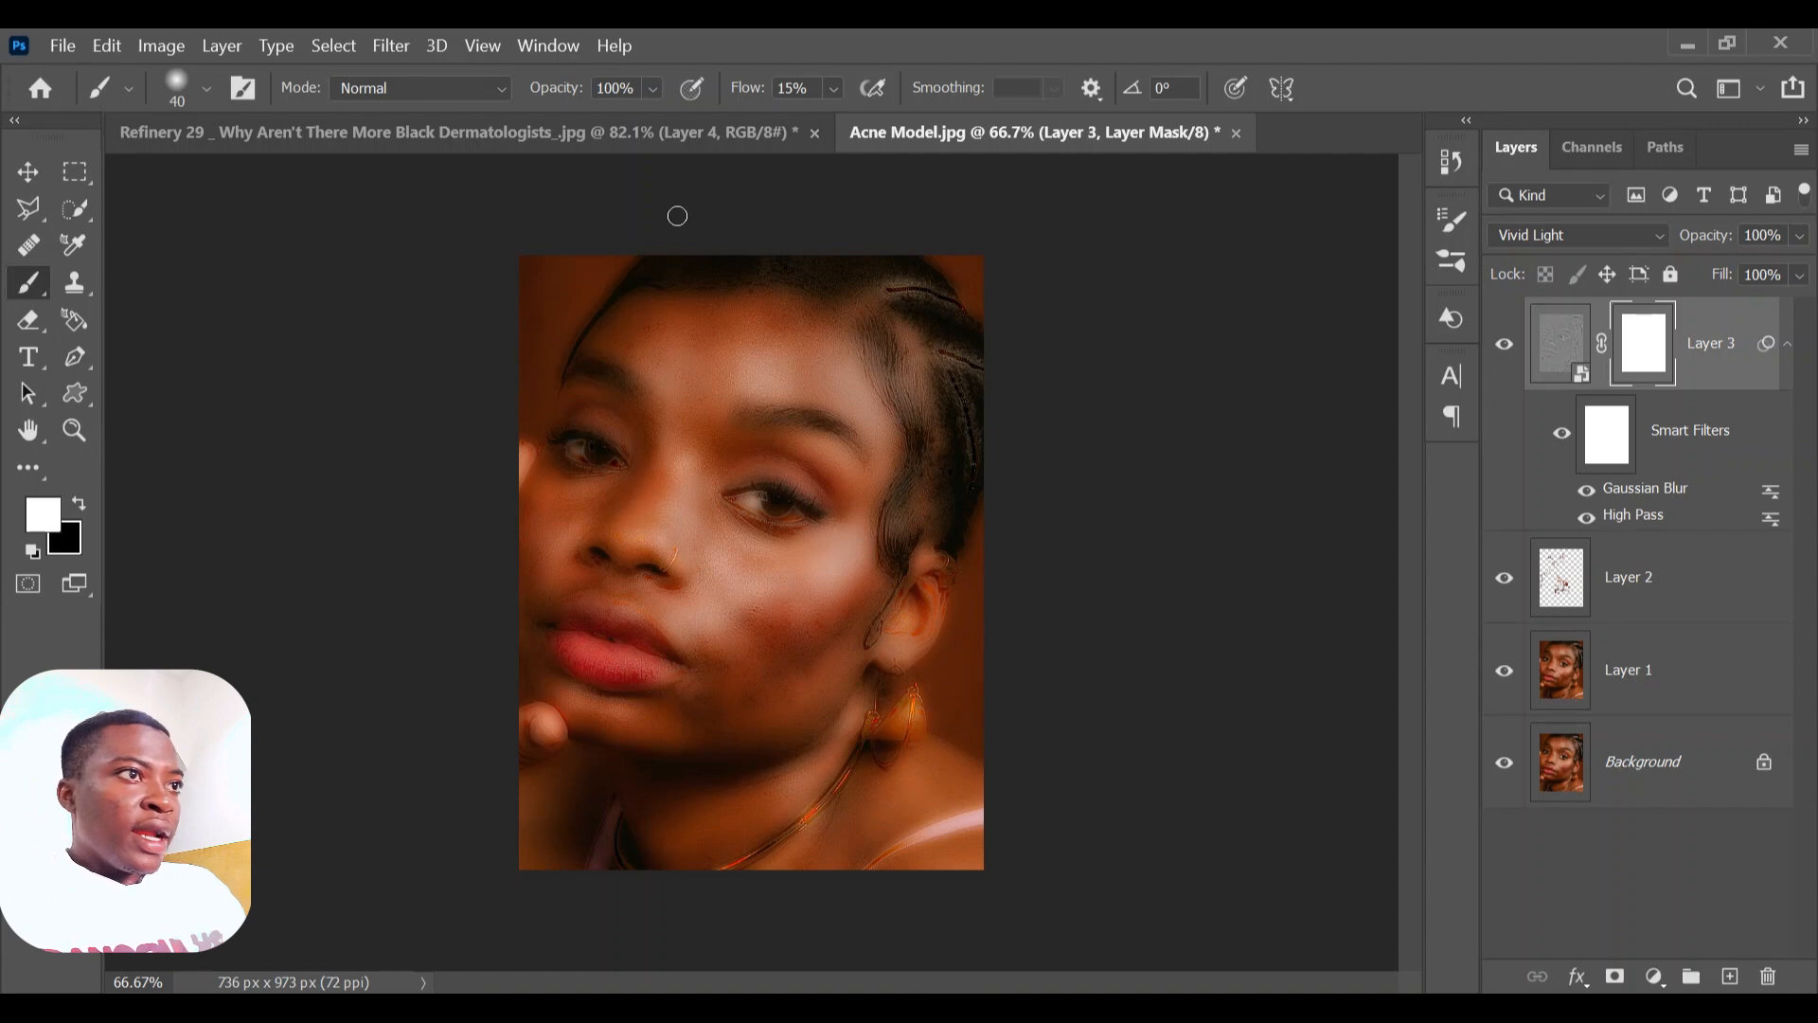
pyautogui.click(203, 90)
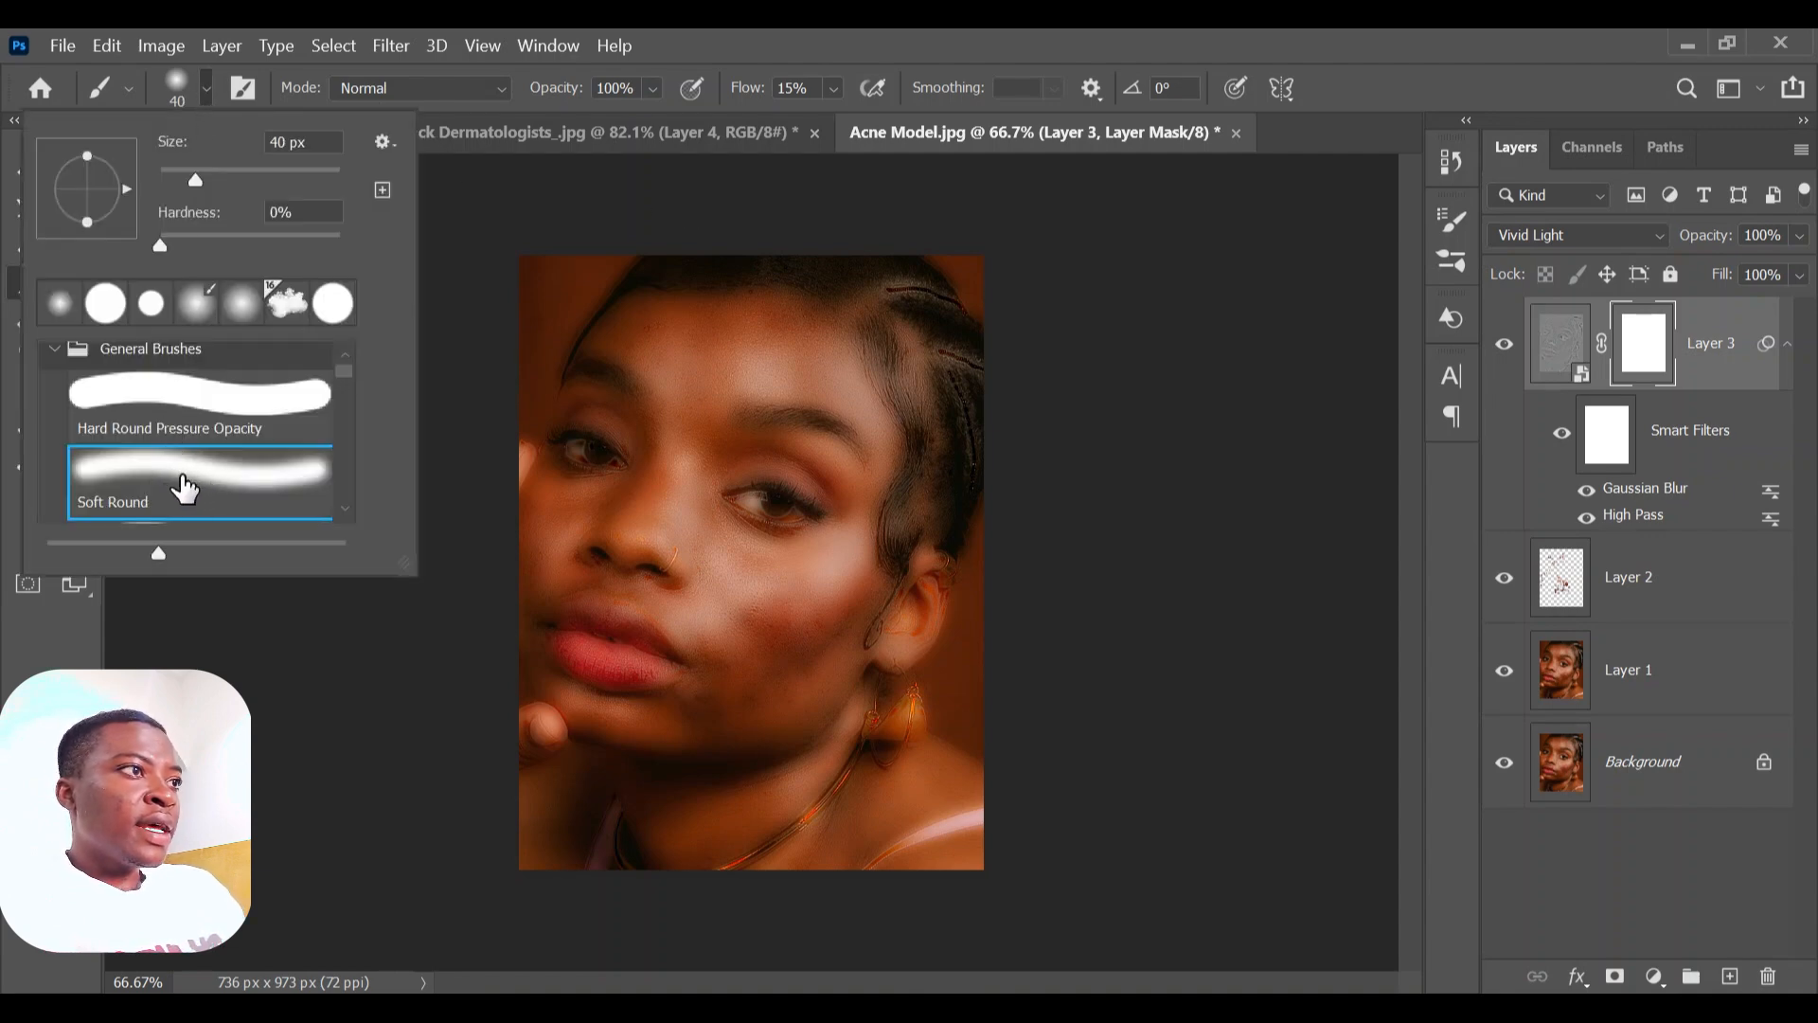
pyautogui.click(206, 83)
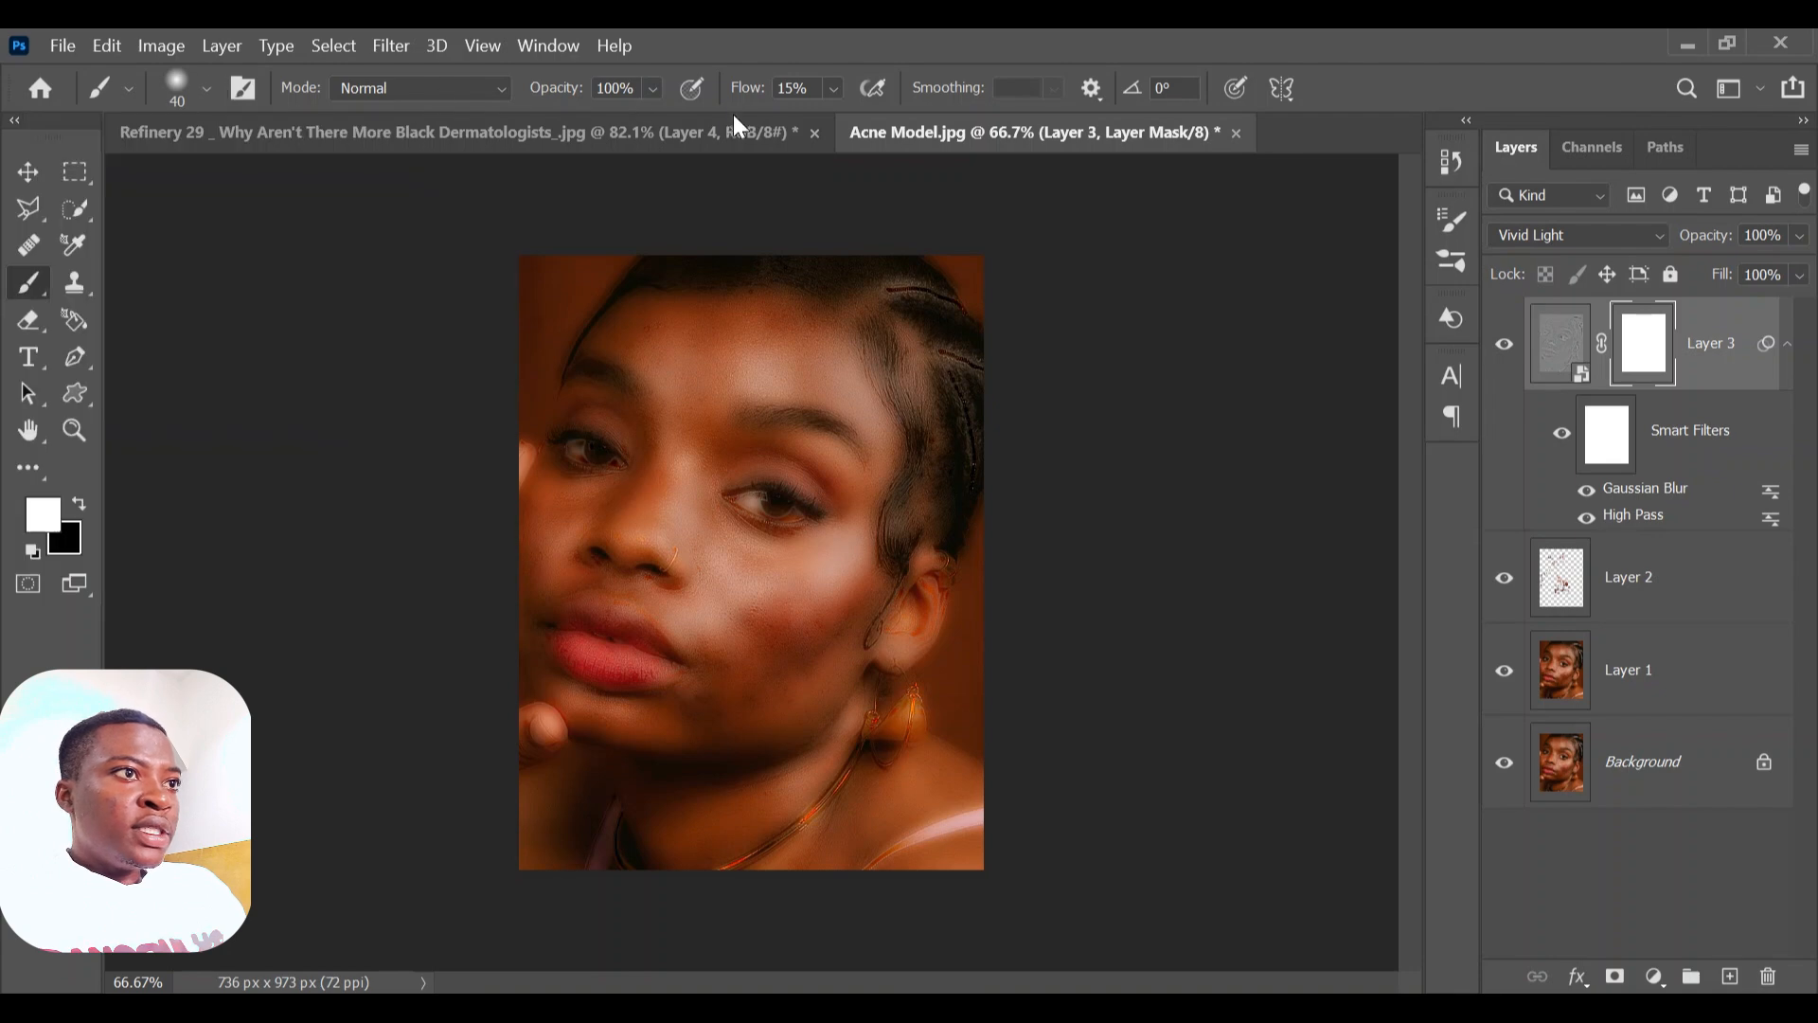
pyautogui.click(835, 88)
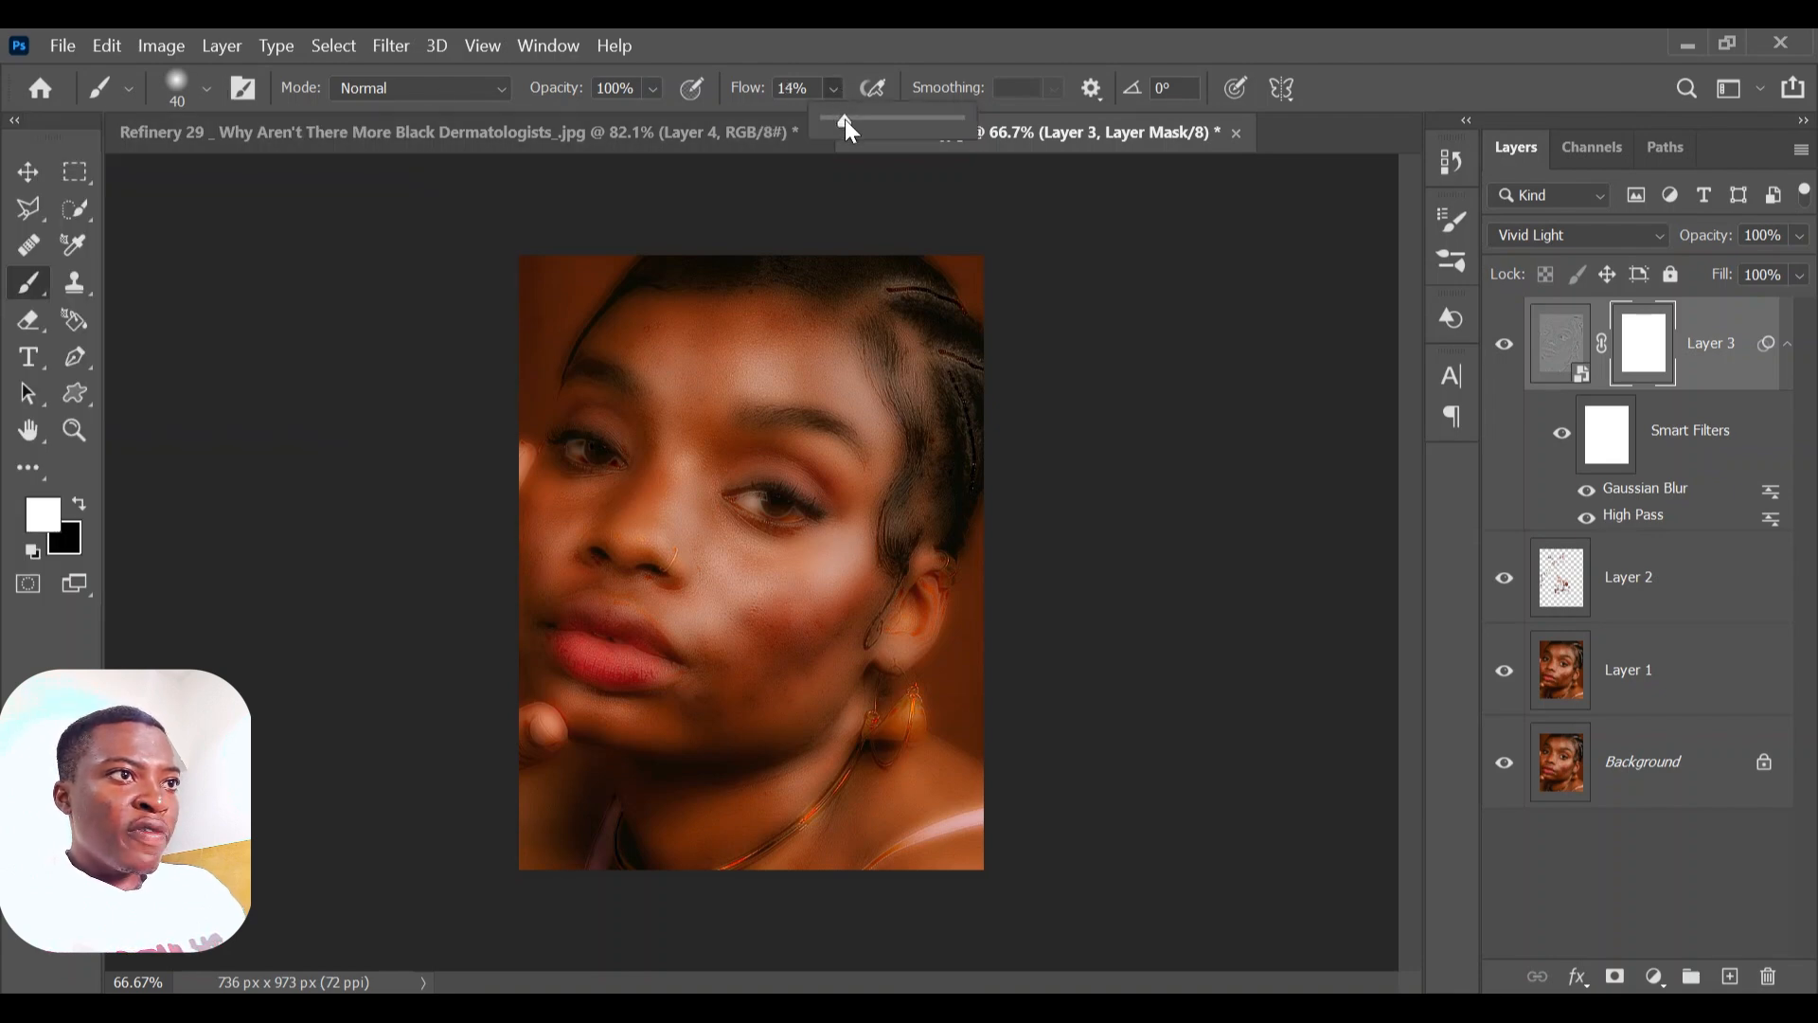
pyautogui.moveTo(845, 120)
pyautogui.mouseDown()
pyautogui.moveTo(873, 122)
pyautogui.moveTo(850, 125)
pyautogui.mouseUp()
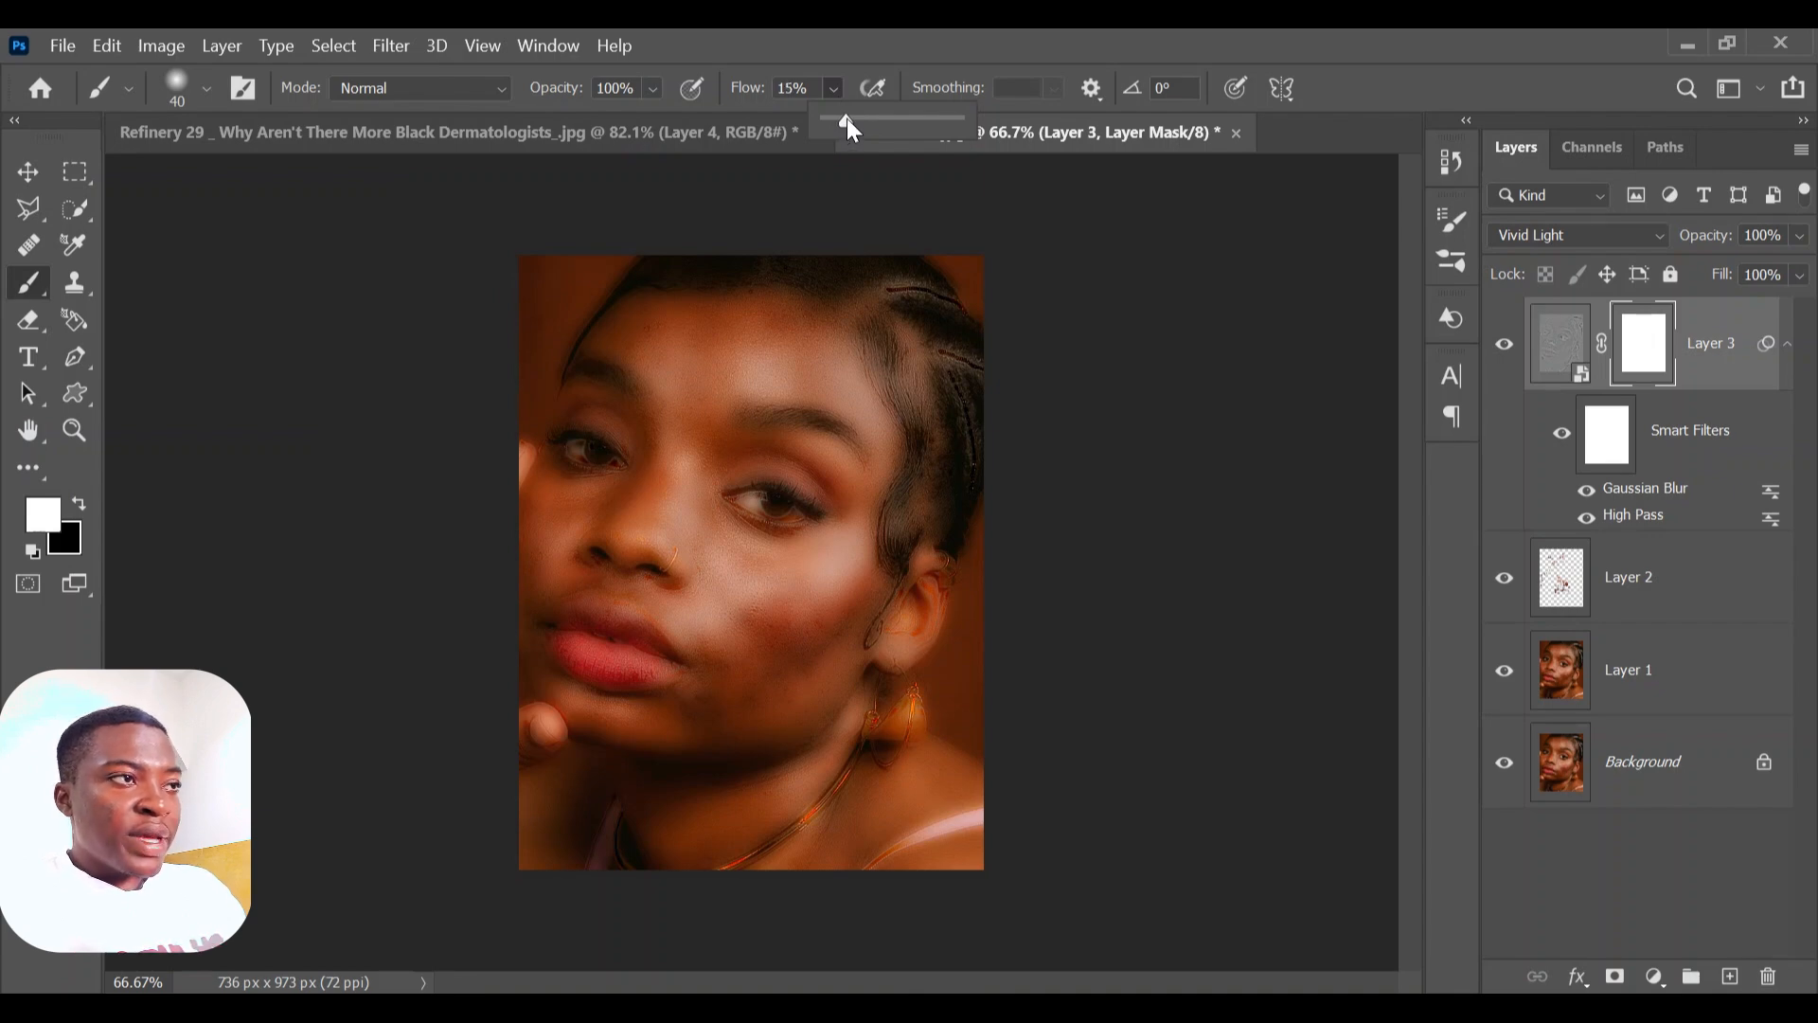
pyautogui.click(837, 85)
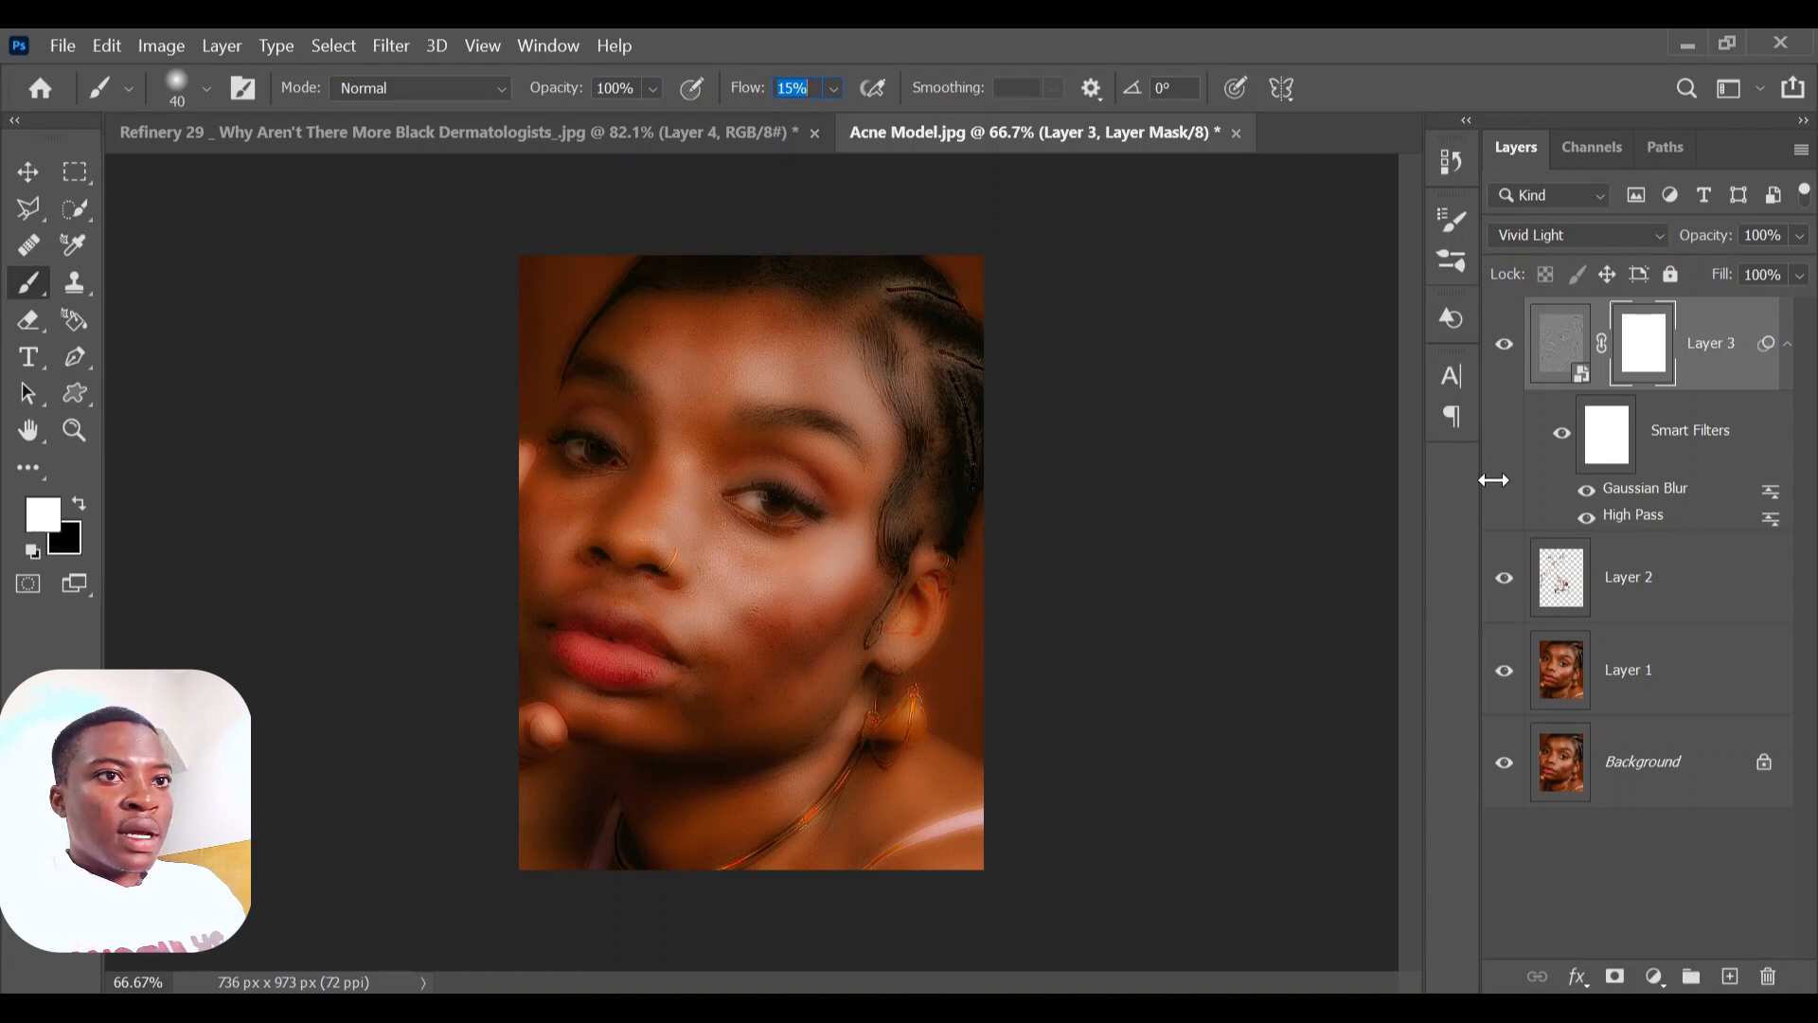
# - Invert Layer 3's mask to black to hide the smoothing effect
pyautogui.moveTo(1656, 358); pyautogui.dragTo(1657, 359)
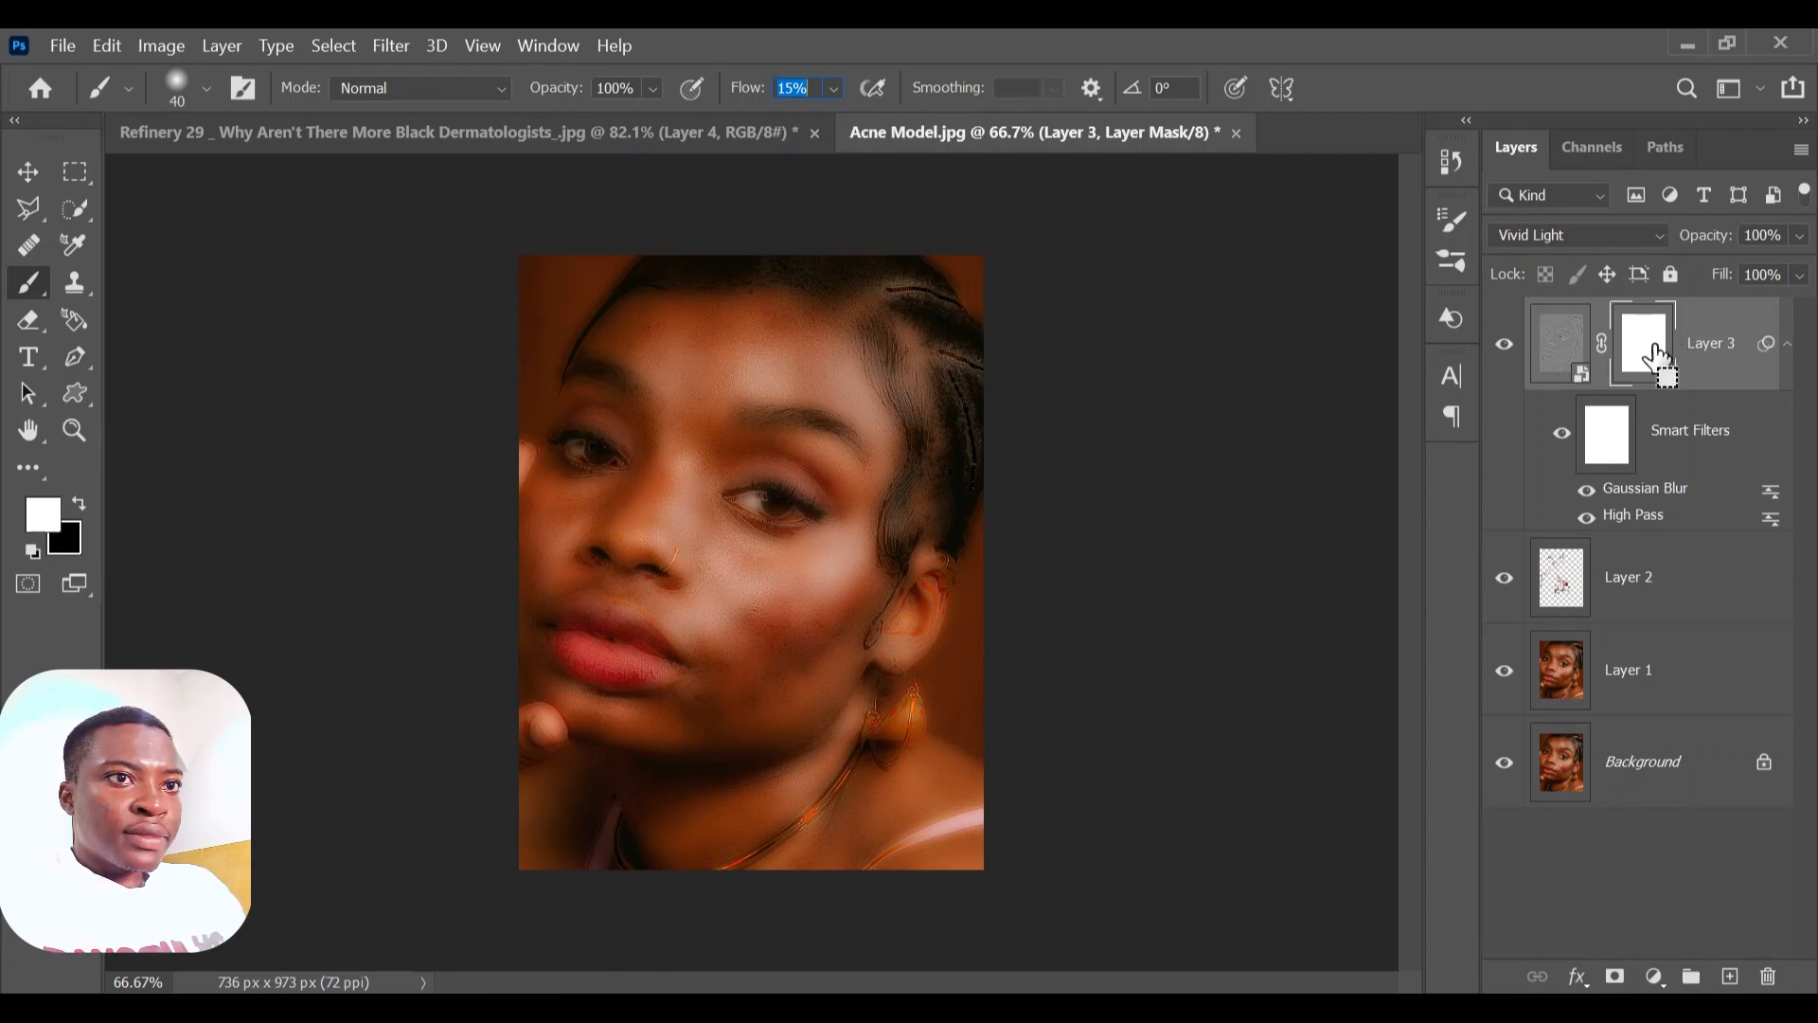
pyautogui.hotkey('ctrl', 'i')
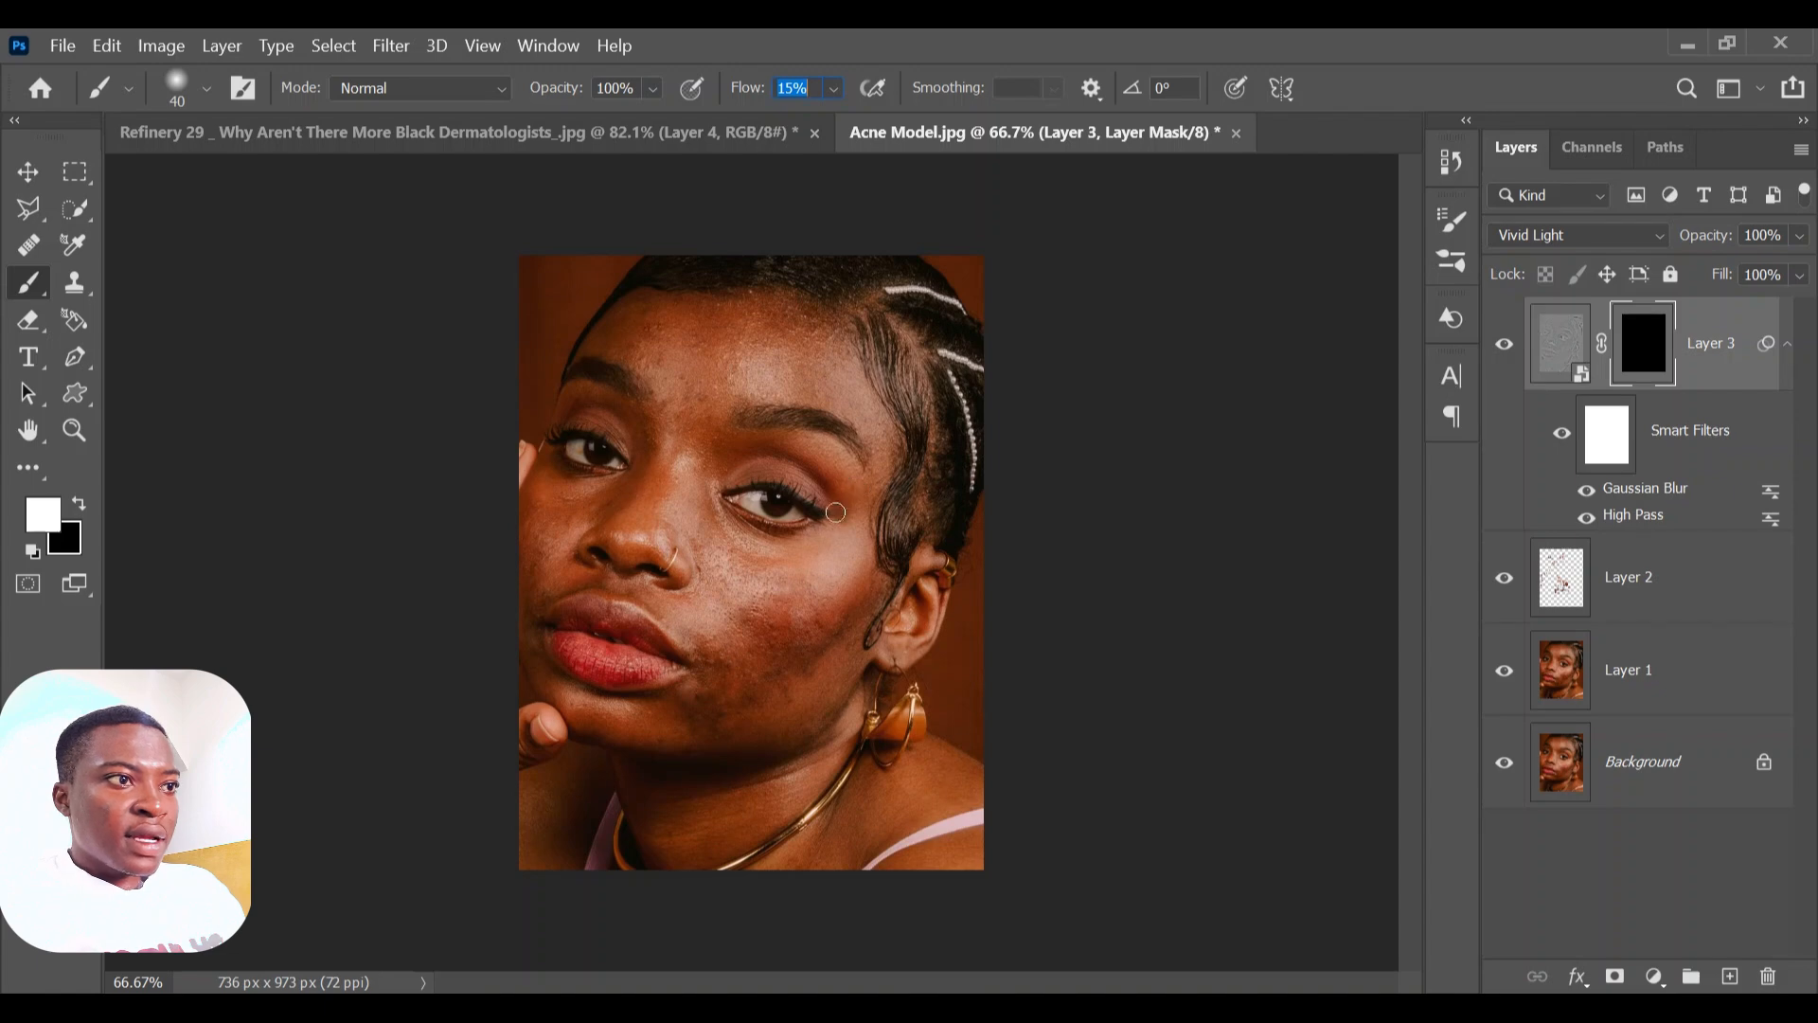
pyautogui.click(765, 566)
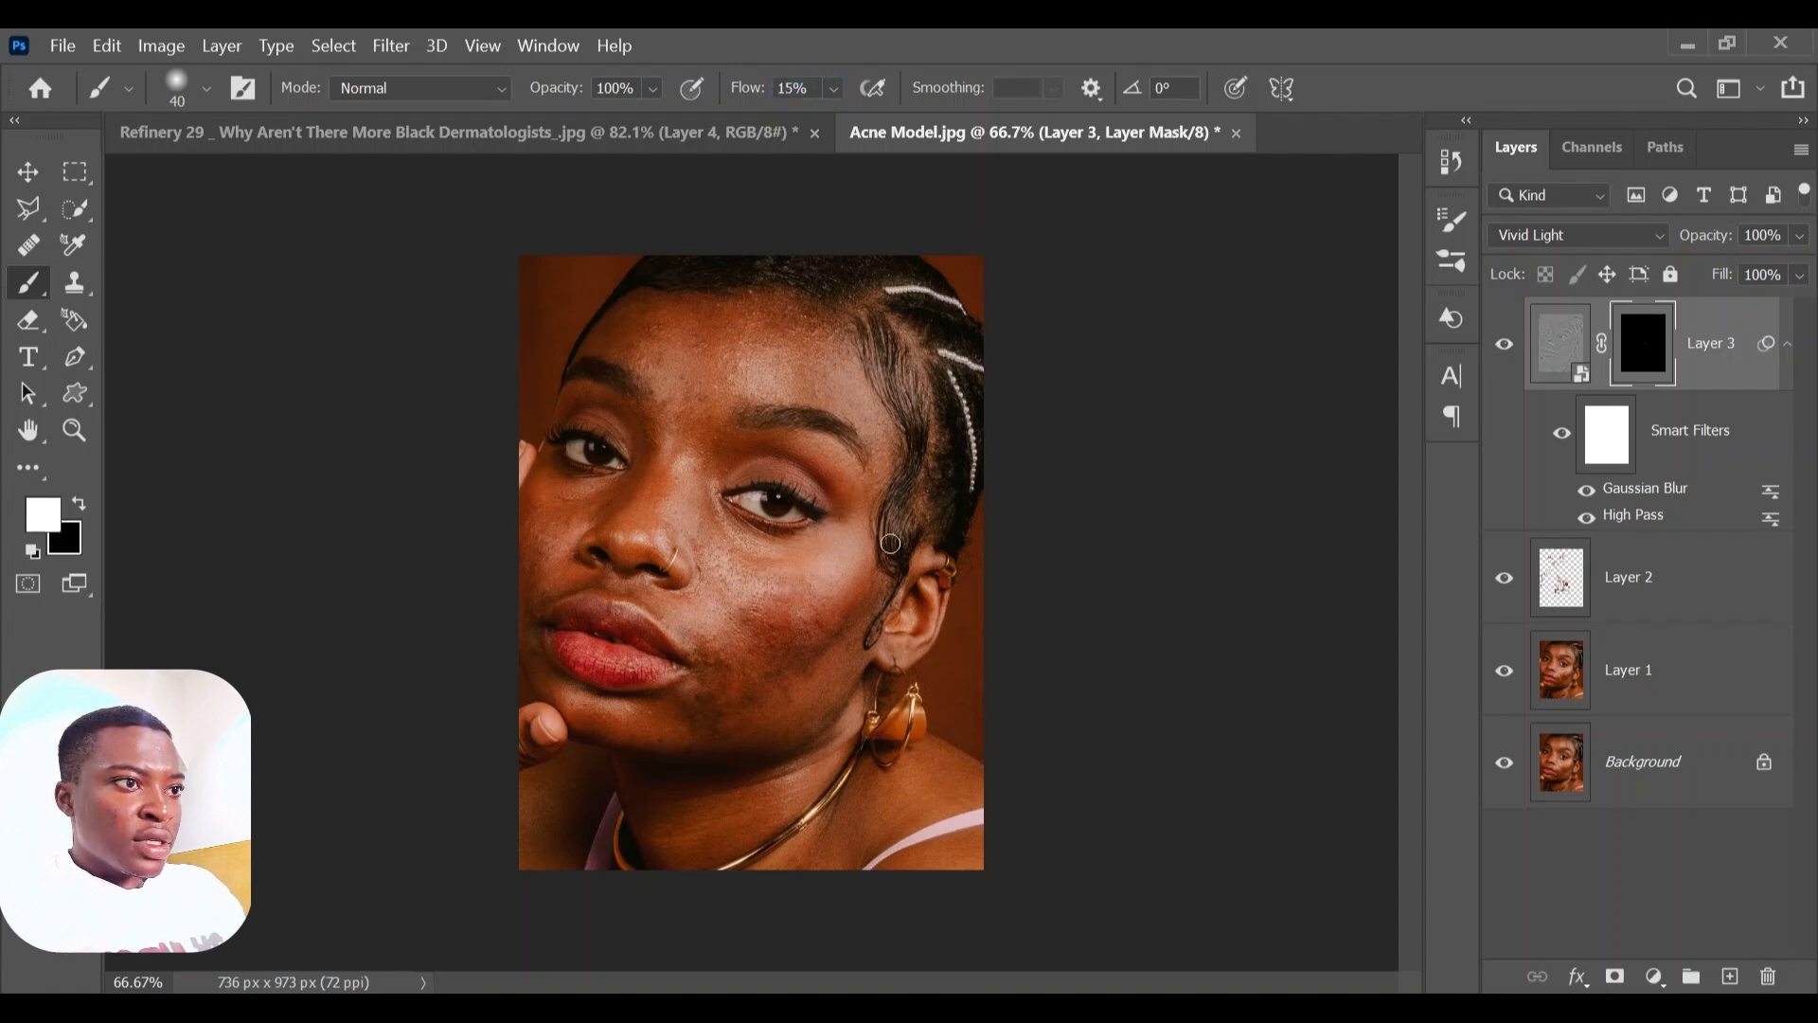
pyautogui.press('z')
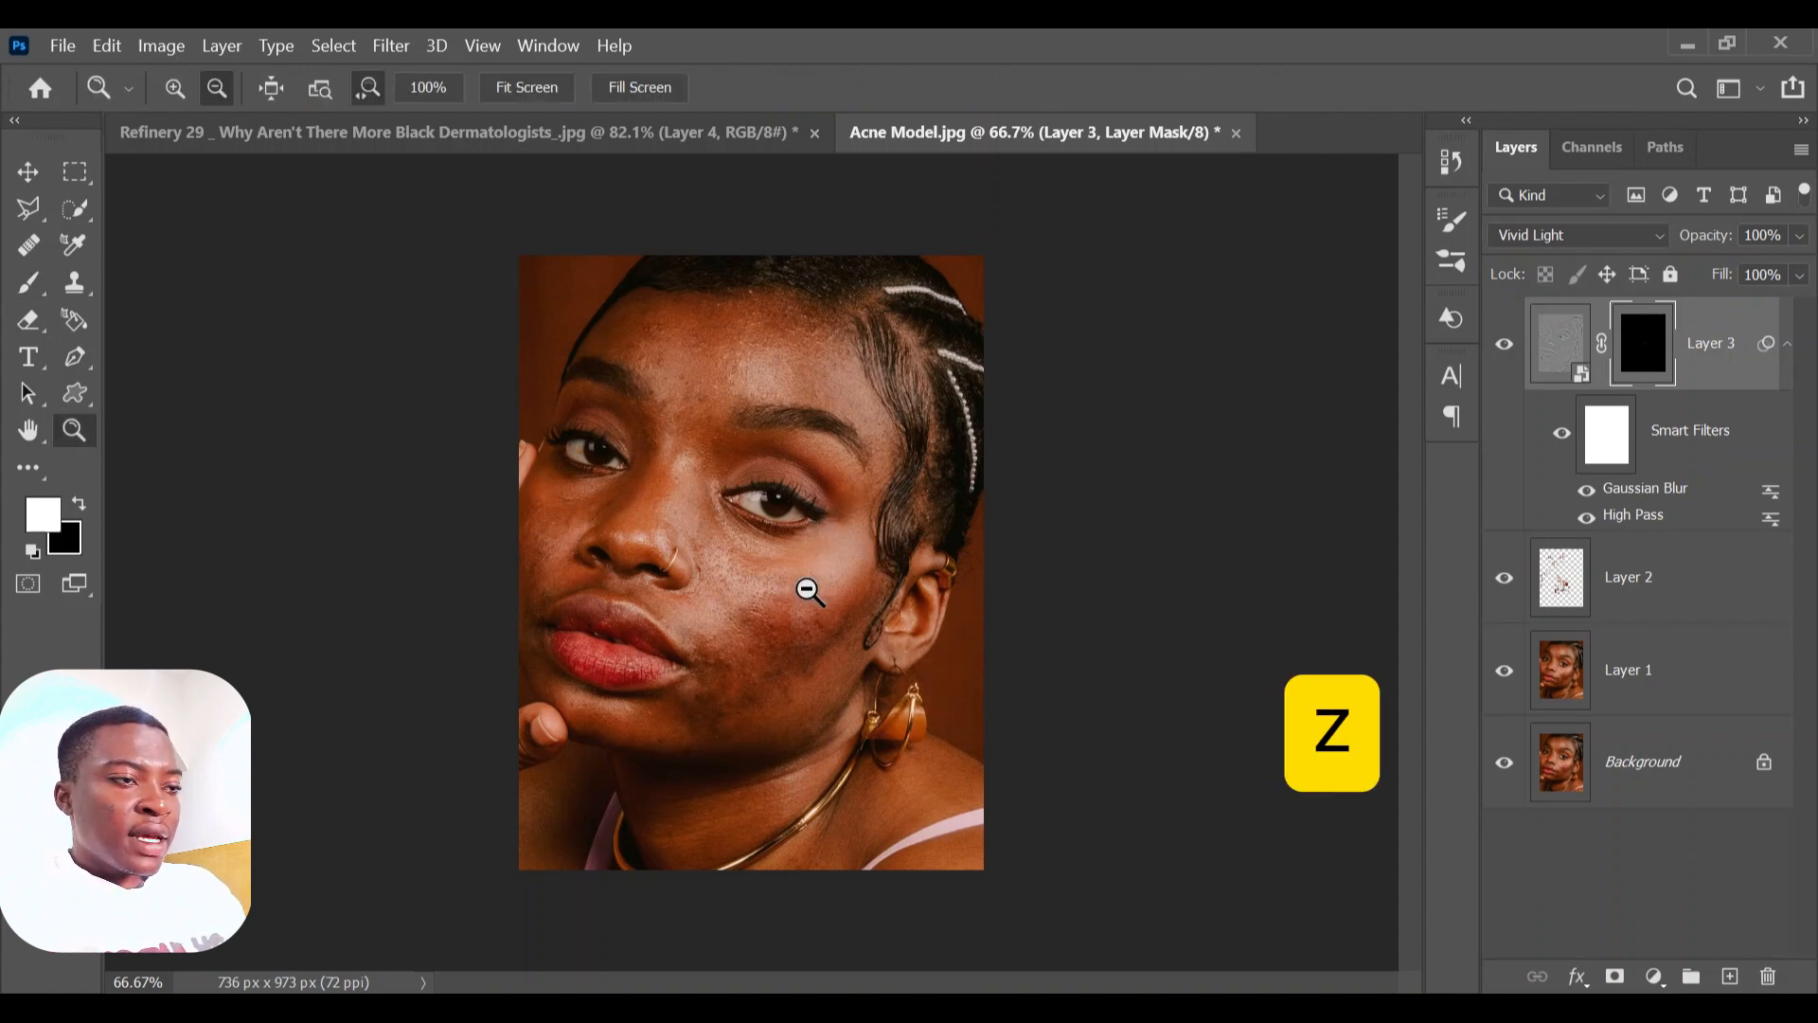
# - Paint white on Layer 3's mask over the blemished cheek to bring in the skin smoothing
pyautogui.moveTo(768, 620); pyautogui.dragTo(865, 613)
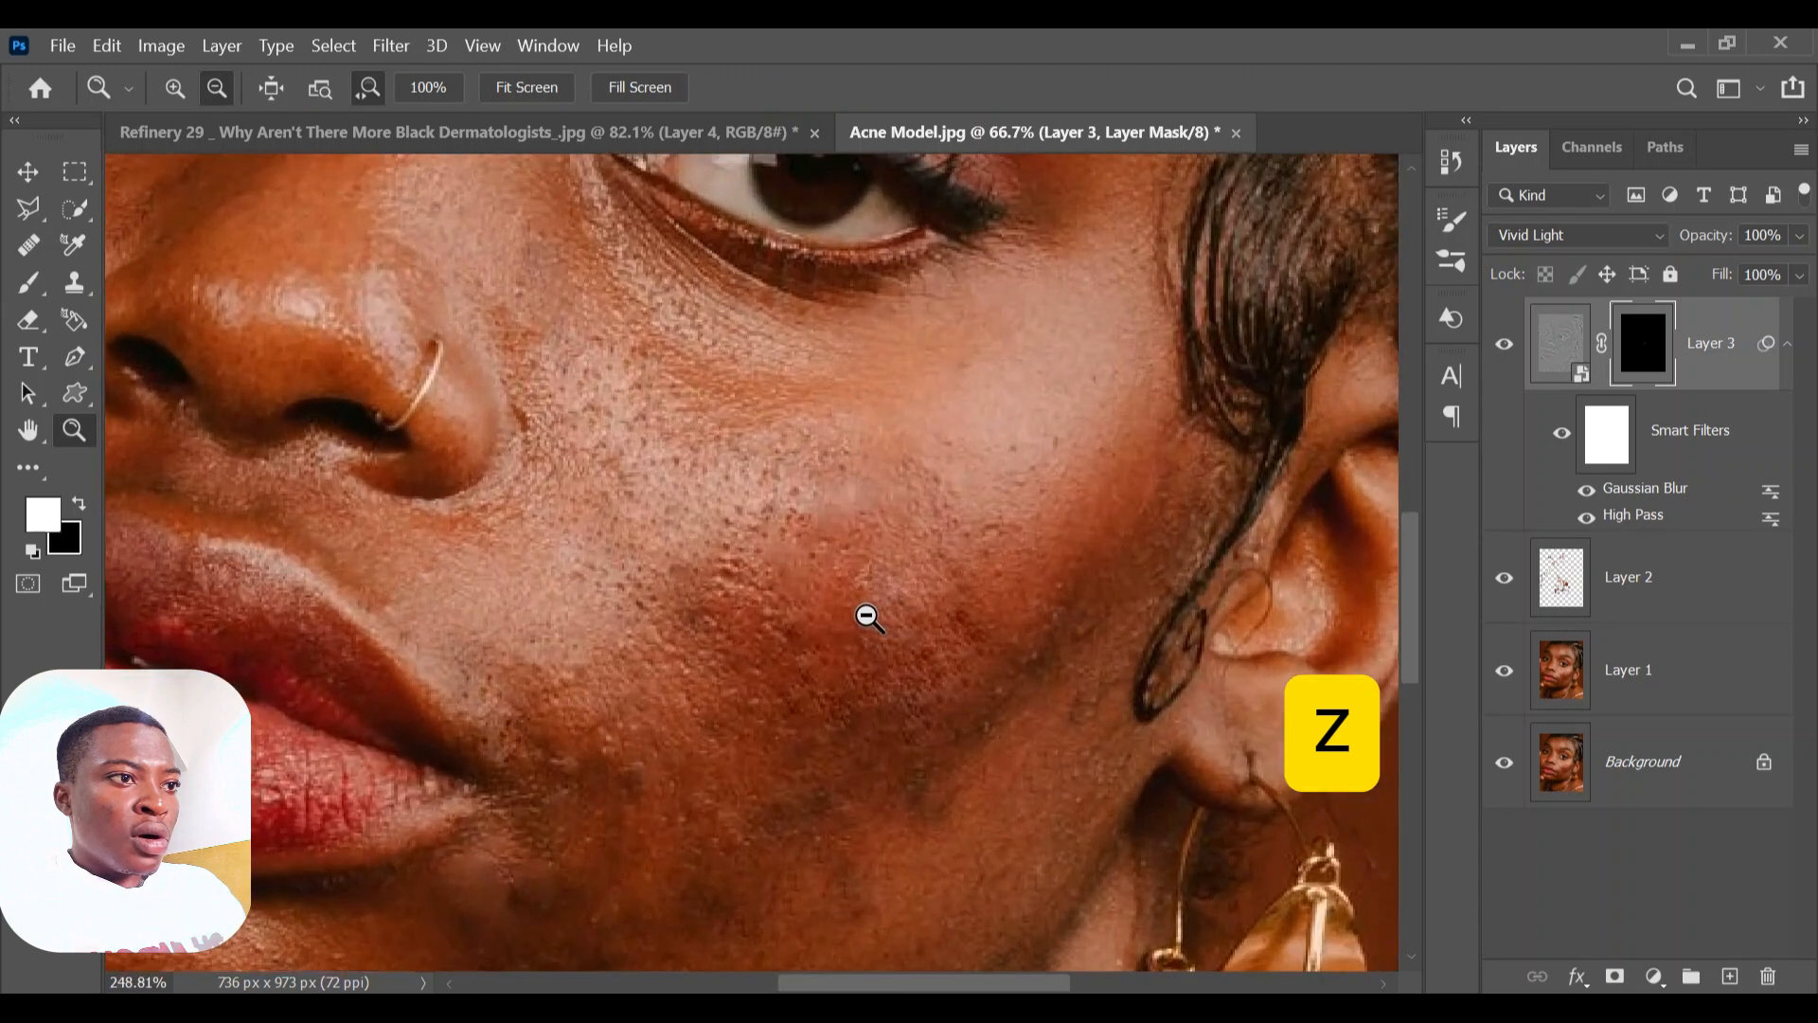
pyautogui.scroll(-2, 864, 614)
pyautogui.scroll(-1, 863, 614)
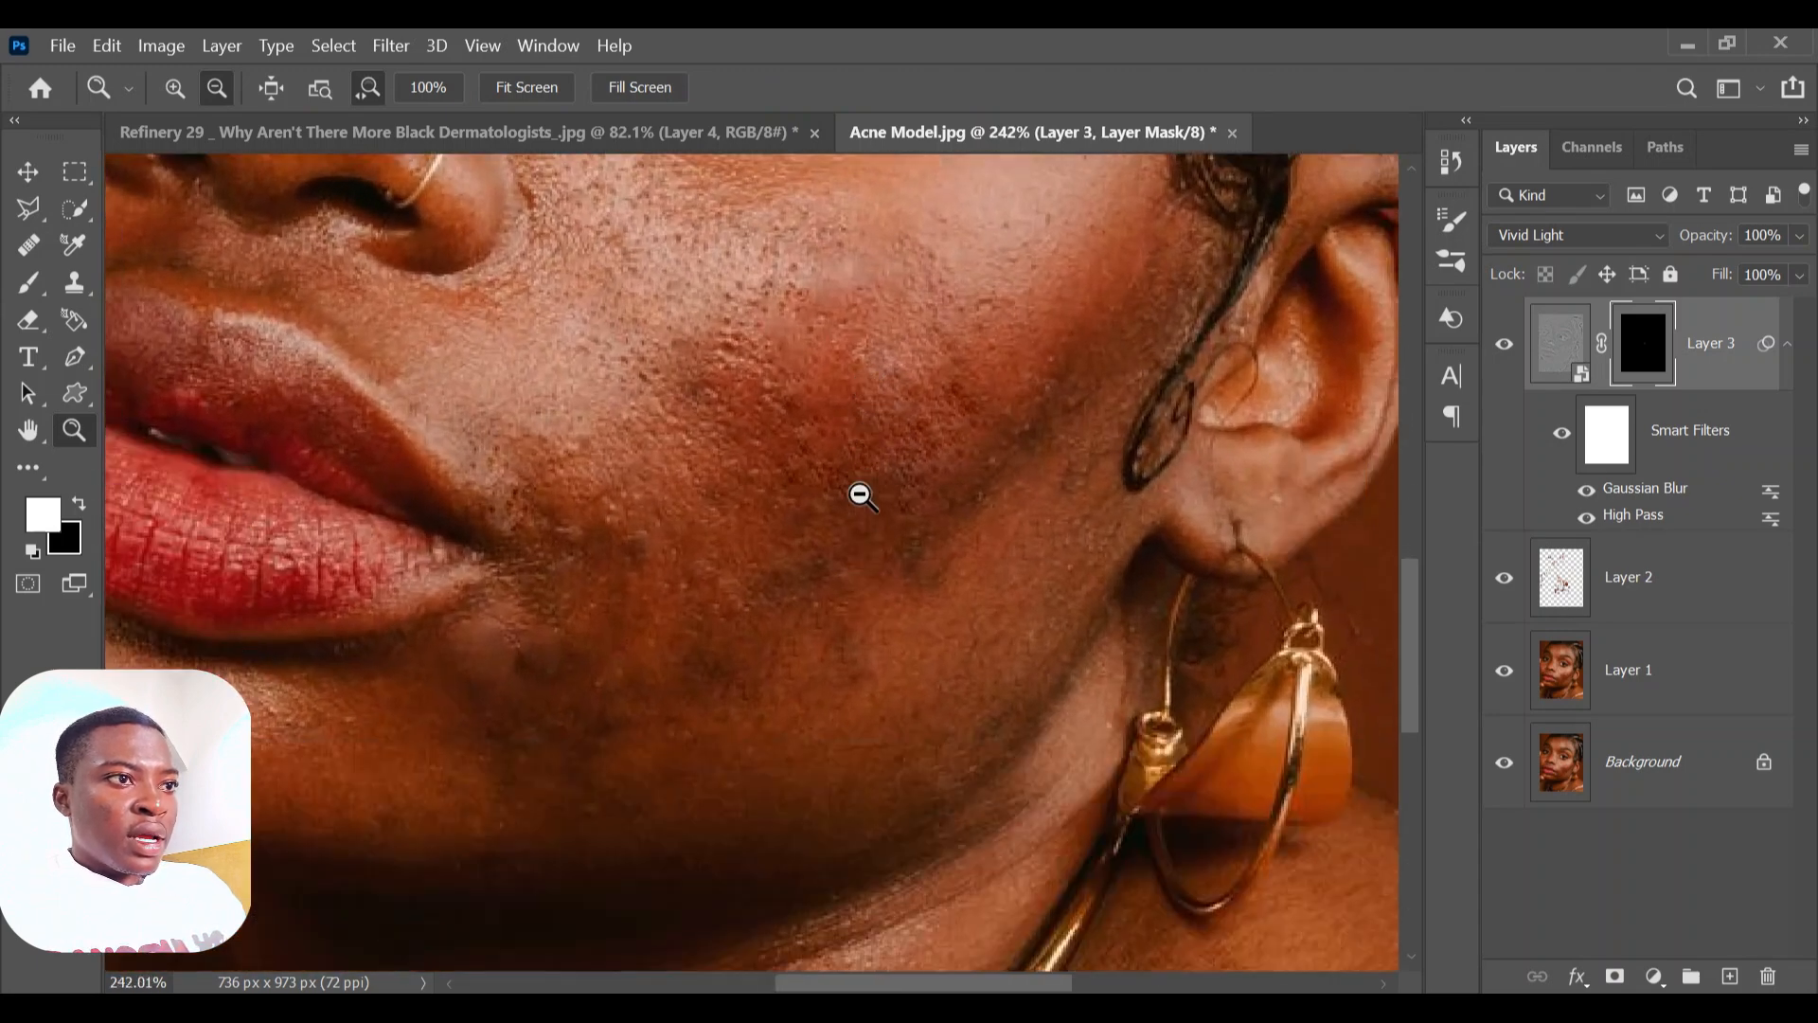
pyautogui.click(29, 286)
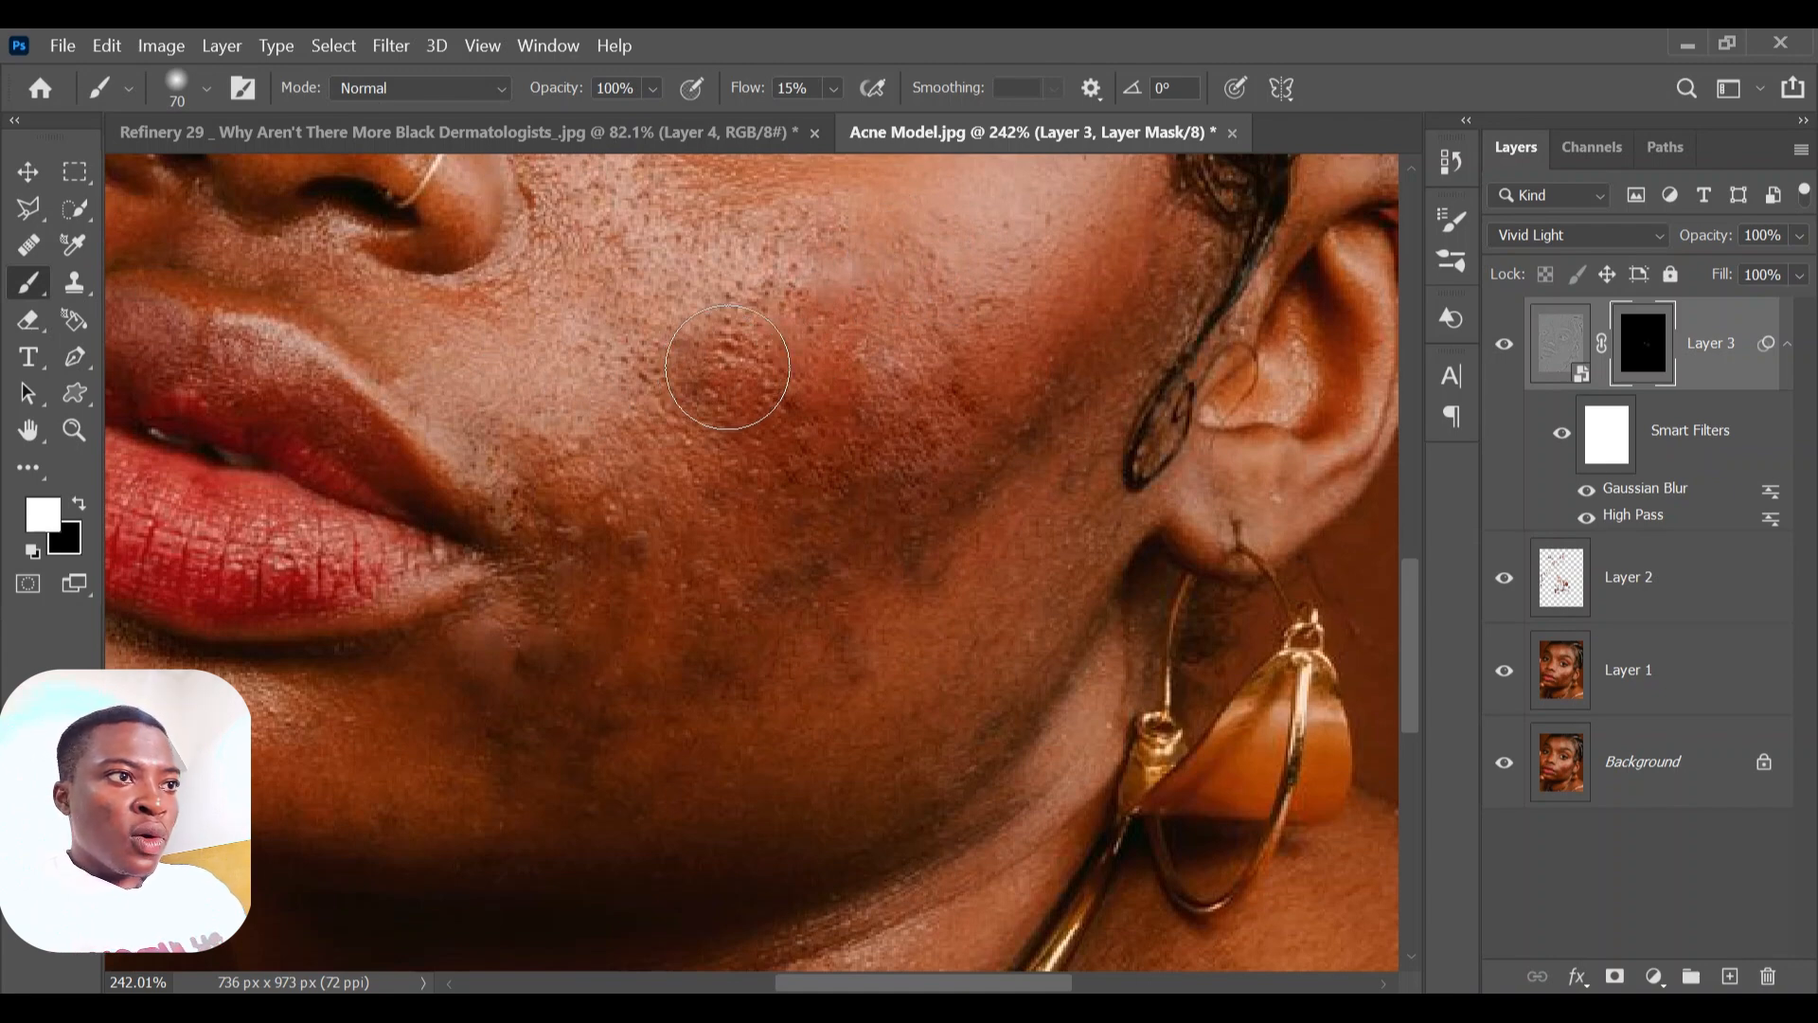
pyautogui.moveTo(701, 362)
pyautogui.mouseDown()
pyautogui.moveTo(736, 262)
pyautogui.moveTo(663, 414)
pyautogui.moveTo(741, 282)
pyautogui.moveTo(710, 531)
pyautogui.moveTo(692, 303)
pyautogui.moveTo(906, 425)
pyautogui.moveTo(783, 558)
pyautogui.mouseUp()
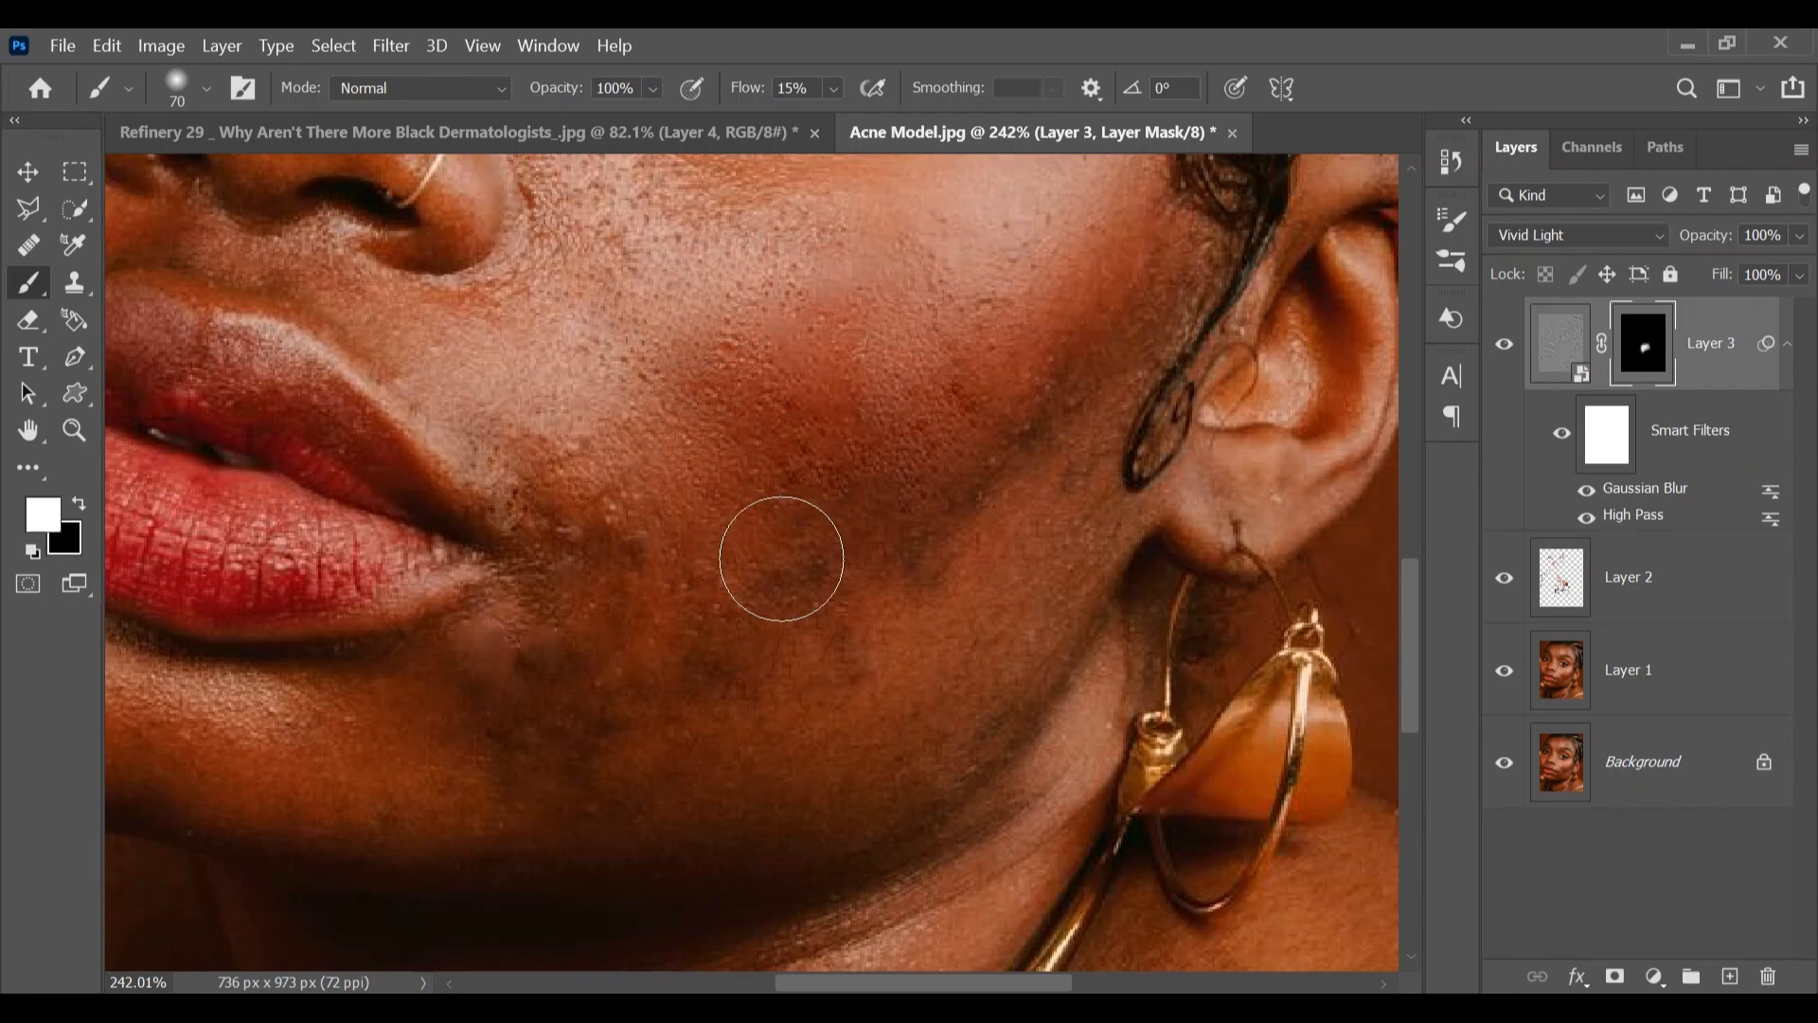
# - Extend the white painting on Layer 3's mask over the lower cheek, jawline and chin near the mouth
pyautogui.scroll(-5, 593, 421)
pyautogui.scroll(4, 654, 364)
pyautogui.hscroll(2, 757, 530)
pyautogui.scroll(-3, 727, 532)
pyautogui.moveTo(611, 572)
pyautogui.mouseDown()
pyautogui.moveTo(394, 577)
pyautogui.moveTo(893, 477)
pyautogui.moveTo(881, 365)
pyautogui.moveTo(594, 523)
pyautogui.mouseUp()
pyautogui.scroll(3, 530, 501)
pyautogui.scroll(3, 480, 426)
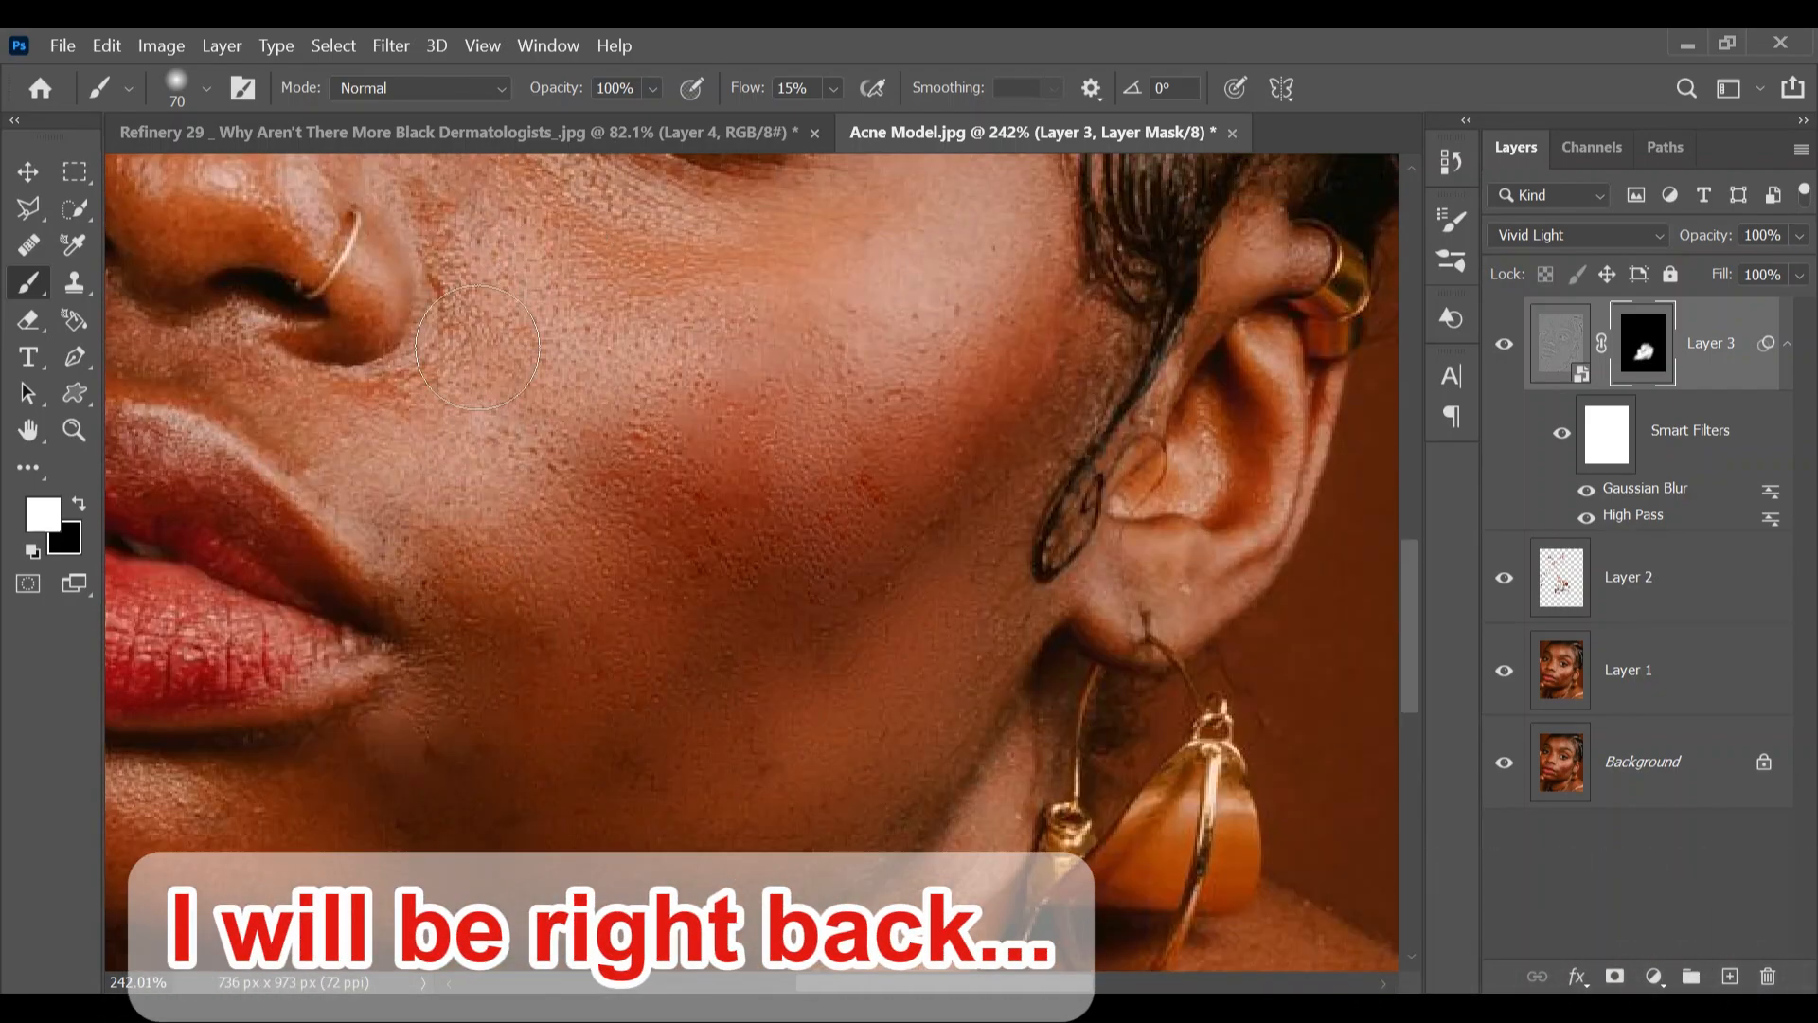
# - Paint white on Layer 3's mask over the cheek on the far side of the nose
pyautogui.scroll(7, 867, 587)
pyautogui.hscroll(-10, 870, 414)
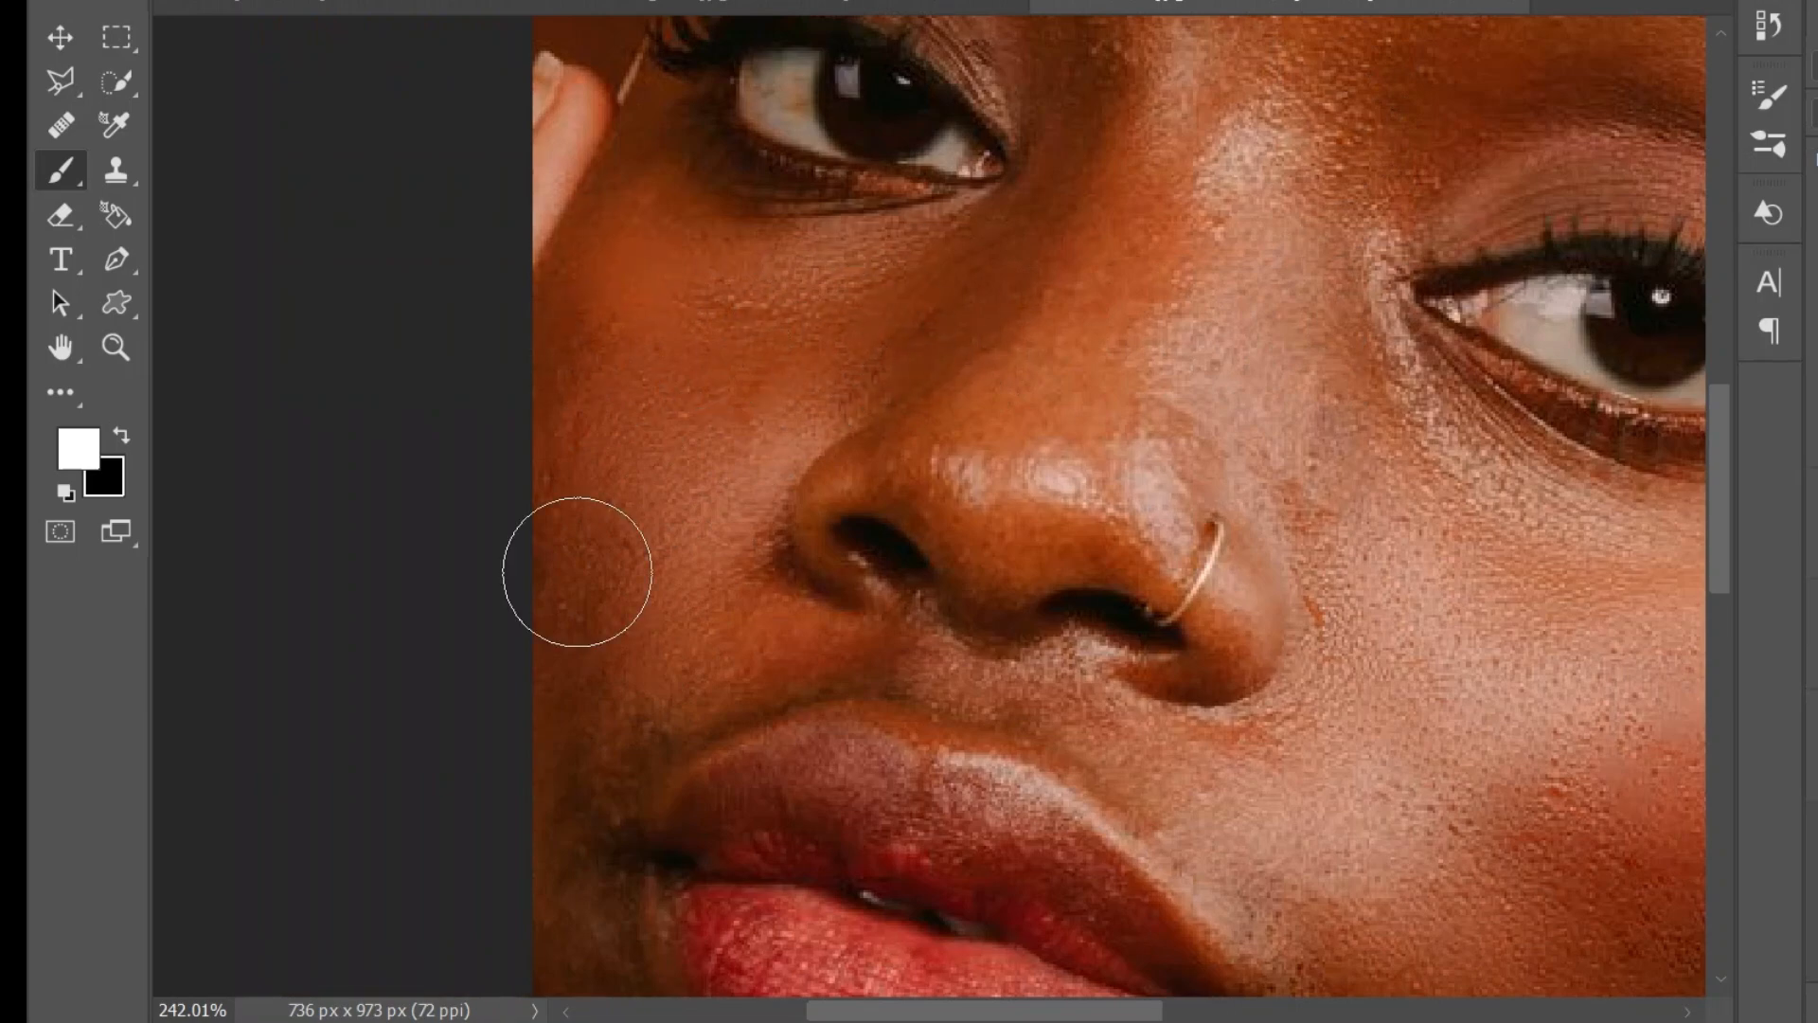
pyautogui.scroll(-6, 577, 568)
pyautogui.scroll(1, 1108, 670)
pyautogui.scroll(8, 1177, 202)
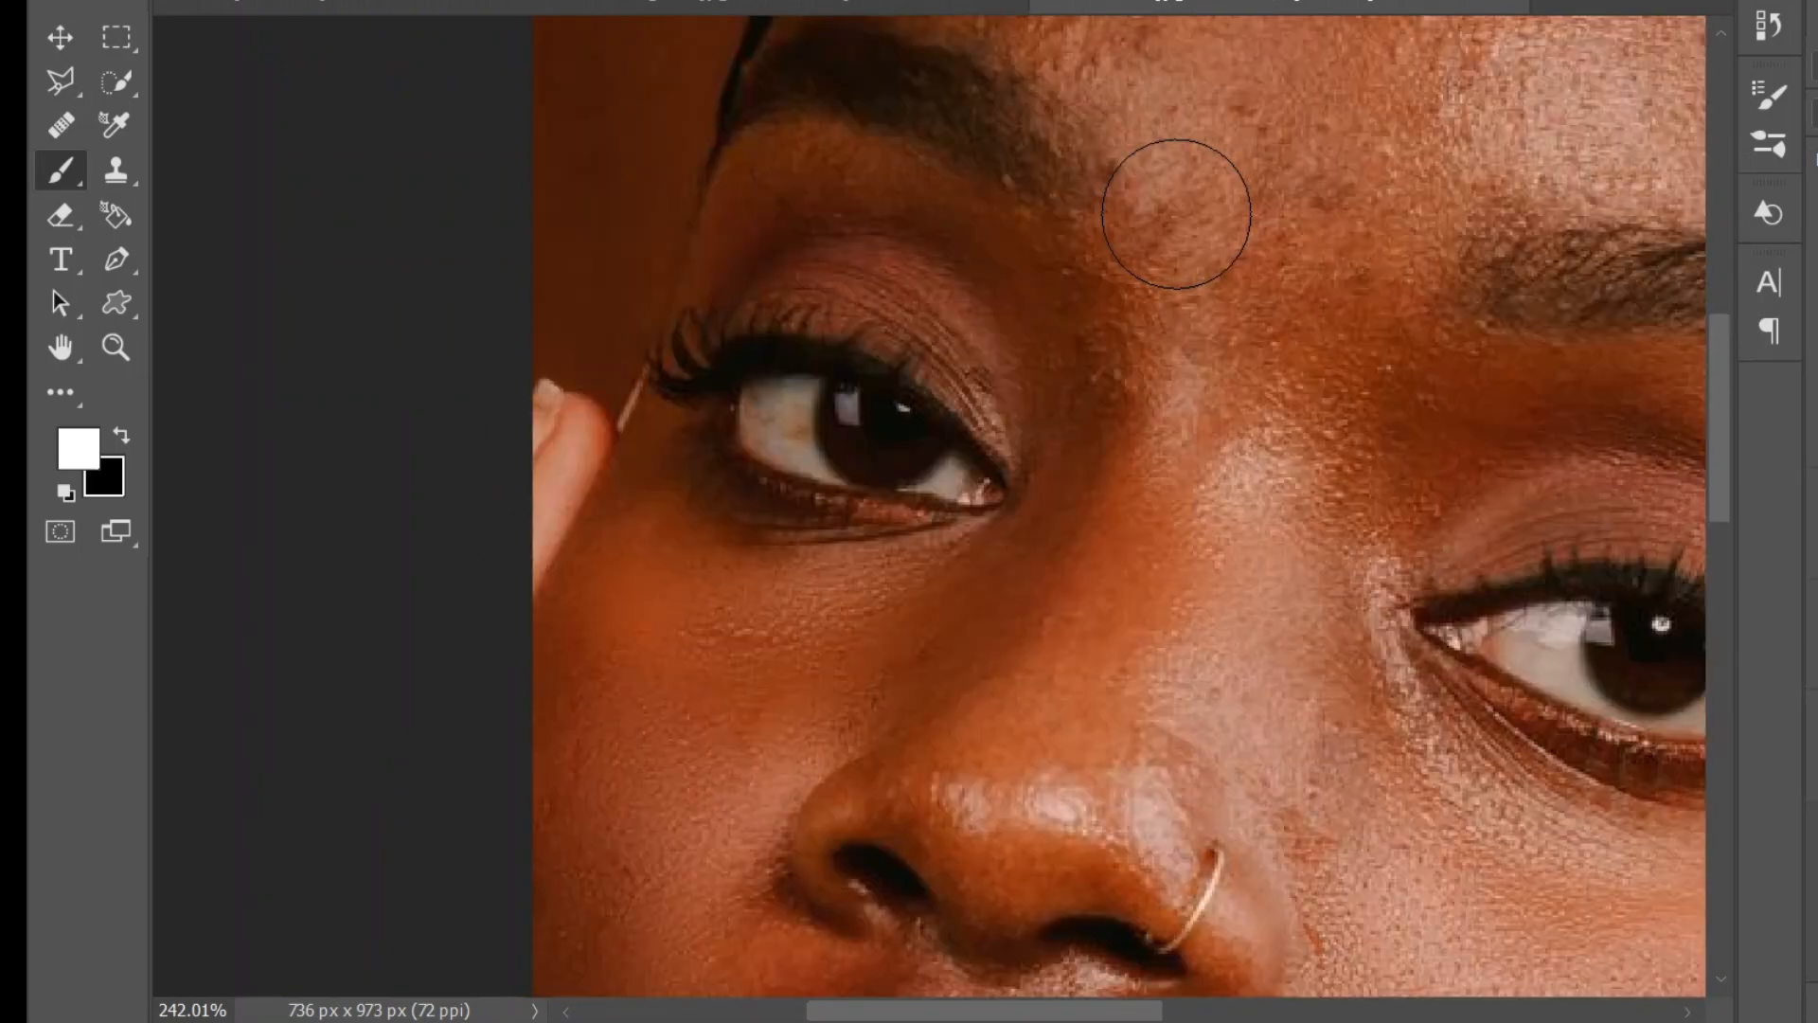
# - Paint white on Layer 3's mask across the forehead and the skin above the eyebrows
pyautogui.scroll(3, 1270, 162)
pyautogui.hscroll(4, 1022, 414)
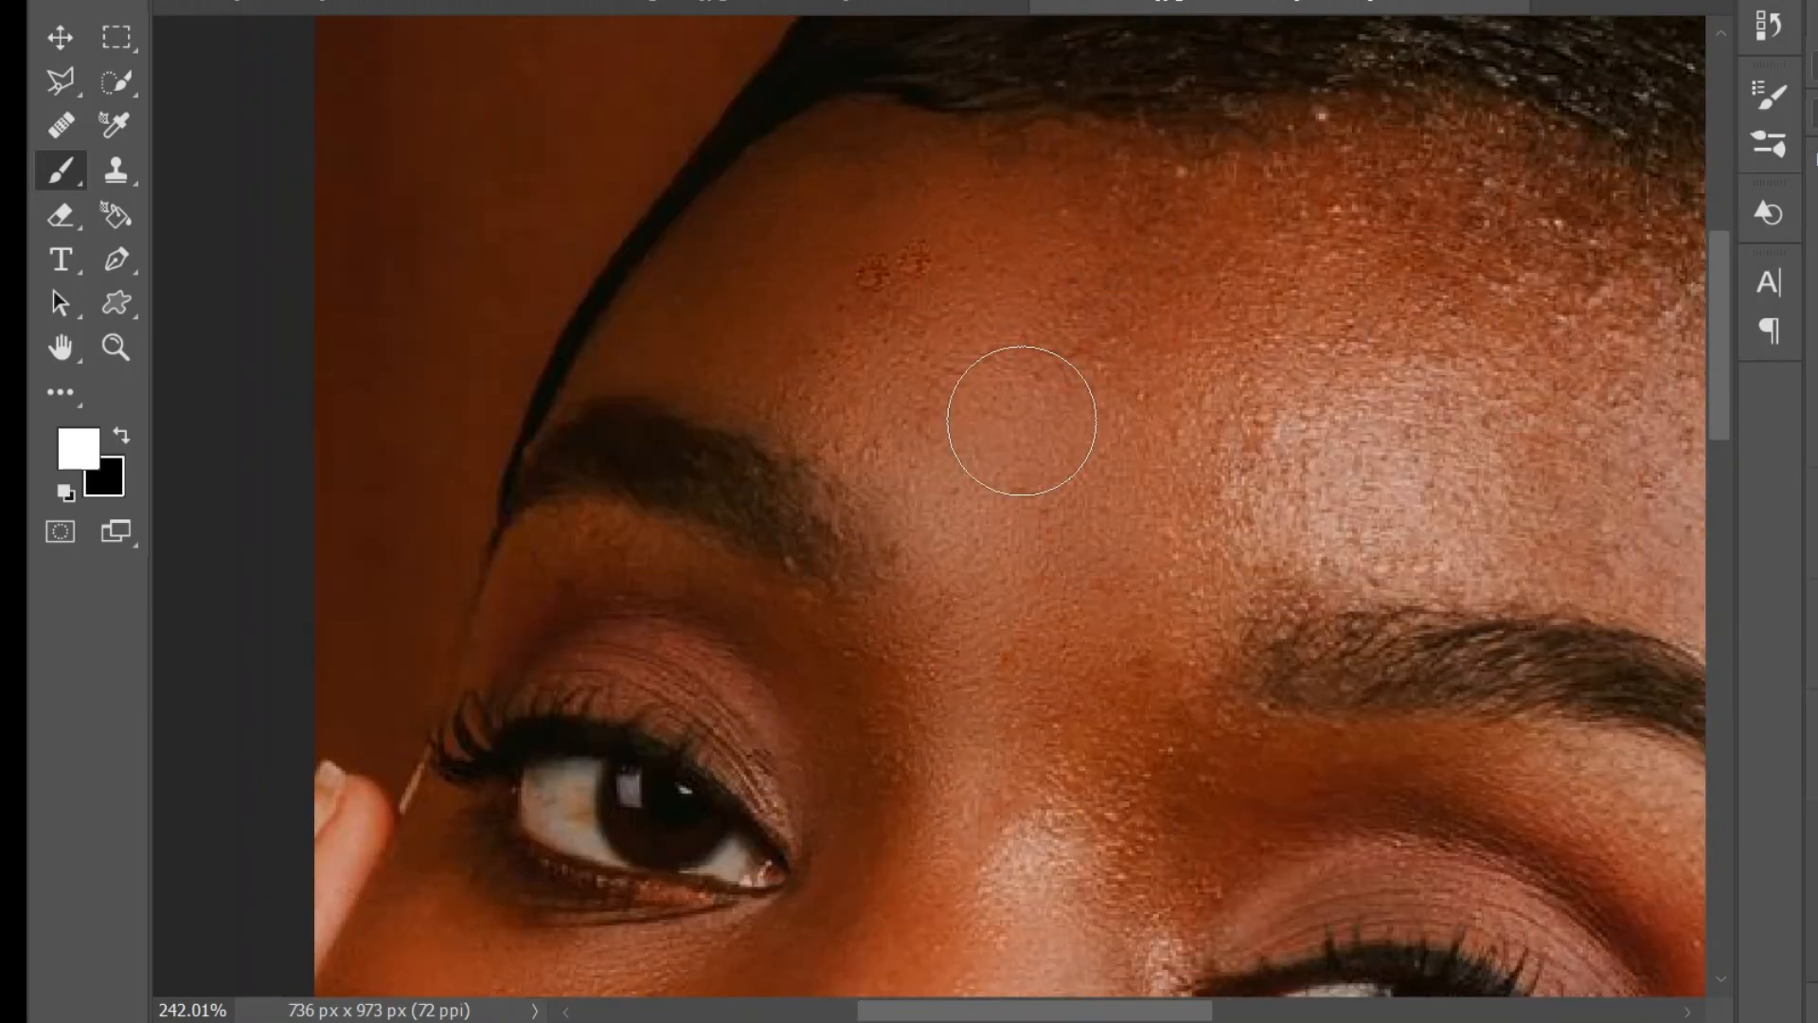
pyautogui.hscroll(5, 1543, 211)
pyautogui.scroll(-3, 916, 289)
pyautogui.hscroll(-4, 917, 289)
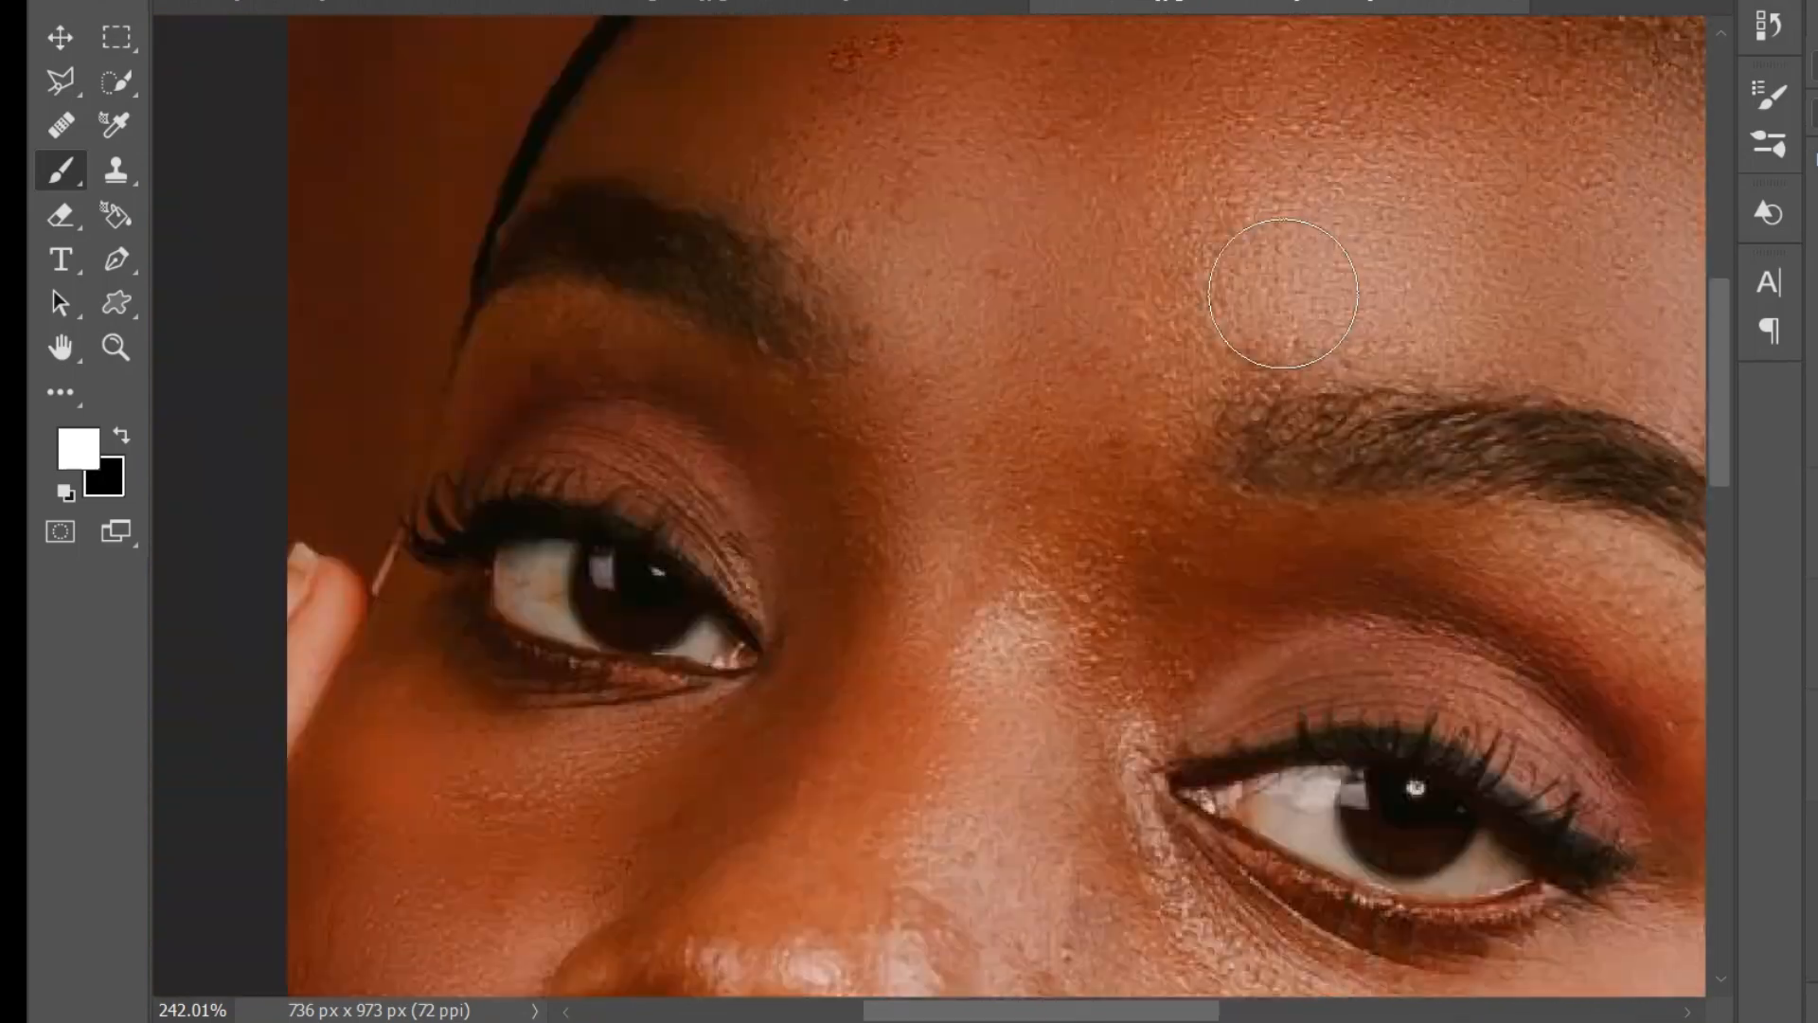
# - Finish painting Layer 3's mask over the nose, nose bridge and under-eye skin, and return to the full portrait view
pyautogui.hscroll(6, 1198, 560)
pyautogui.scroll(-10, 1077, 467)
pyautogui.scroll(6, 737, 581)
pyautogui.hscroll(-3, 1010, 357)
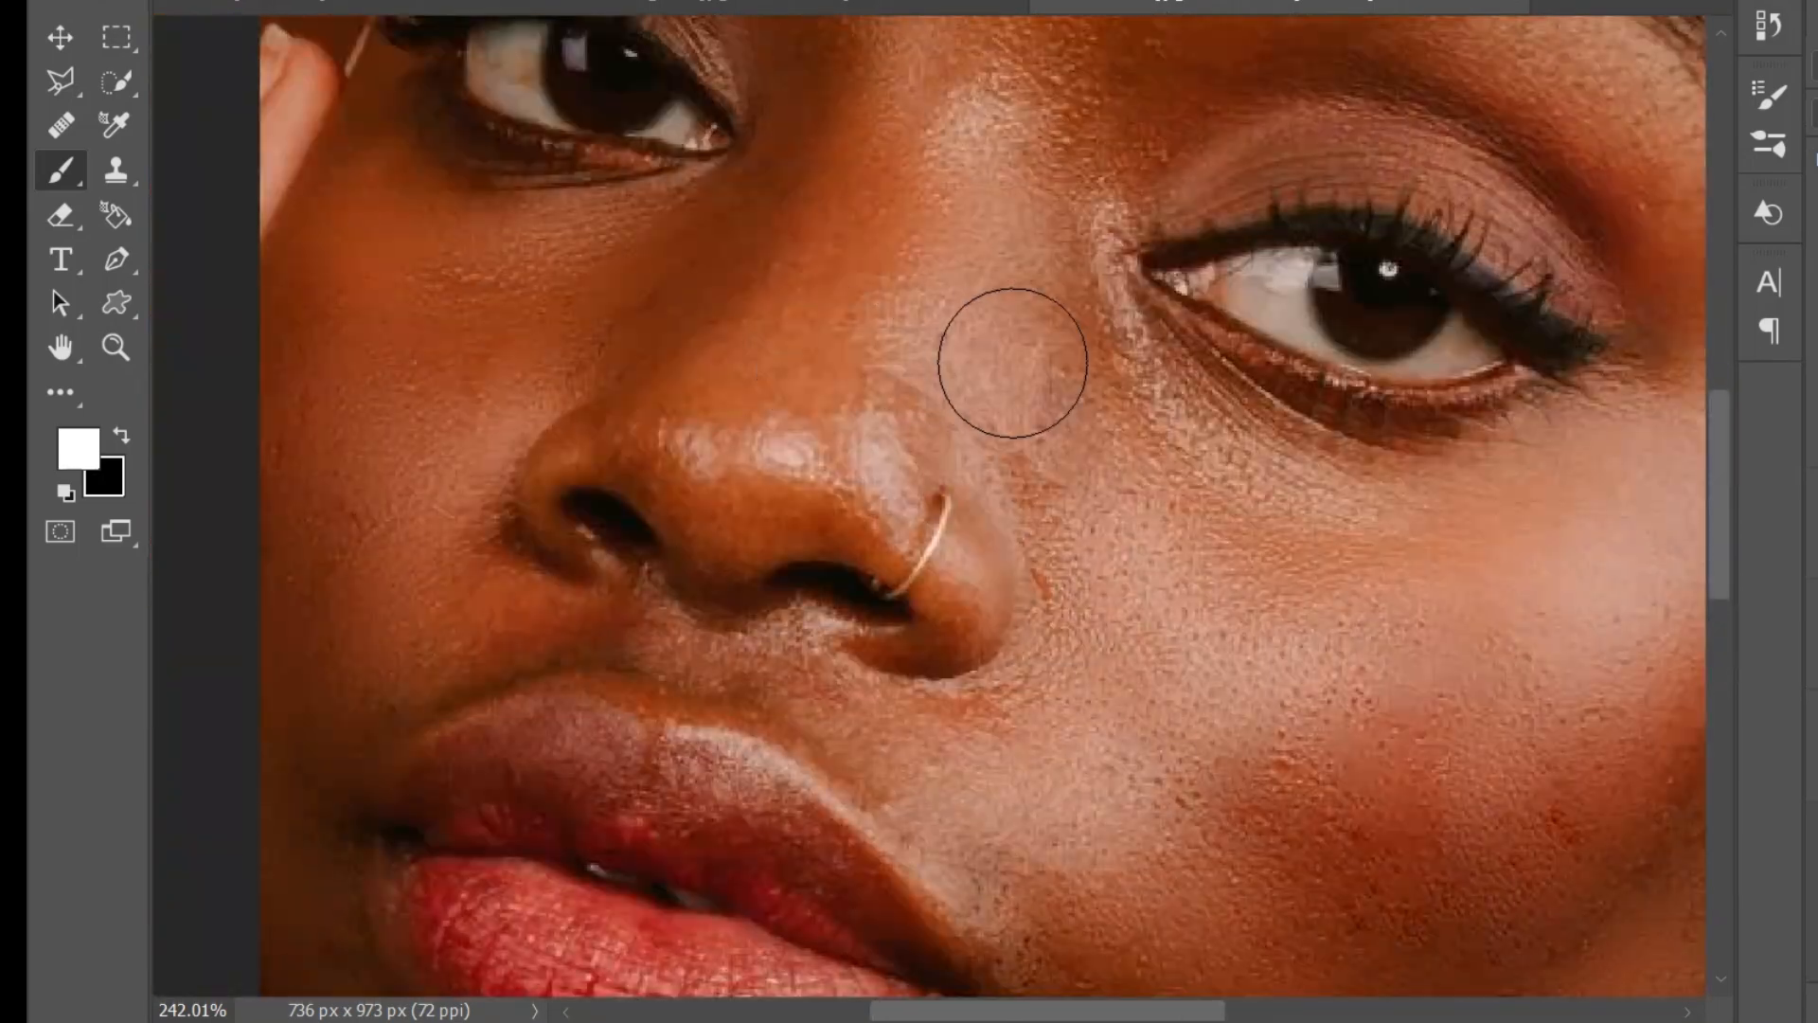
pyautogui.hscroll(-1, 1095, 540)
pyautogui.scroll(4, 1039, 804)
pyautogui.scroll(-9, 1080, 195)
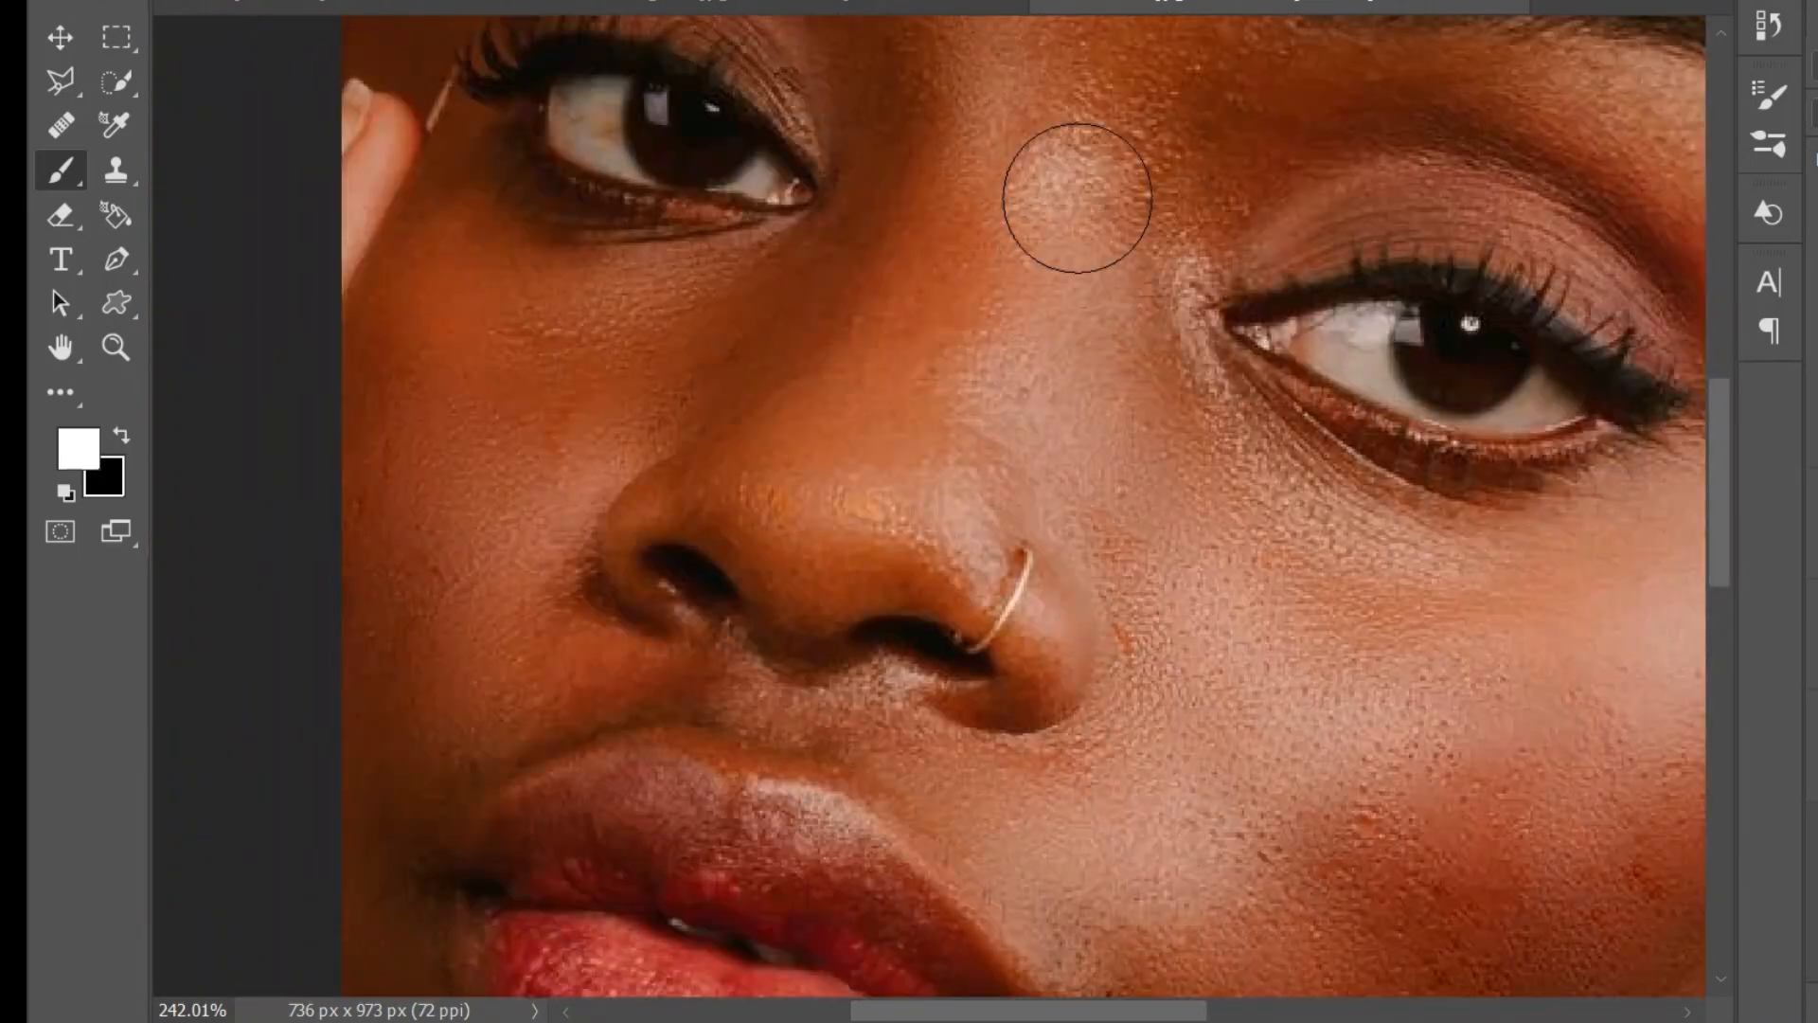
pyautogui.press('z')
pyautogui.click(1184, 266)
pyautogui.click(1183, 267)
pyautogui.click(1185, 266)
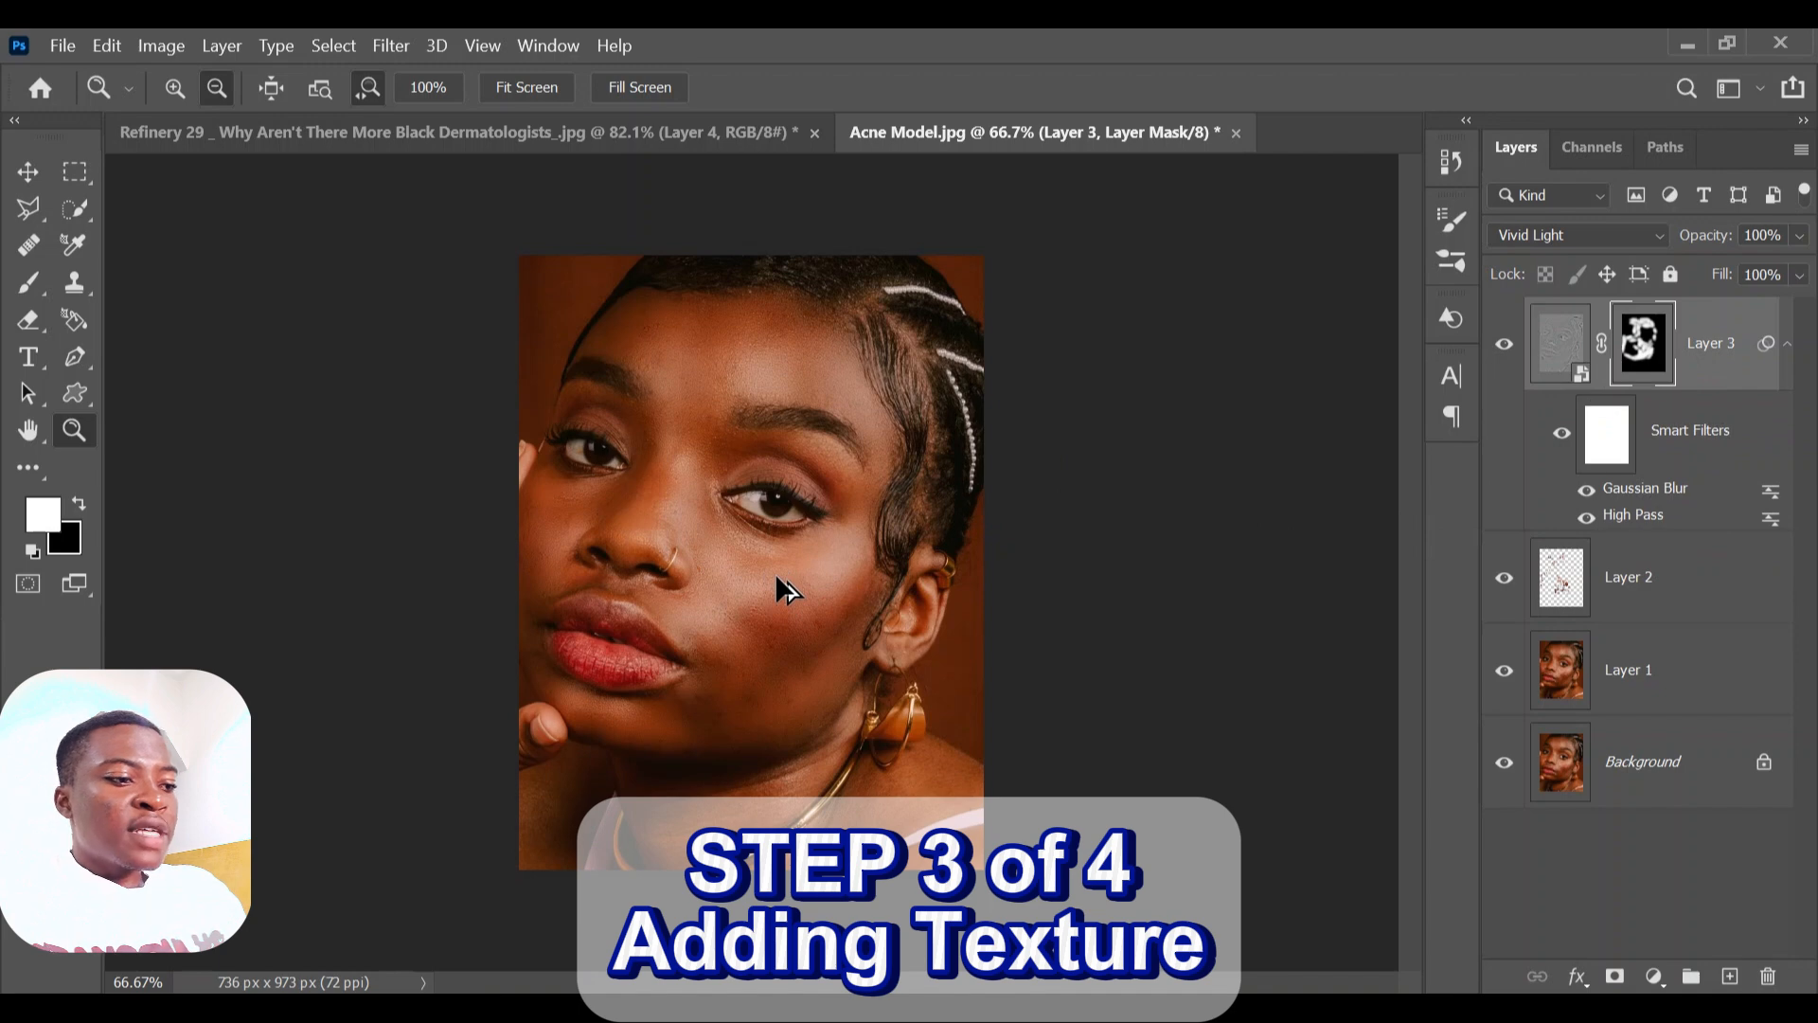
# - Stamp all visible layers into a new top layer and open it in the Camera Raw Filter
pyautogui.hotkey('ctrl', 'shift', 'alt', 'e')
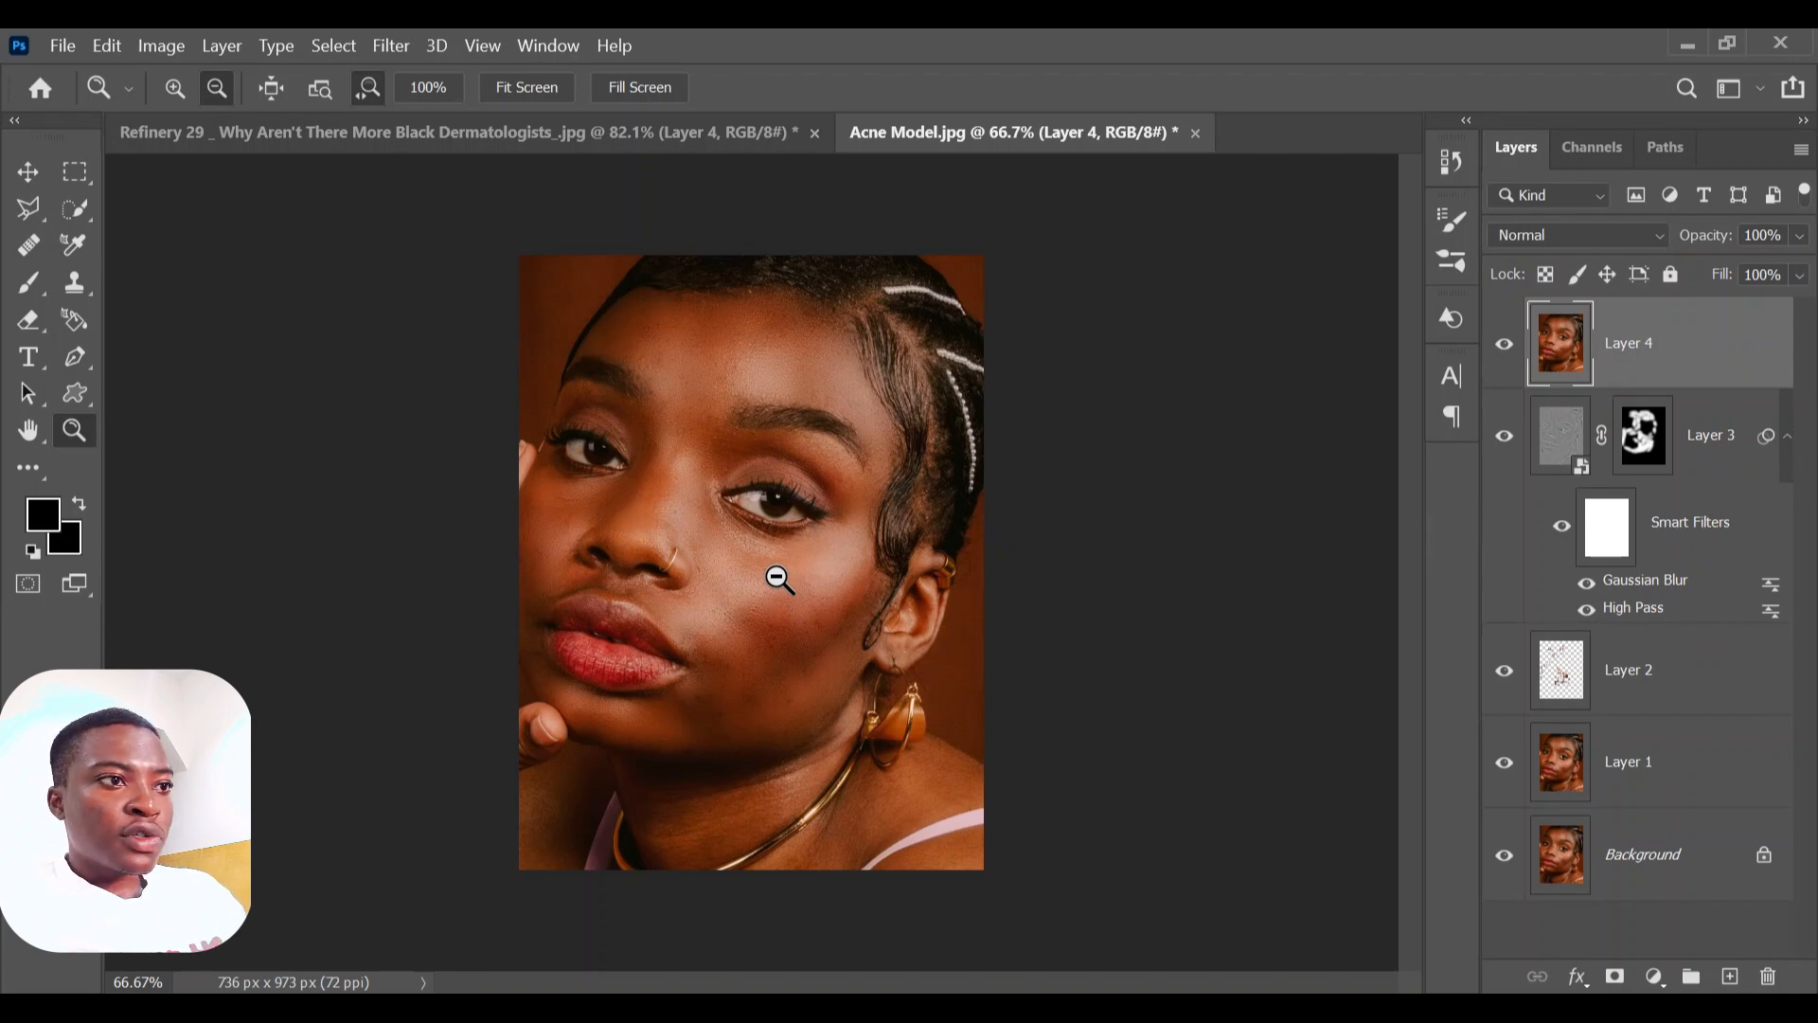
pyautogui.click(400, 53)
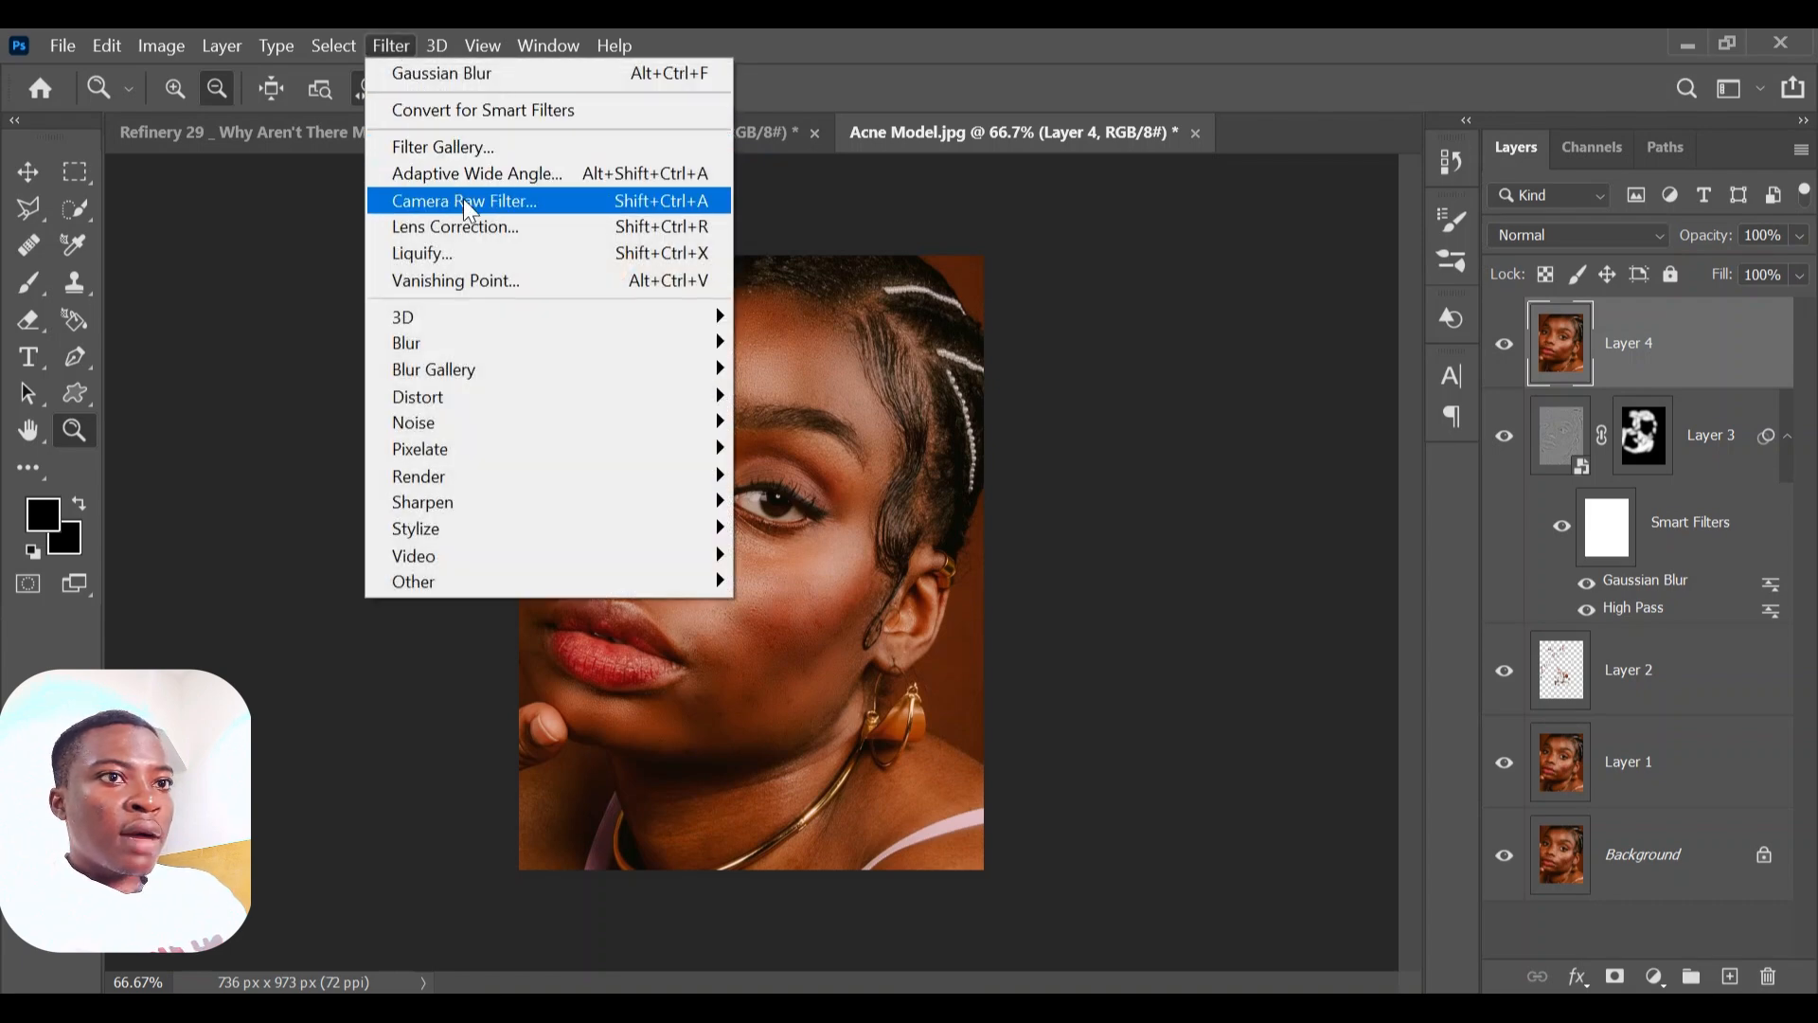
pyautogui.click(465, 201)
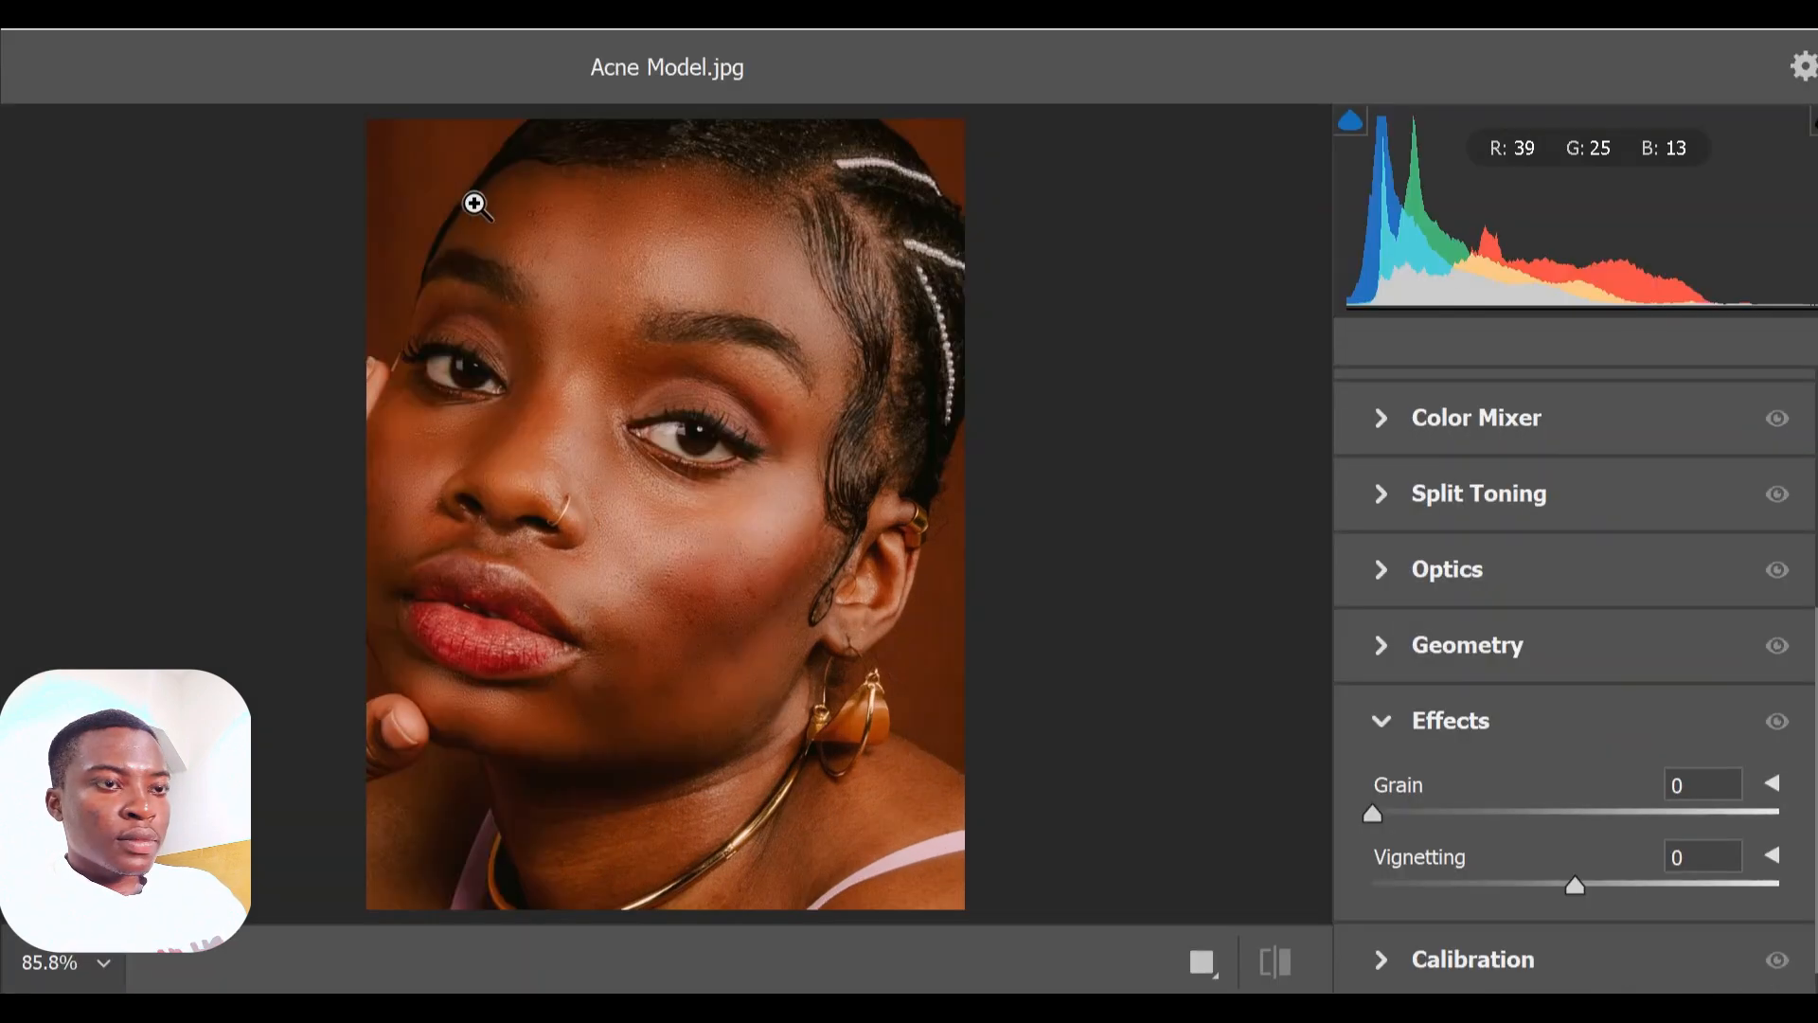
# - Set Clarity to +40 in the Basic adjustments of the Camera Raw Filter
pyautogui.scroll(5, 1541, 547)
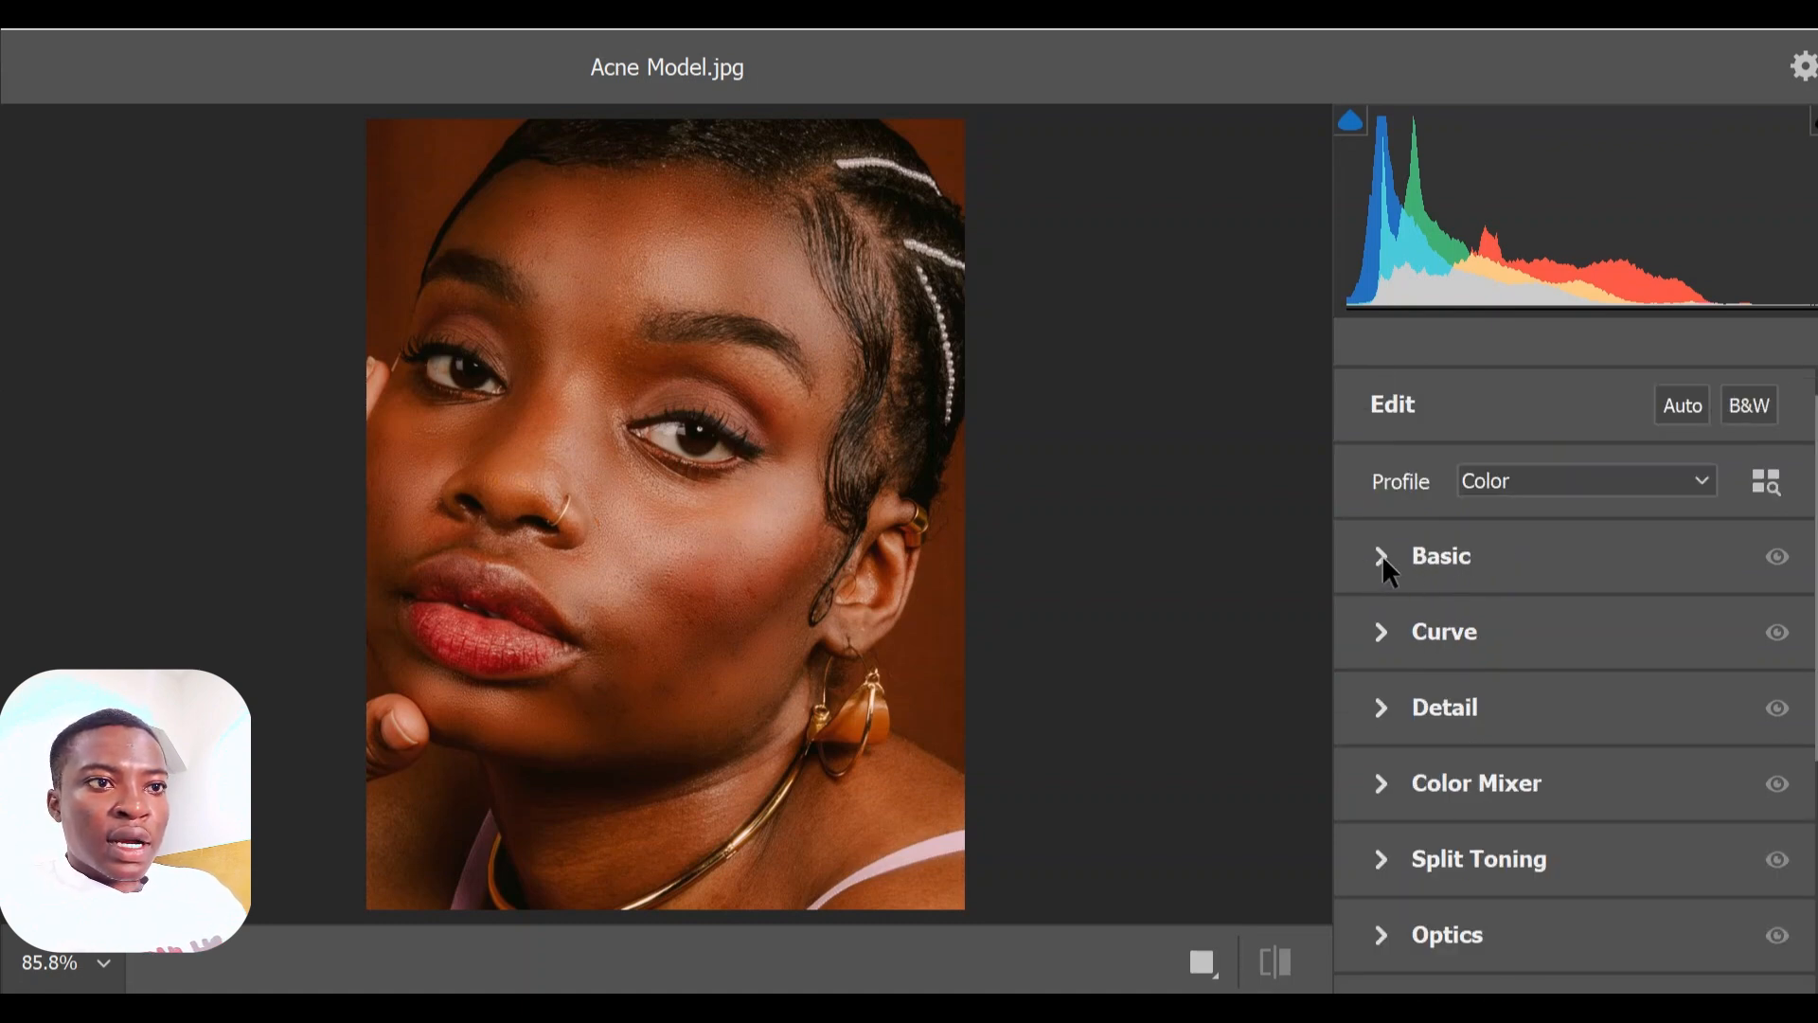
pyautogui.click(1382, 558)
pyautogui.scroll(-4, 1382, 561)
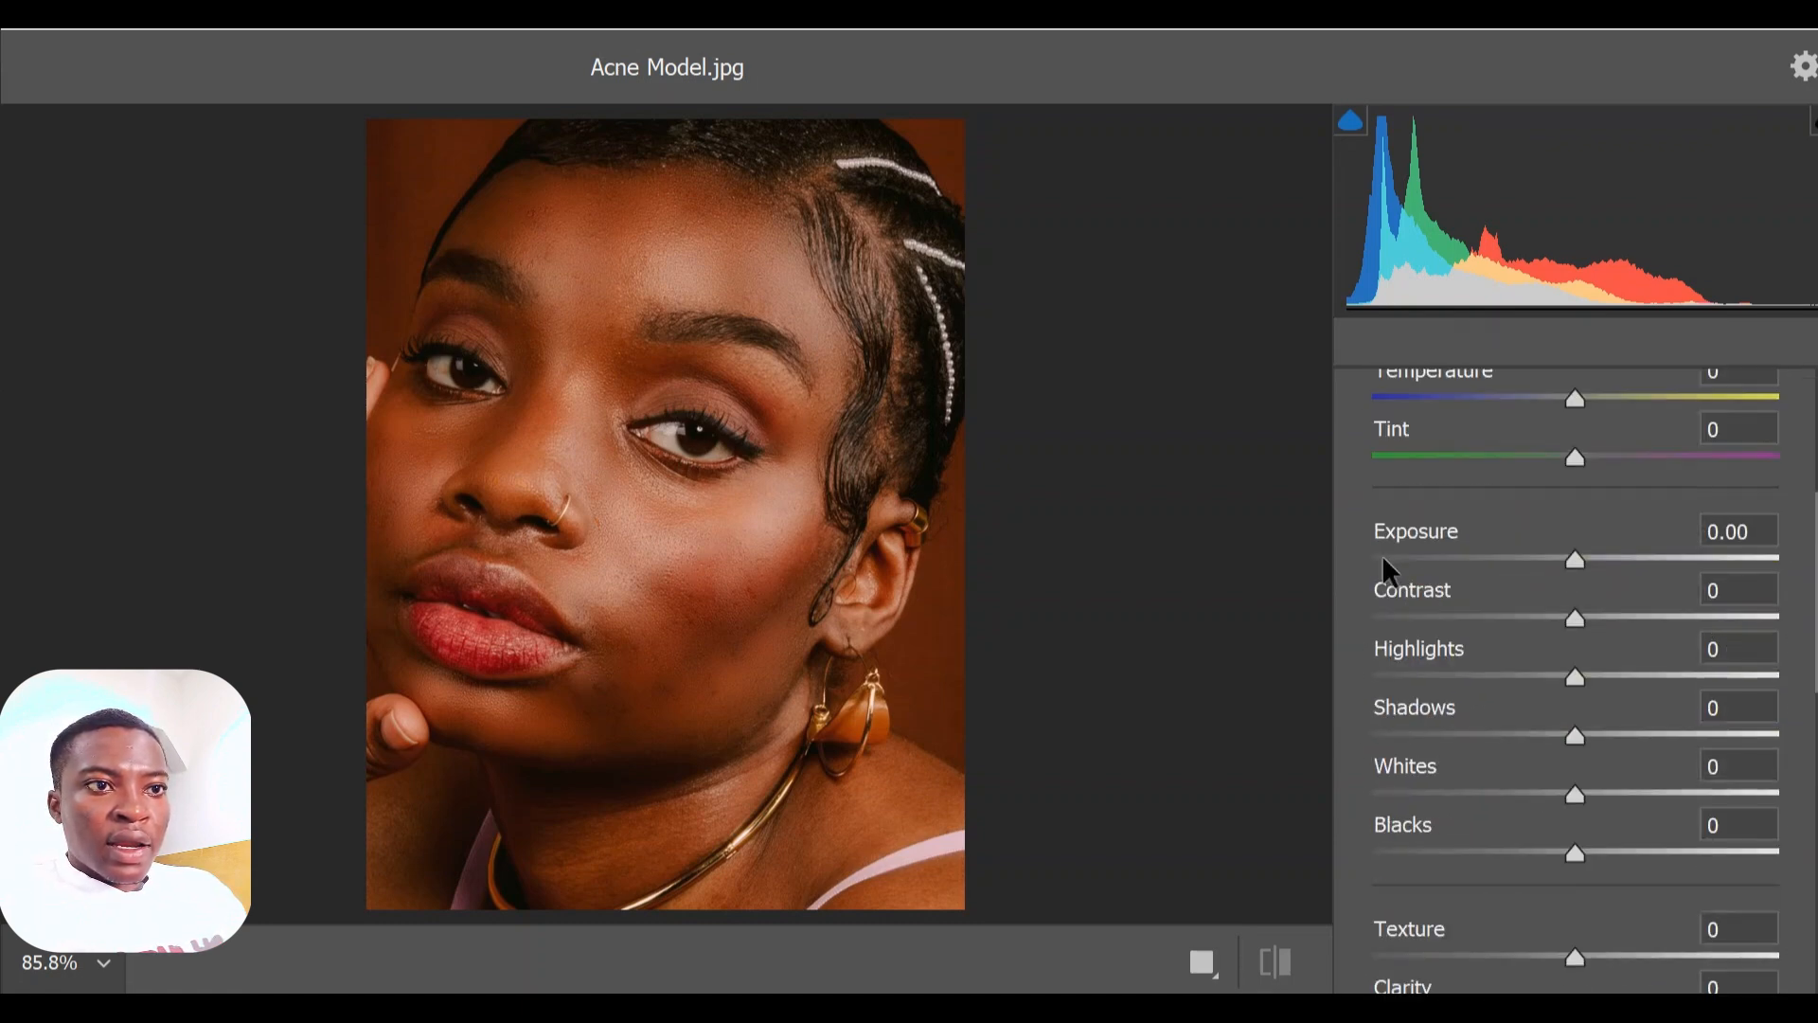
pyautogui.scroll(-5, 1421, 616)
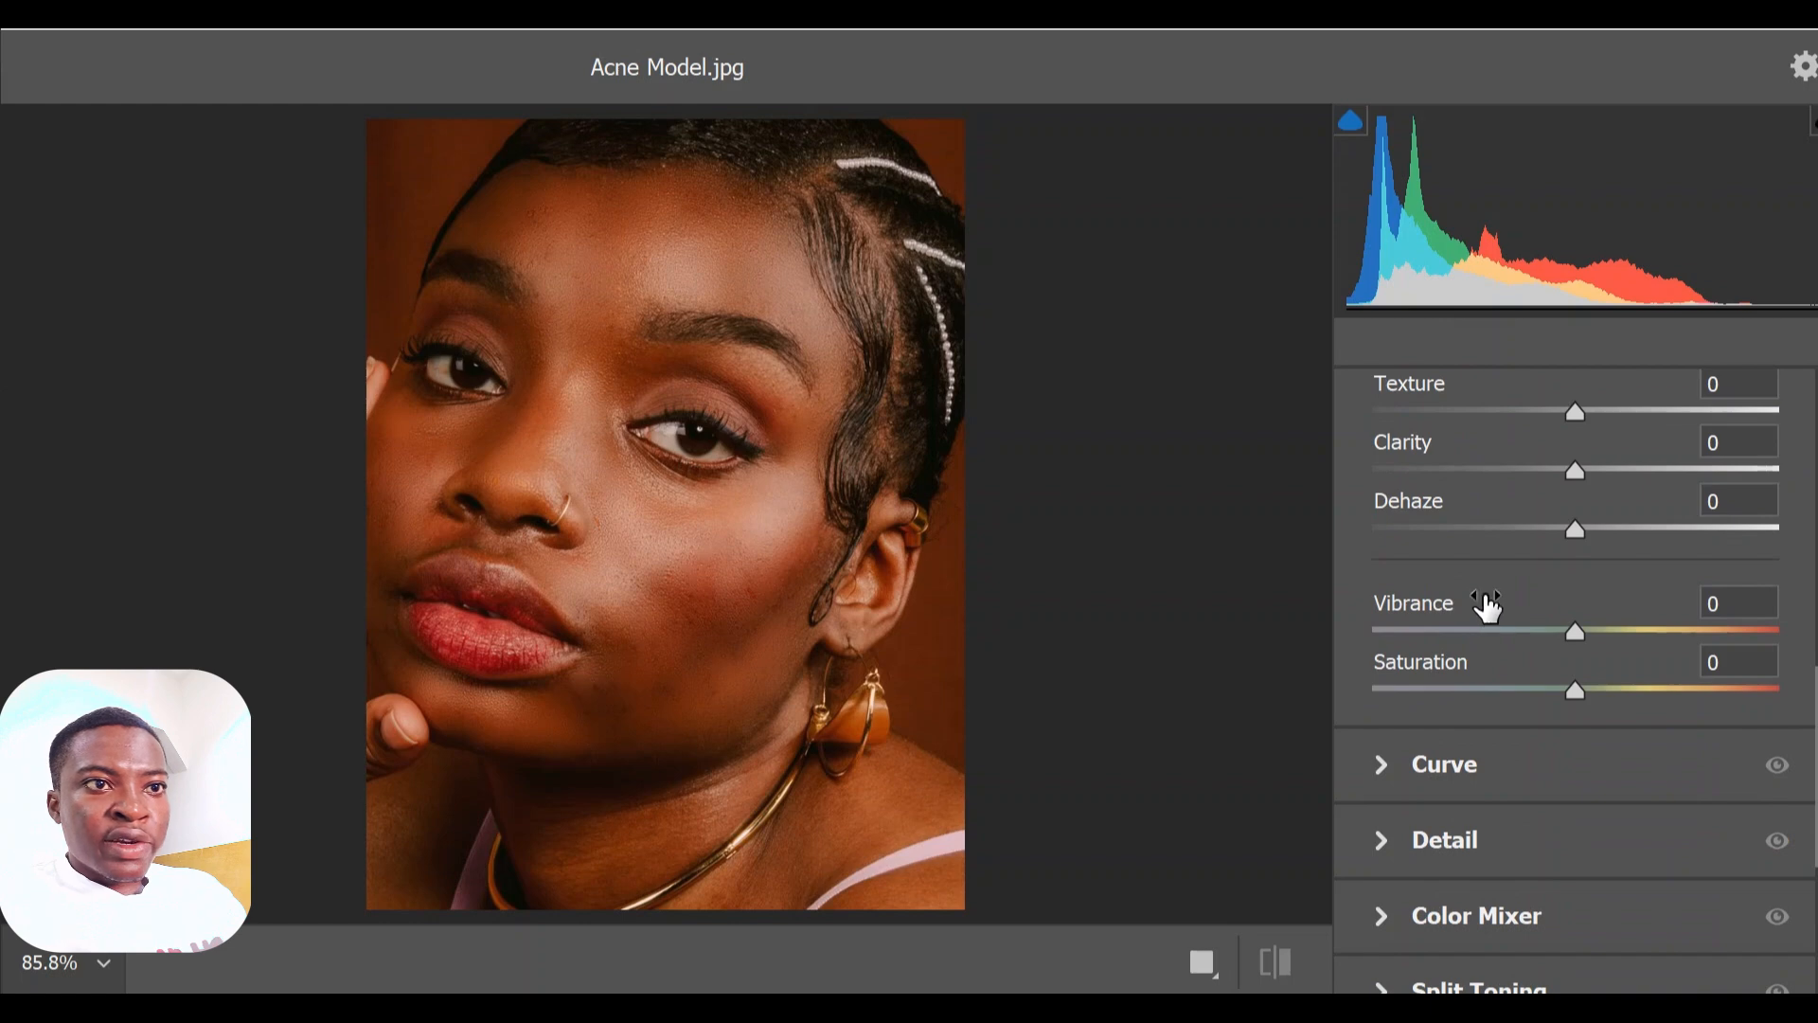
pyautogui.moveTo(1571, 471); pyautogui.dragTo(1657, 468)
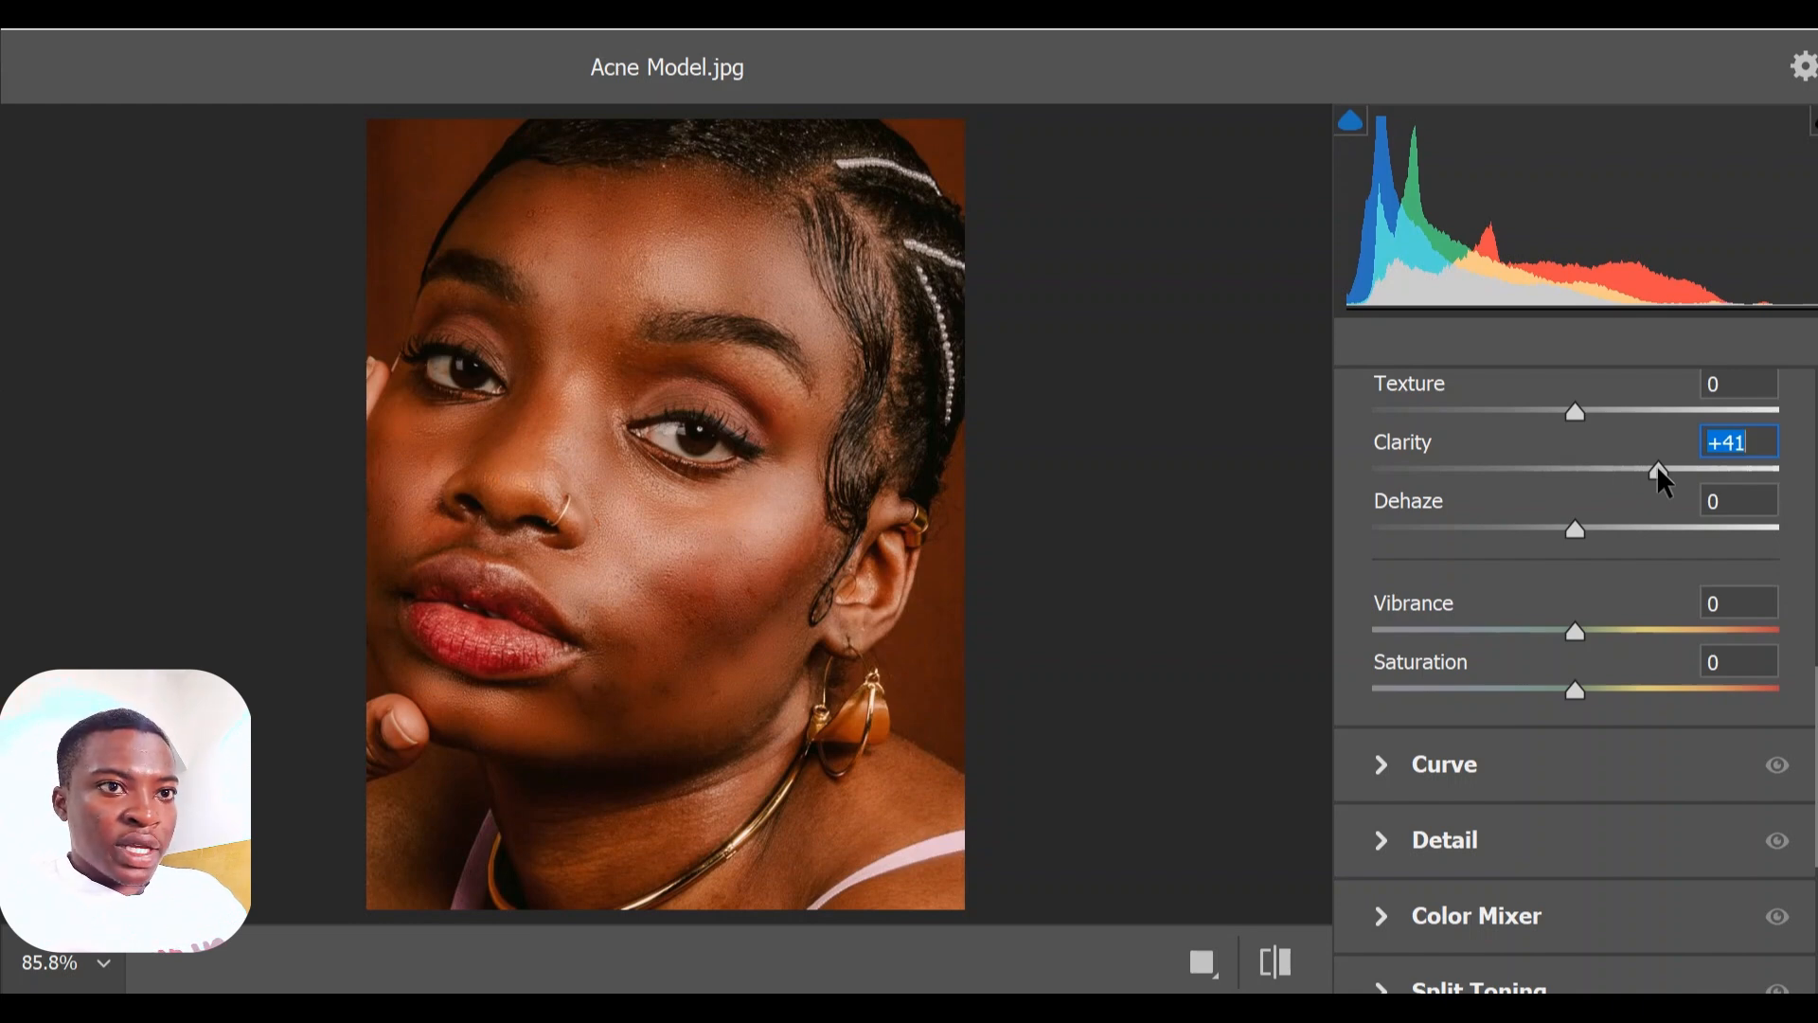
pyautogui.moveTo(1657, 464)
pyautogui.mouseDown()
pyautogui.moveTo(1674, 472)
pyautogui.moveTo(1656, 468)
pyautogui.mouseUp()
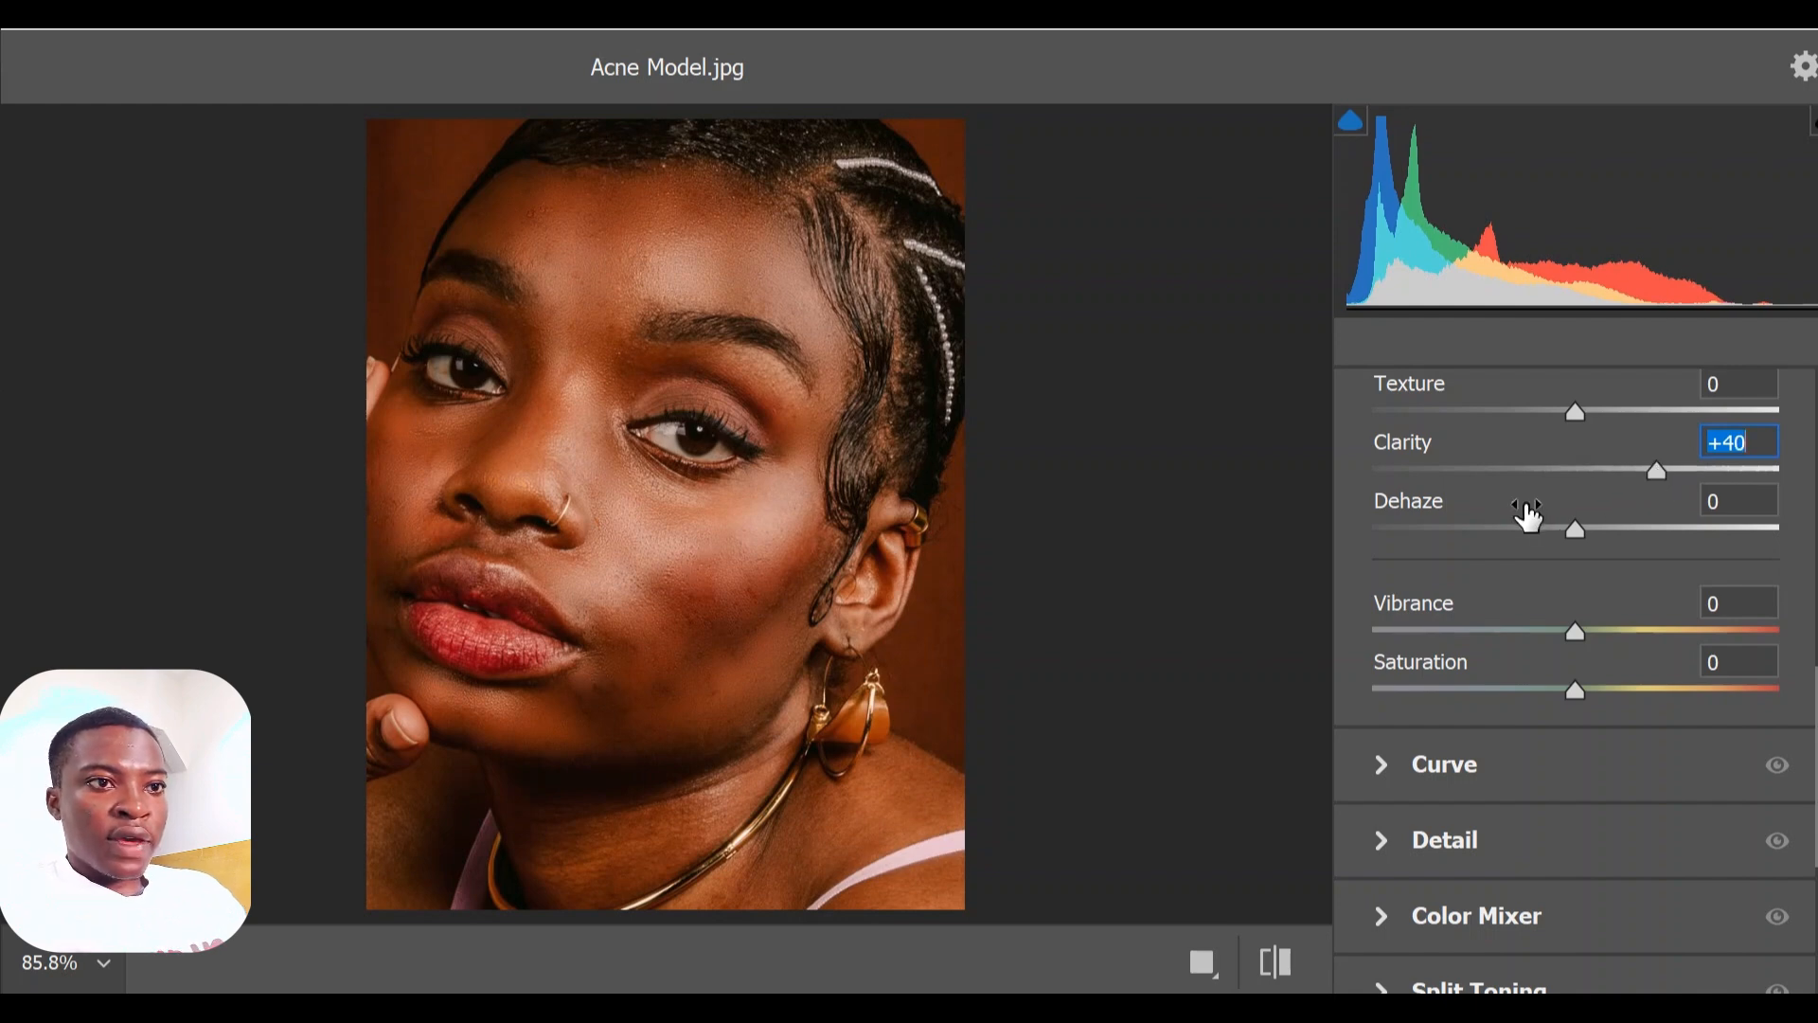
# - Raise Sharpening moderately in the Detail adjustments of the Camera Raw Filter
pyautogui.scroll(-2, 1523, 504)
pyautogui.scroll(-4, 1523, 500)
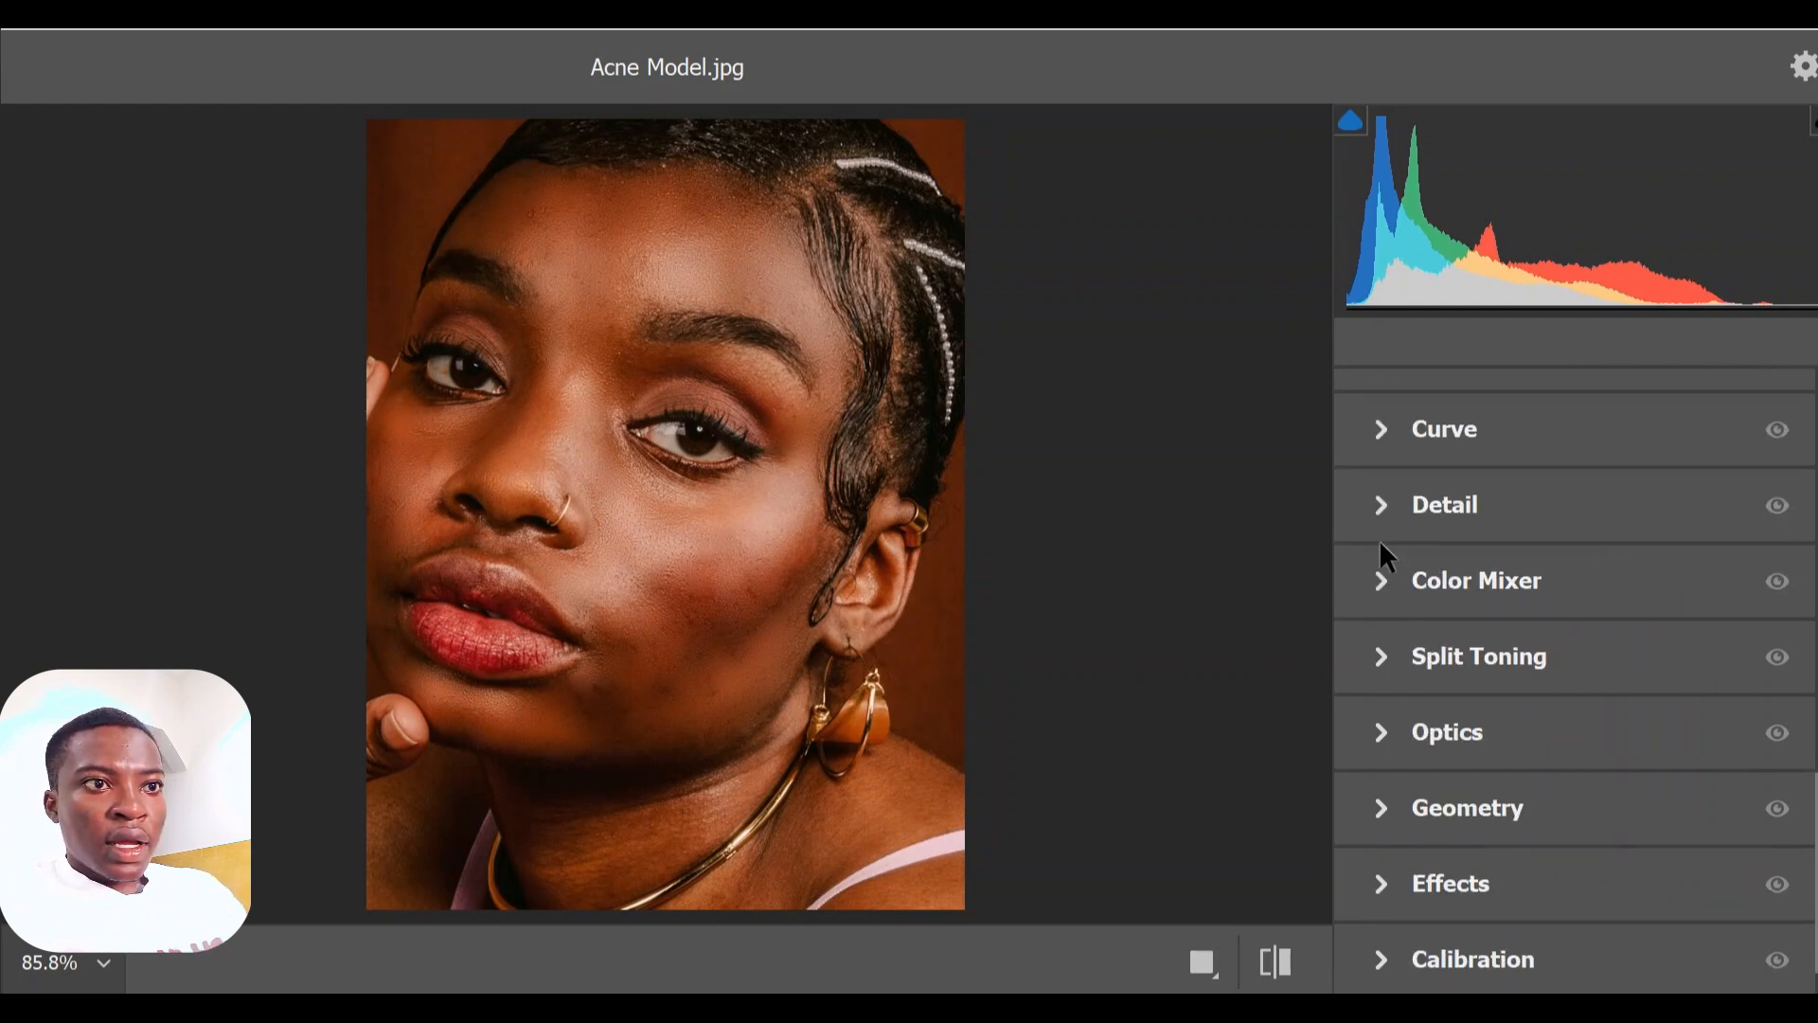
pyautogui.click(1383, 507)
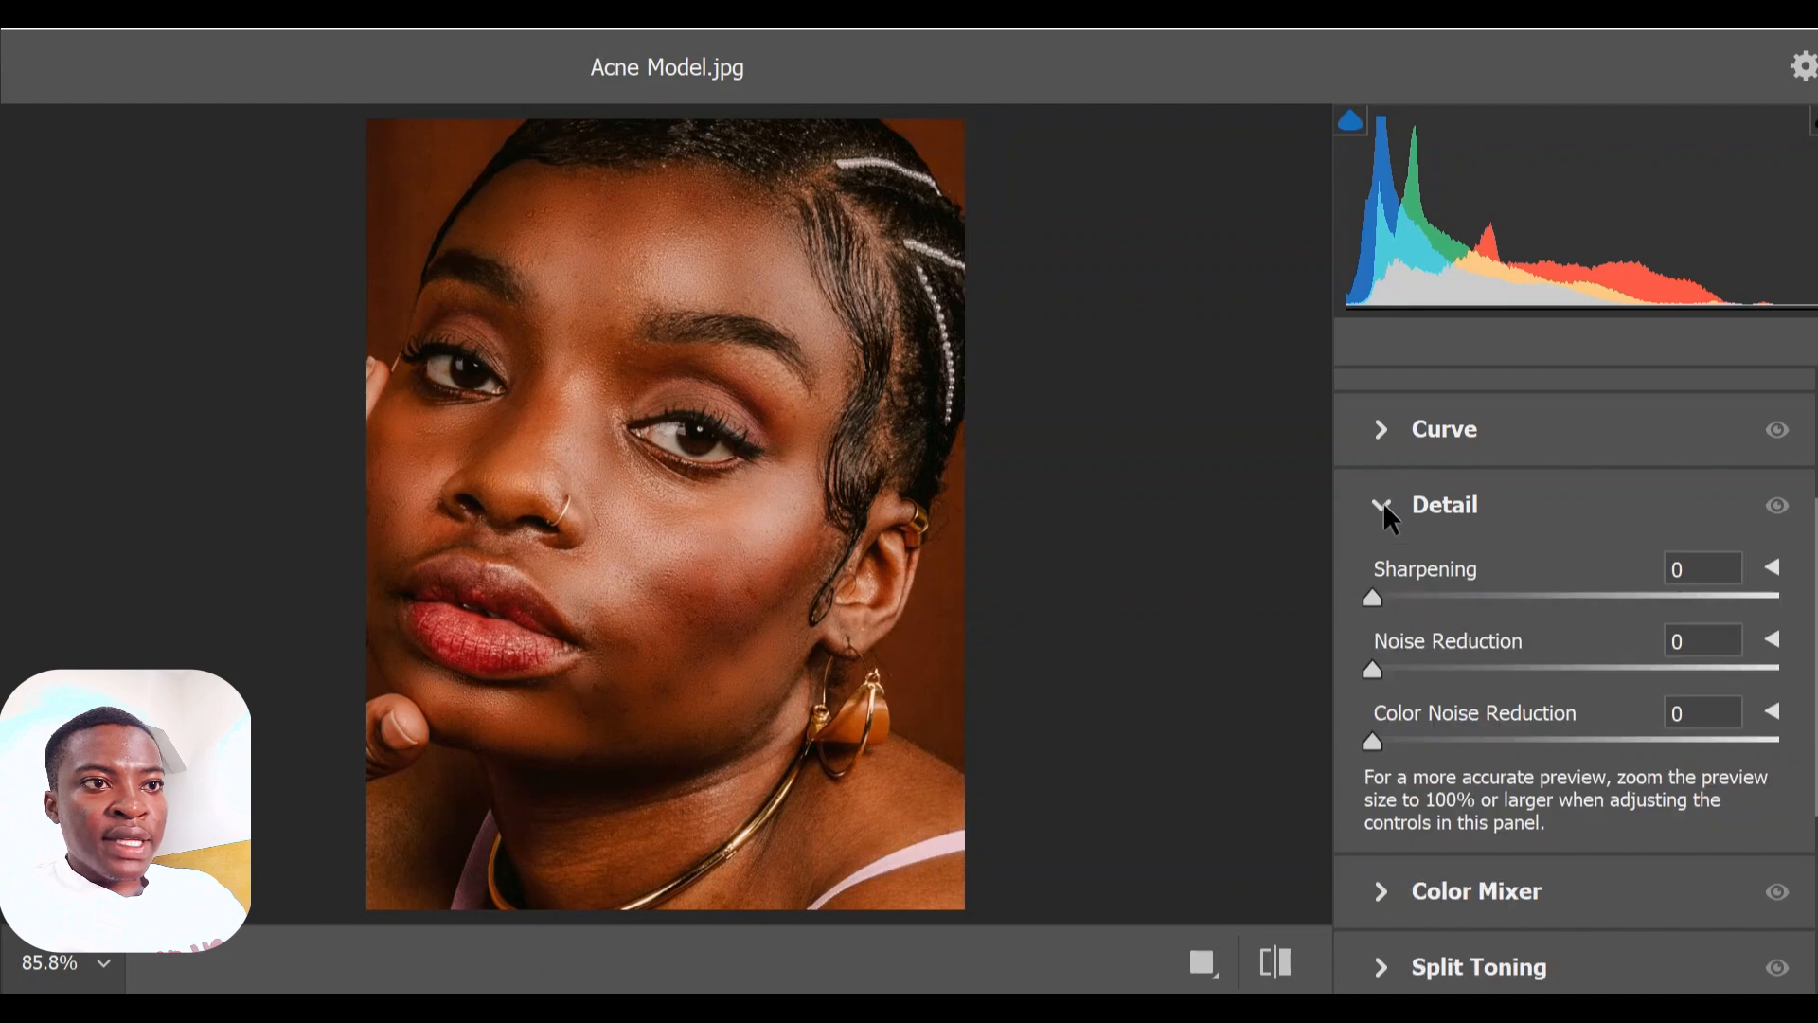
pyautogui.moveTo(1371, 598); pyautogui.dragTo(1463, 595)
# - Add a small amount of Grain in the Effects adjustments and apply the Camera Raw Filter to Layer 4
pyautogui.scroll(-4, 1464, 595)
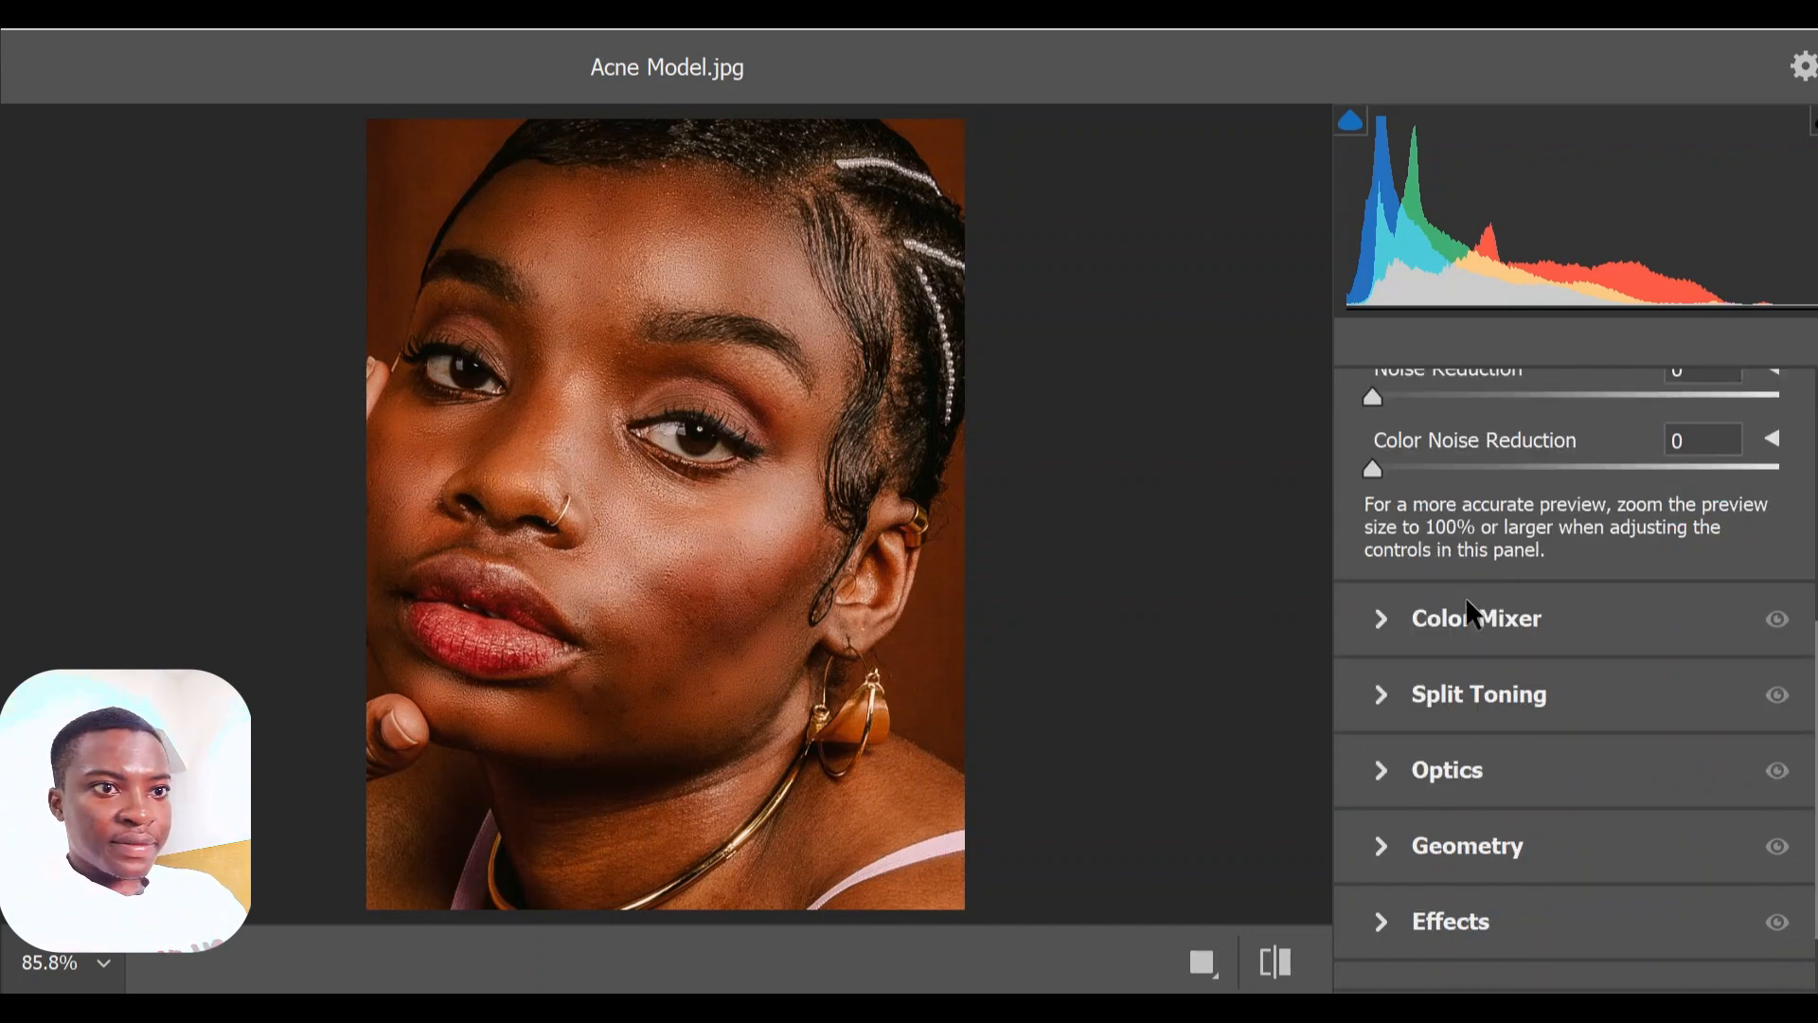
pyautogui.scroll(1, 1406, 682)
pyautogui.scroll(-1, 1392, 748)
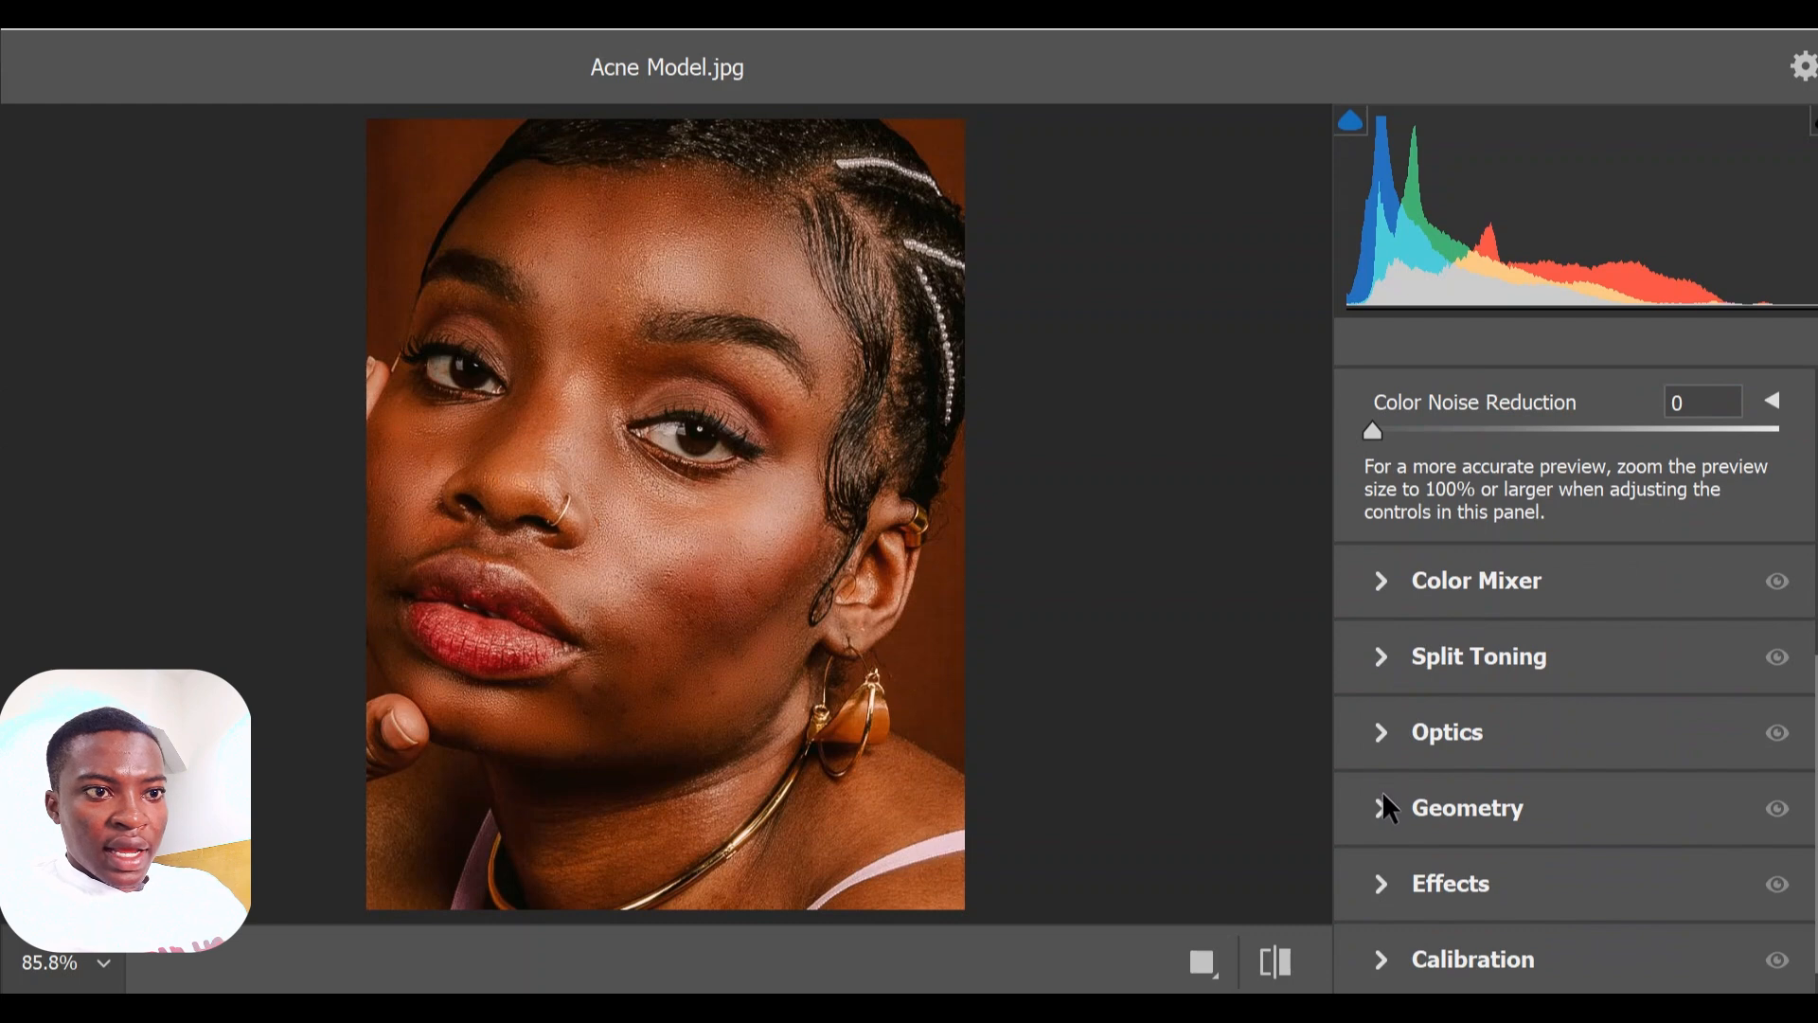
pyautogui.click(1382, 883)
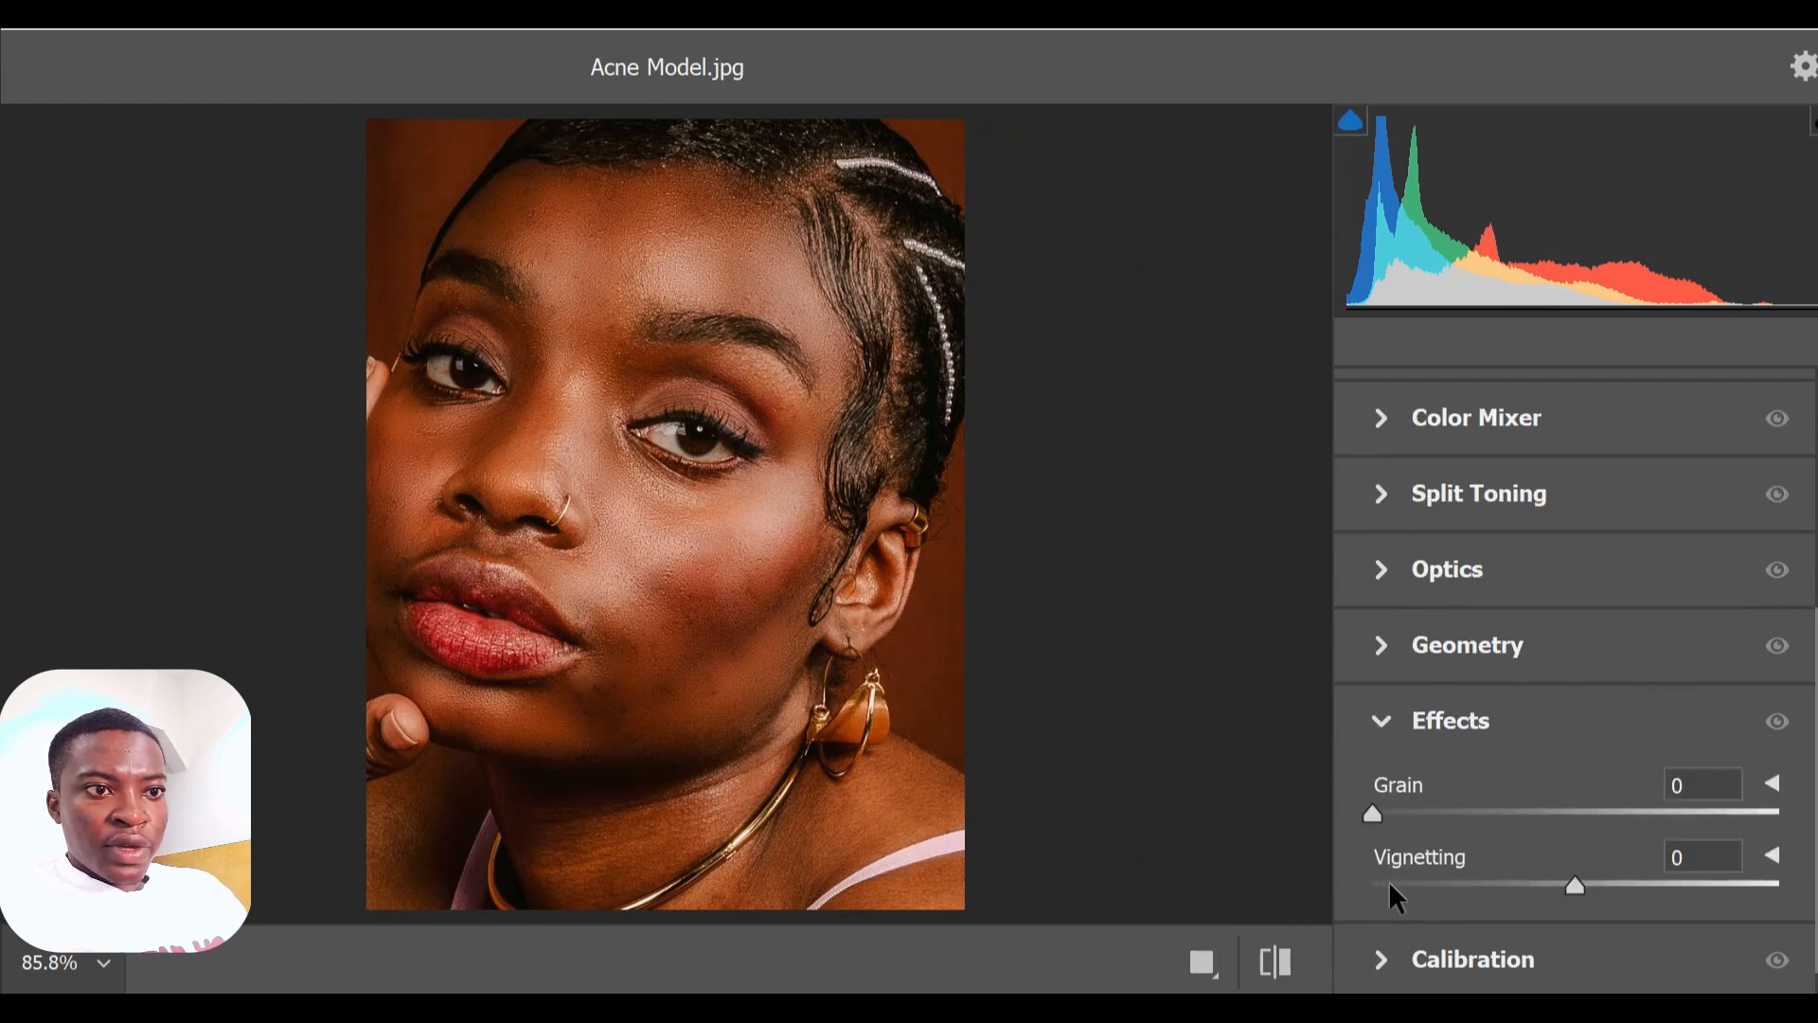
pyautogui.moveTo(1372, 811); pyautogui.dragTo(1412, 812)
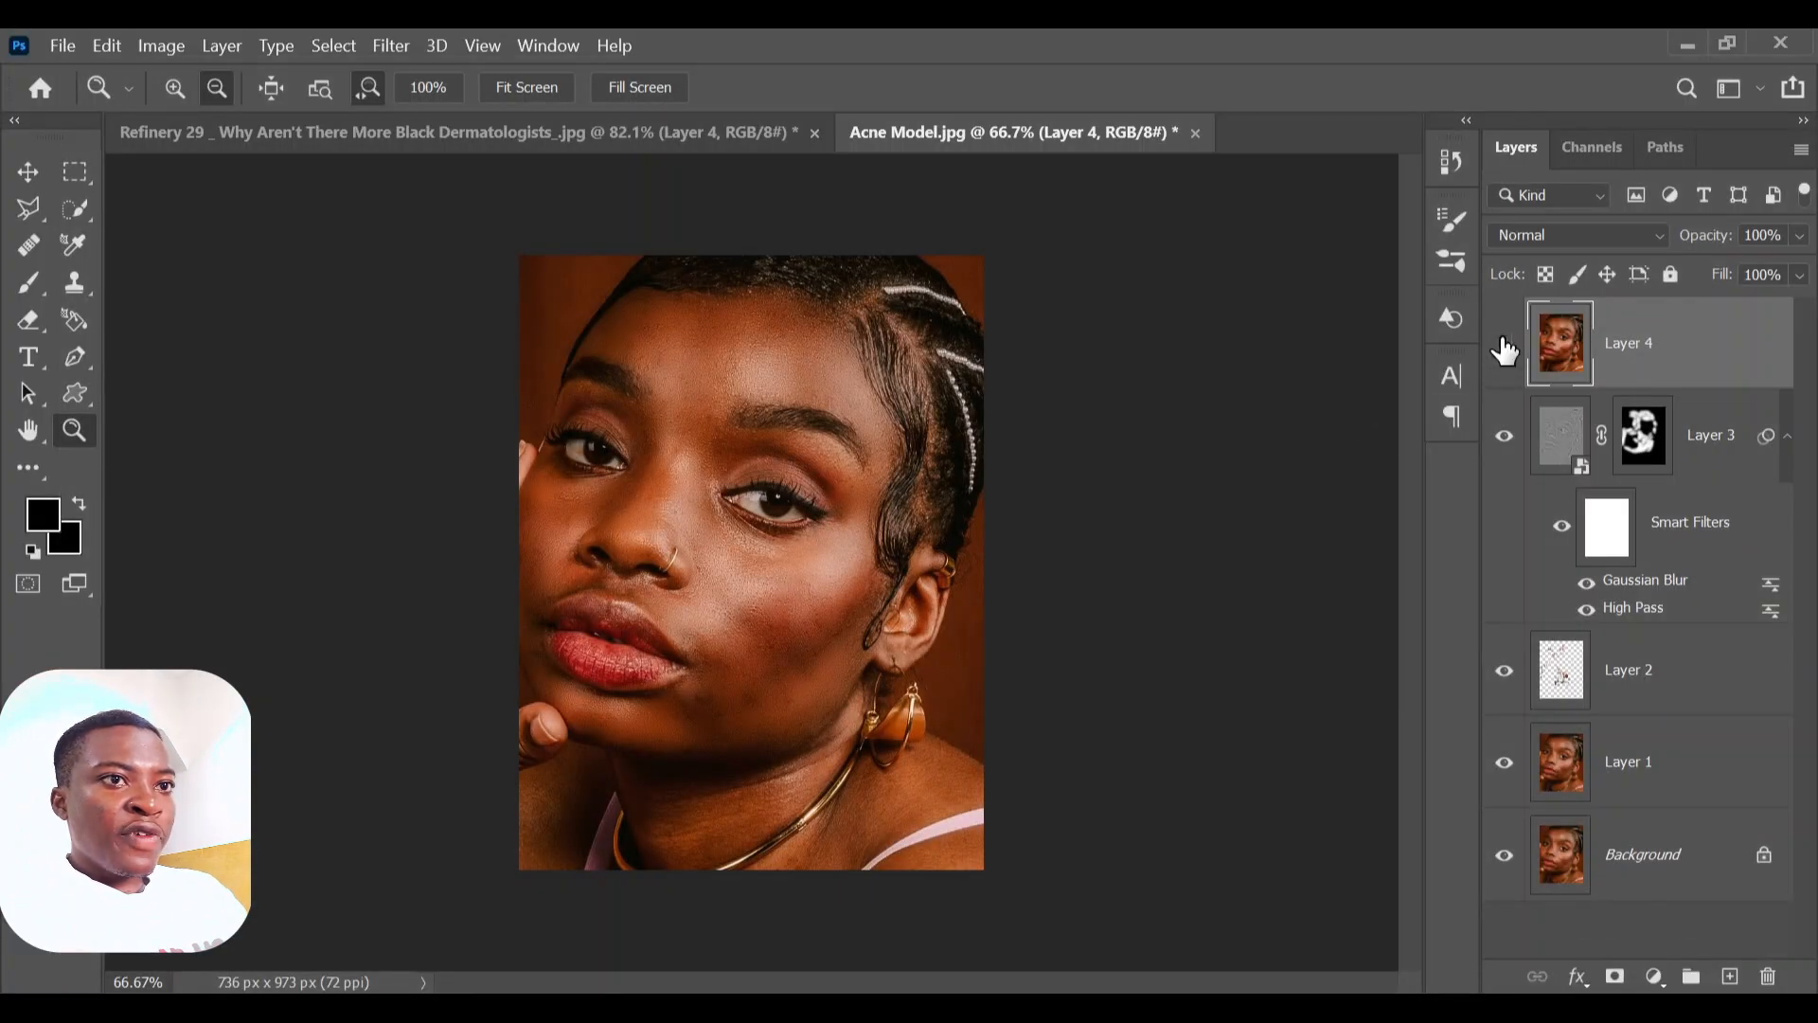
# - Compare the portrait with and without Layer 4, and the full retouch against the original Background
pyautogui.click(1503, 346)
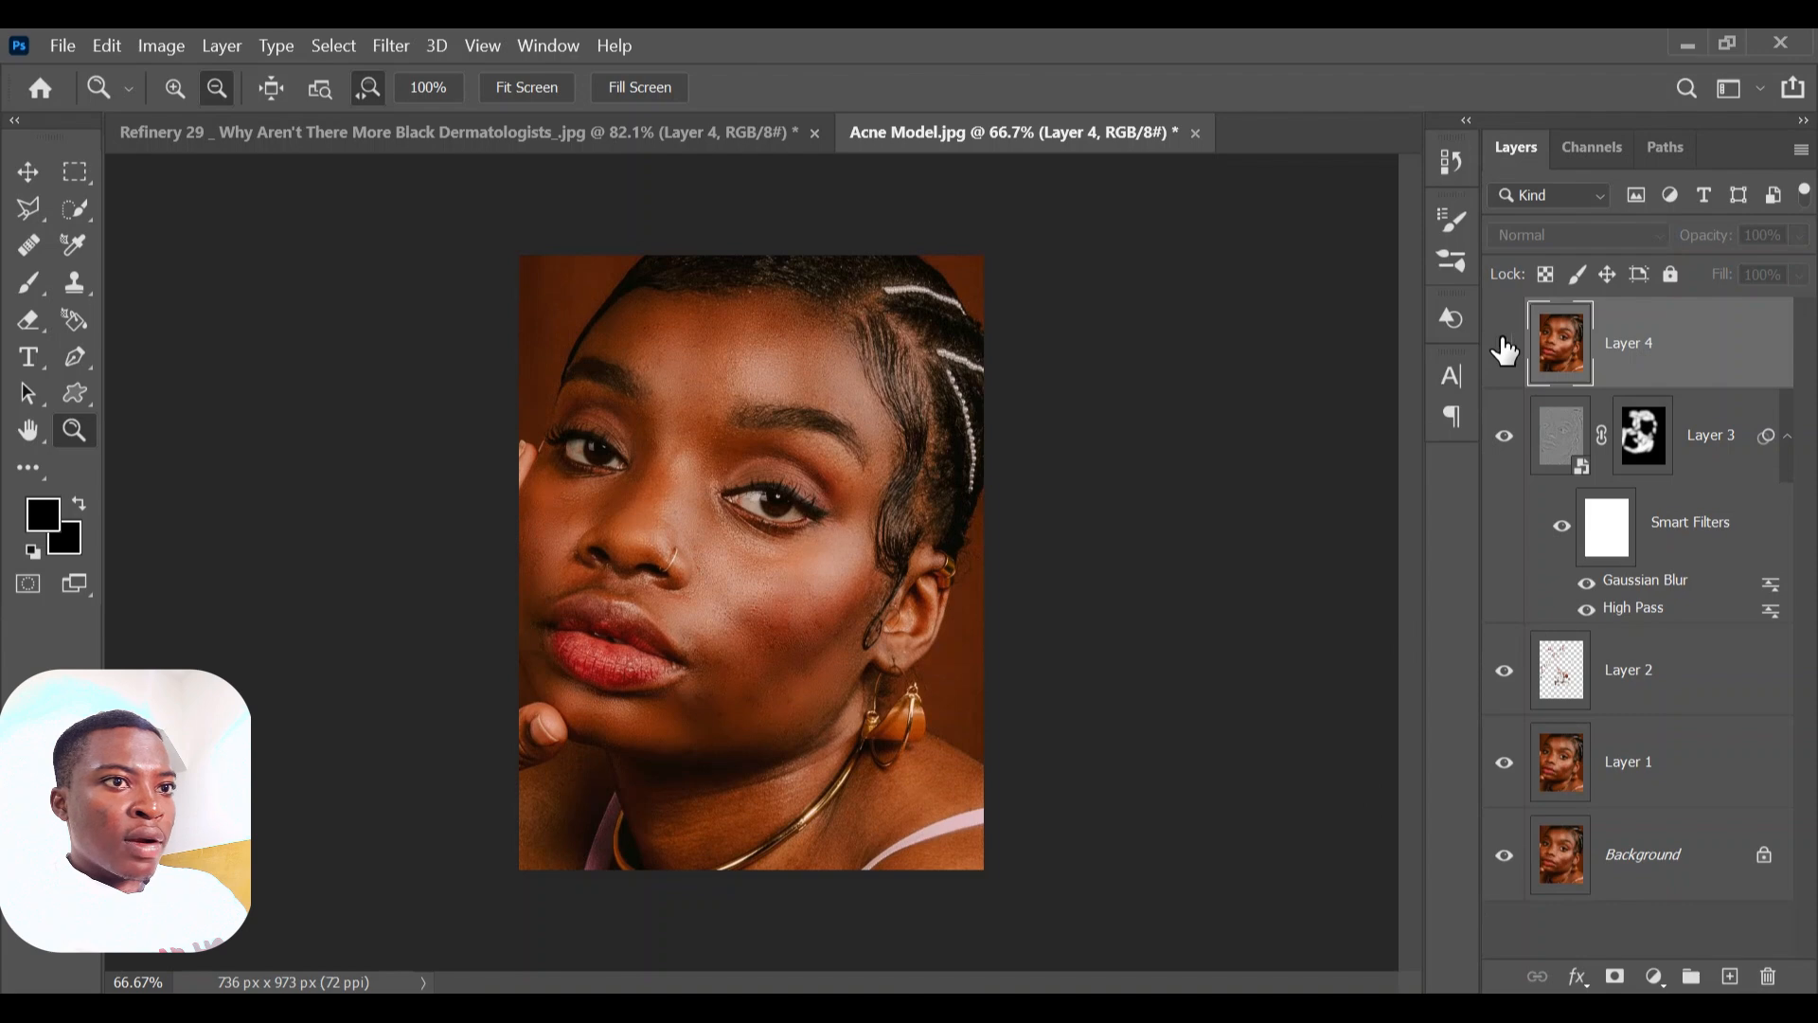
pyautogui.click(1506, 346)
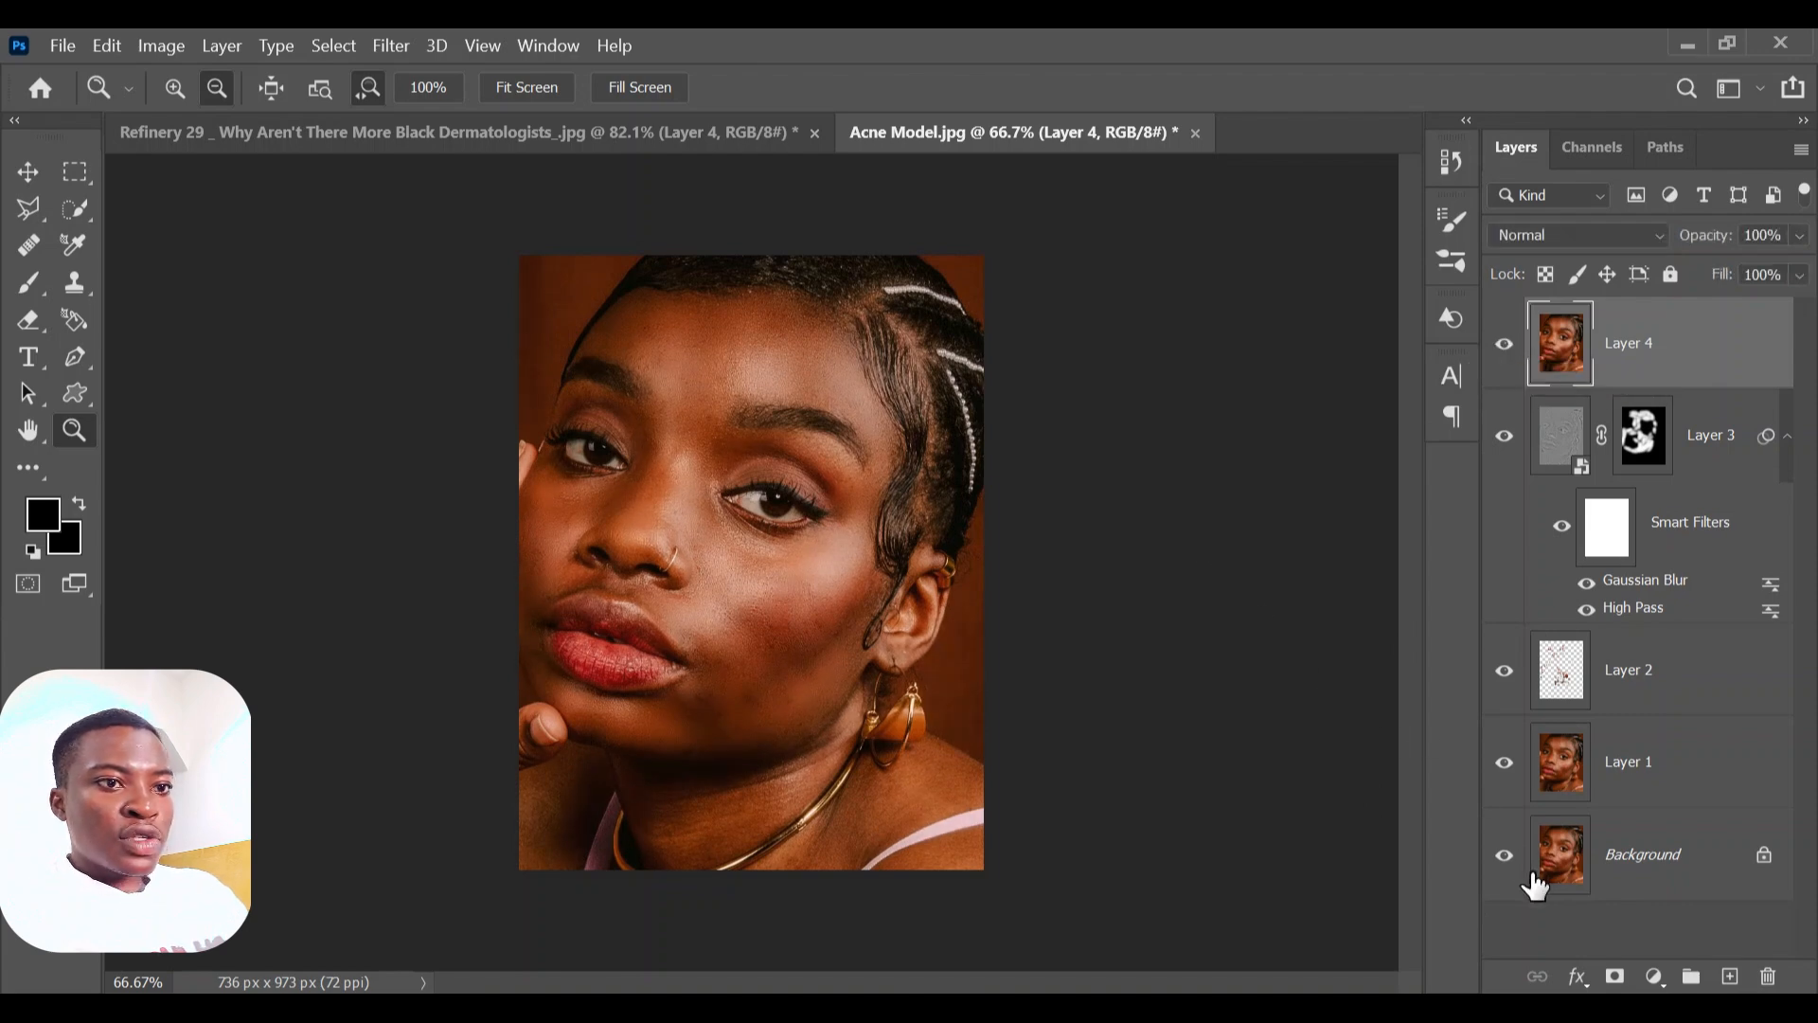
pyautogui.keyDown('alt'); pyautogui.click(1505, 857); pyautogui.keyUp('alt')
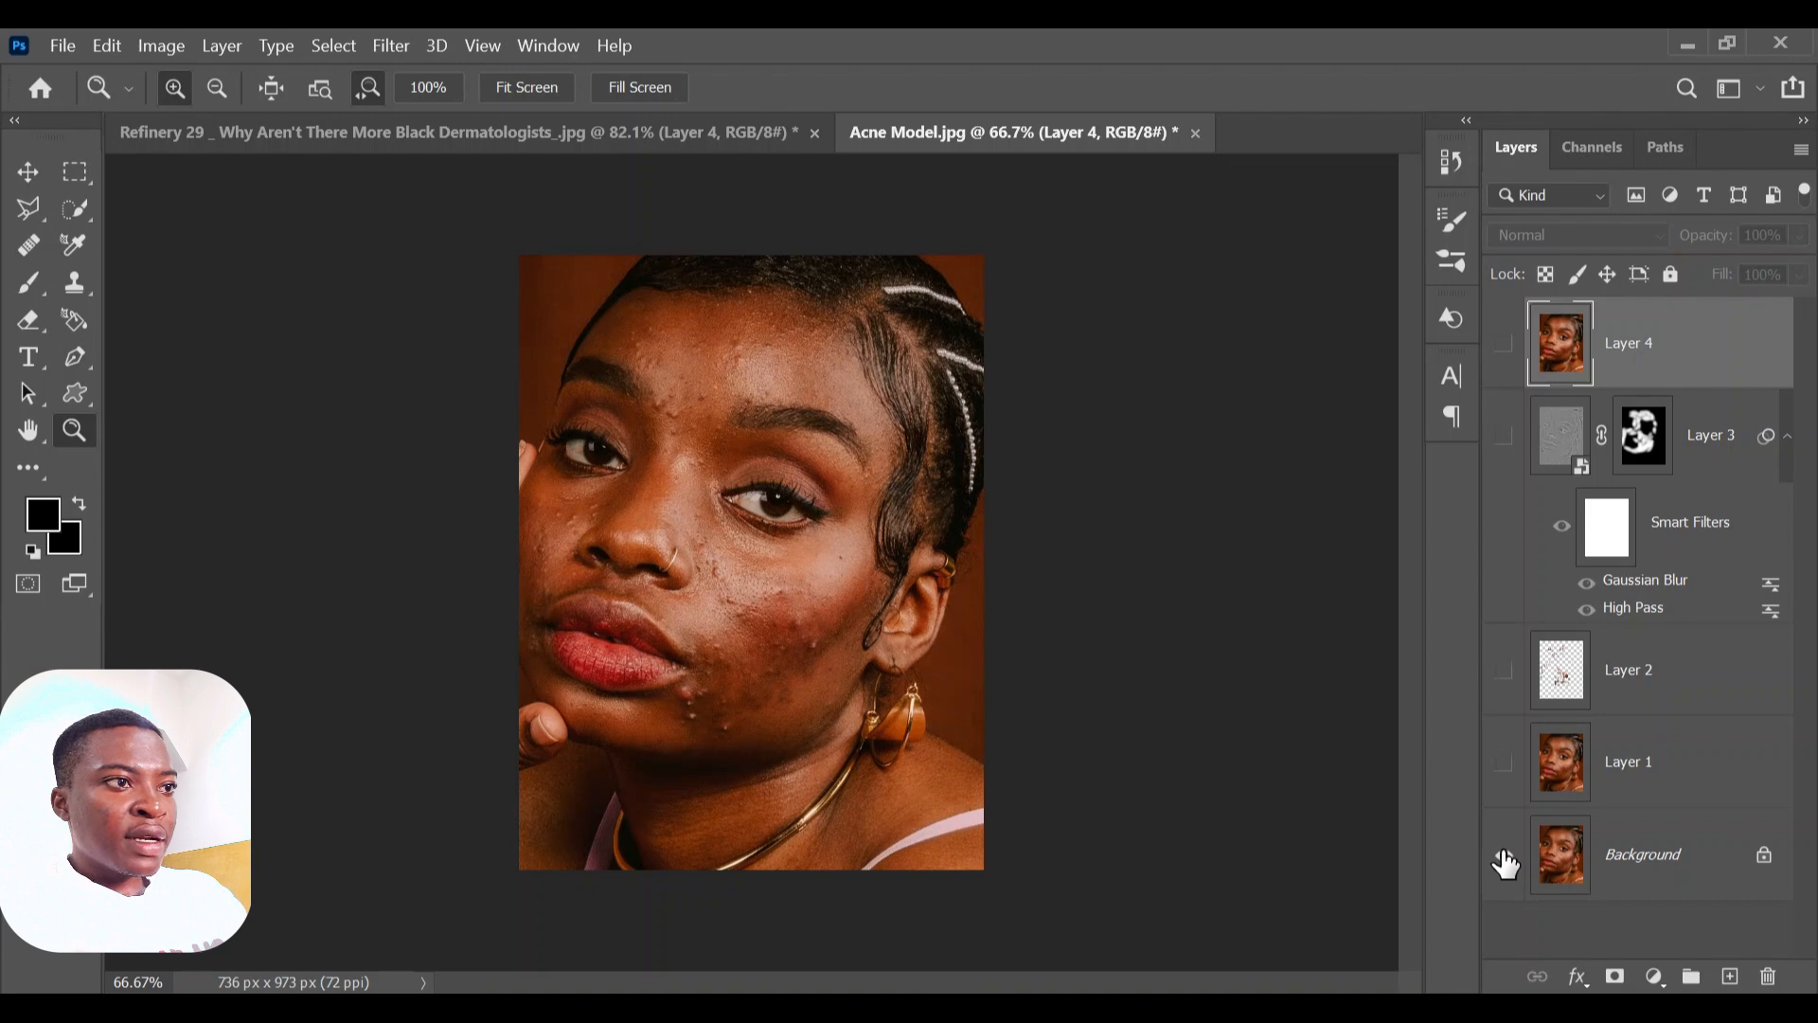
pyautogui.keyDown('alt'); pyautogui.click(1505, 857); pyautogui.keyUp('alt')
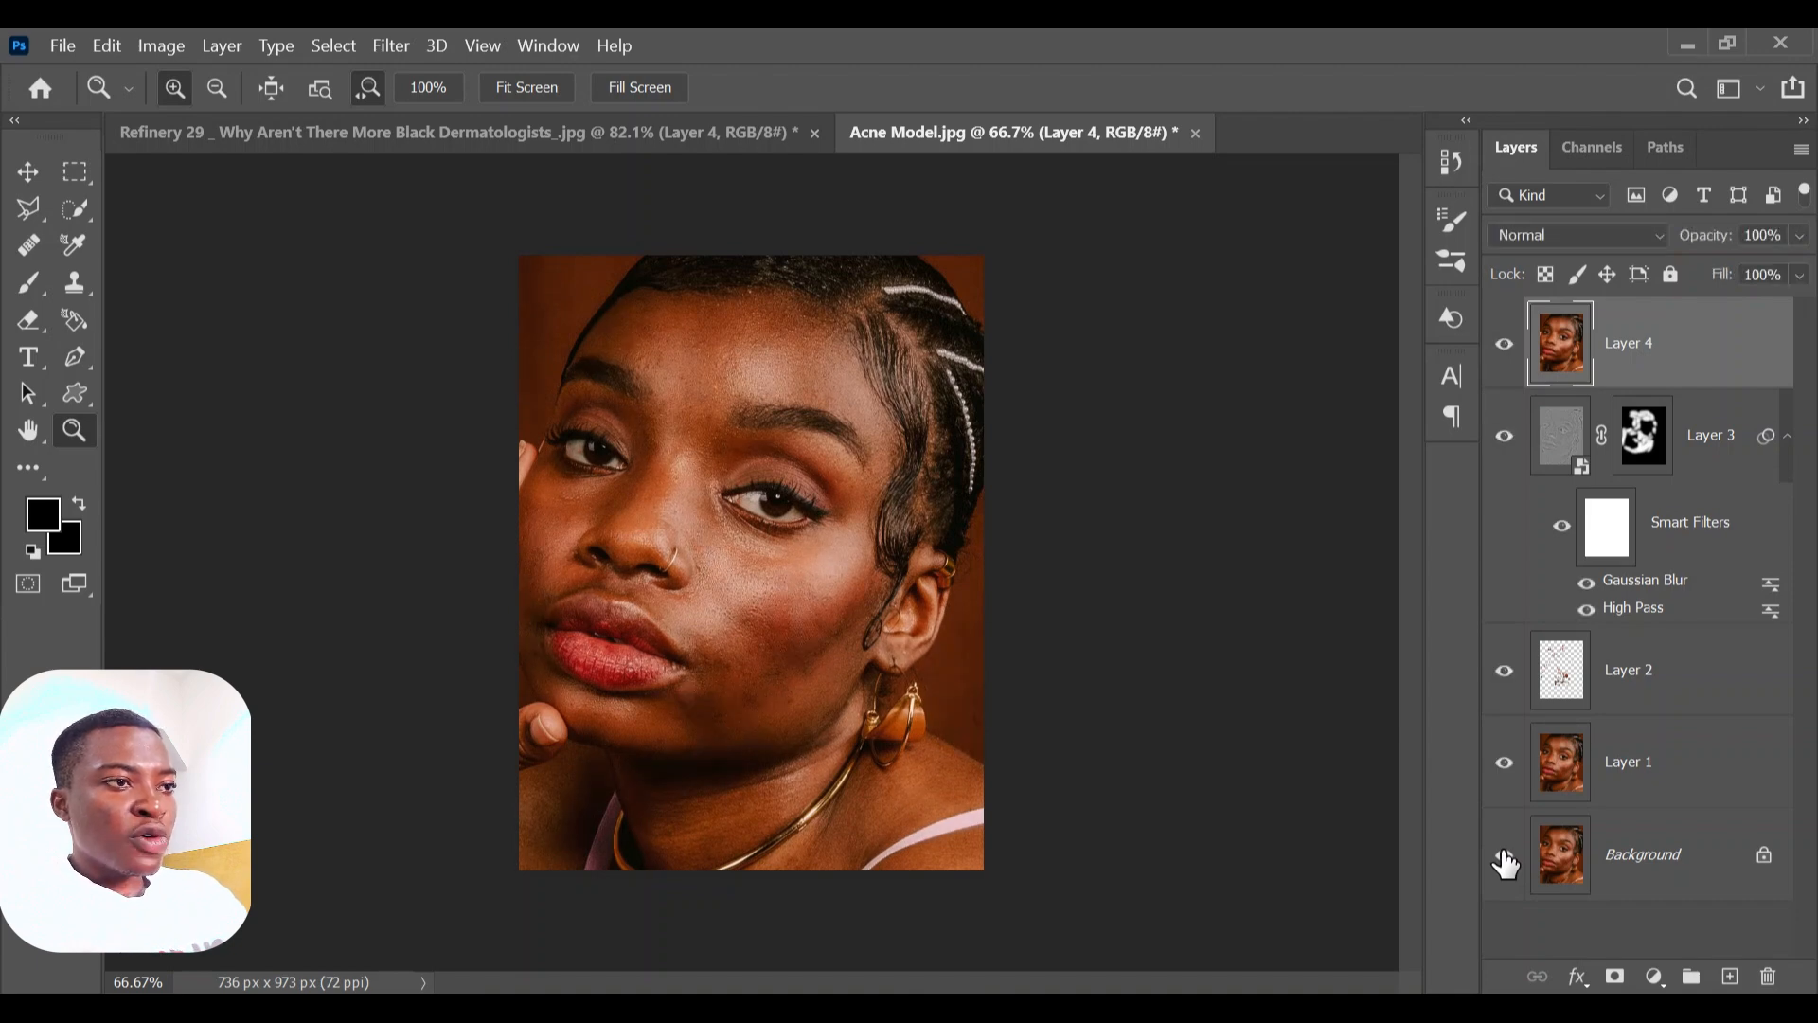
pyautogui.press('alt')
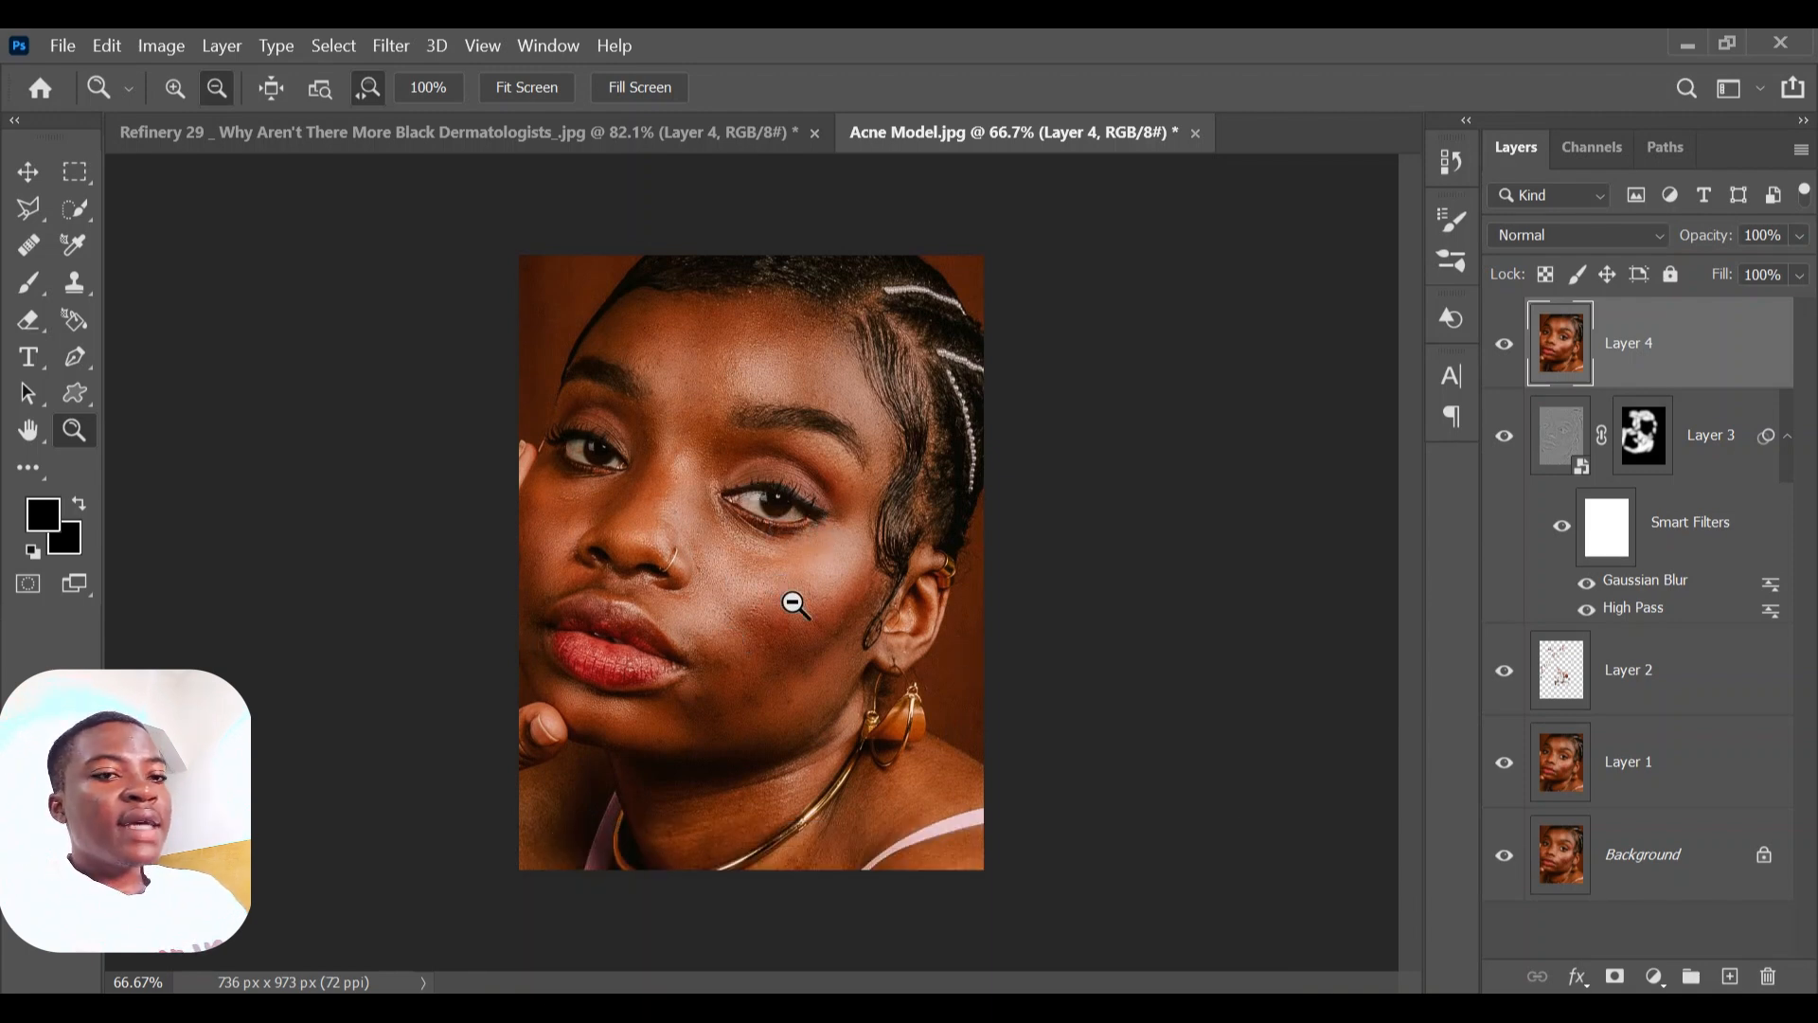
# - Add a Hue/Saturation adjustment layer above Layer 4 with Saturation set to -100
pyautogui.click(1655, 977)
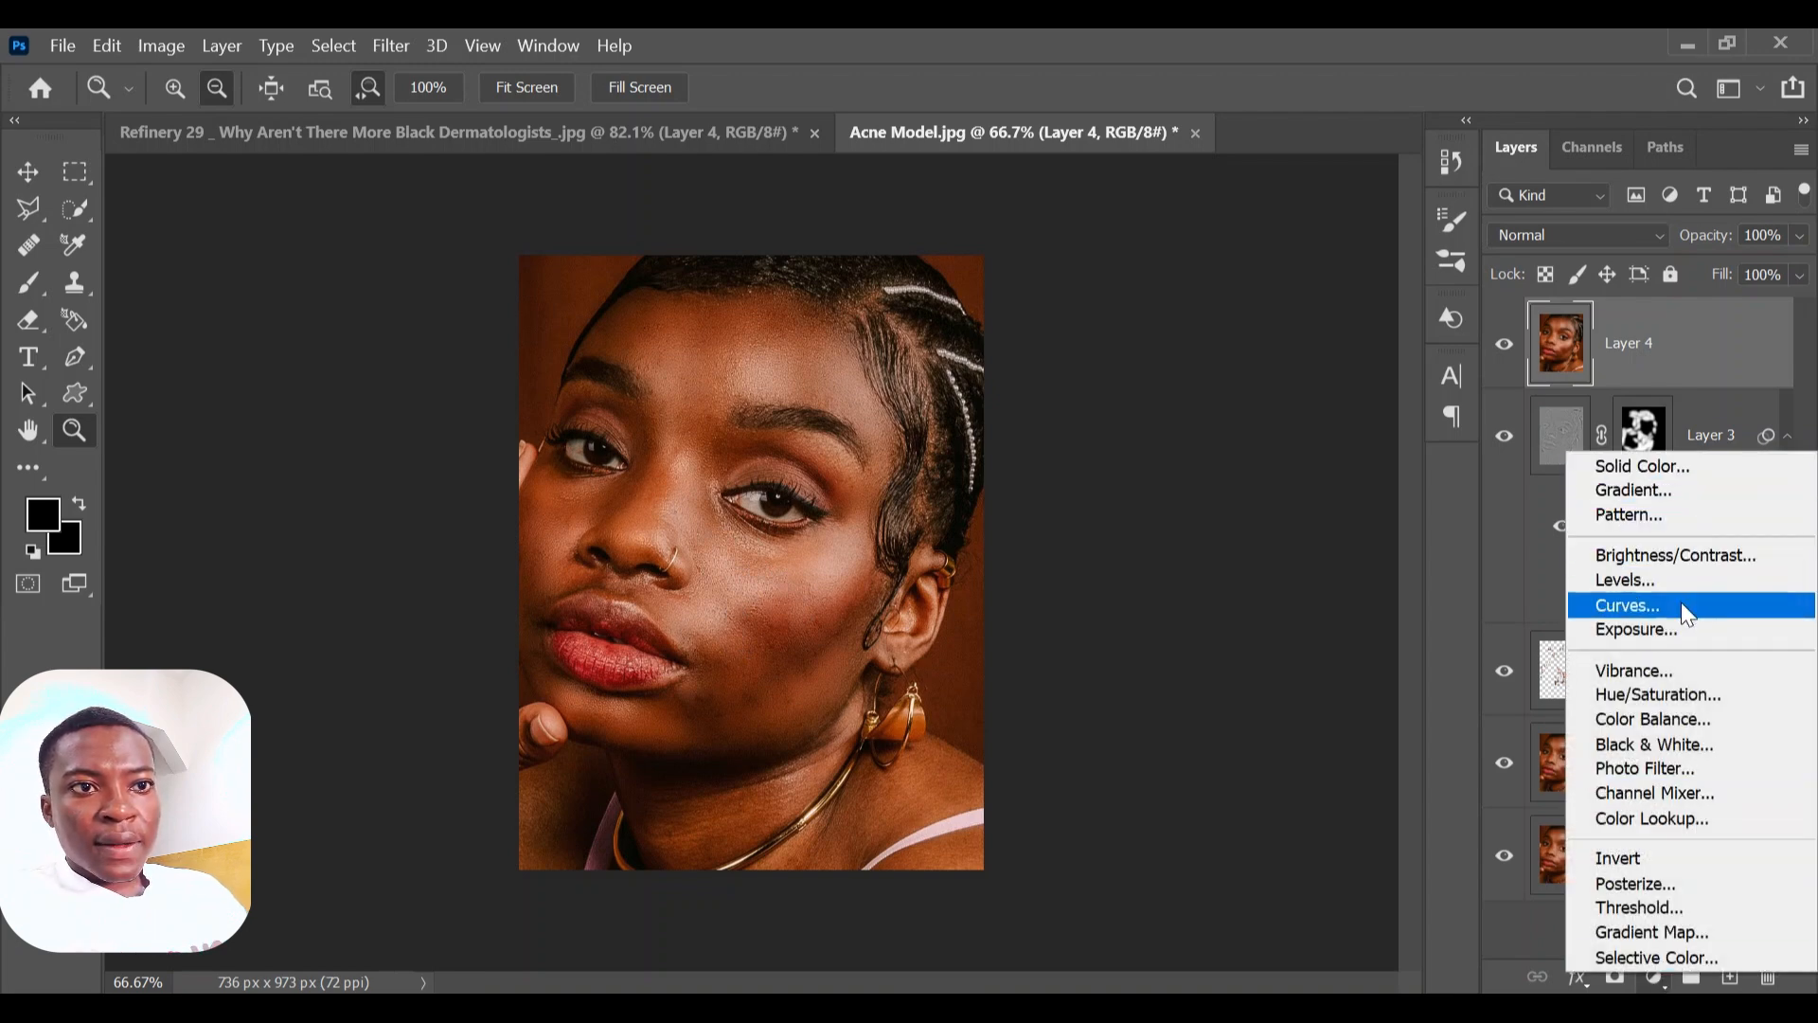
pyautogui.click(1683, 696)
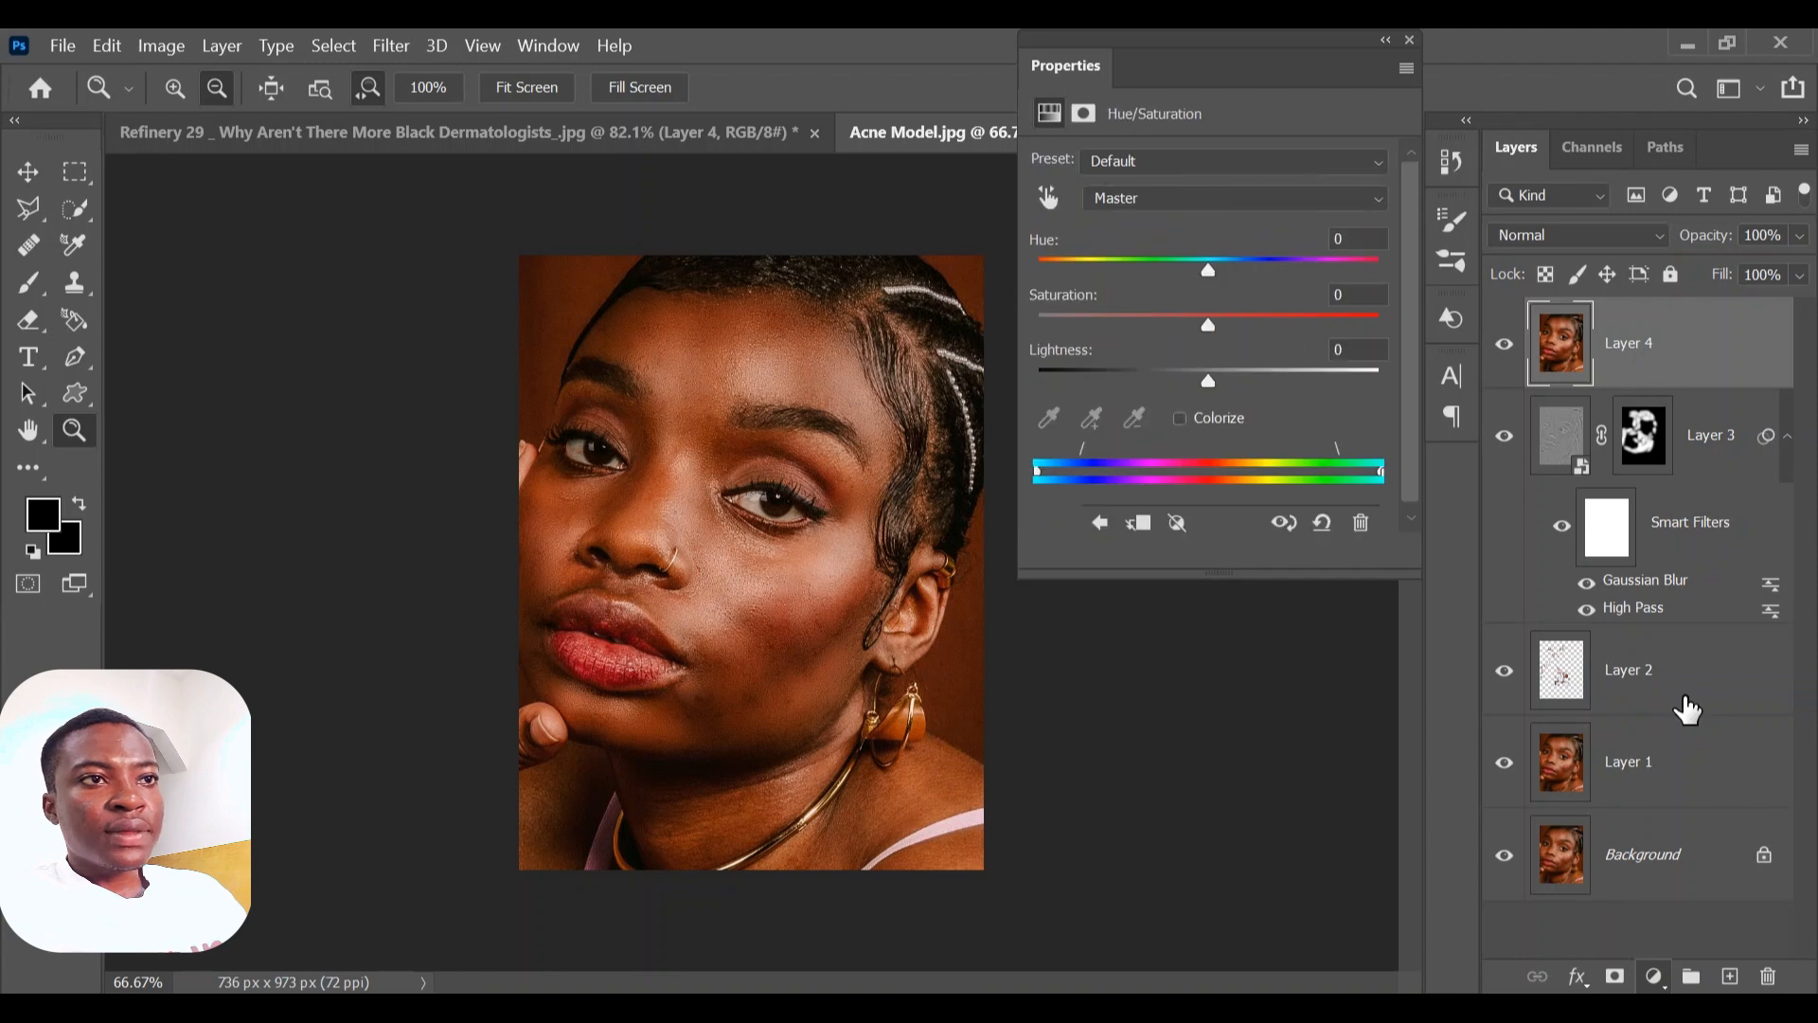
pyautogui.moveTo(1208, 325); pyautogui.dragTo(956, 331)
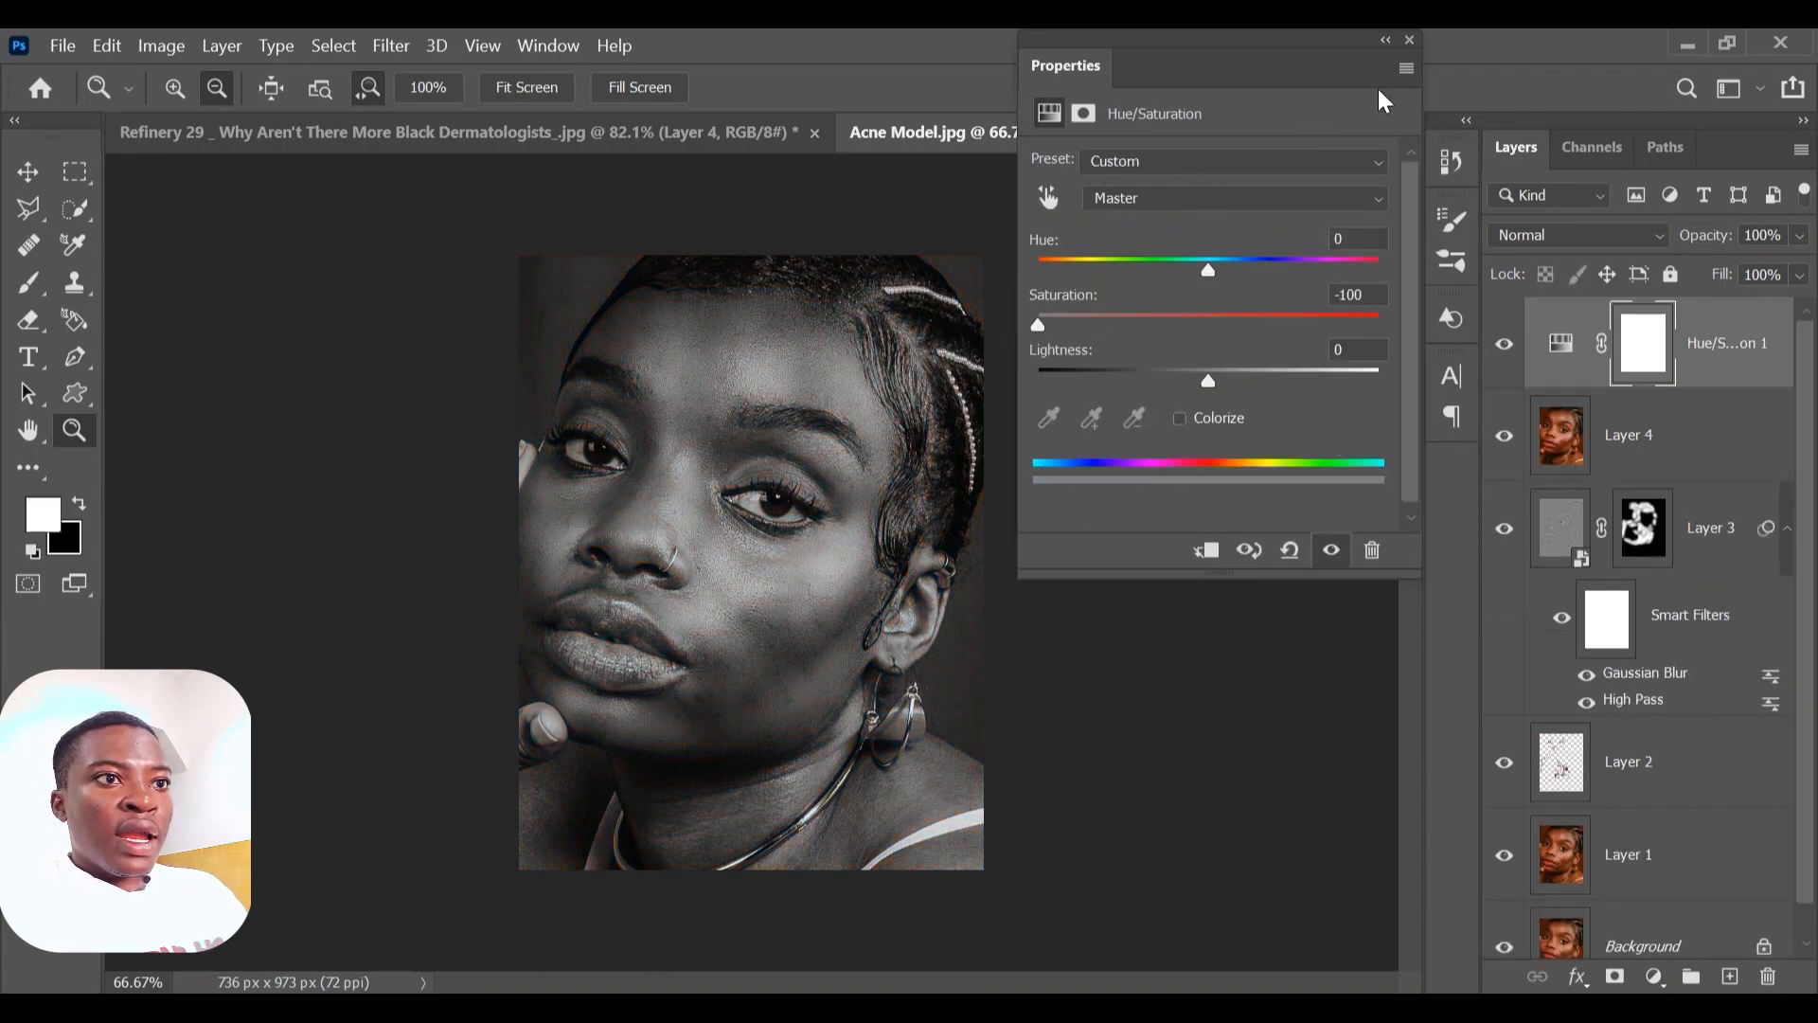
pyautogui.click(1411, 40)
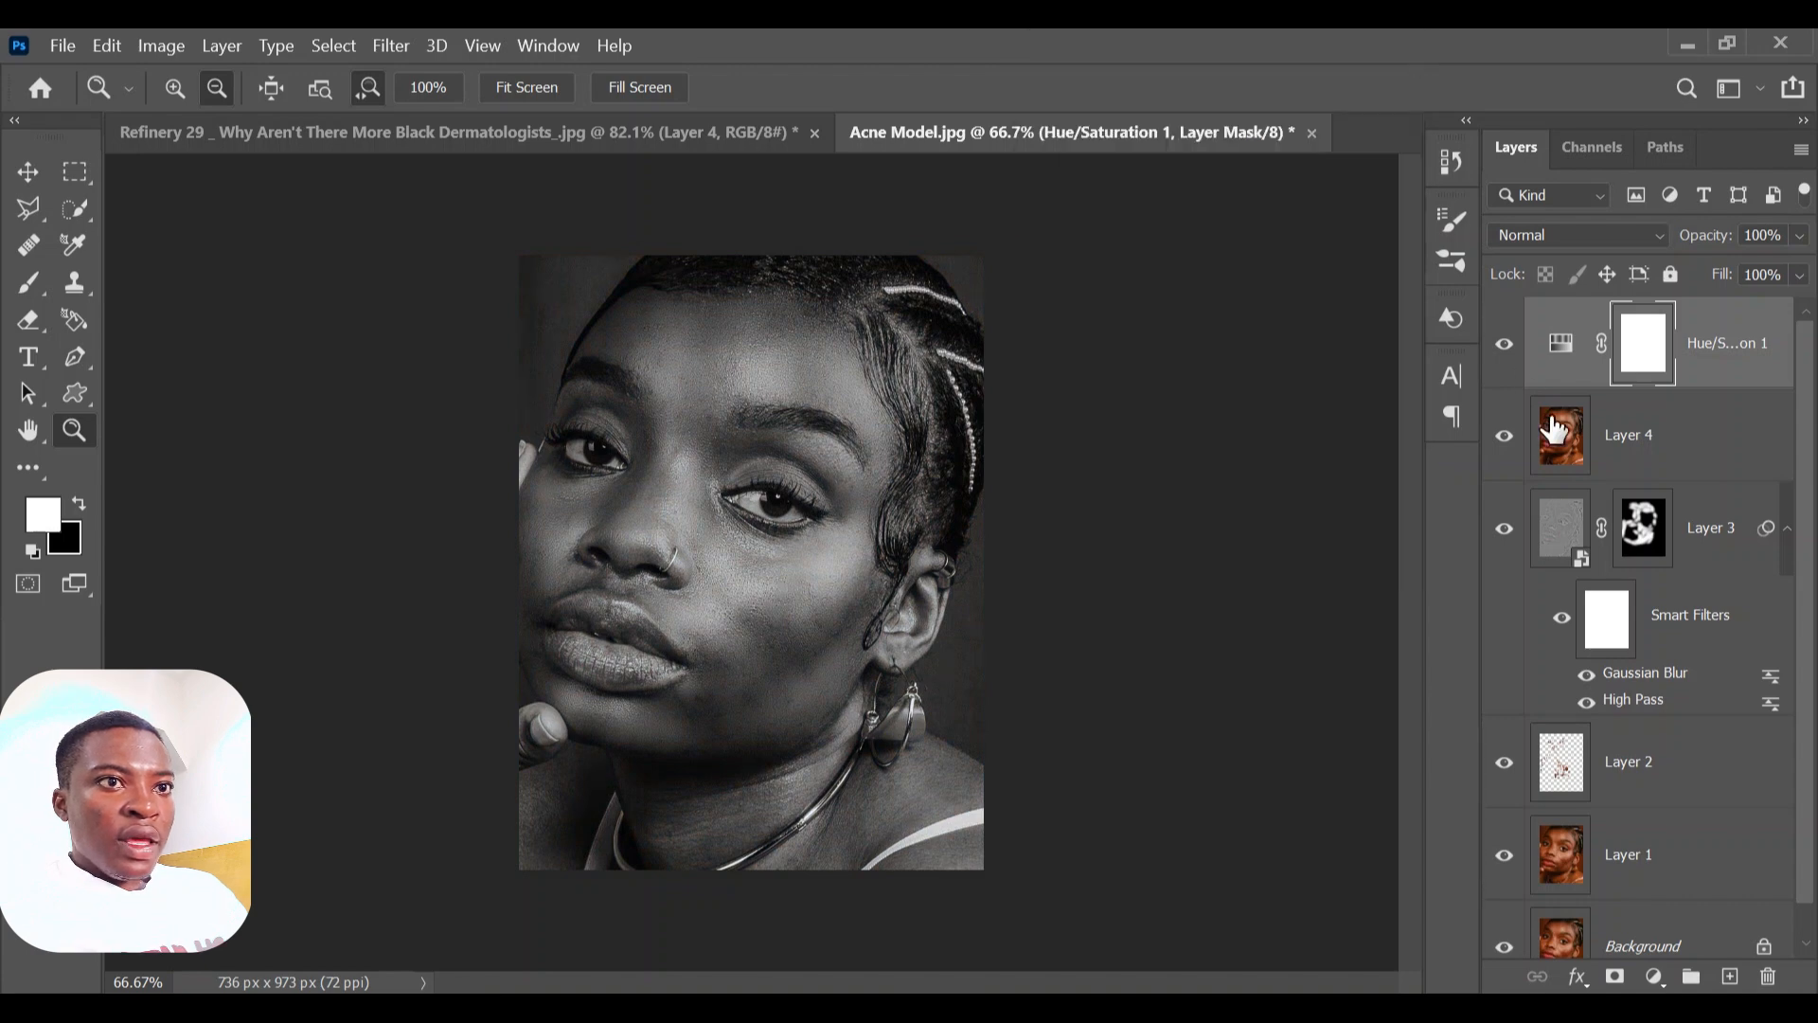
# - Invert the Hue/Saturation 1 layer mask to black and set up a 35 px Soft Round brush for the model's left eye
pyautogui.hotkey('ctrl', 'i')
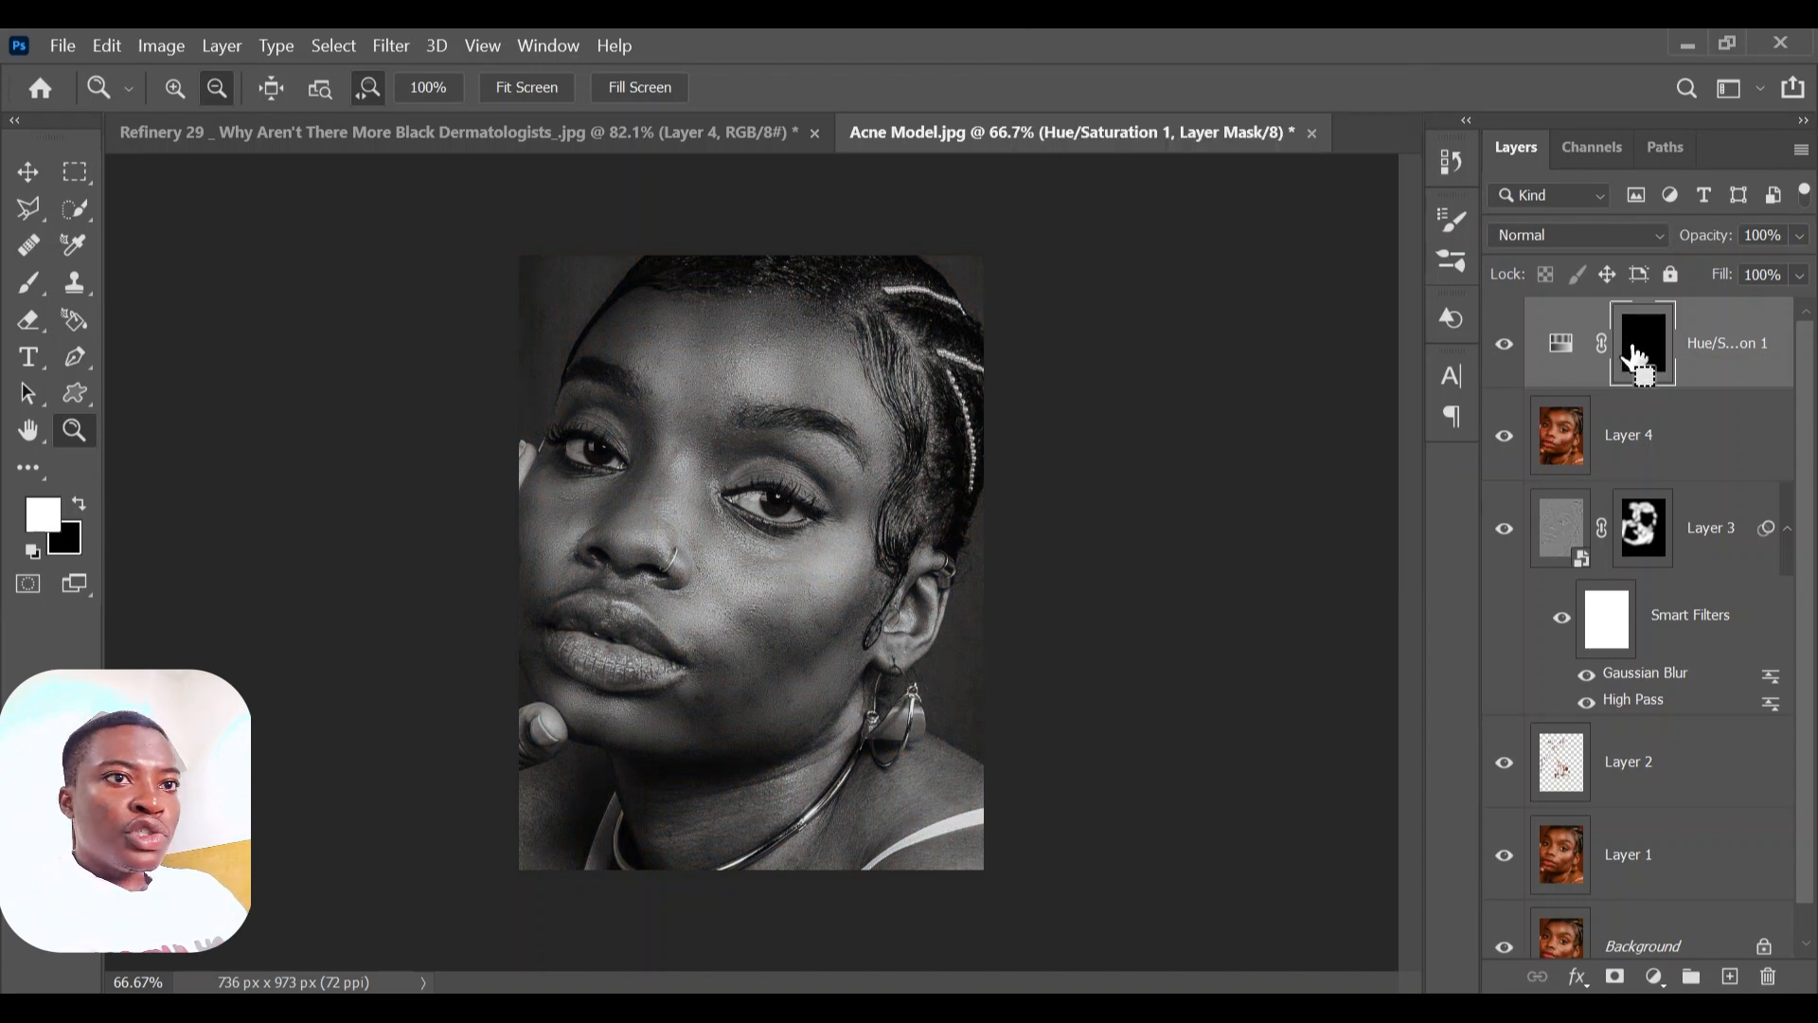
pyautogui.moveTo(759, 501); pyautogui.dragTo(900, 505)
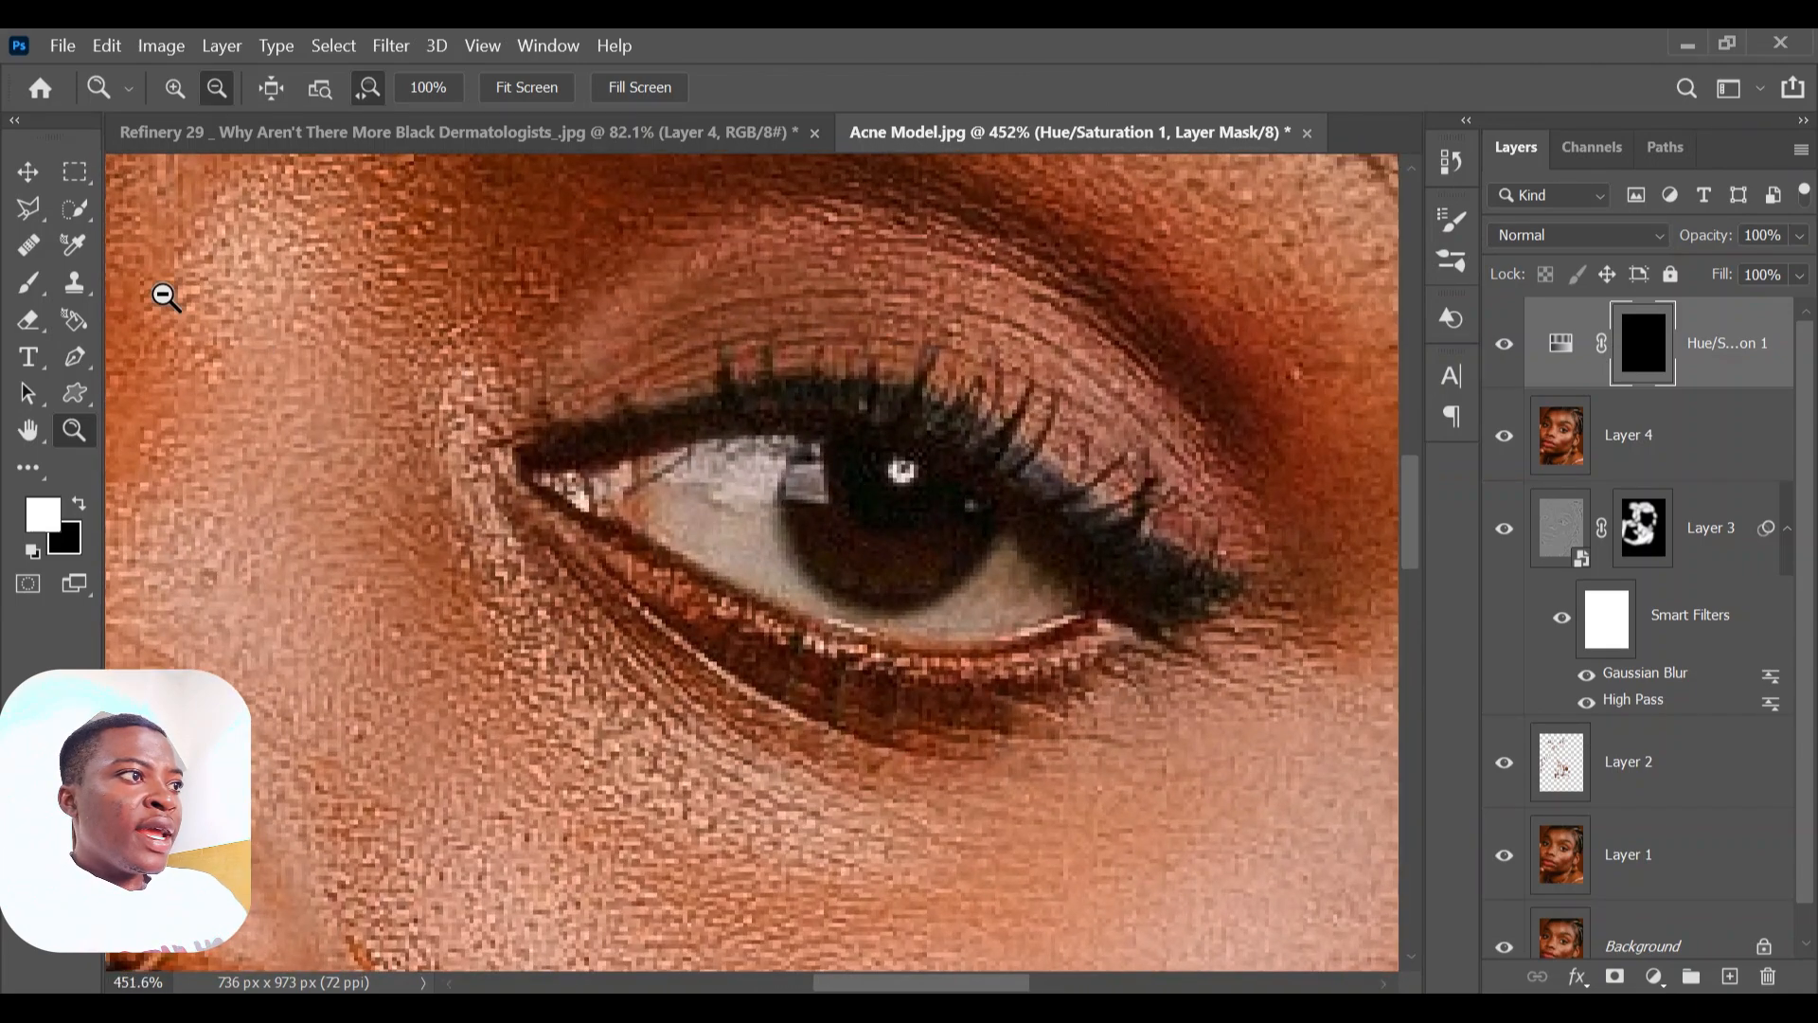
pyautogui.click(30, 287)
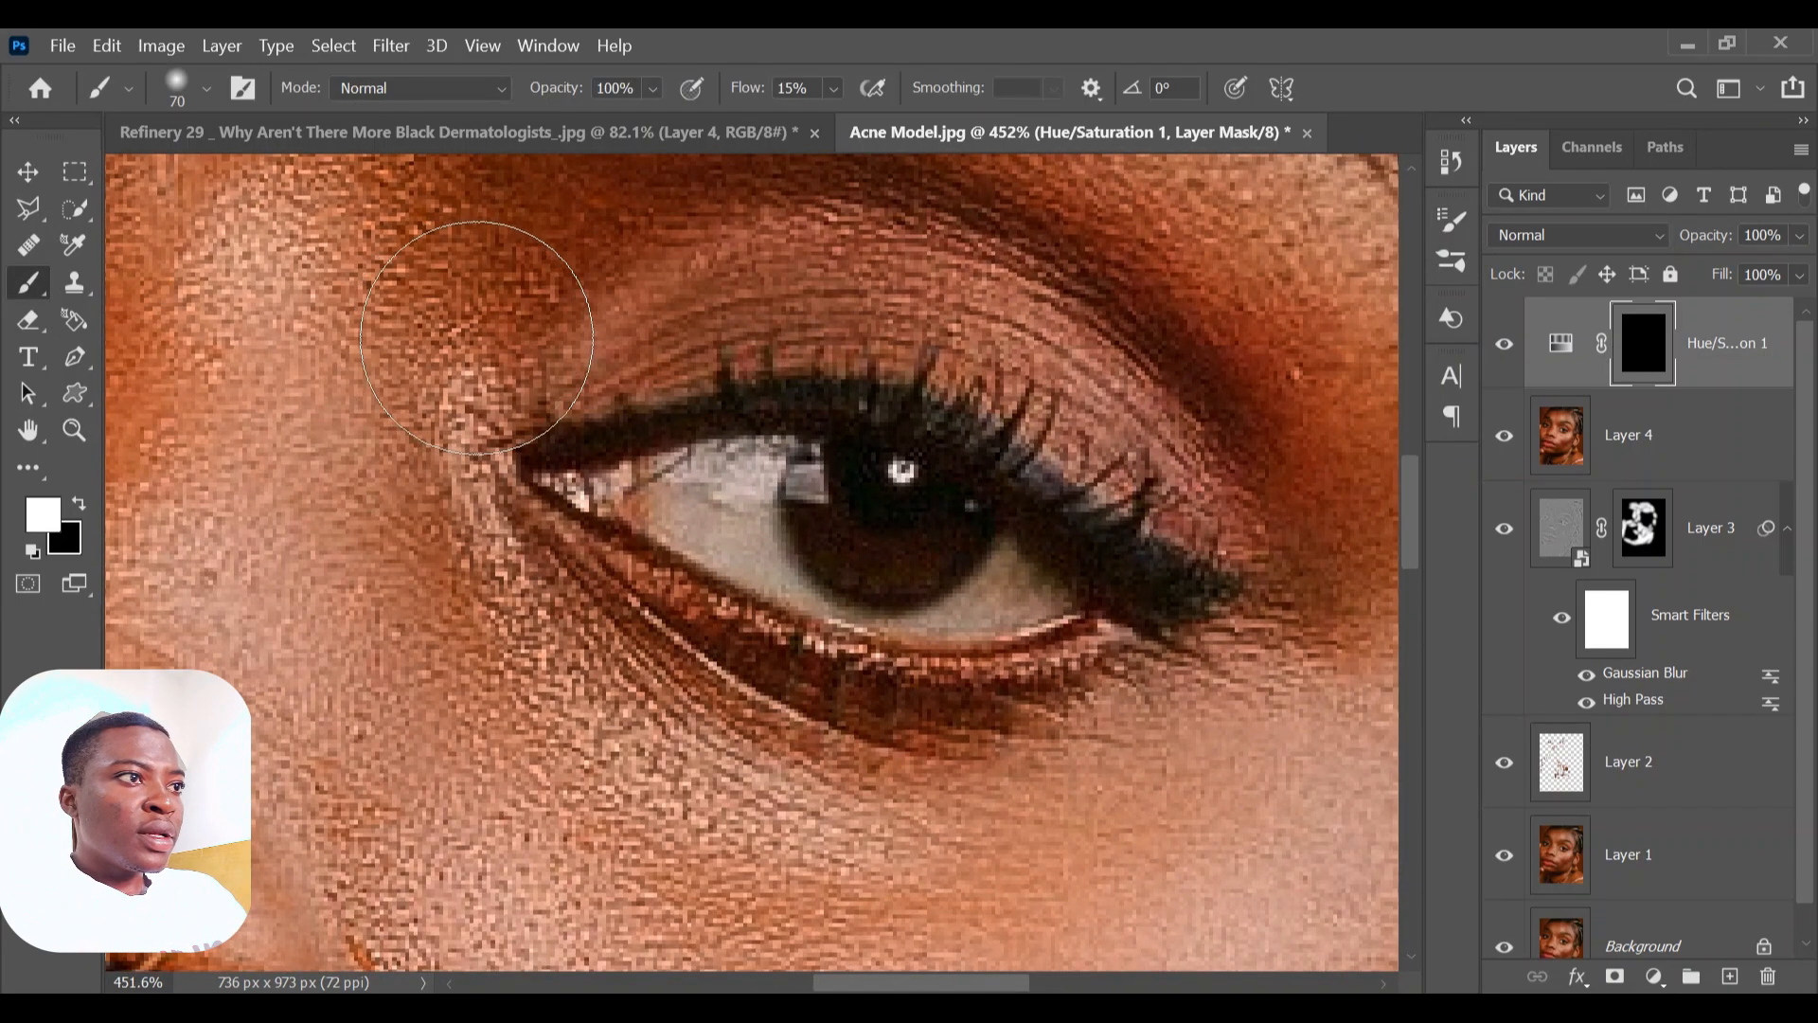
pyautogui.press('[')
pyautogui.press('[')
pyautogui.press('[')
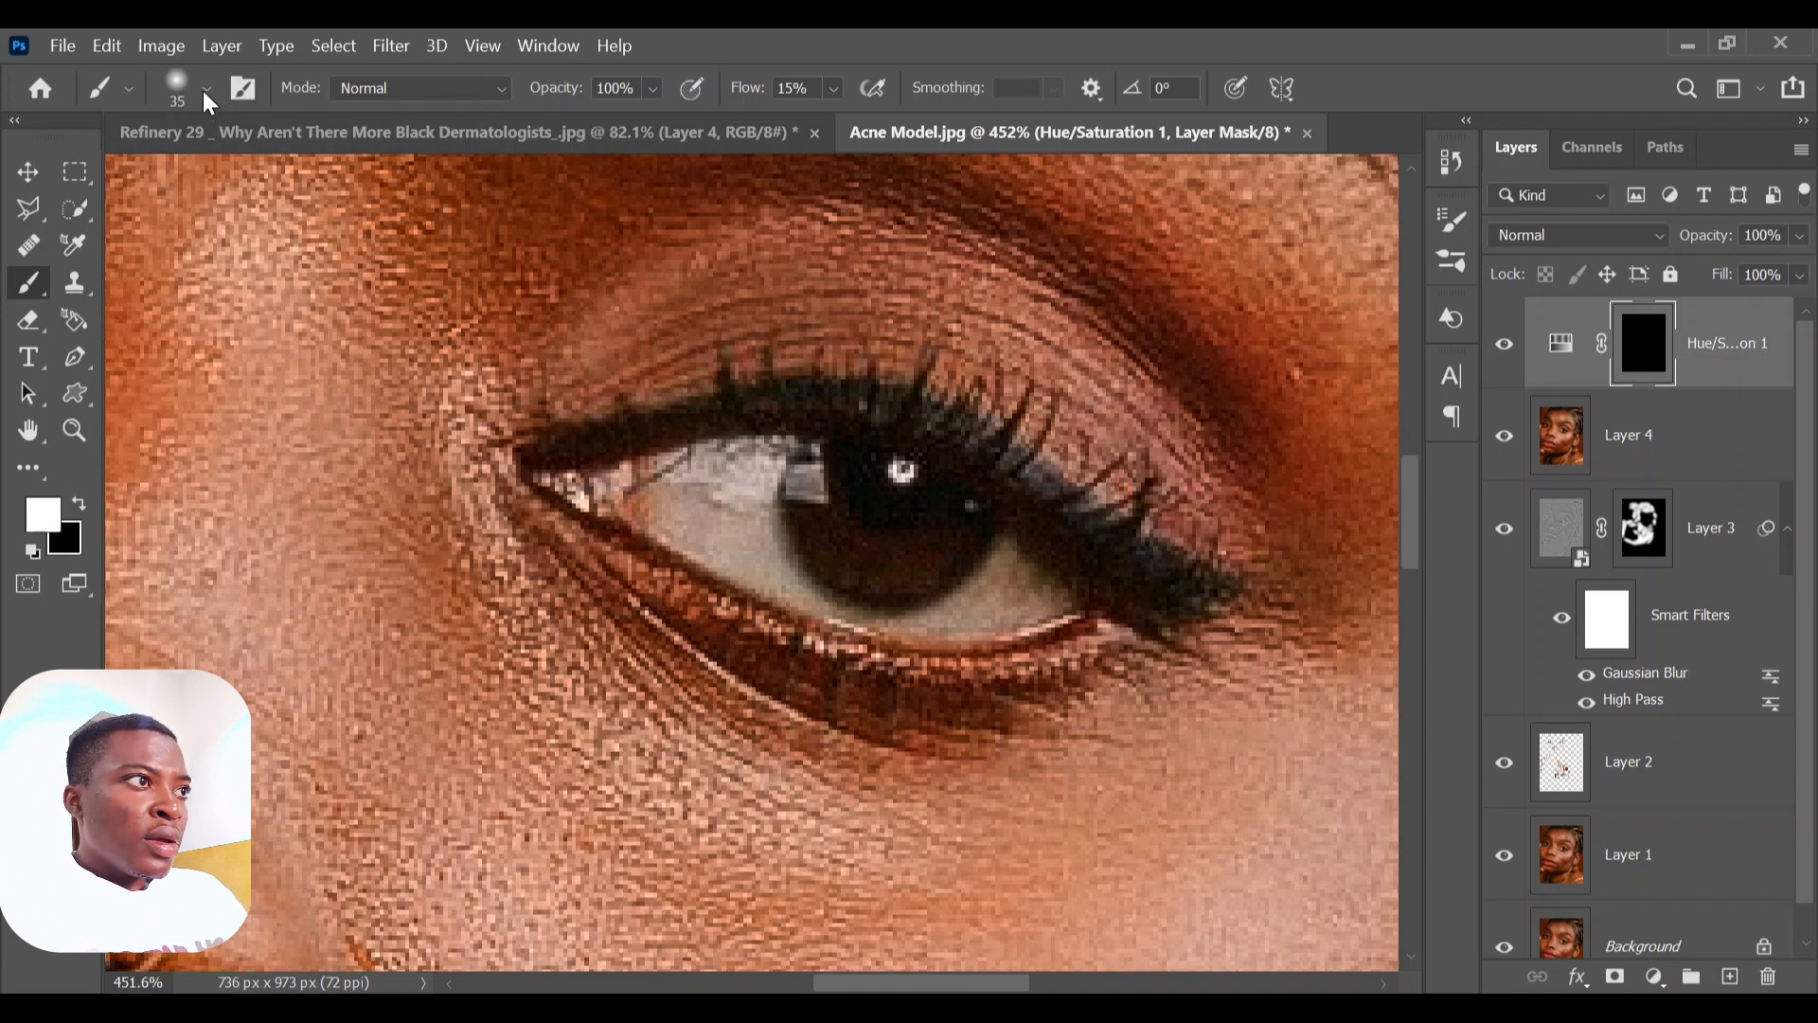
pyautogui.click(207, 90)
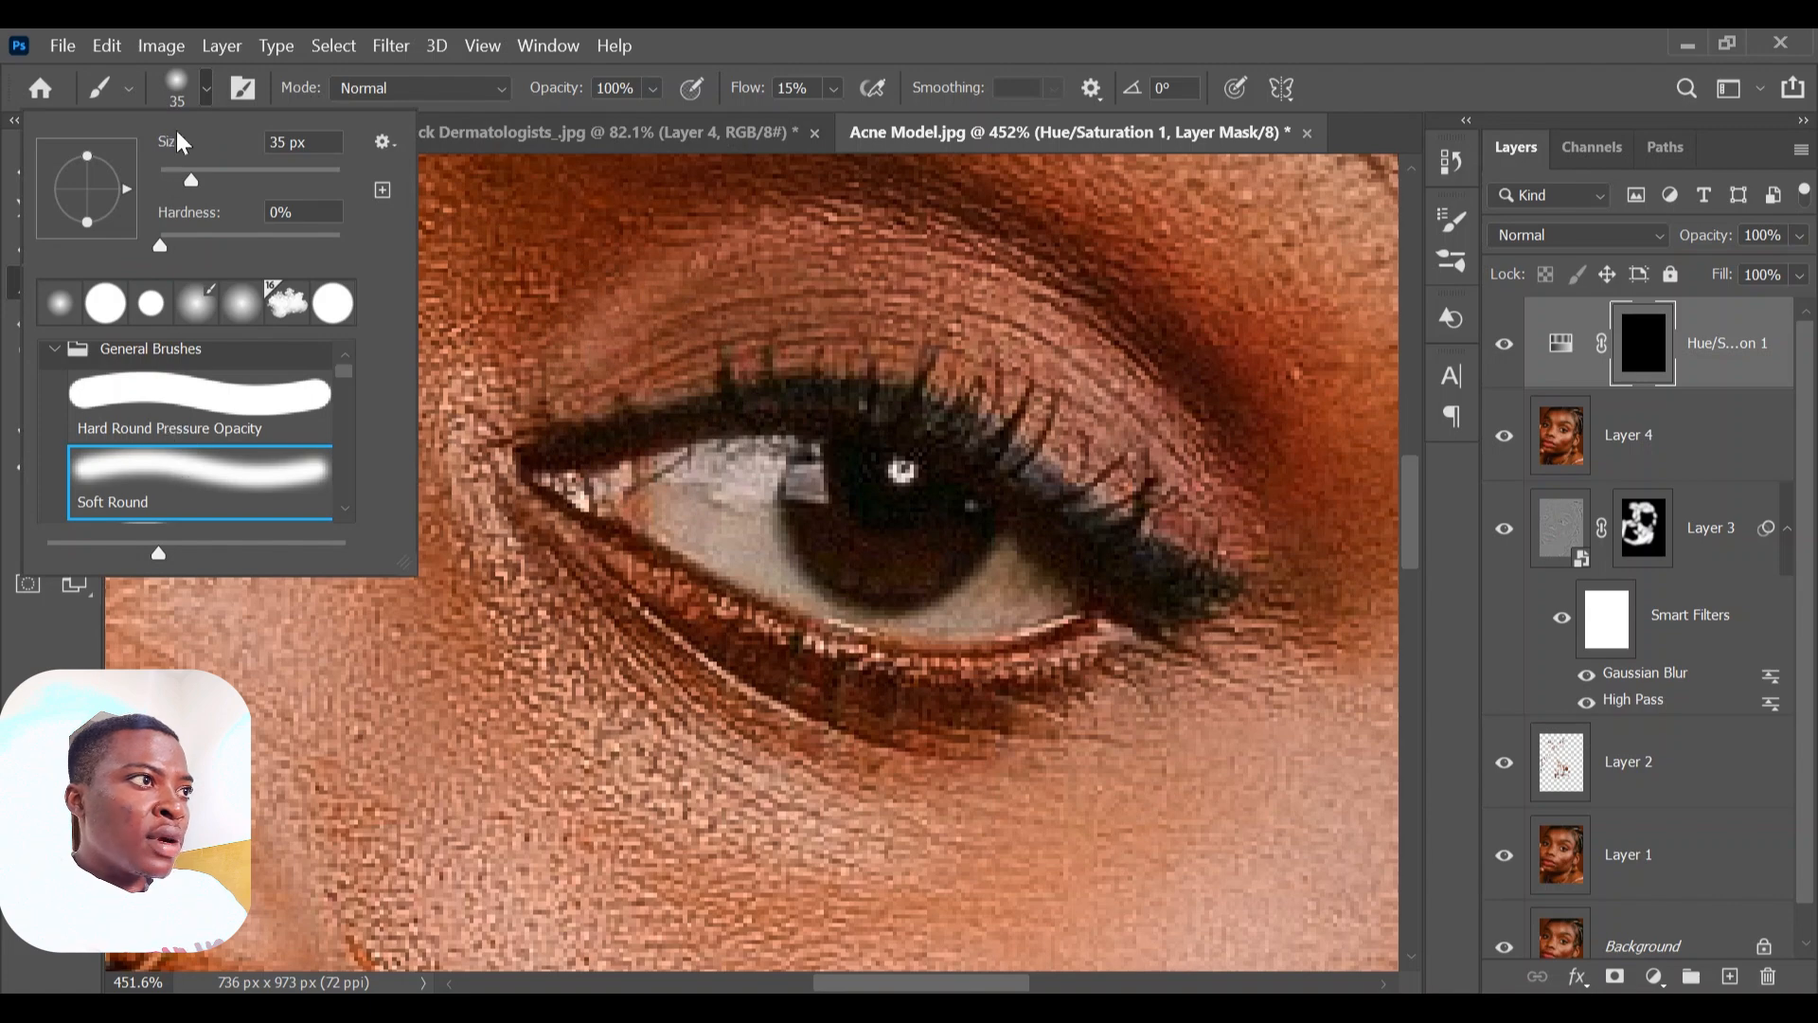
pyautogui.click(208, 91)
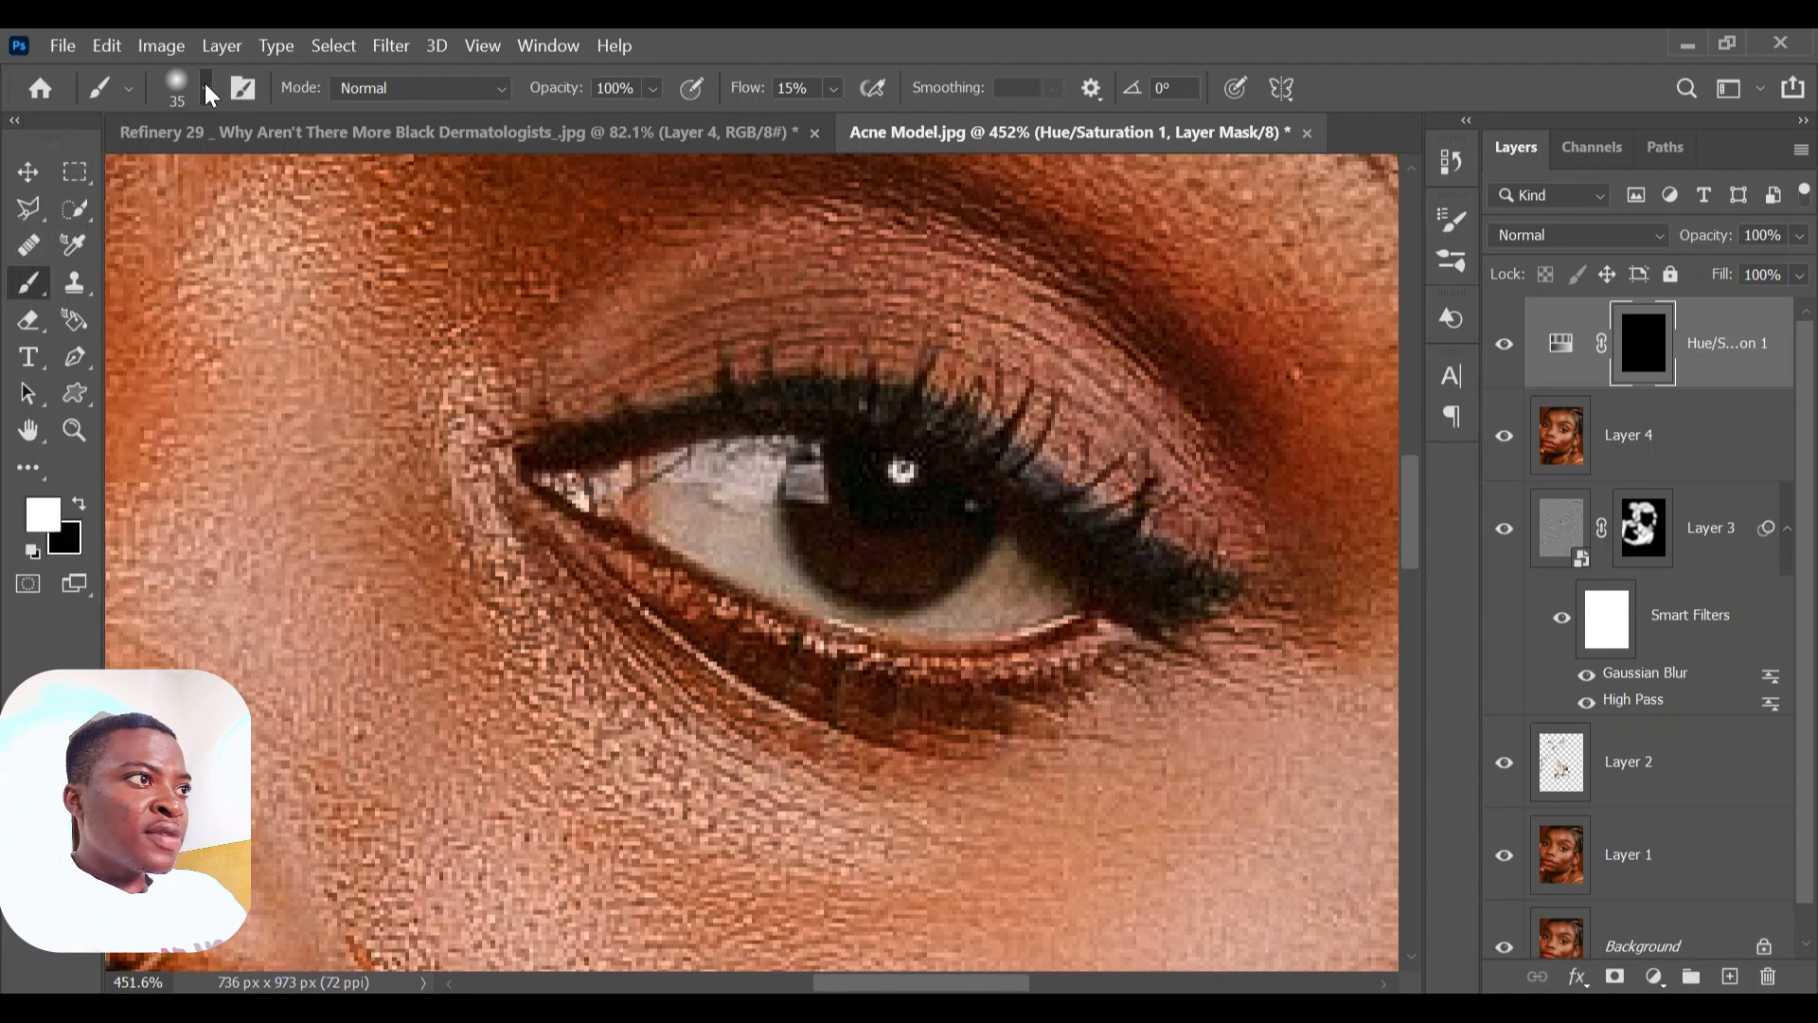
# - With brush Flow at 100% and a size of 15 to 20 px, paint white on the mask over the model's left eyeball
pyautogui.click(835, 89)
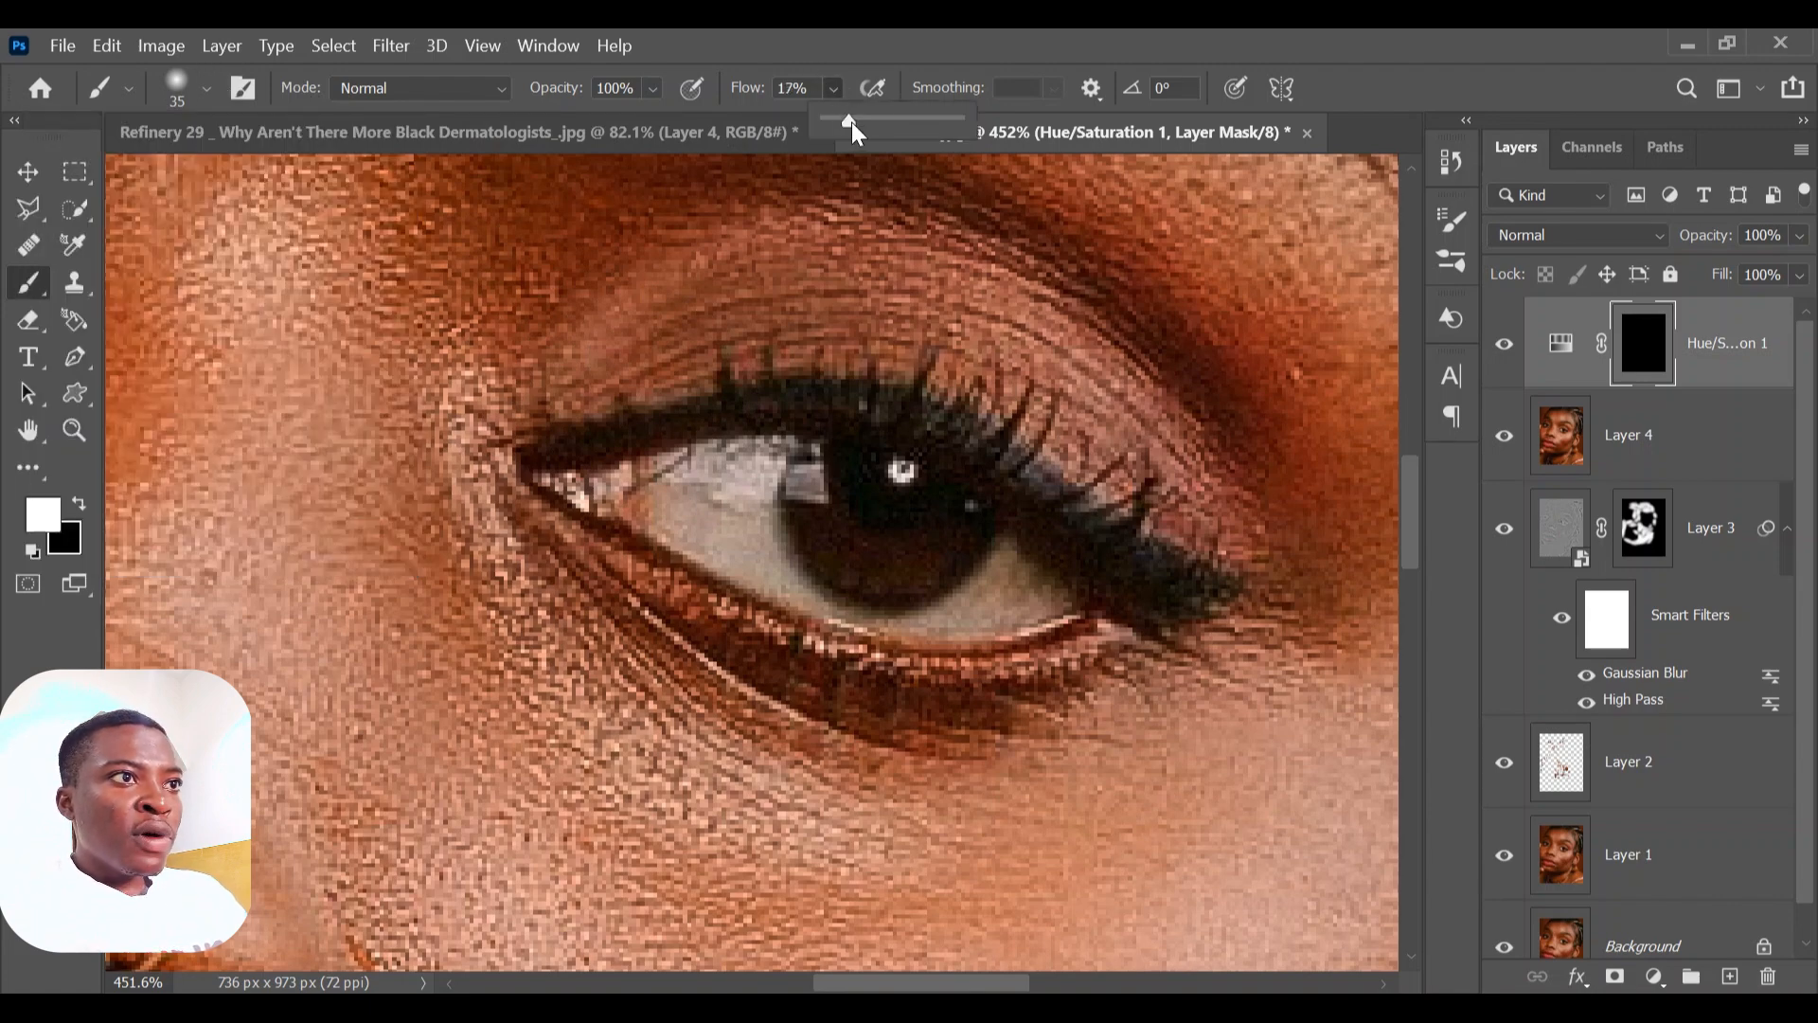
pyautogui.click(835, 91)
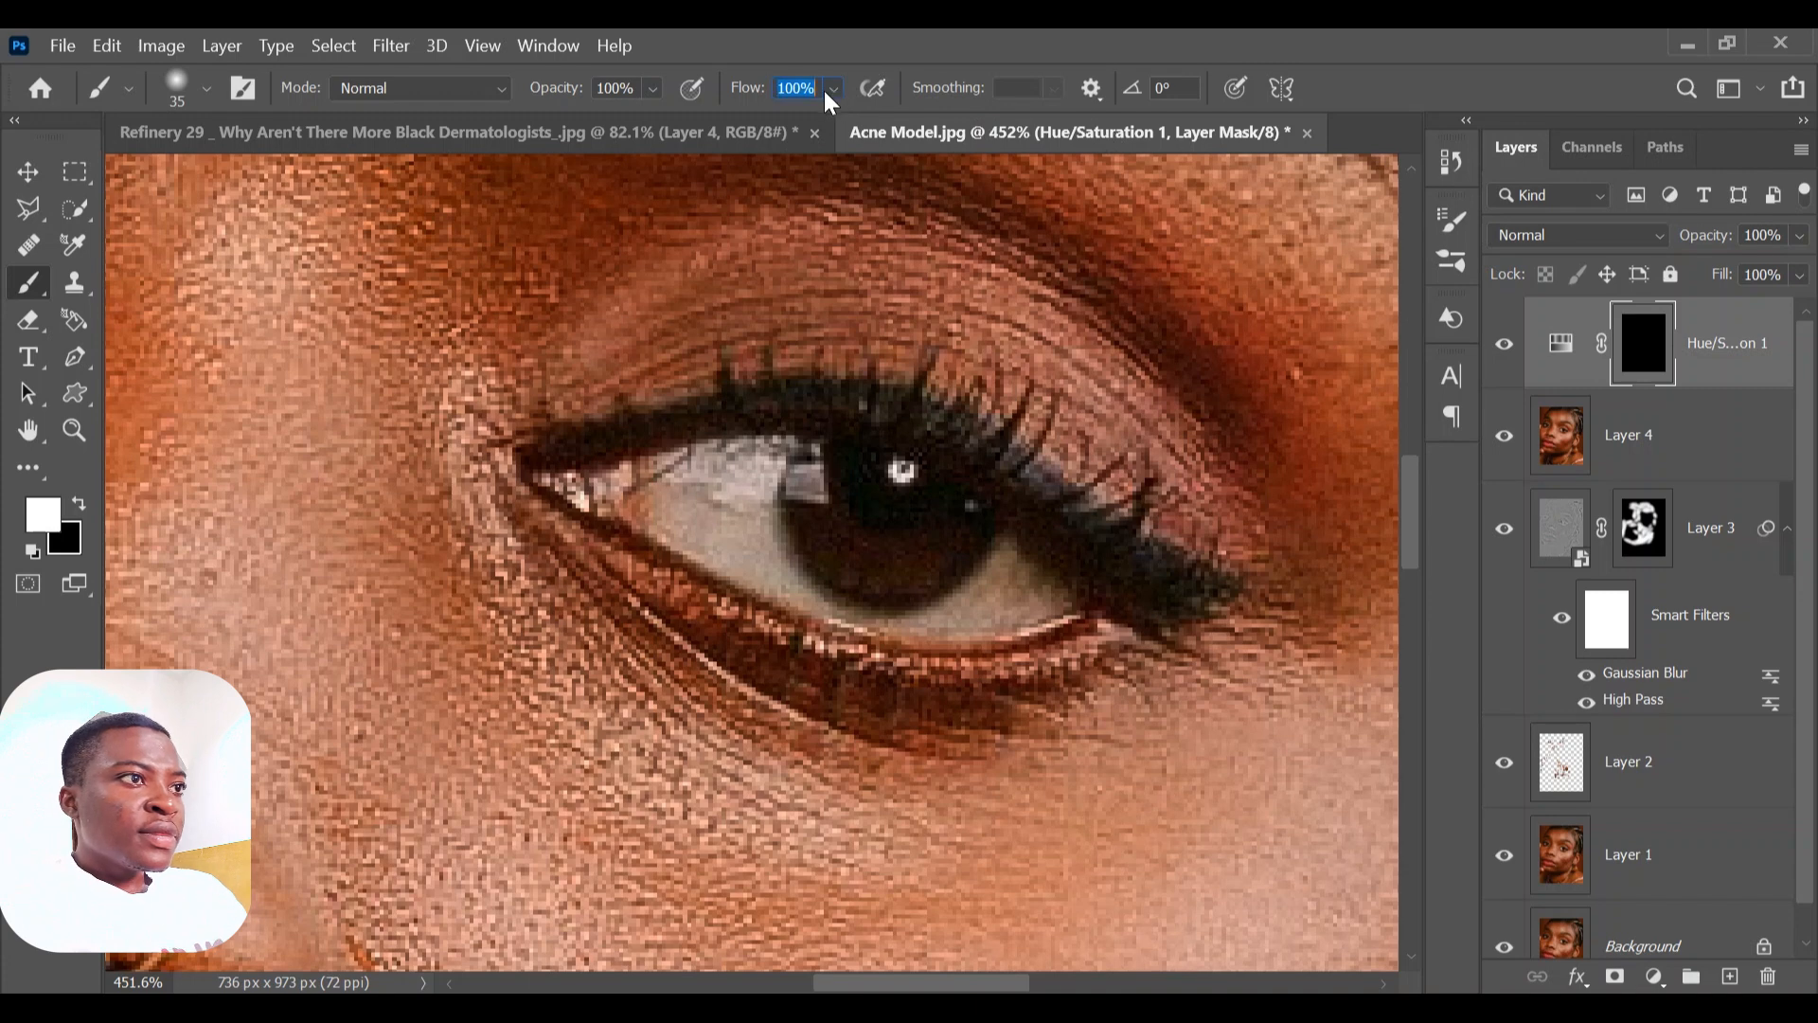
pyautogui.click(834, 90)
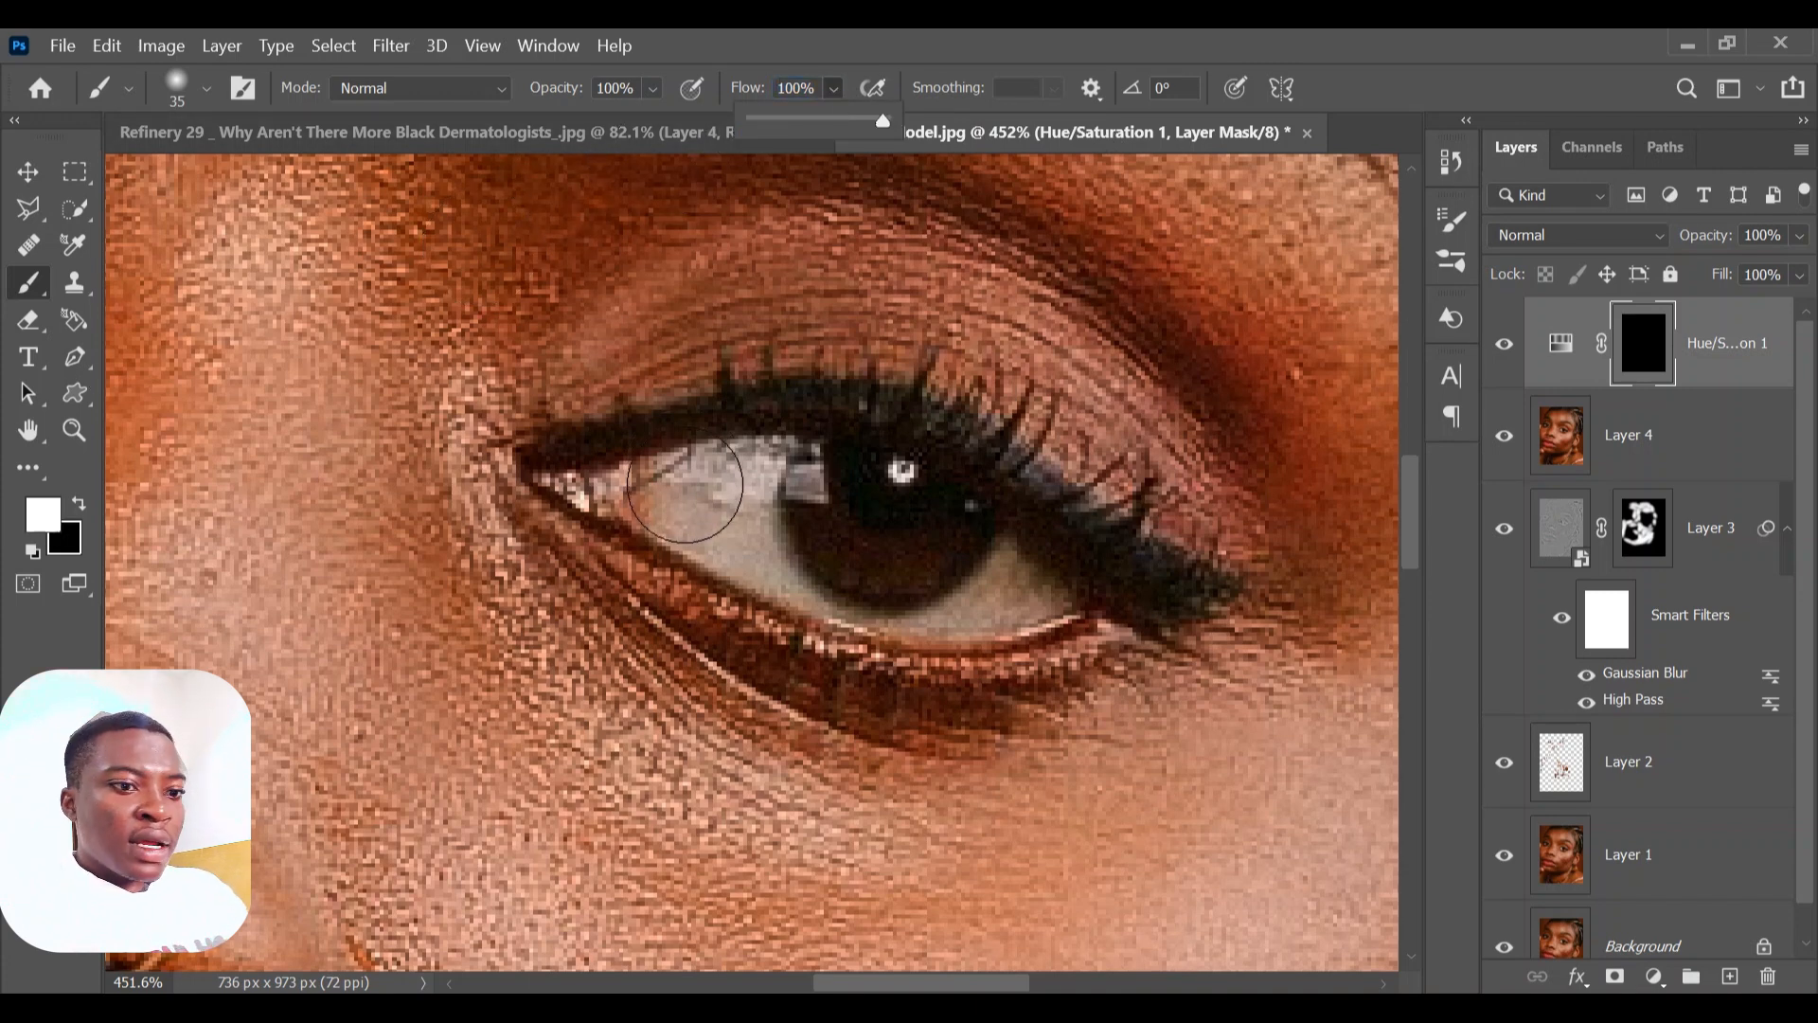
pyautogui.click(684, 486)
pyautogui.press('[')
pyautogui.press('[')
pyautogui.press('[')
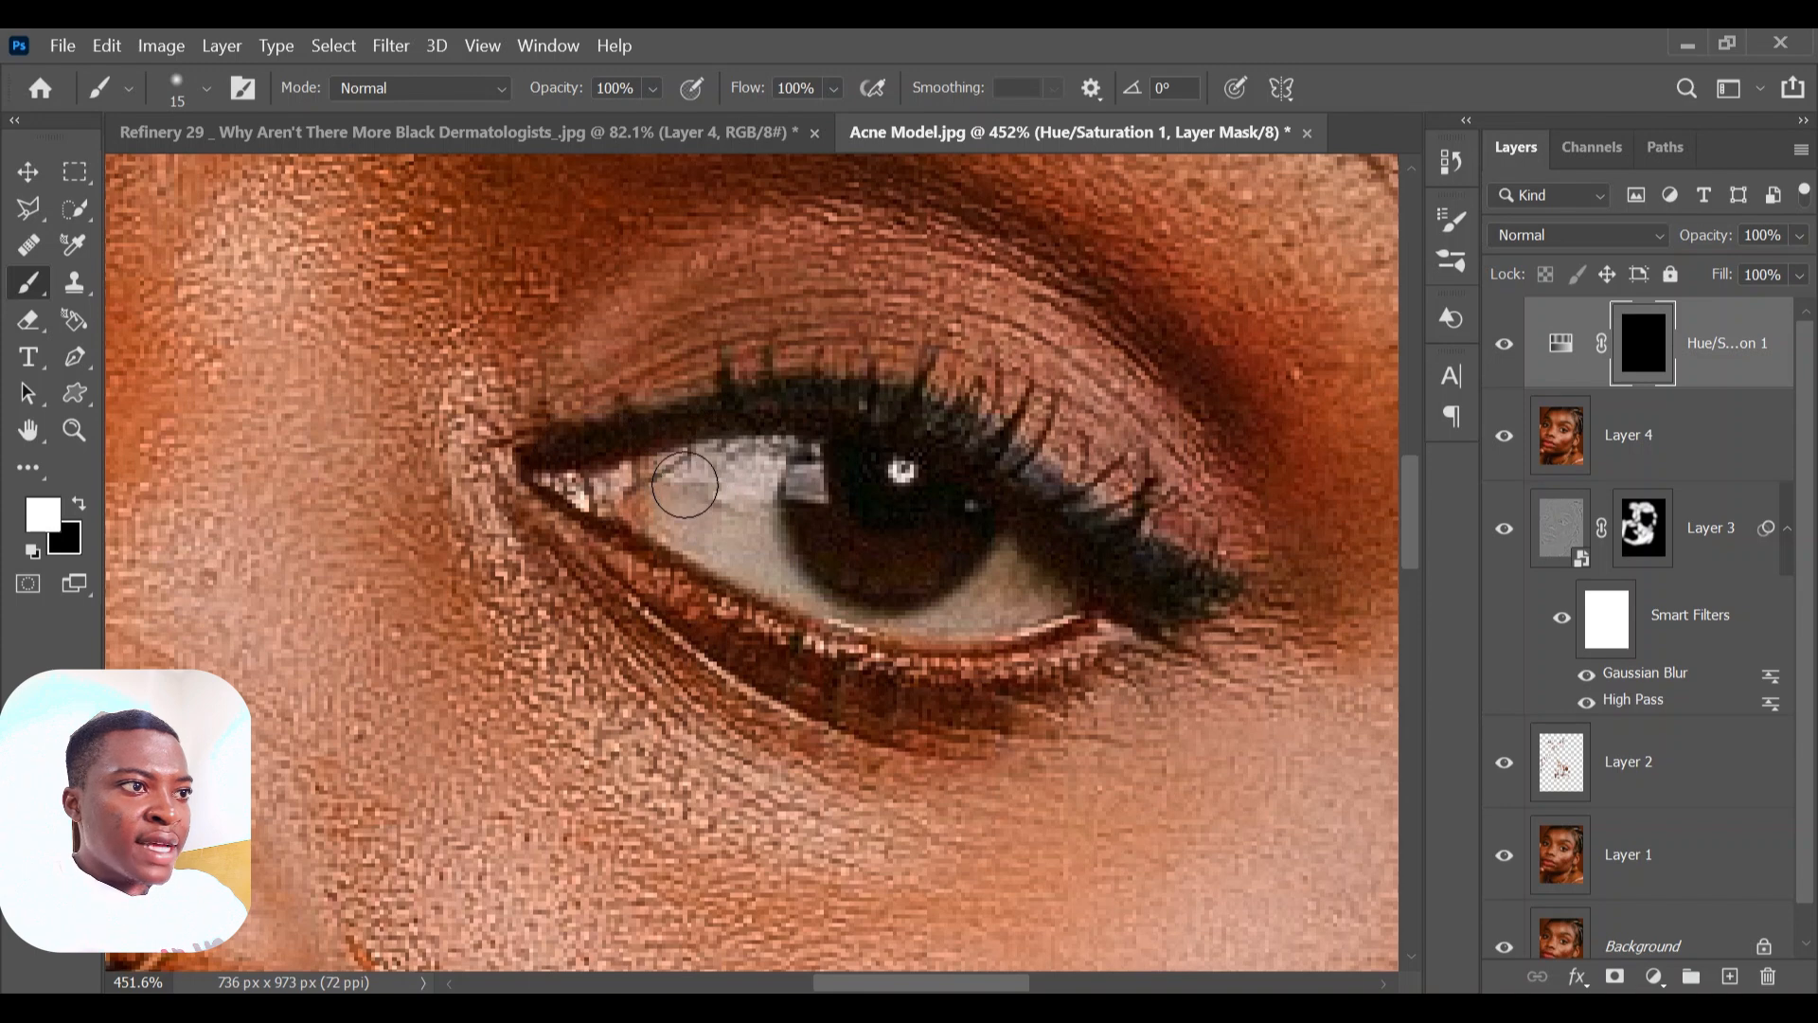
pyautogui.moveTo(685, 484)
pyautogui.mouseDown()
pyautogui.moveTo(725, 510)
pyautogui.moveTo(720, 481)
pyautogui.moveTo(740, 487)
pyautogui.moveTo(667, 510)
pyautogui.moveTo(685, 495)
pyautogui.moveTo(642, 488)
pyautogui.moveTo(667, 480)
pyautogui.moveTo(771, 560)
pyautogui.moveTo(734, 527)
pyautogui.moveTo(728, 479)
pyautogui.mouseUp()
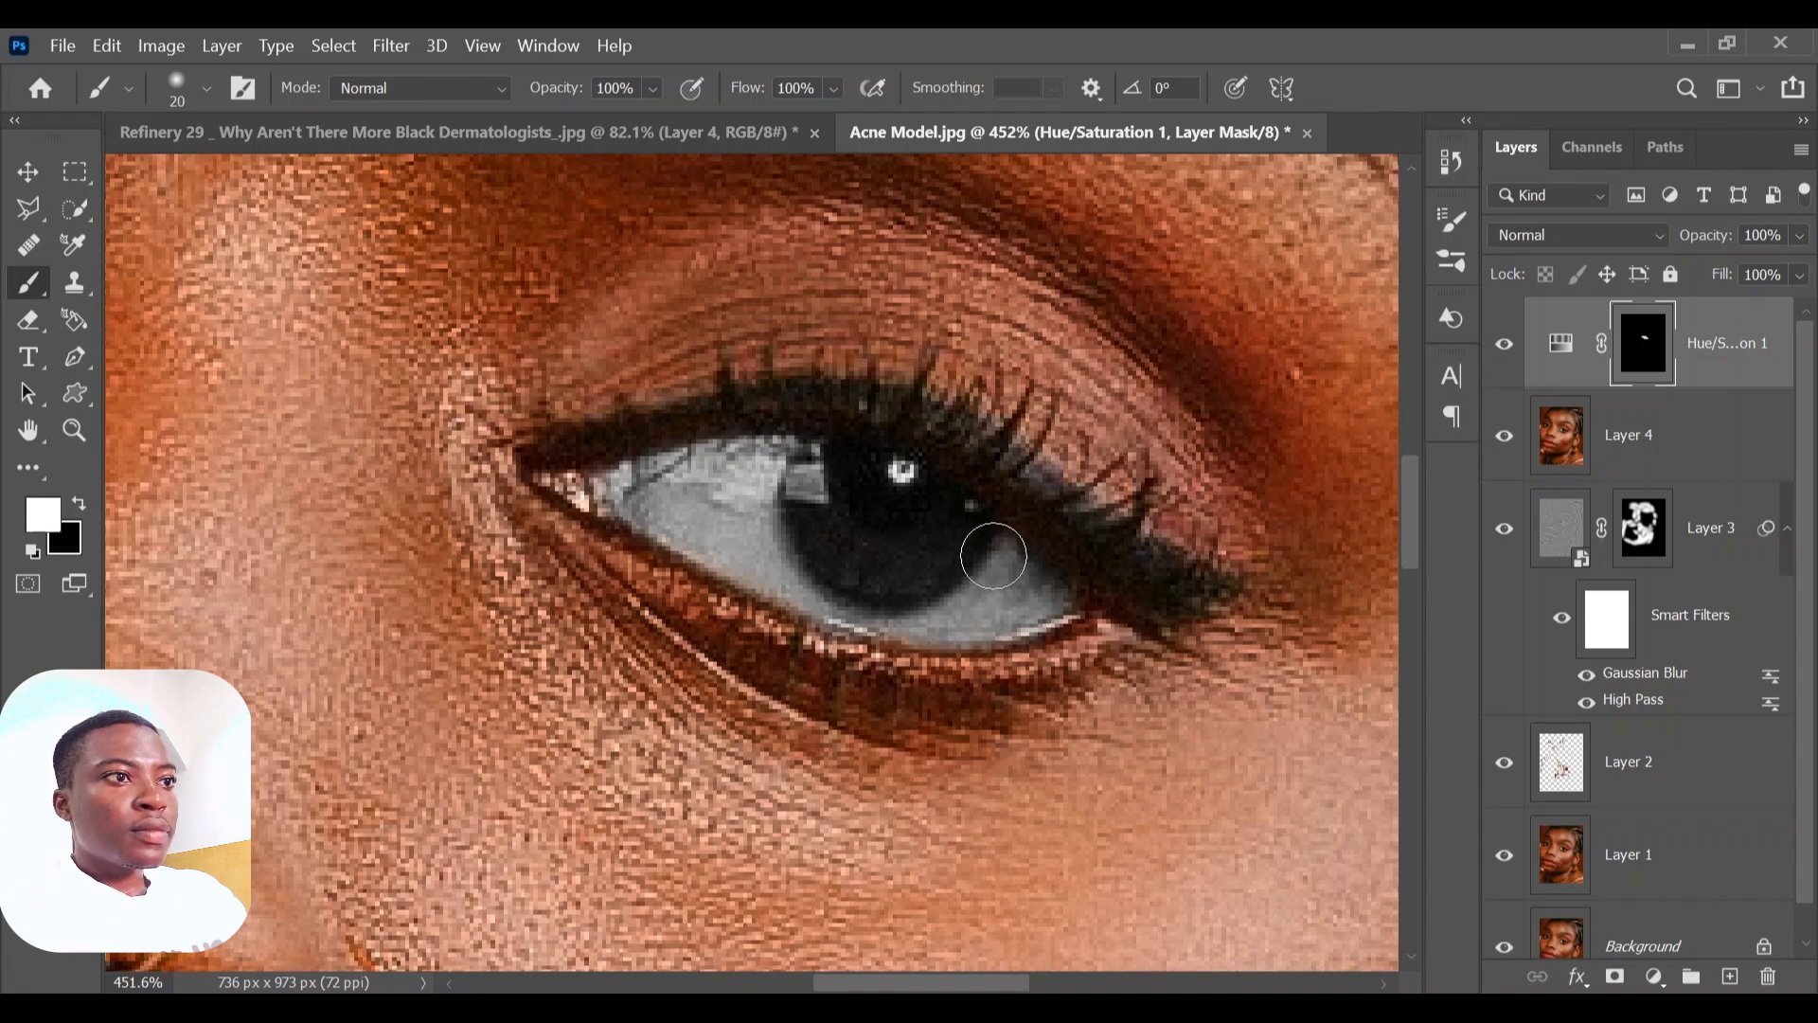
# - Paint white on the Hue/Saturation 1 mask over the white and iris of the model's right eye with the 20 px brush
pyautogui.hscroll(-10, 993, 556)
pyautogui.scroll(6, 988, 553)
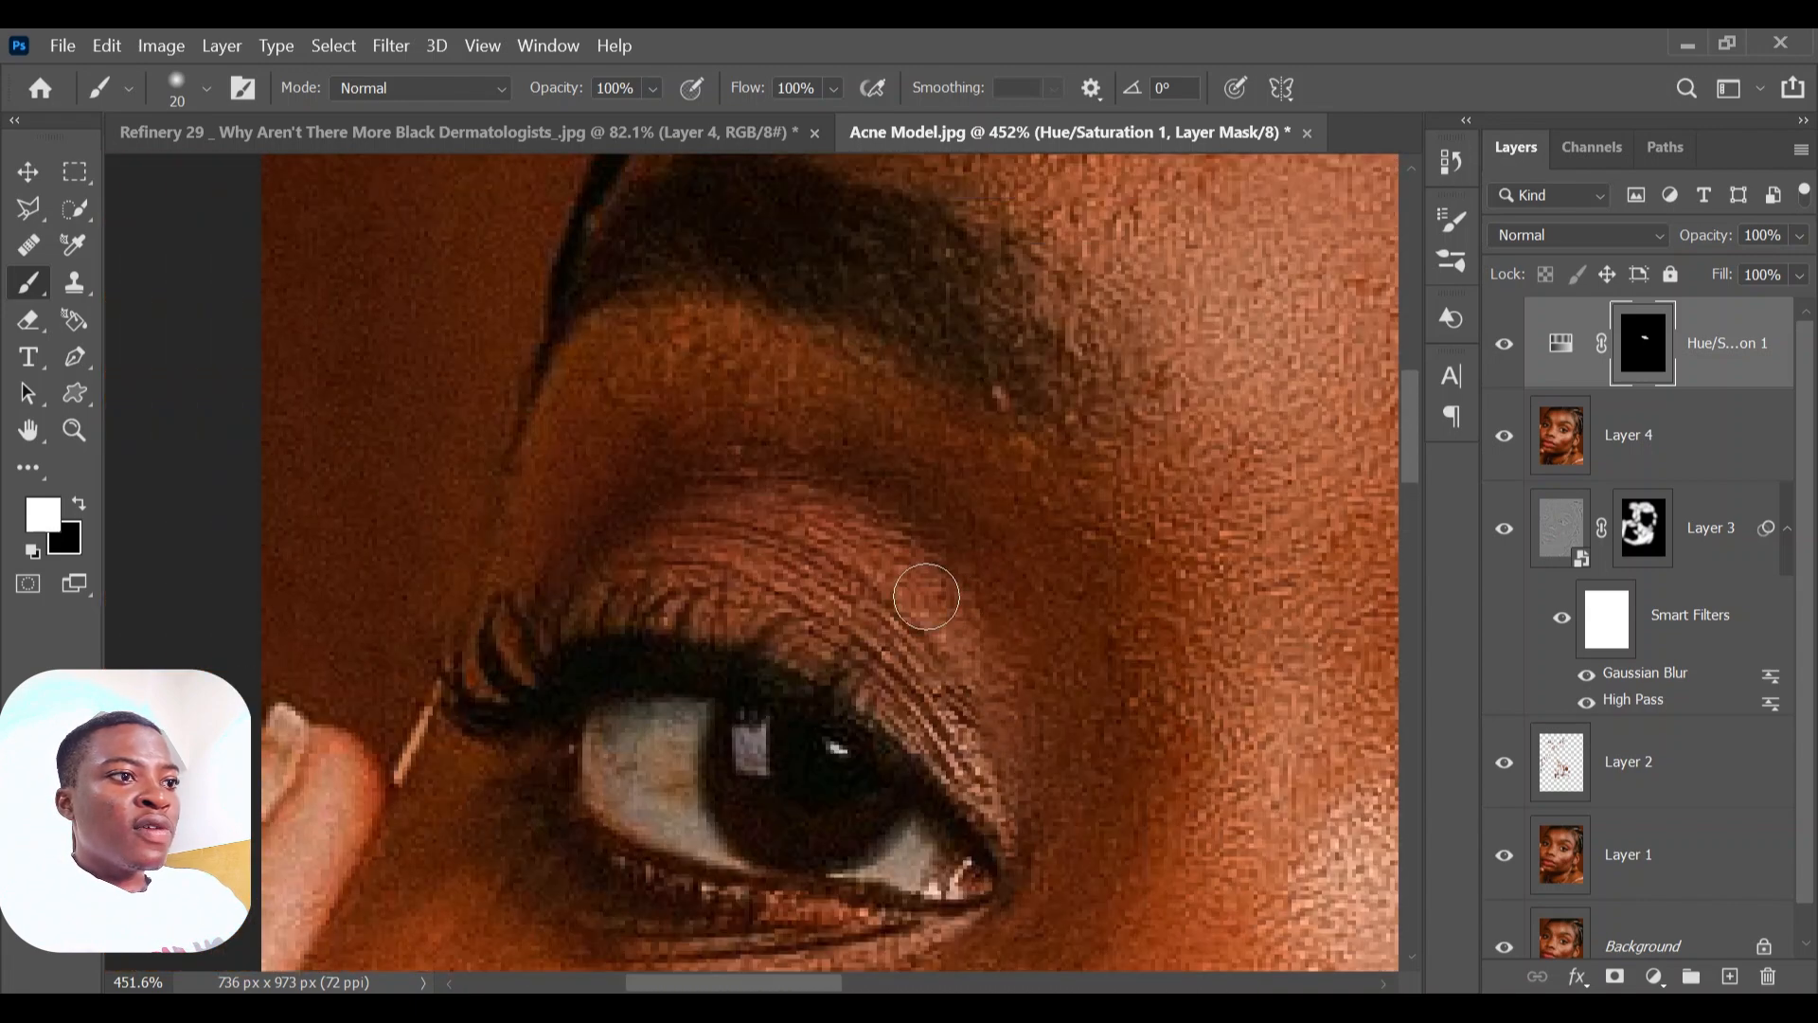
pyautogui.scroll(-3, 834, 644)
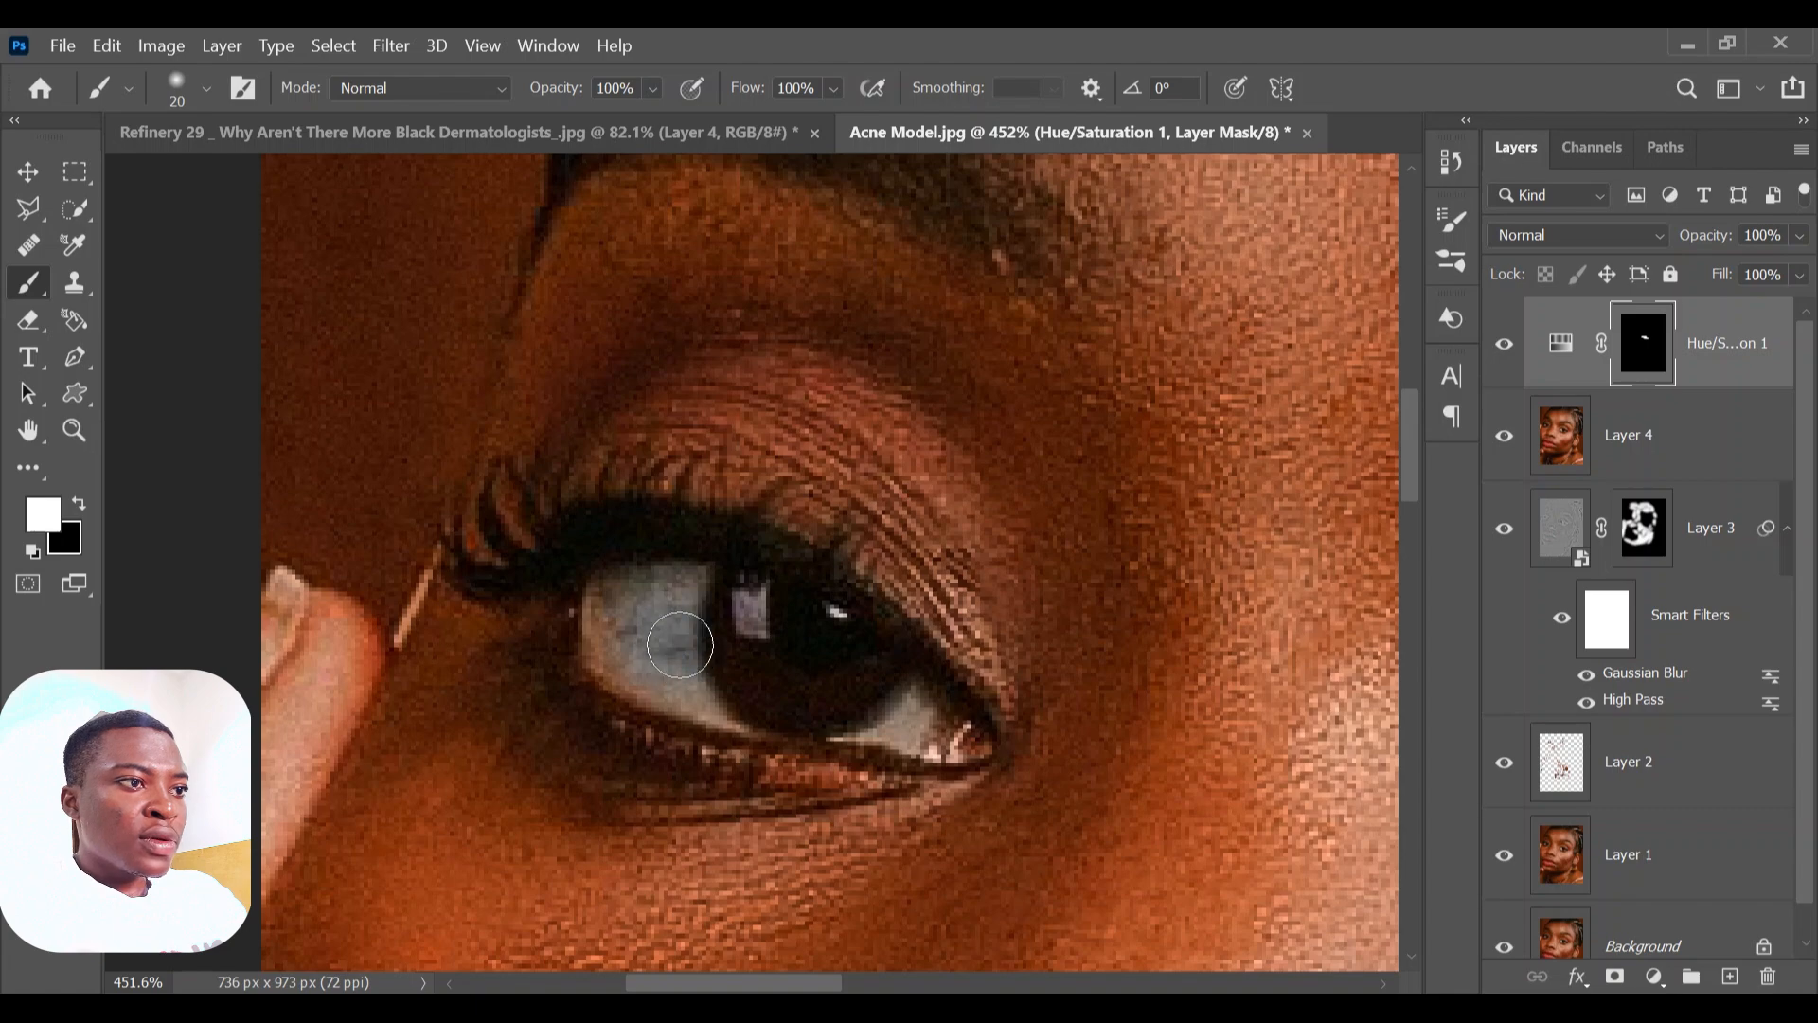
pyautogui.moveTo(705, 593)
pyautogui.mouseDown()
pyautogui.moveTo(627, 675)
pyautogui.moveTo(906, 722)
pyautogui.mouseUp()
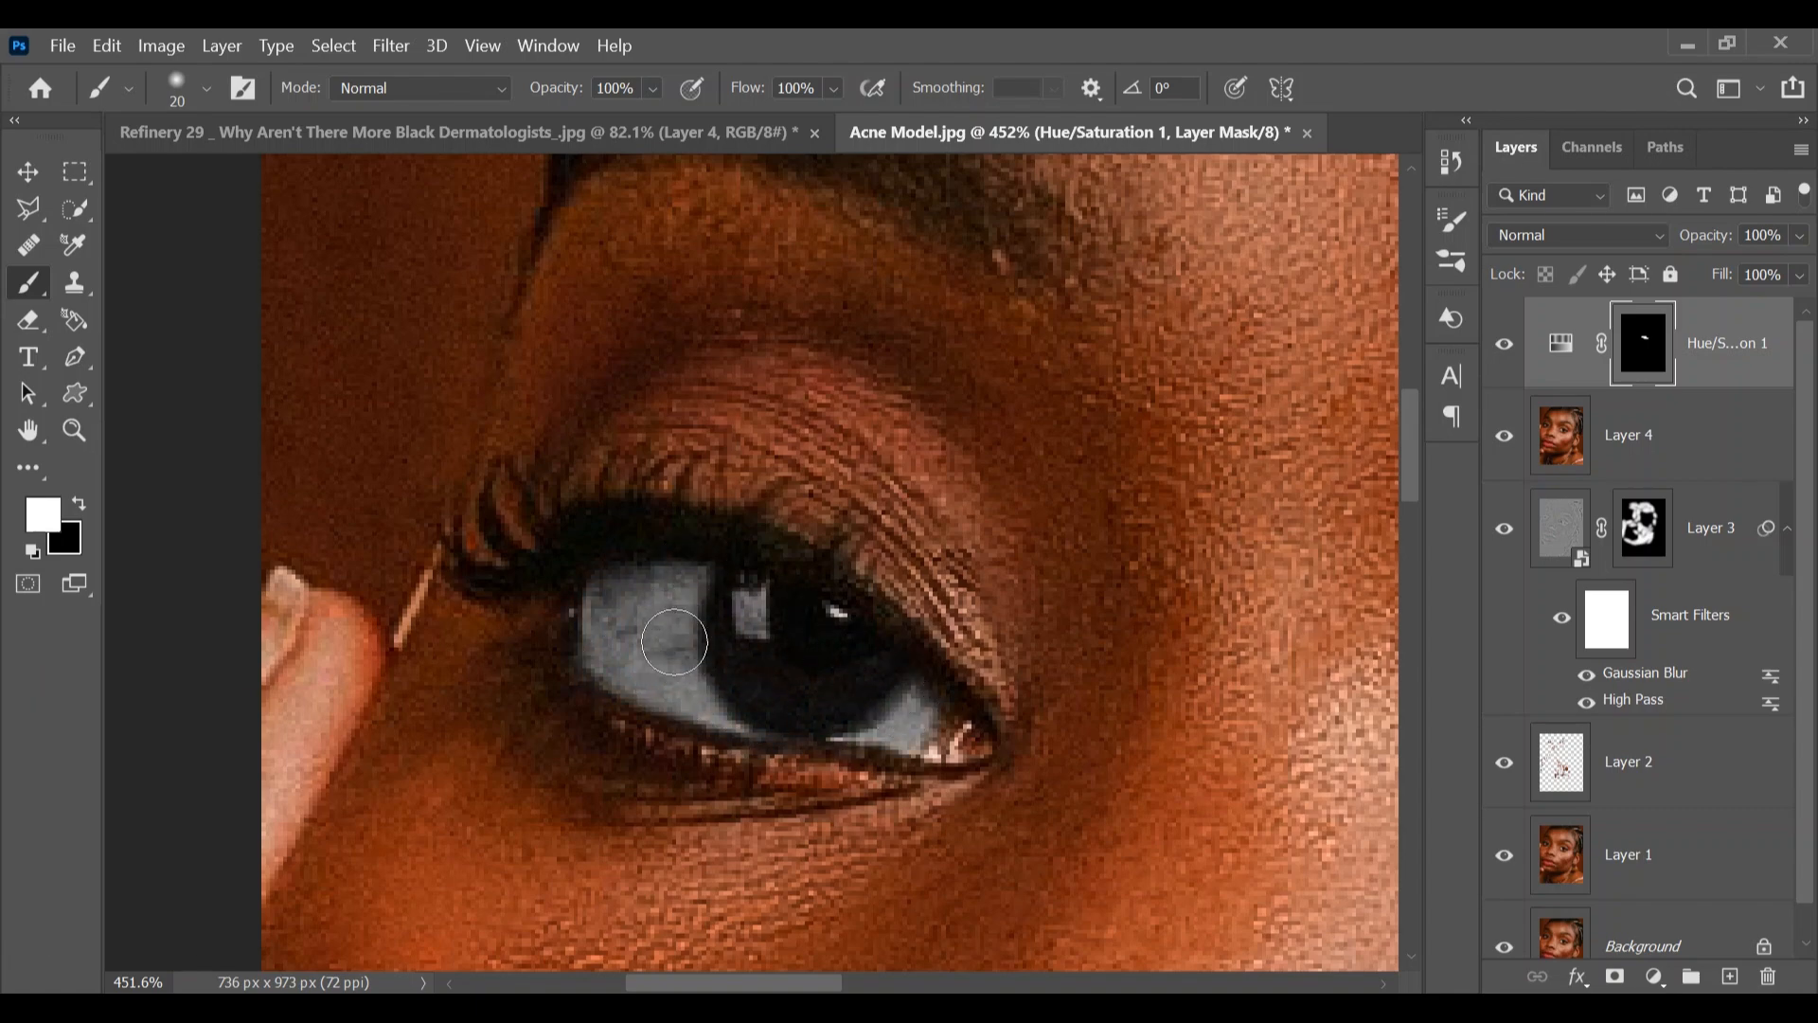
# - Compare the whole portrait with and without the Hue/Saturation 1 eye desaturation, leaving the layer visible
pyautogui.press('z')
pyautogui.keyDown('alt'); pyautogui.click(1022, 577); pyautogui.keyUp('alt')
pyautogui.keyDown('alt'); pyautogui.click(1024, 577); pyautogui.keyUp('alt')
pyautogui.keyDown('alt'); pyautogui.click(1024, 578); pyautogui.keyUp('alt')
pyautogui.keyDown('alt'); pyautogui.click(1024, 579); pyautogui.keyUp('alt')
pyautogui.keyDown('alt'); pyautogui.click(1025, 578); pyautogui.keyUp('alt')
pyautogui.keyDown('alt'); pyautogui.click(1025, 580); pyautogui.keyUp('alt')
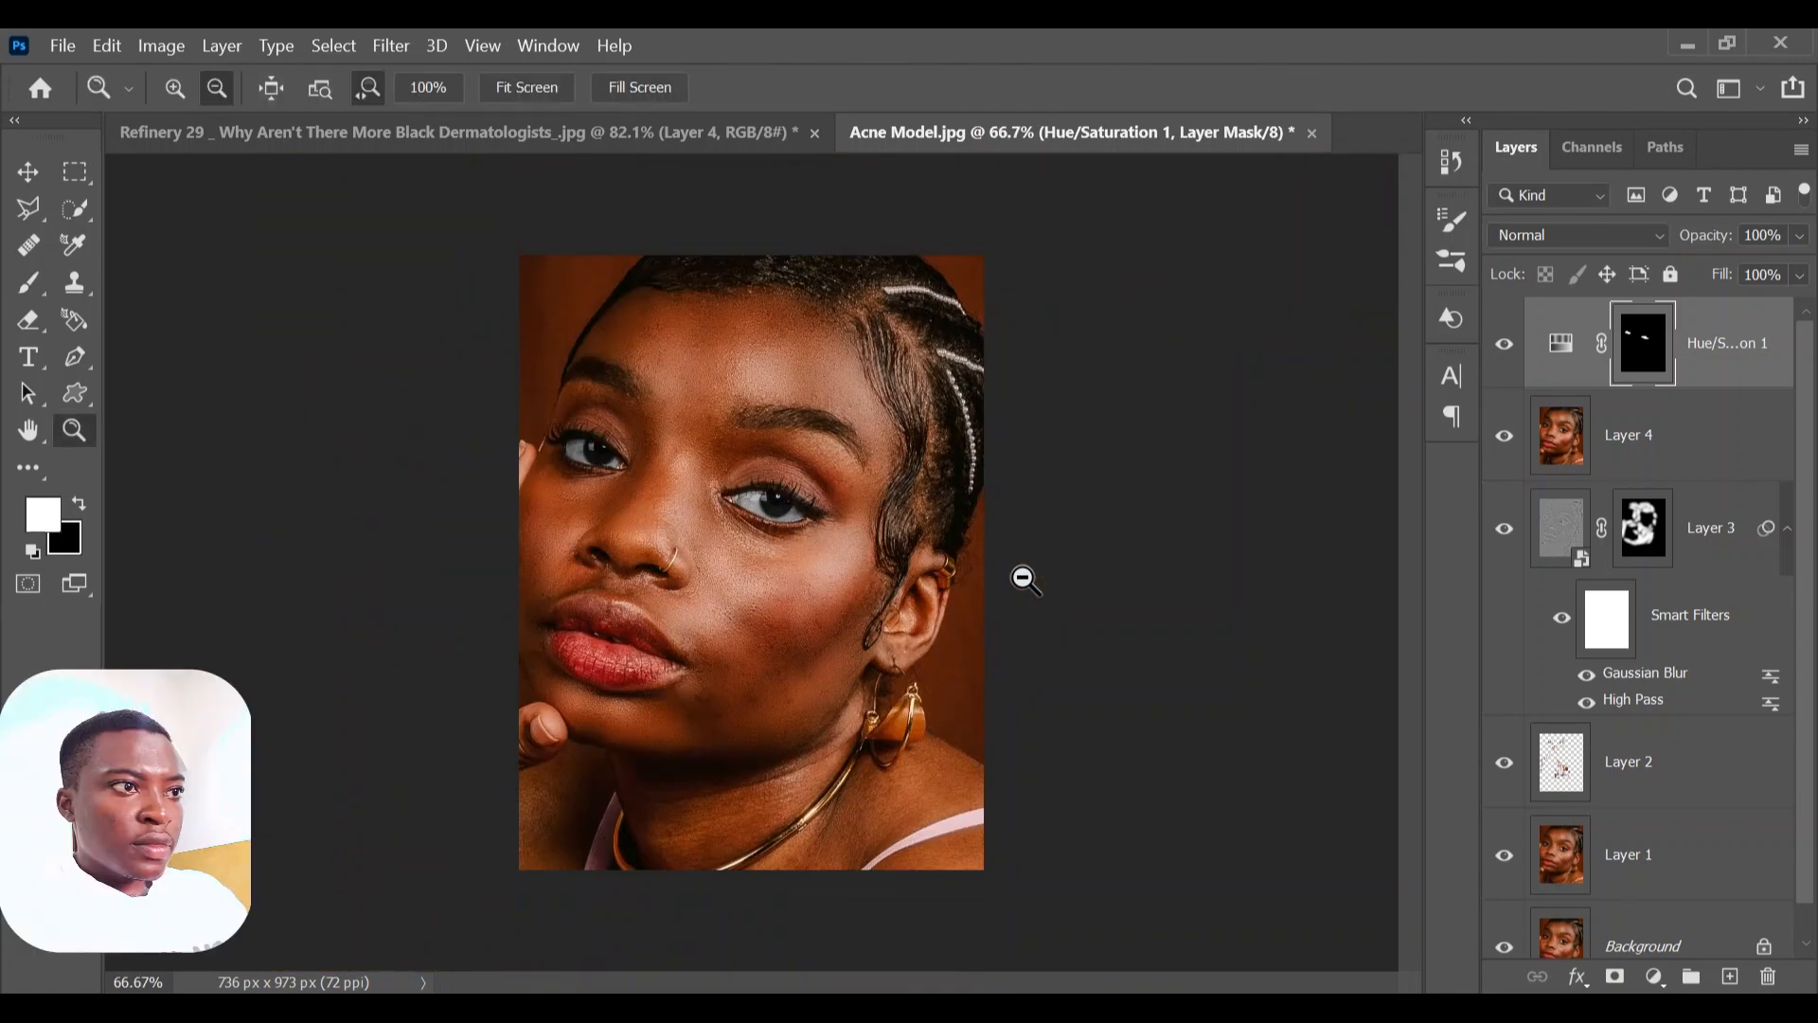
pyautogui.click(1503, 346)
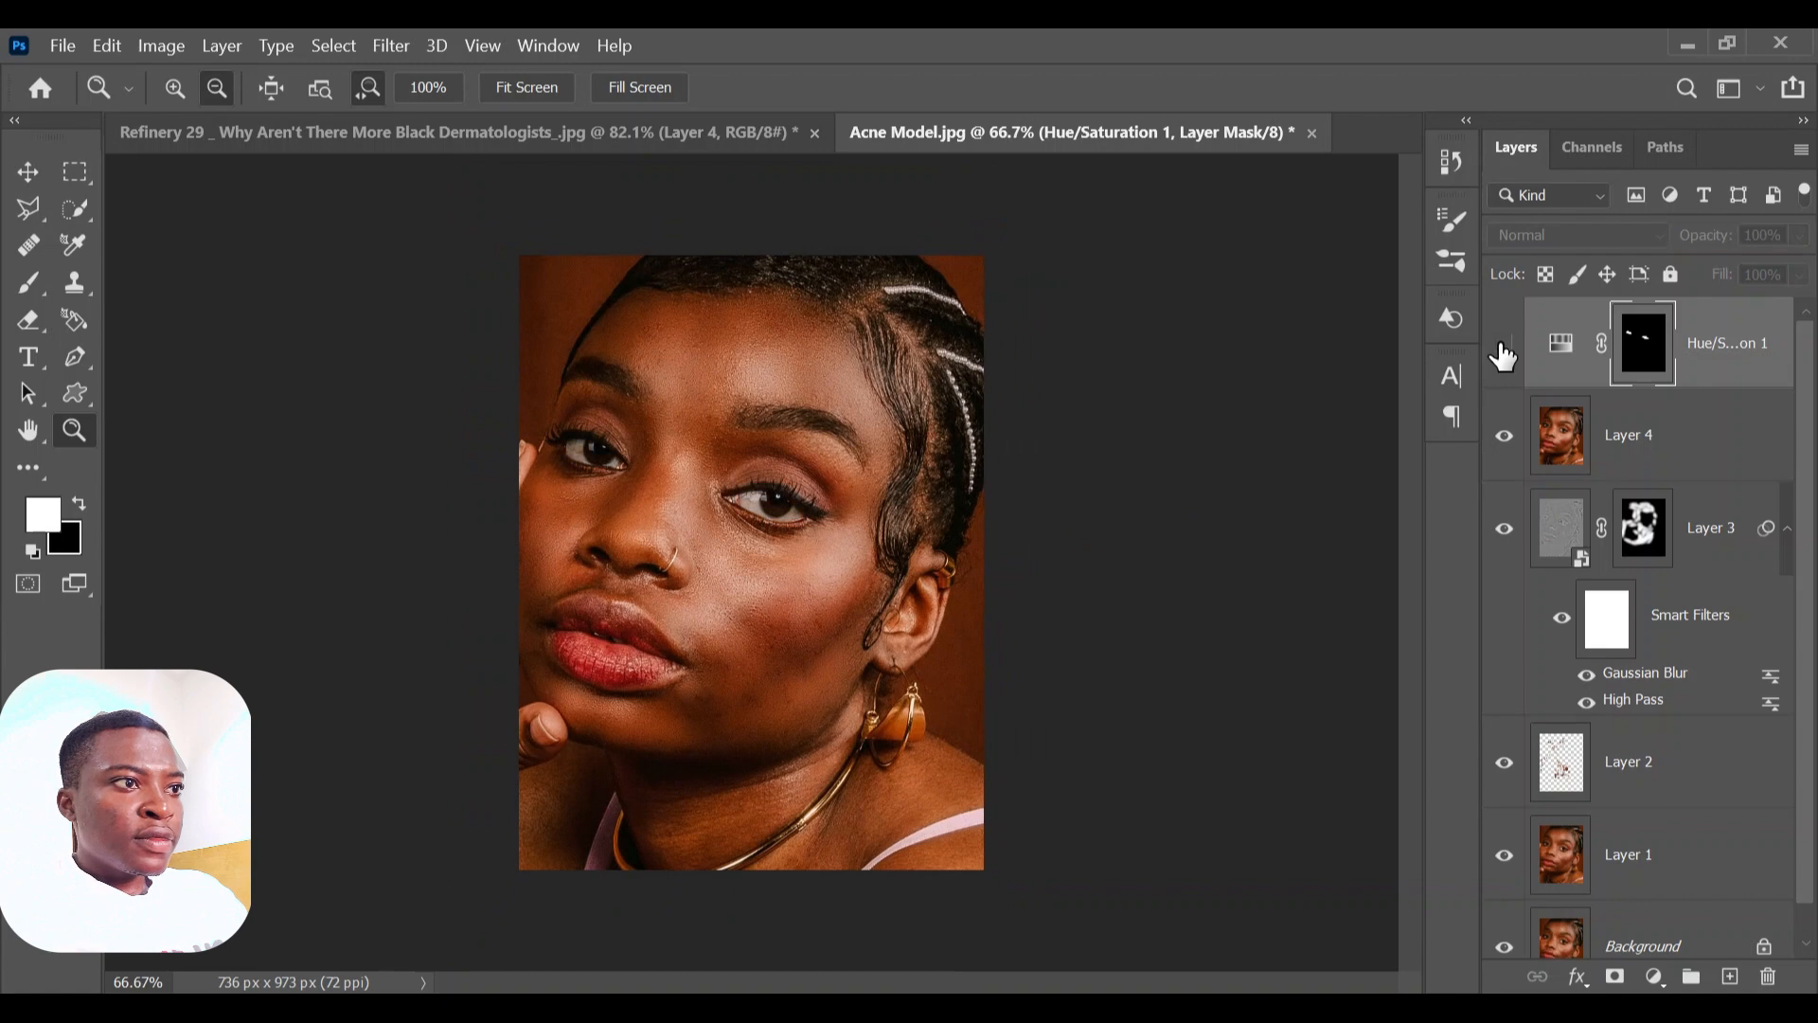
pyautogui.click(1503, 346)
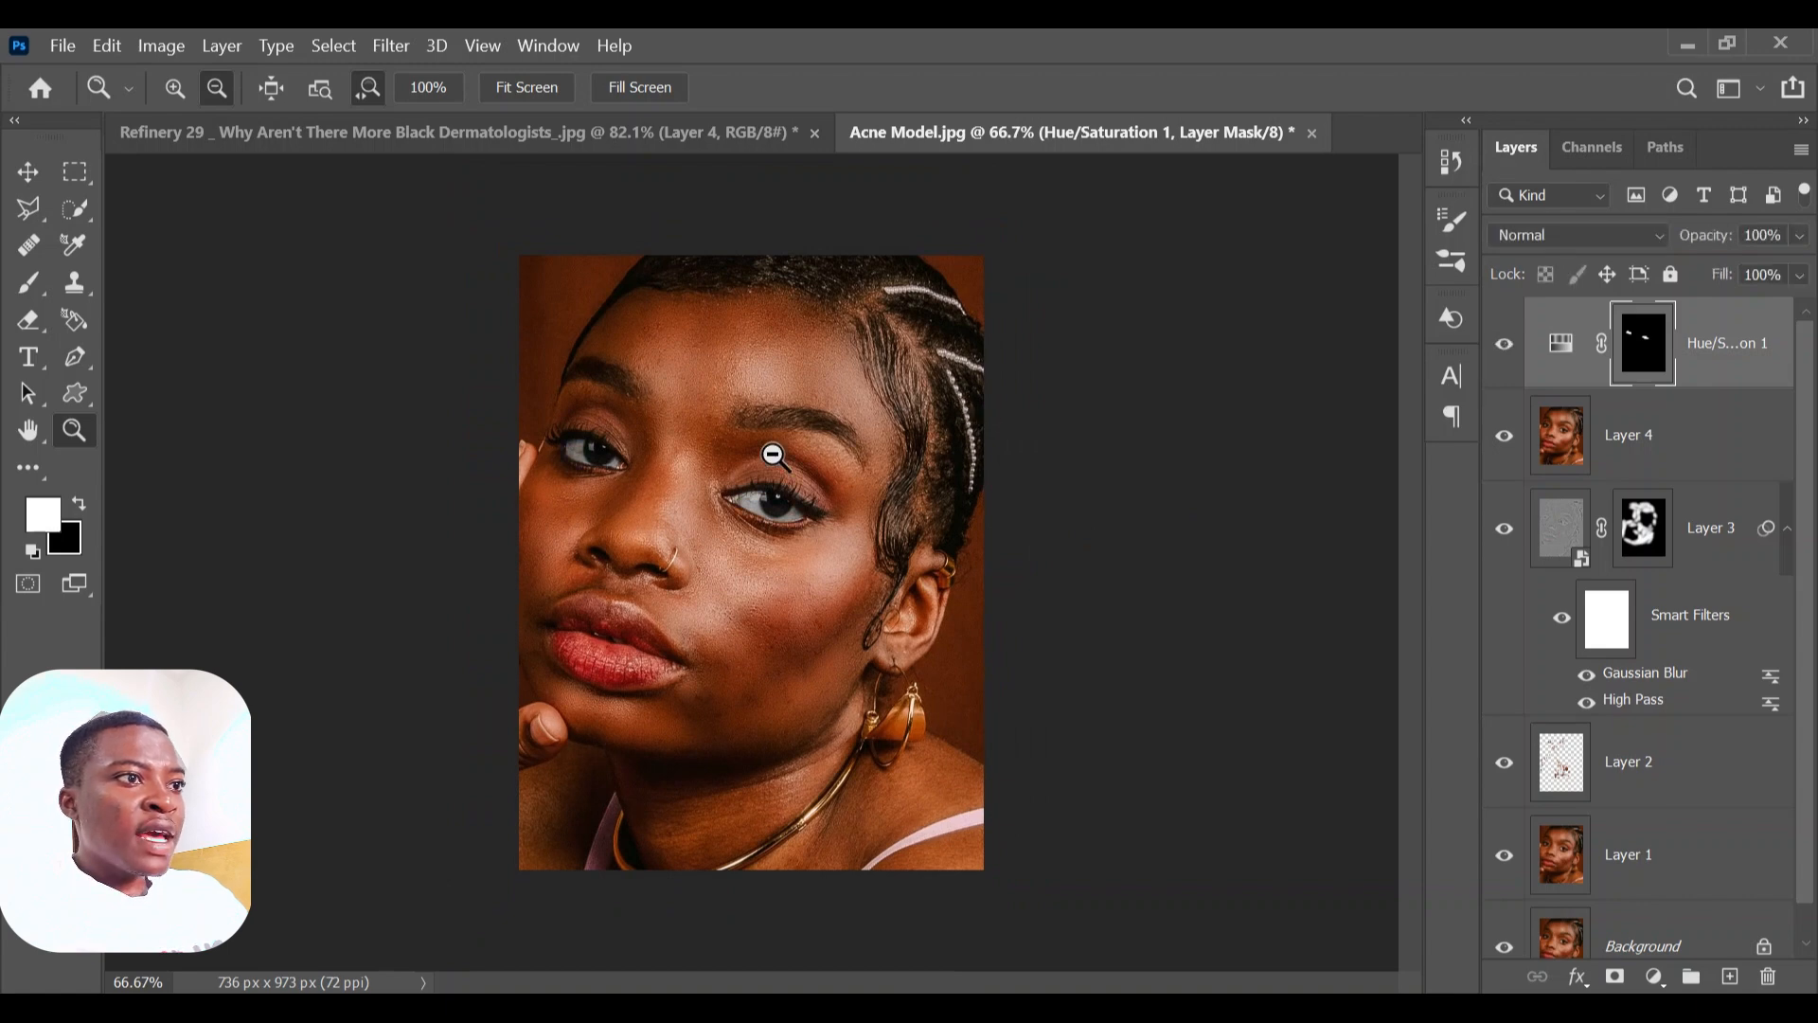